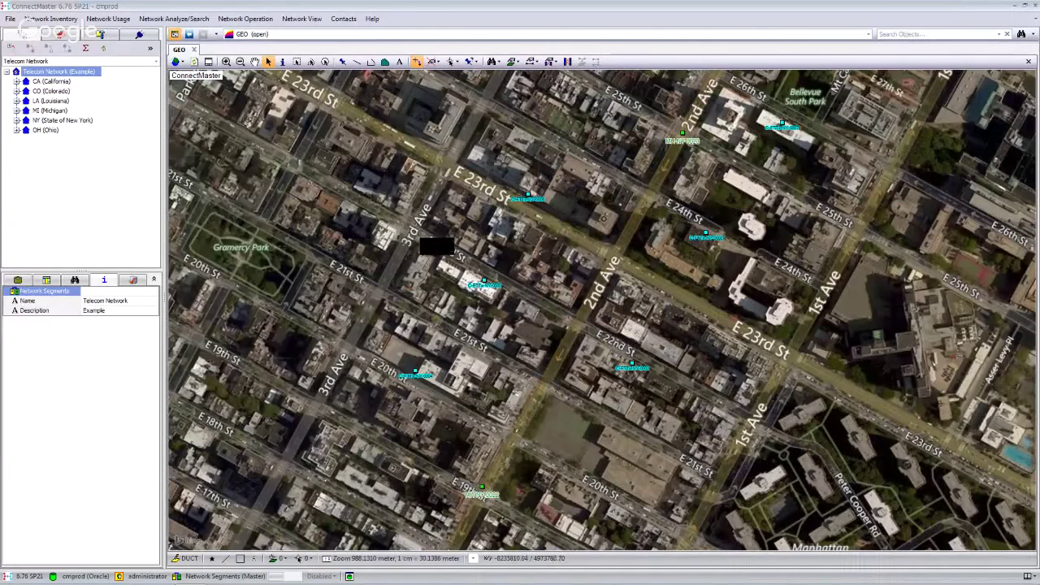
Create and save a network operation project named Project Netcon.
{"action": "left_click", "coordinate": [252, 17]}
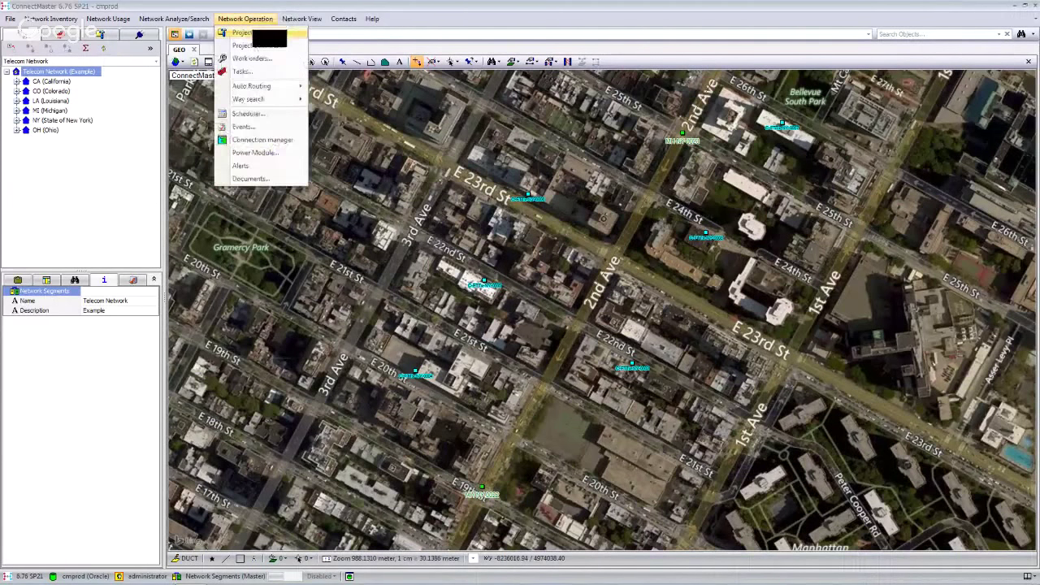
{"action": "left_click", "coordinate": [264, 33]}
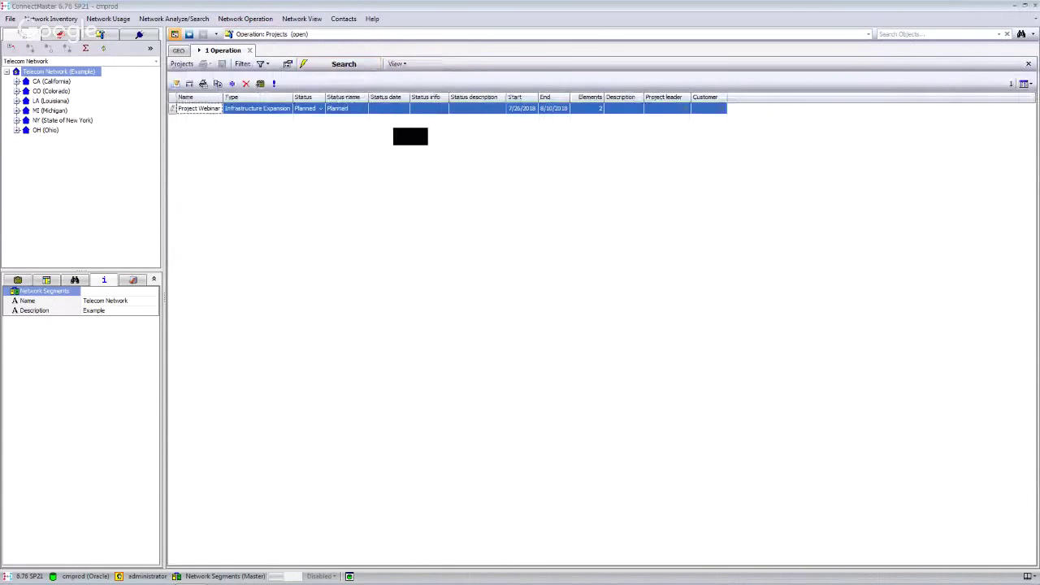
{"action": "left_click", "coordinate": [232, 84]}
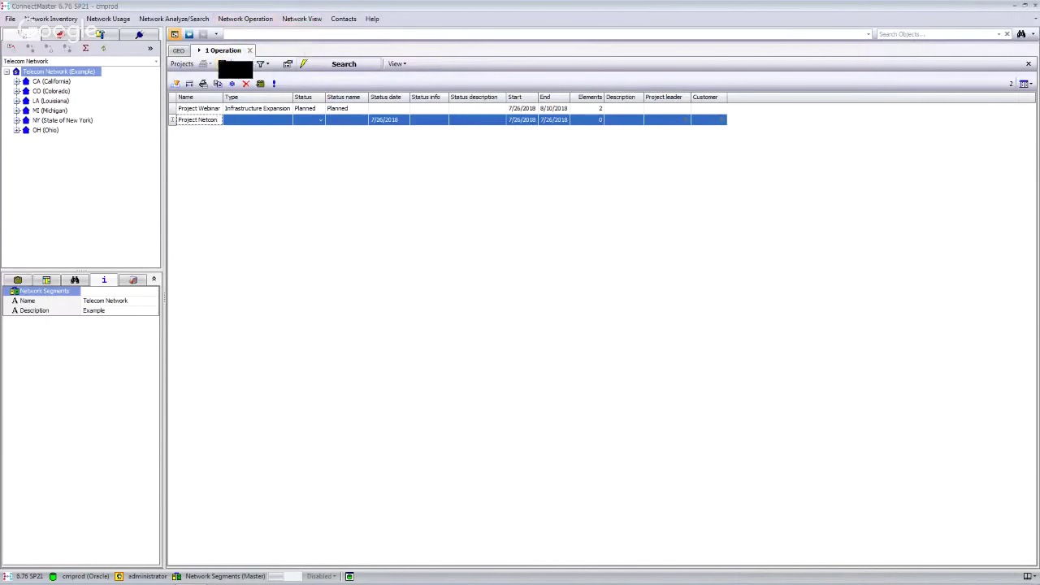
{"action": "left_click", "coordinate": [222, 63]}
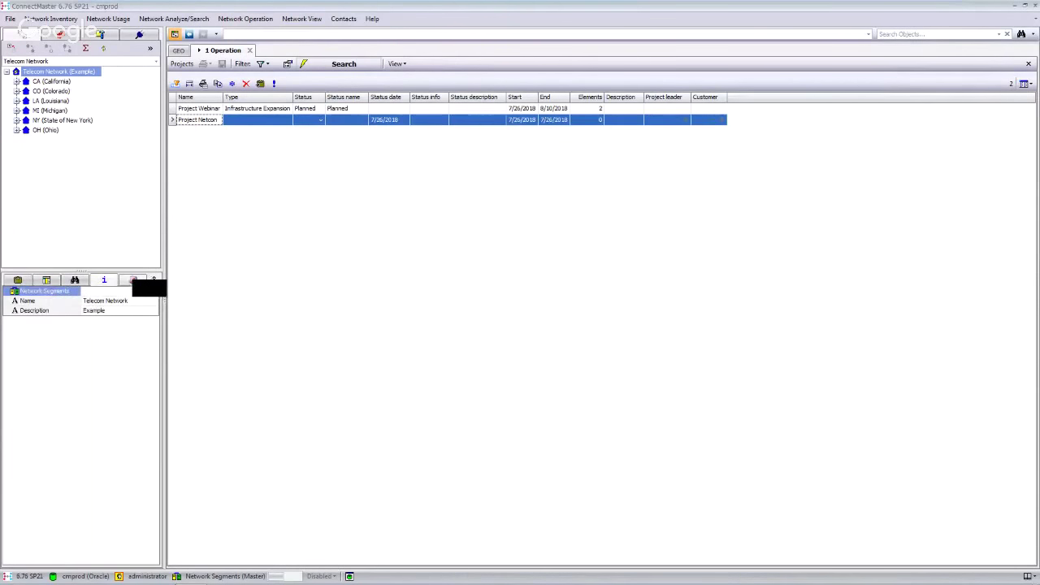
Assign Project Netcon as the project in the presettings.
{"action": "left_click", "coordinate": [133, 280]}
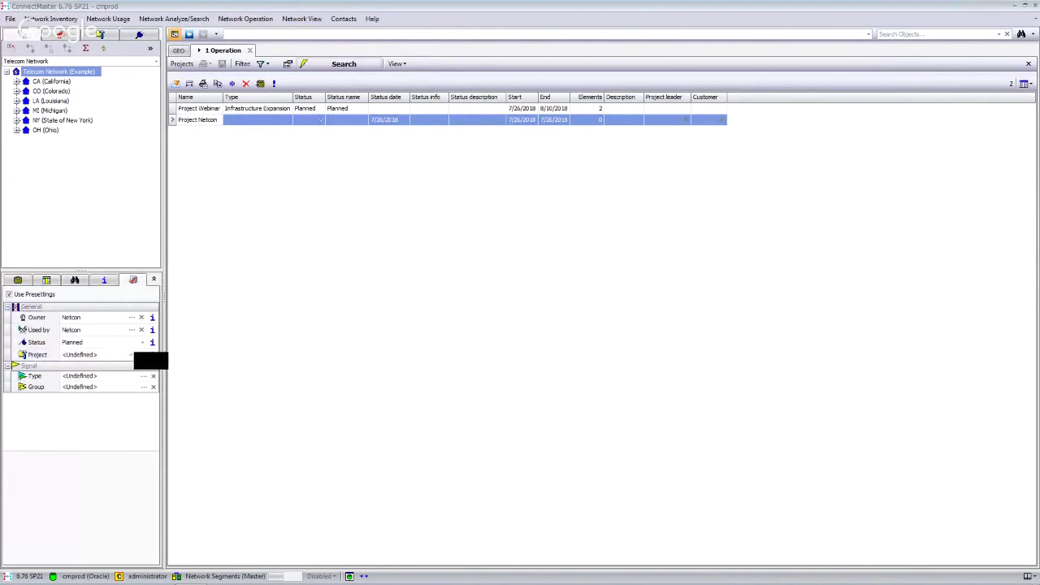
{"action": "left_click", "coordinate": [132, 354]}
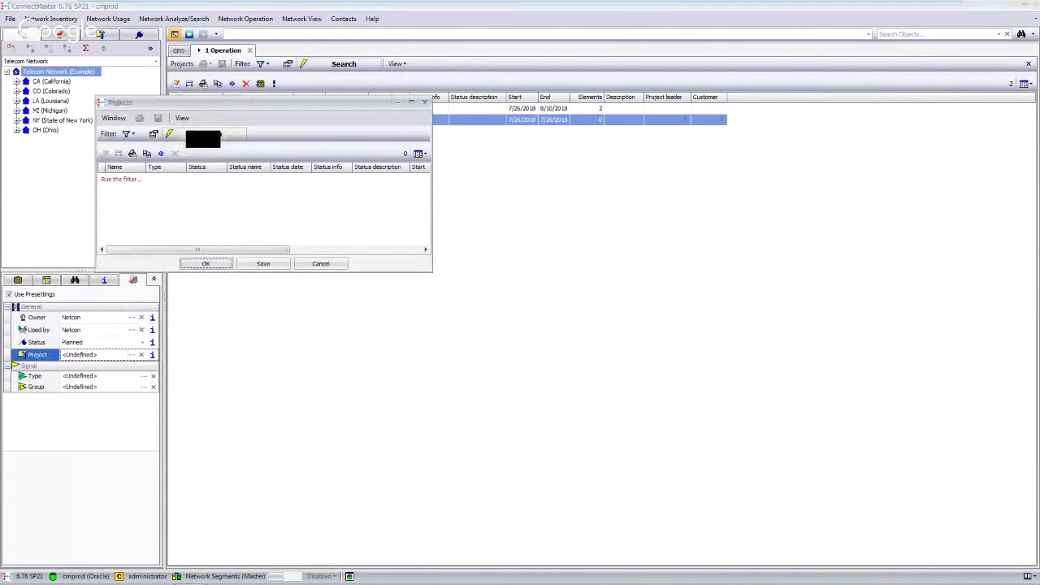
{"action": "left_click", "coordinate": [205, 134]}
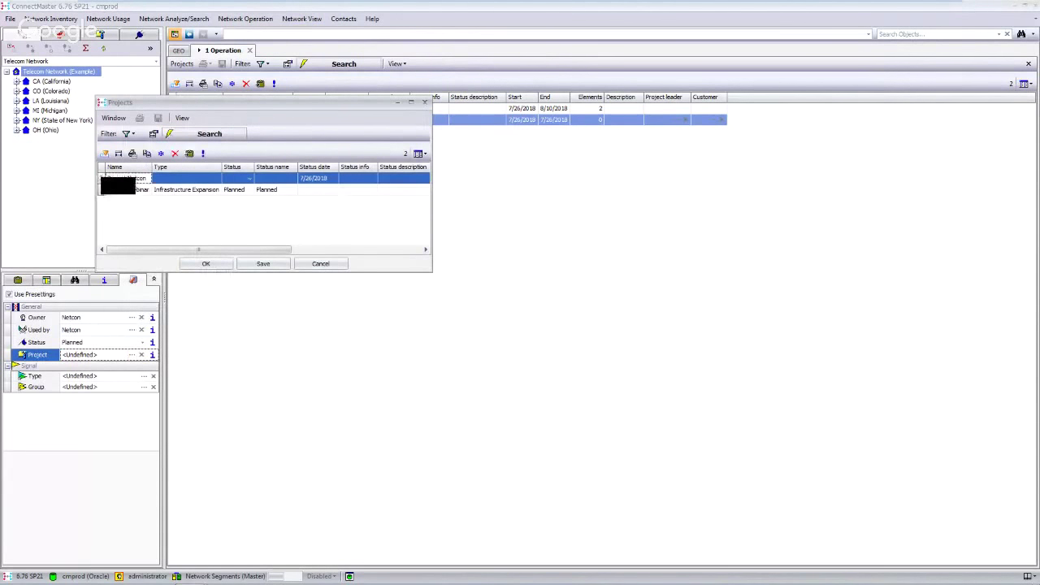
{"action": "left_click", "coordinate": [206, 263]}
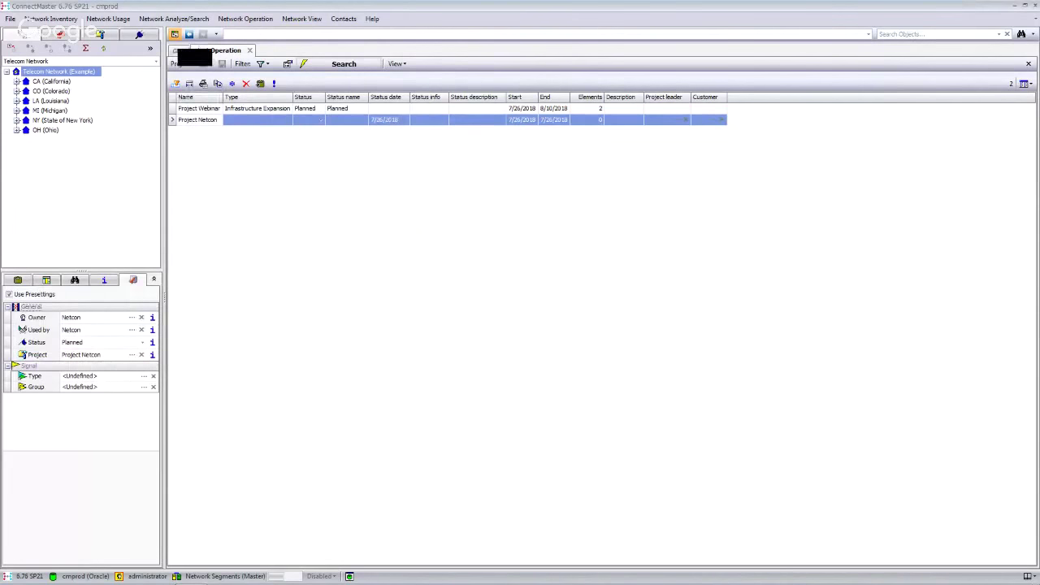
Return to the GEO map and open the Rapid Network Planner, using Project Netcon as its project.
{"action": "left_click", "coordinate": [181, 51]}
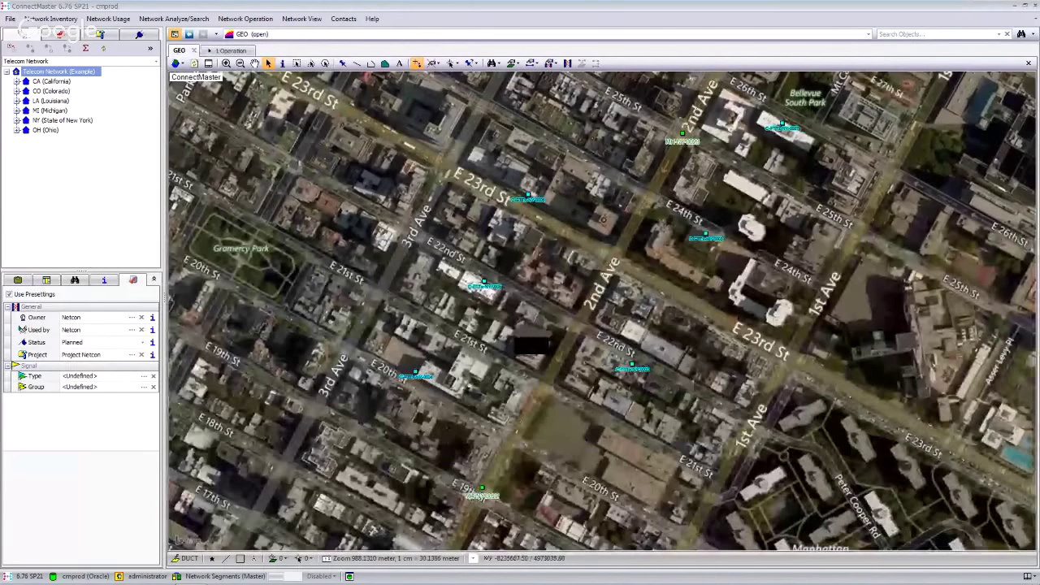
{"action": "left_click_drag", "start_coordinate": [670, 306], "coordinate": [648, 334]}
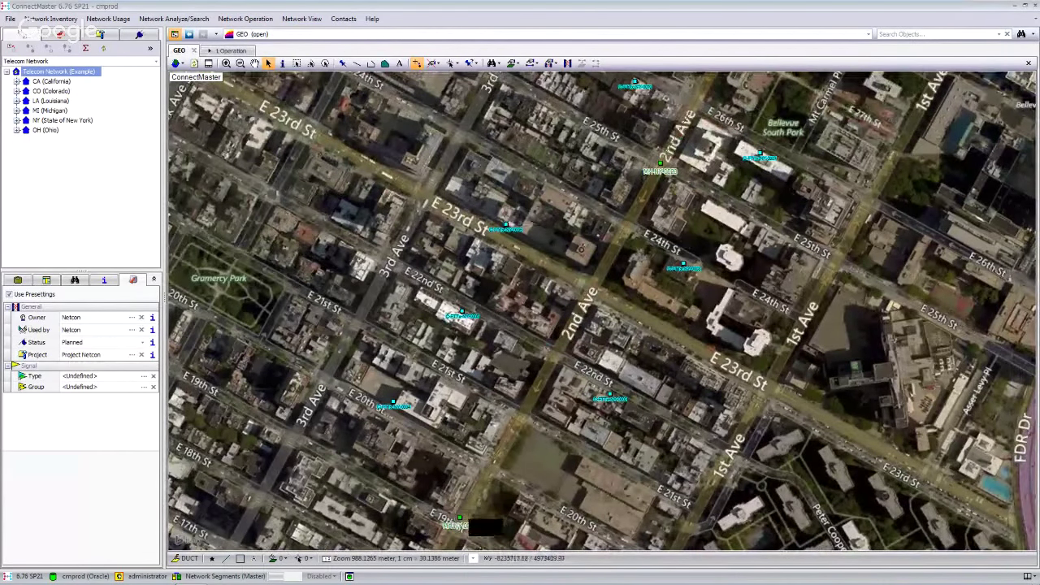
{"action": "left_click_drag", "start_coordinate": [555, 472], "coordinate": [524, 428]}
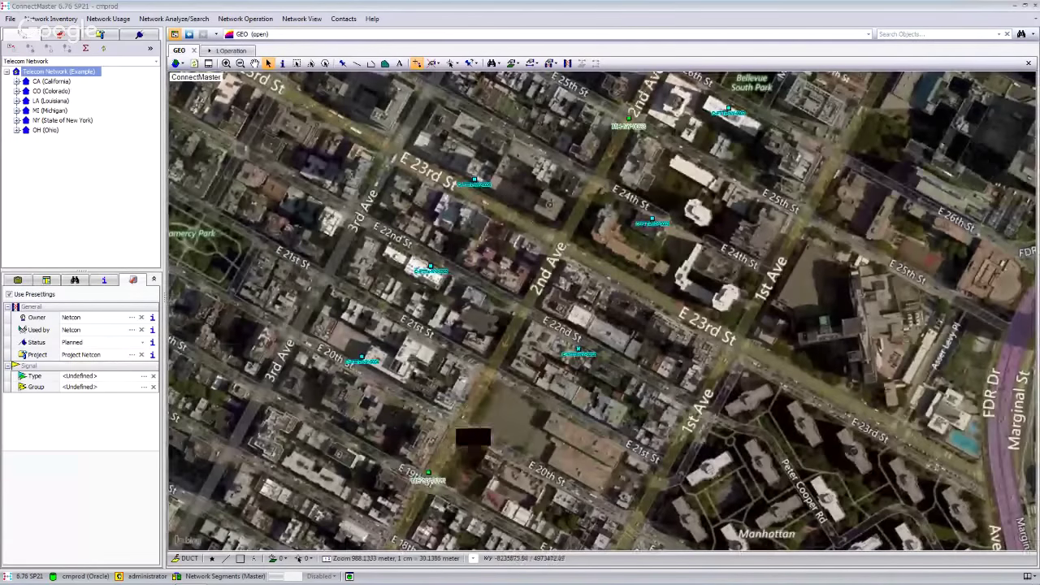
{"action": "left_click", "coordinate": [428, 474]}
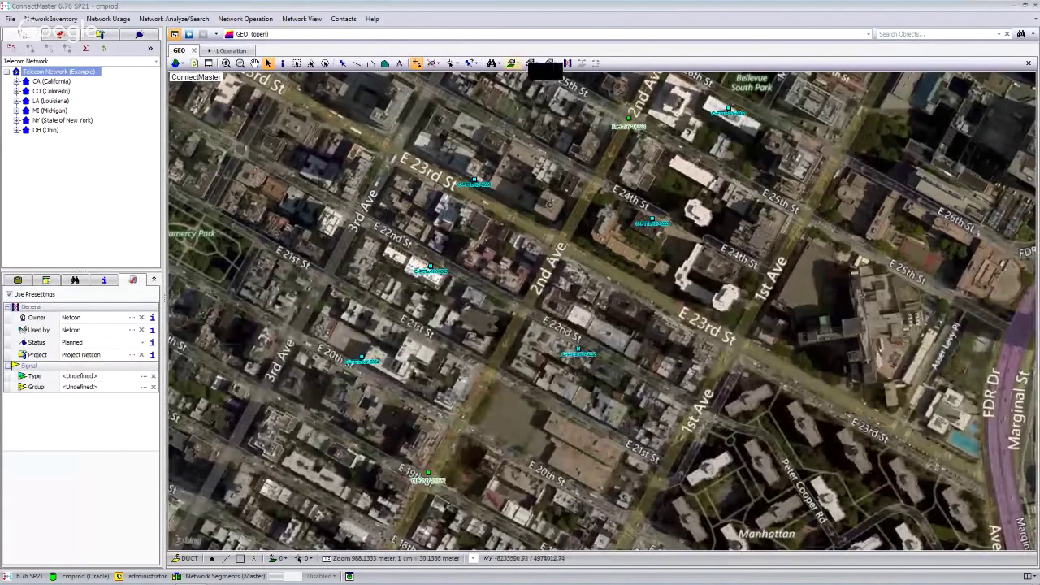
{"action": "left_click", "coordinate": [551, 64]}
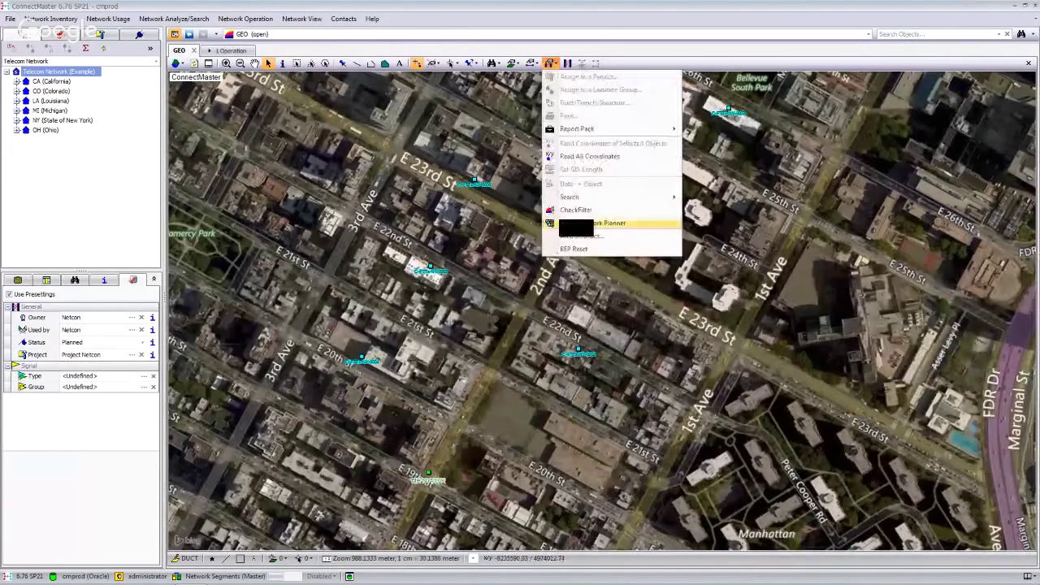
{"action": "left_click", "coordinate": [573, 223]}
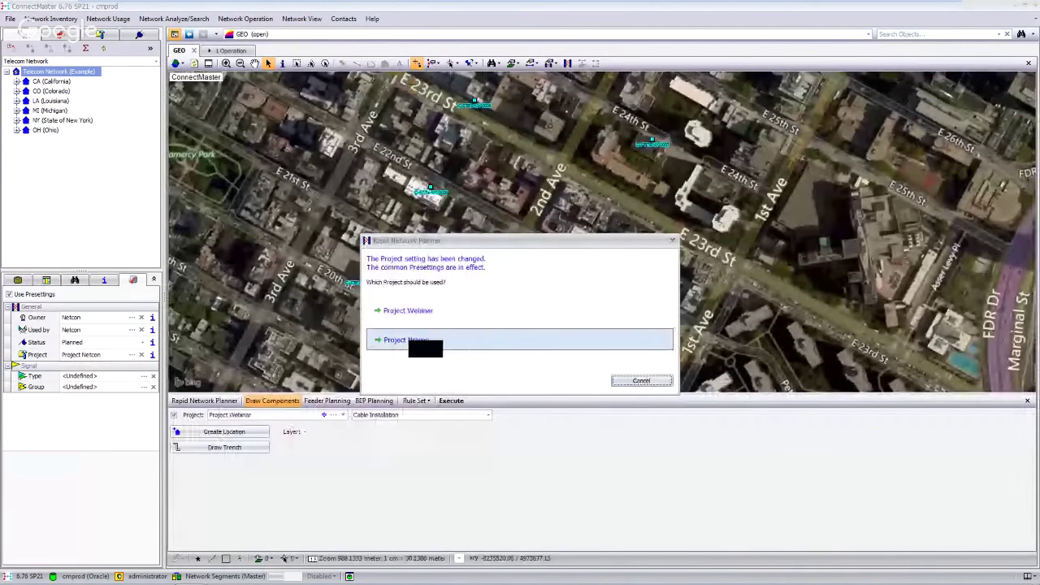
{"action": "left_click", "coordinate": [424, 341]}
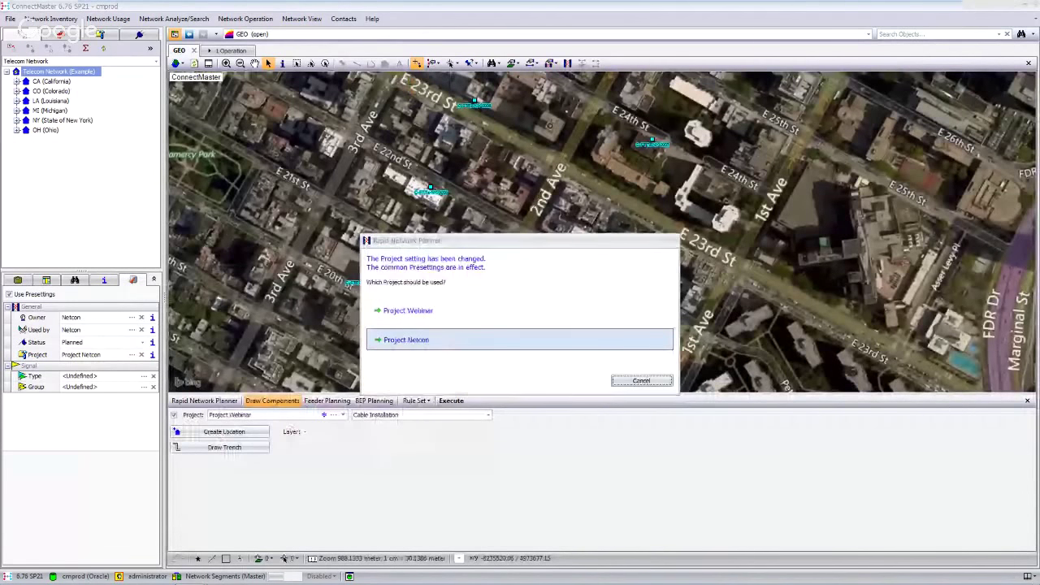
Choose <New> for the planner's installation entry and set up BEP Planning with manhole MH-NY-0022 as the start point.
{"action": "left_click", "coordinate": [419, 416]}
{"action": "left_click", "coordinate": [414, 426]}
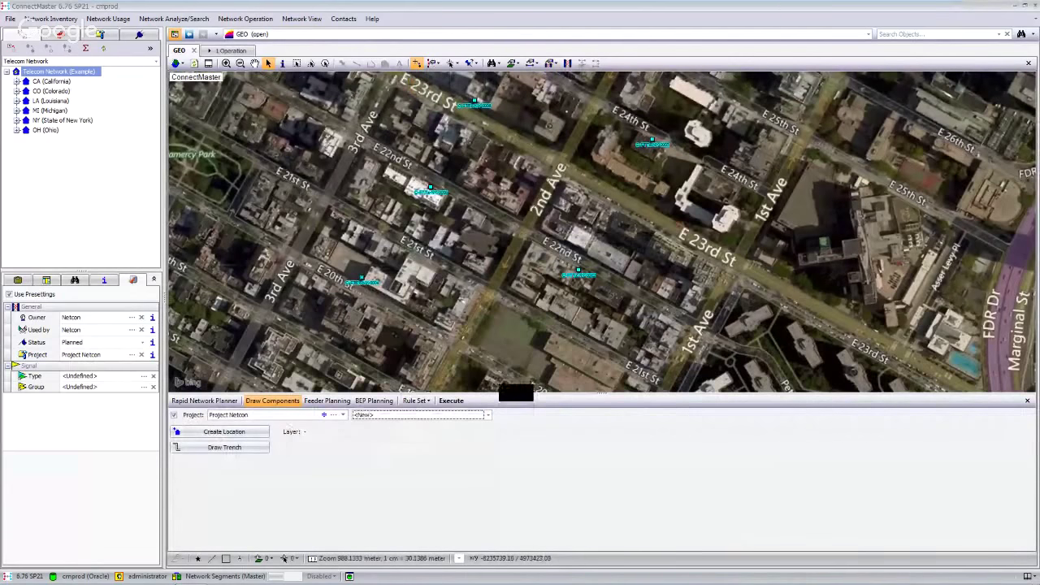
{"action": "left_click_drag", "start_coordinate": [516, 395], "coordinate": [504, 422]}
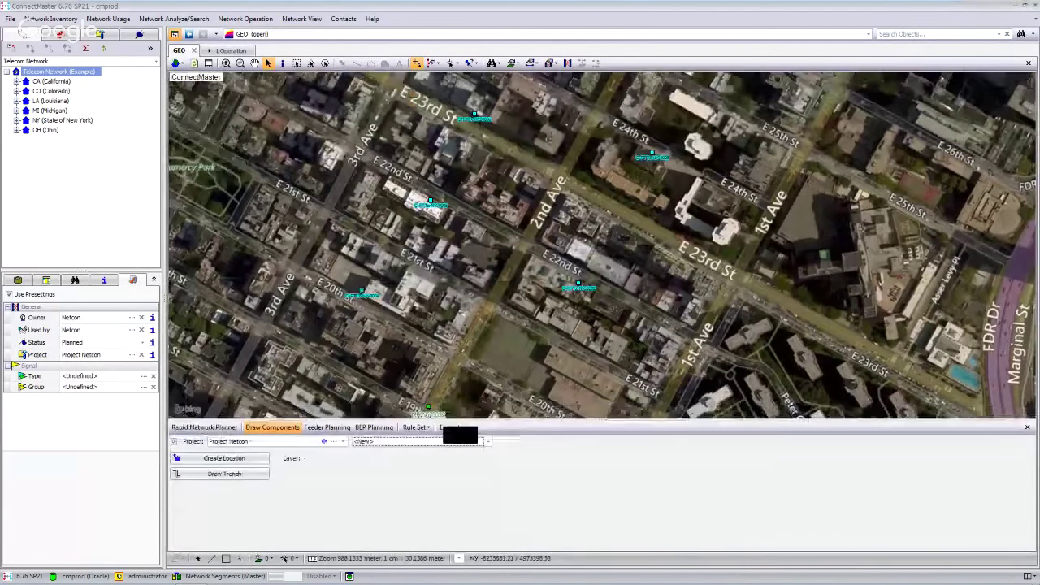
{"action": "left_click", "coordinate": [375, 427]}
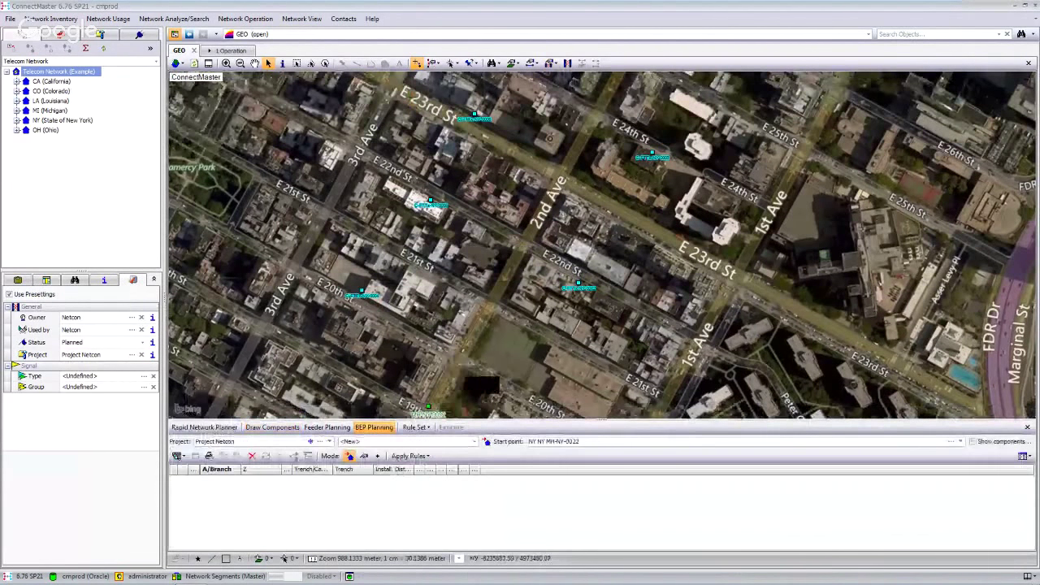
{"action": "left_click_drag", "start_coordinate": [489, 379], "coordinate": [528, 333]}
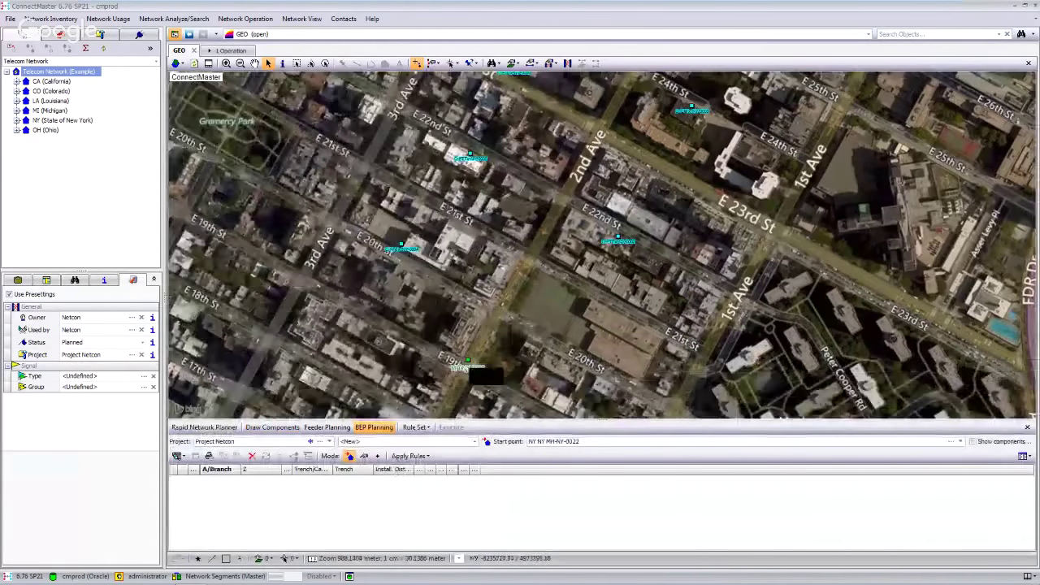
{"action": "left_click", "coordinate": [468, 360]}
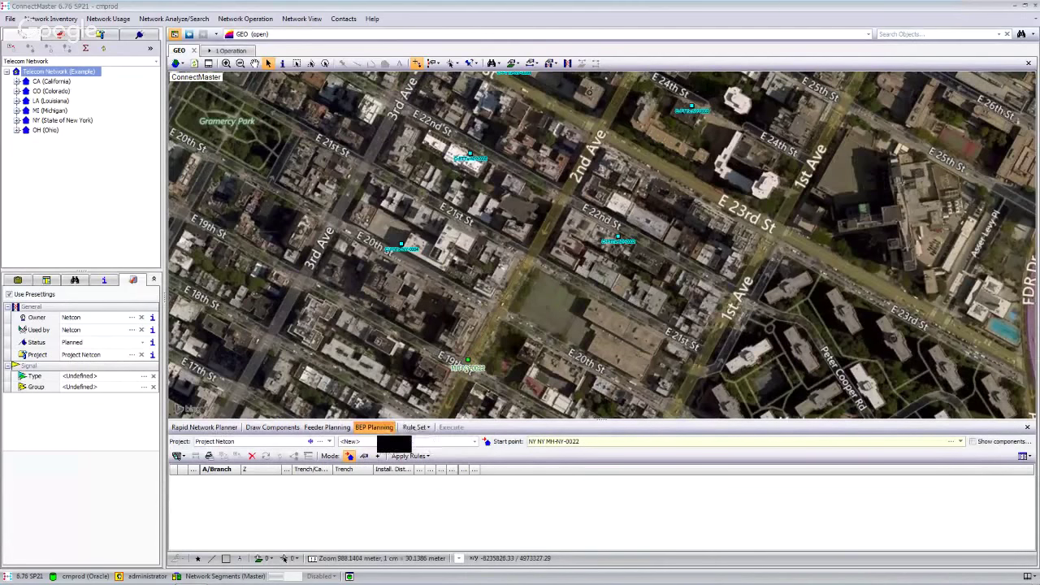
Add the 2nd Ave trench sections from MH-NY-0022 through MH-NY-0023 to MH-NY-0024 with their locations, and apply the rules to find all types.
{"action": "left_click", "coordinate": [378, 456]}
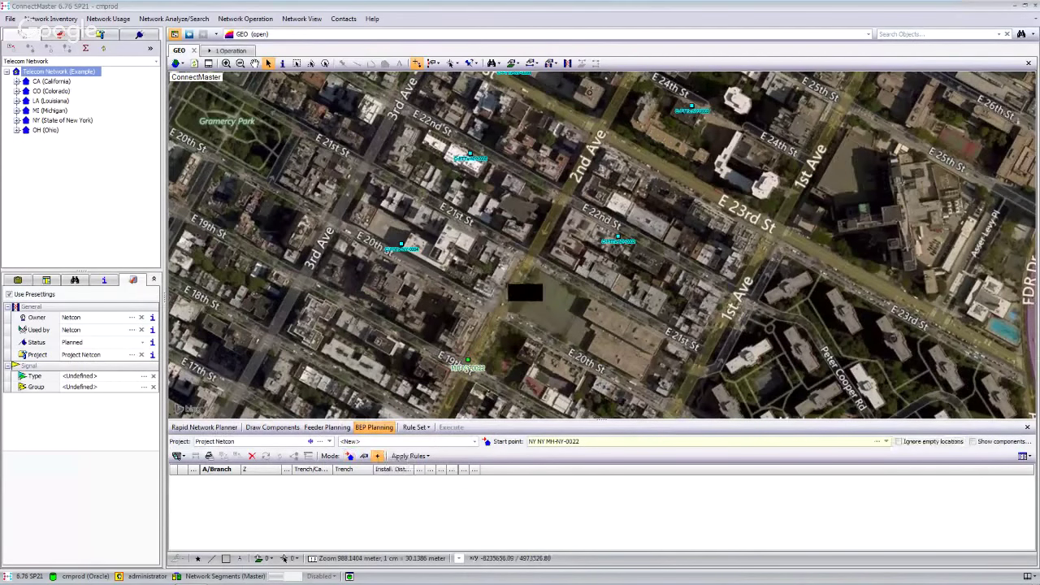
{"action": "left_click", "coordinate": [513, 281]}
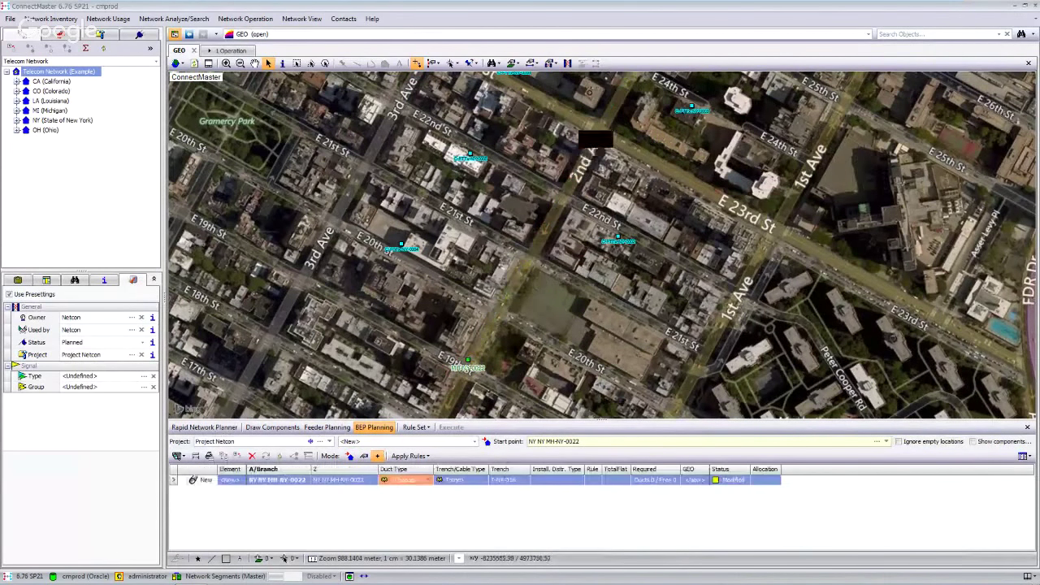
{"action": "left_click_drag", "start_coordinate": [561, 224], "coordinate": [529, 282]}
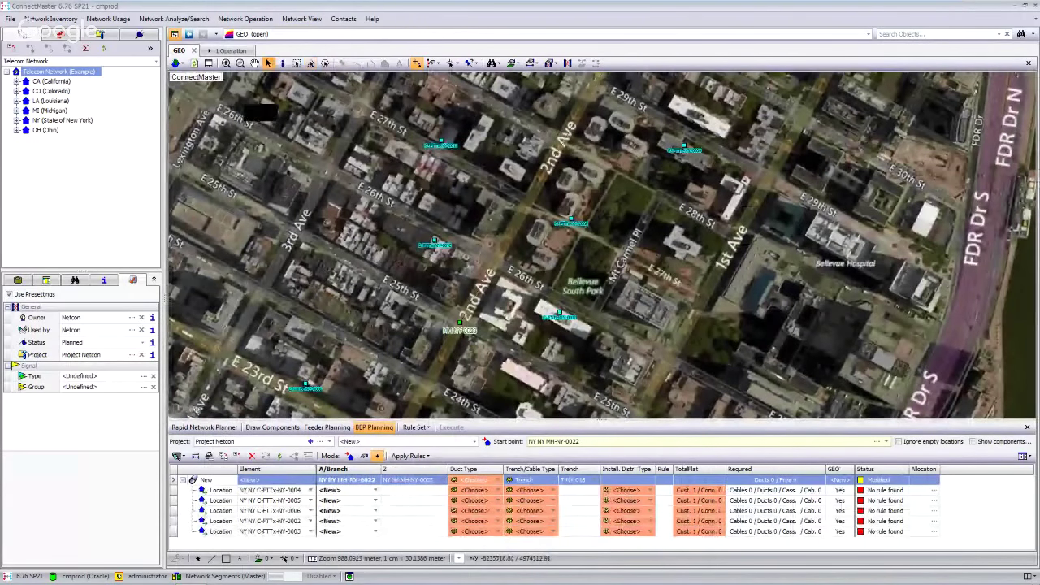
{"action": "left_click", "coordinate": [538, 186]}
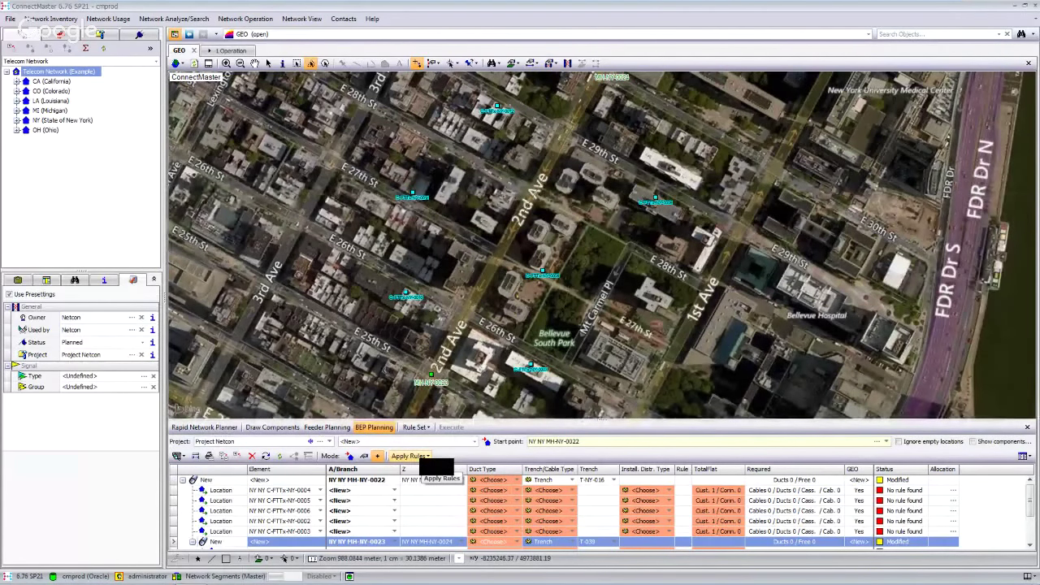
{"action": "left_click", "coordinate": [410, 456]}
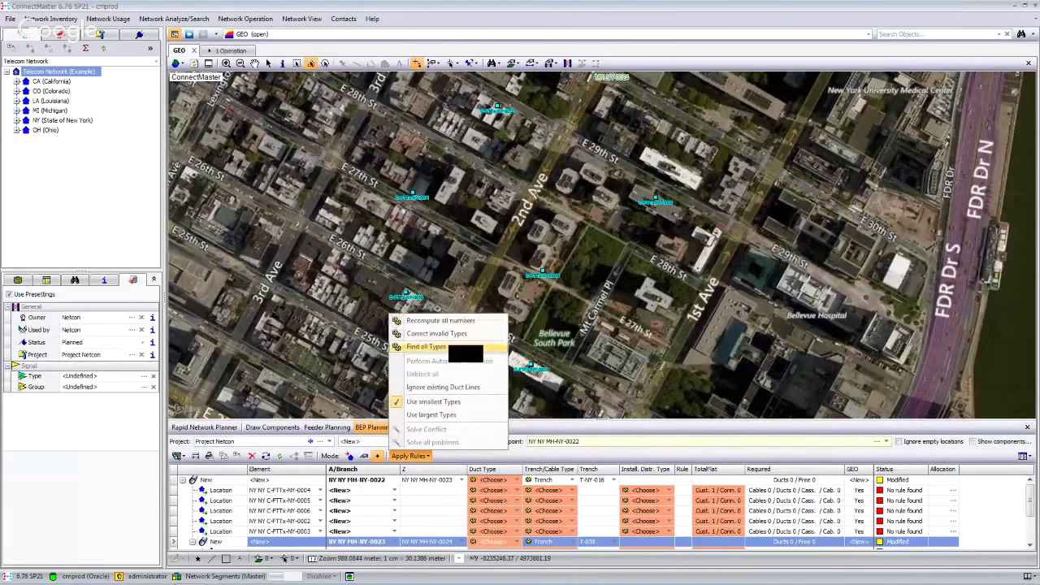
{"action": "left_click", "coordinate": [426, 347]}
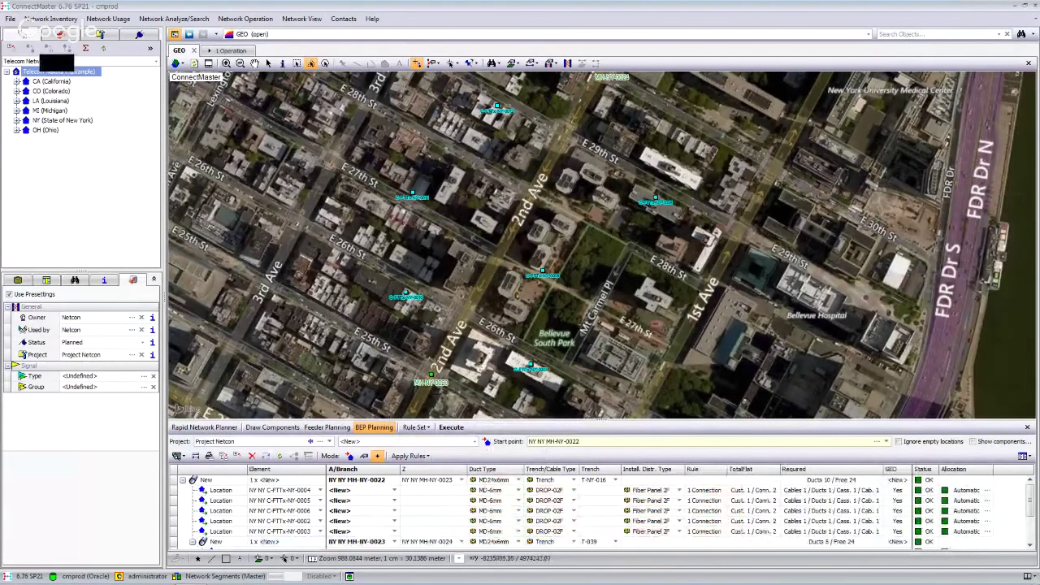
Review the Rapid Network Planner rule set FTTx-001 and the 1 Connection rule's BEP installation, drop cable and microduct dimensioning, leaving the settings unsaved.
{"action": "left_click", "coordinate": [10, 18]}
{"action": "left_click", "coordinate": [20, 32]}
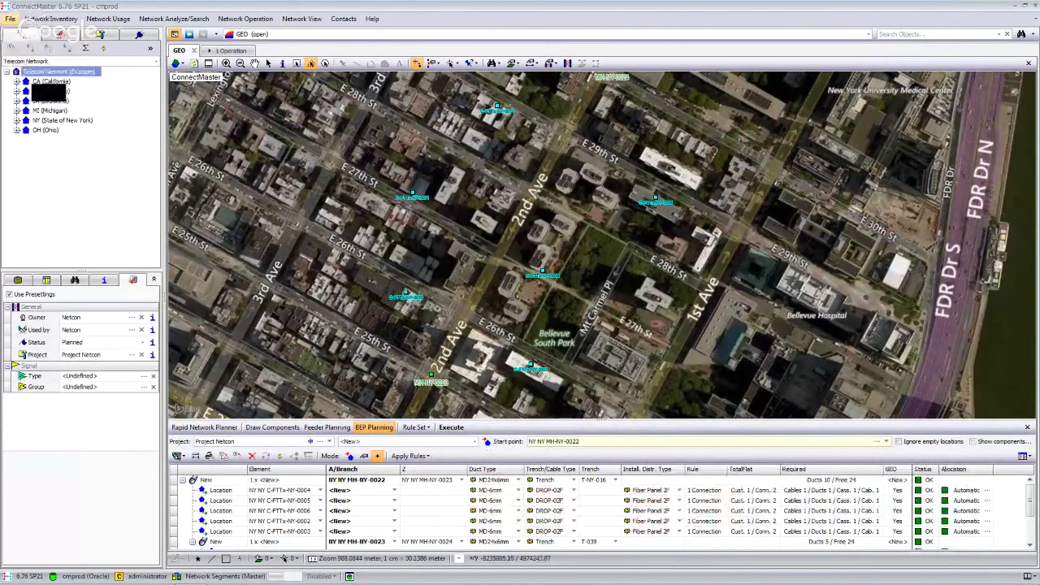
{"action": "left_click", "coordinate": [111, 271]}
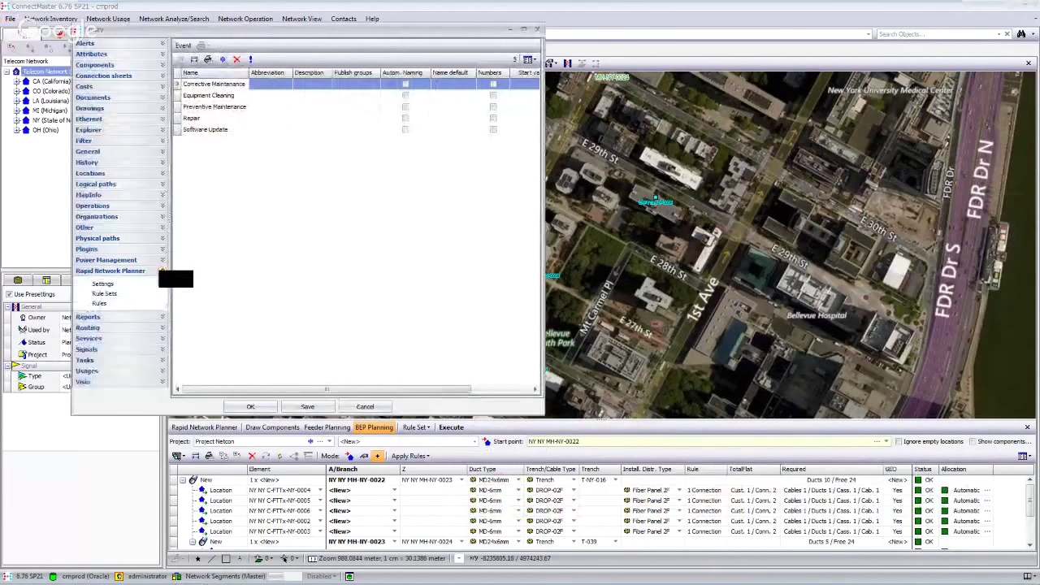
{"action": "left_click", "coordinate": [104, 293]}
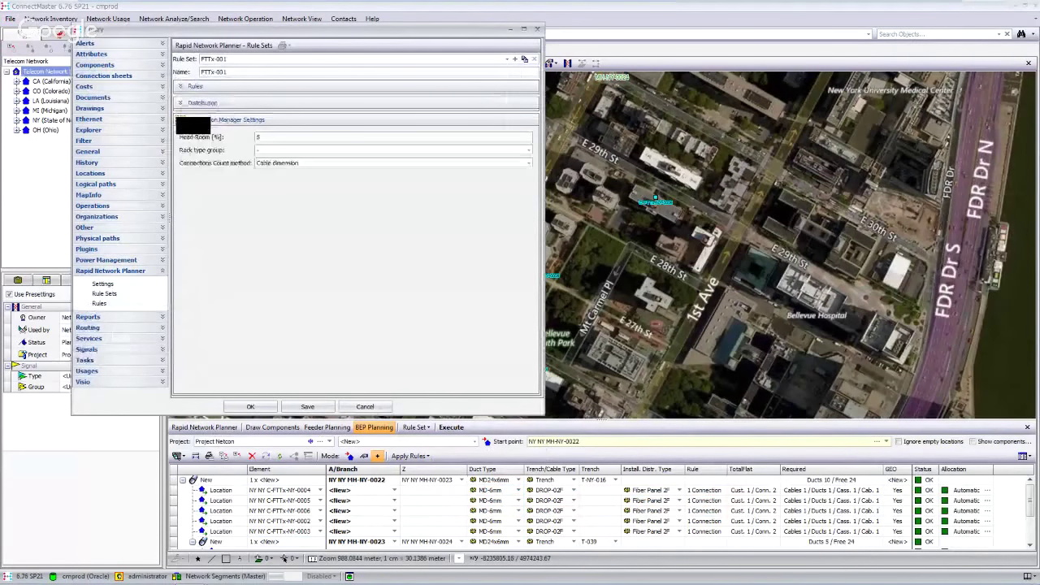
{"action": "left_click", "coordinate": [179, 104]}
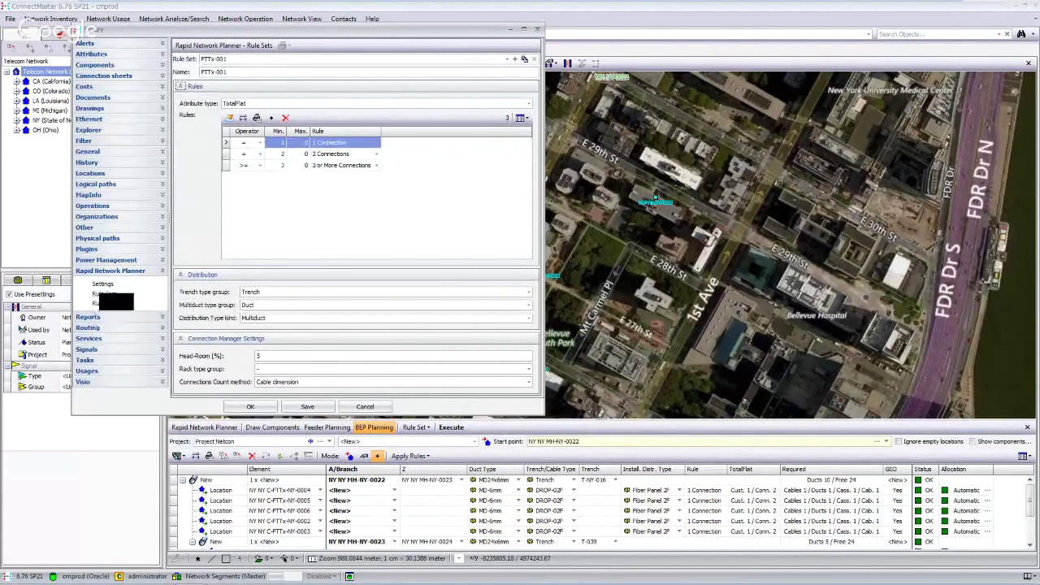
{"action": "left_click", "coordinate": [98, 303]}
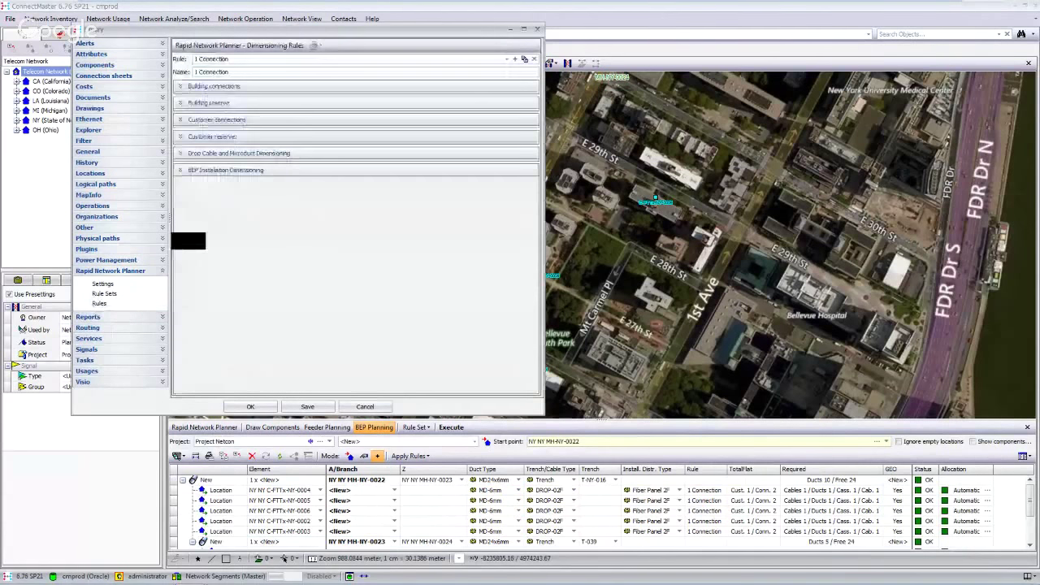
{"action": "left_click", "coordinate": [203, 170]}
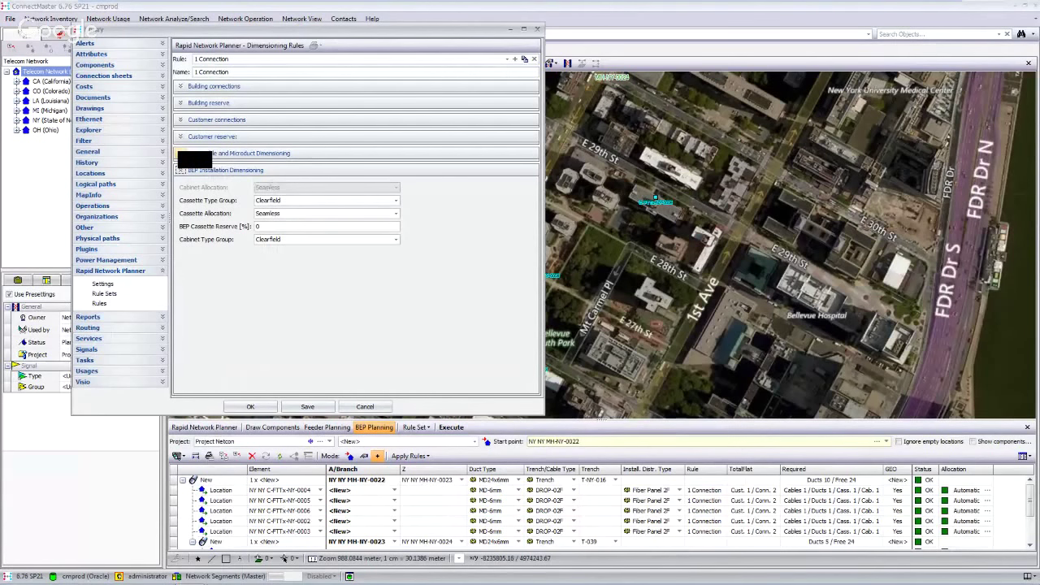
{"action": "left_click", "coordinate": [180, 153]}
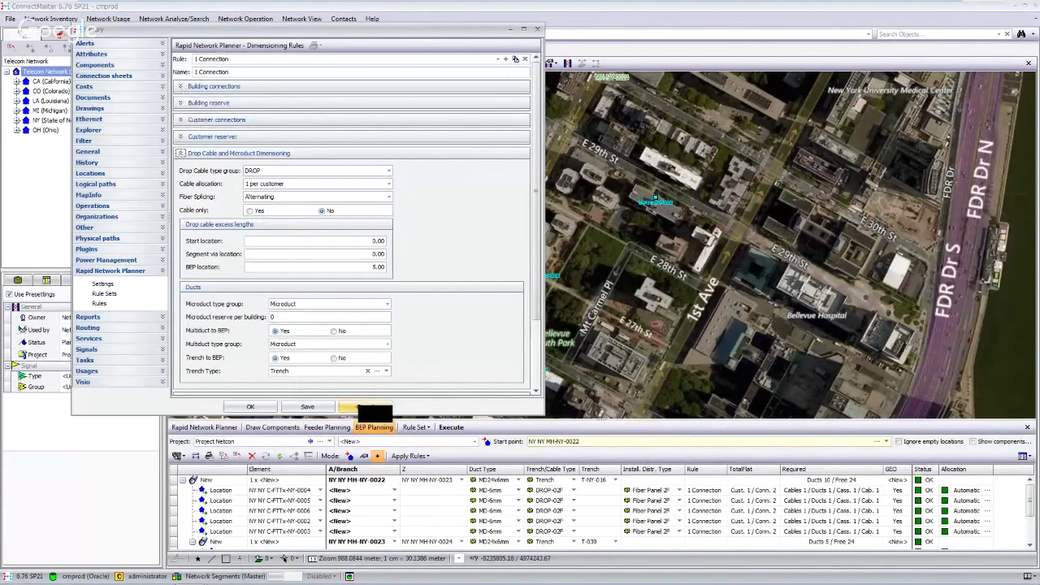
{"action": "left_click", "coordinate": [365, 406]}
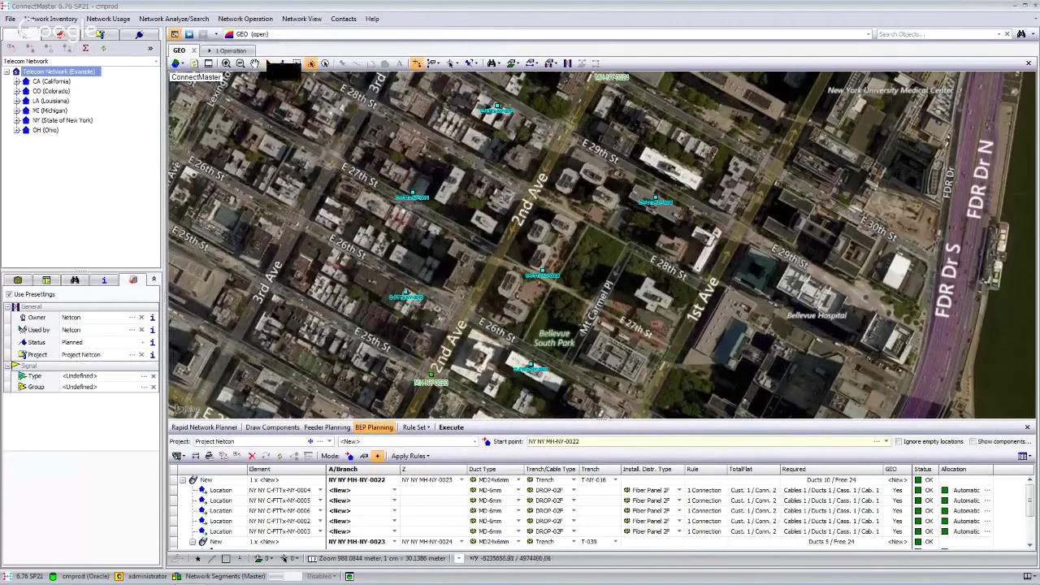
Switch the map back to the object selection tool.
{"action": "left_click", "coordinate": [269, 63]}
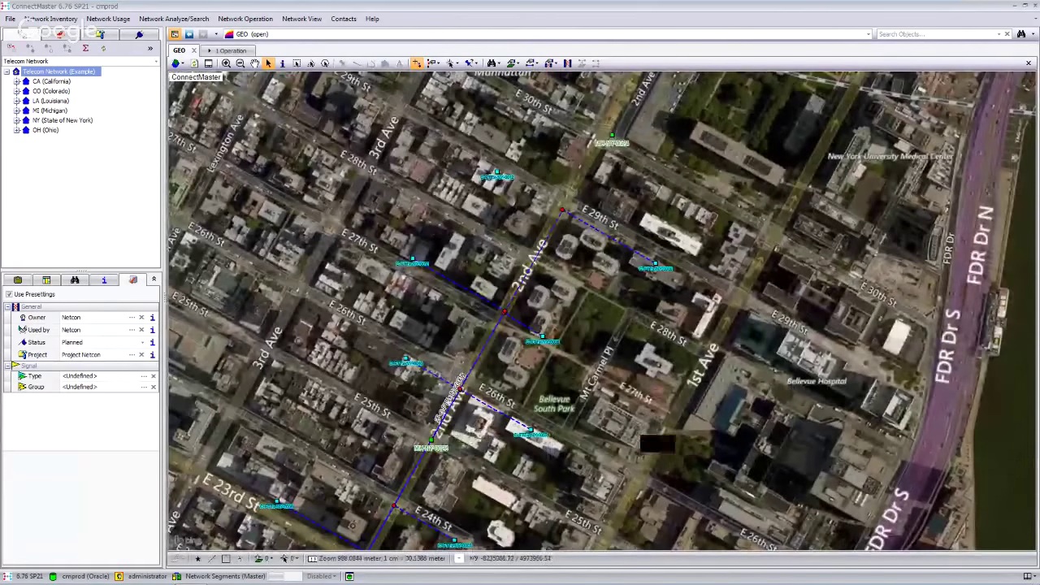
Examine the planned drop cables and building connections along 2nd Ave down to manhole MH-NY-0022, including the E 20th St cable's available actions.
{"action": "left_click_drag", "start_coordinate": [542, 436], "coordinate": [620, 261]}
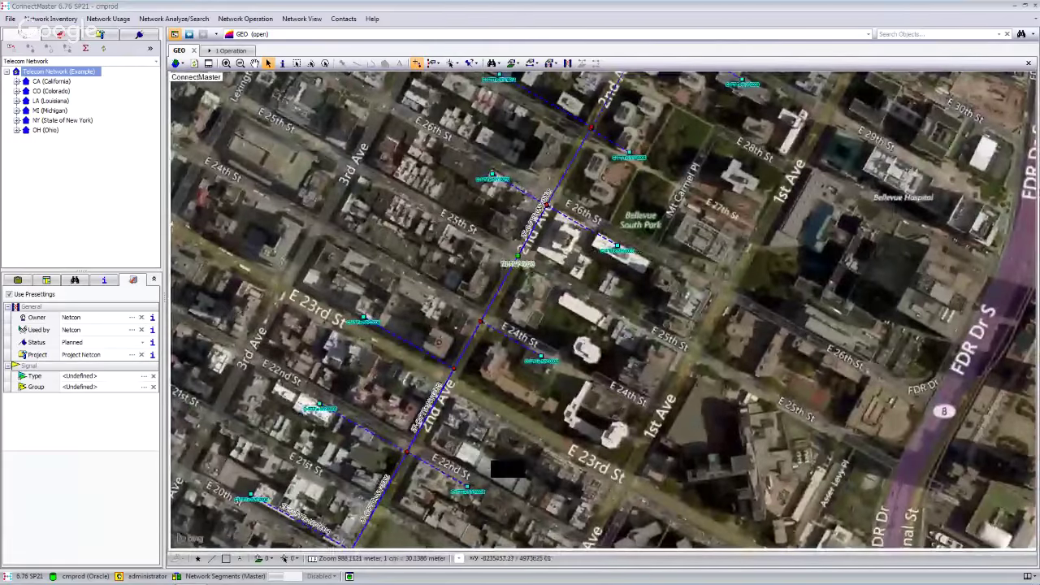
{"action": "left_click_drag", "start_coordinate": [508, 469], "coordinate": [601, 319]}
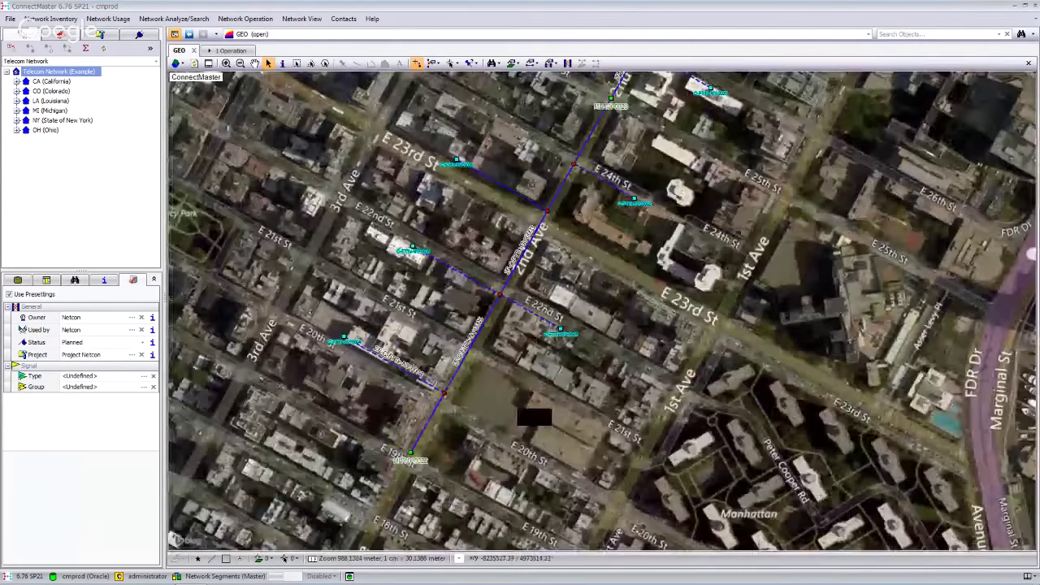
{"action": "left_click_drag", "start_coordinate": [529, 409], "coordinate": [582, 351]}
{"action": "scroll", "coordinate": [512, 413], "scroll_direction": "up", "scroll_amount": 1}
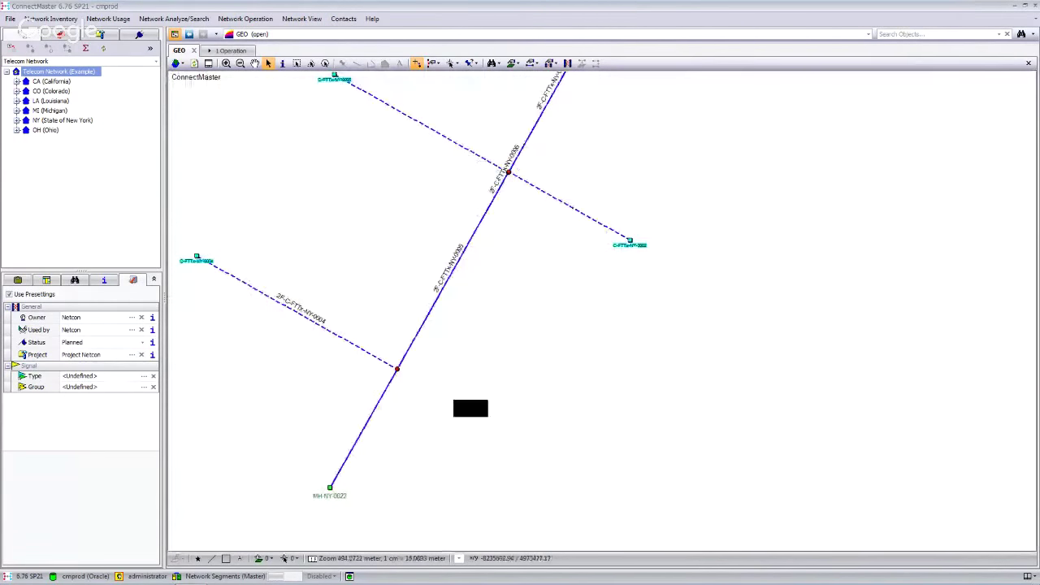
{"action": "left_click_drag", "start_coordinate": [471, 408], "coordinate": [534, 454]}
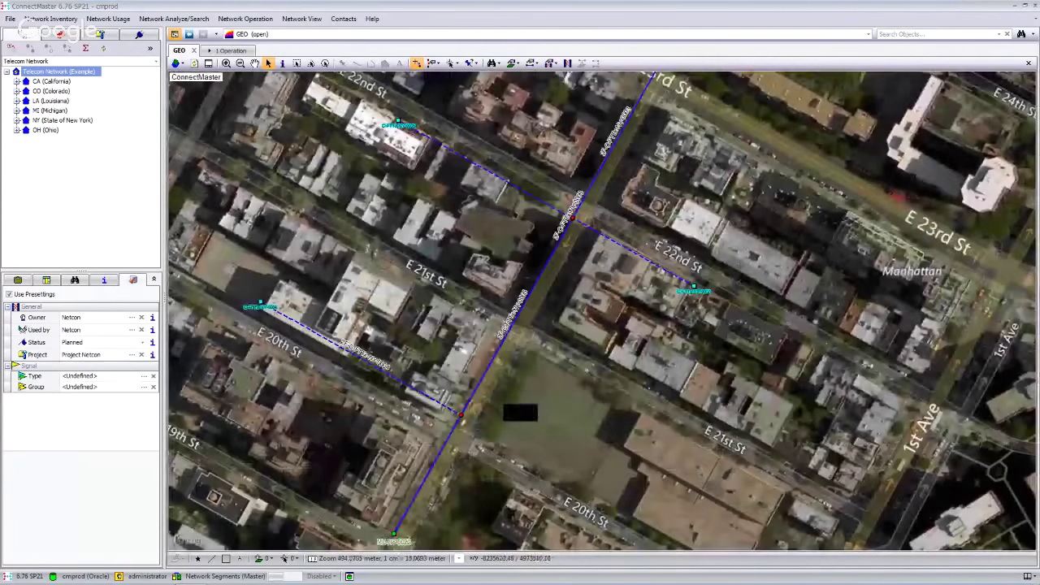
{"action": "right_click", "coordinate": [395, 378]}
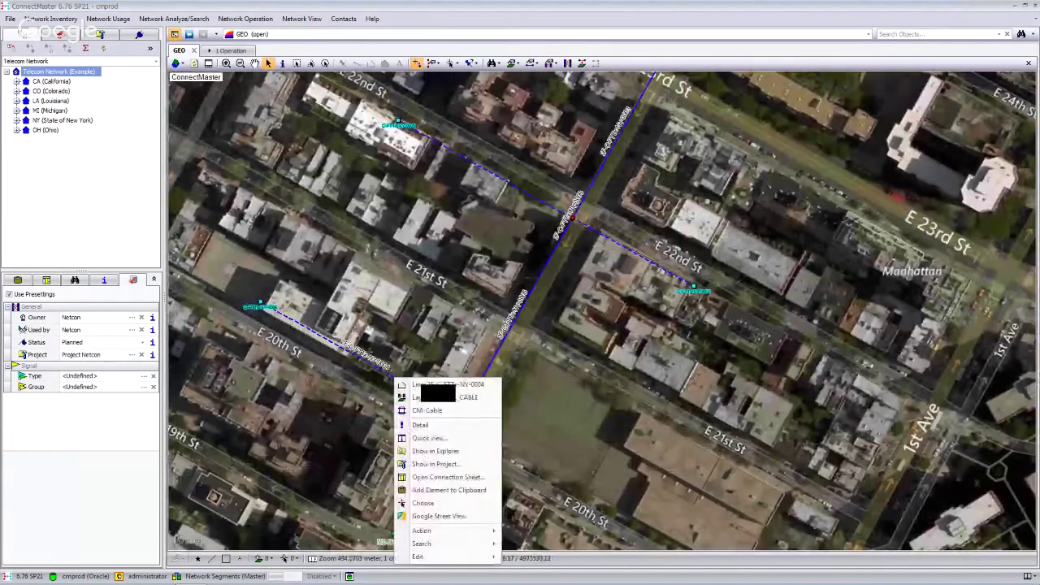
{"action": "left_click_drag", "start_coordinate": [598, 442], "coordinate": [676, 307]}
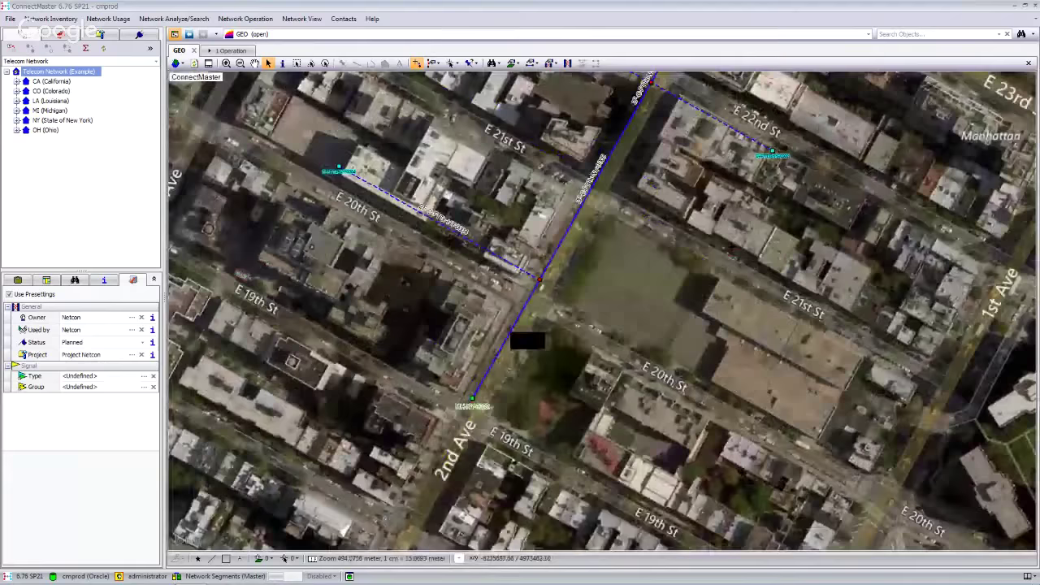
Inspect which optical cables, duct and trench share the 2nd Ave section just north of MH-NY-0022, and look over the route to E 26th St.
{"action": "right_click", "coordinate": [511, 332]}
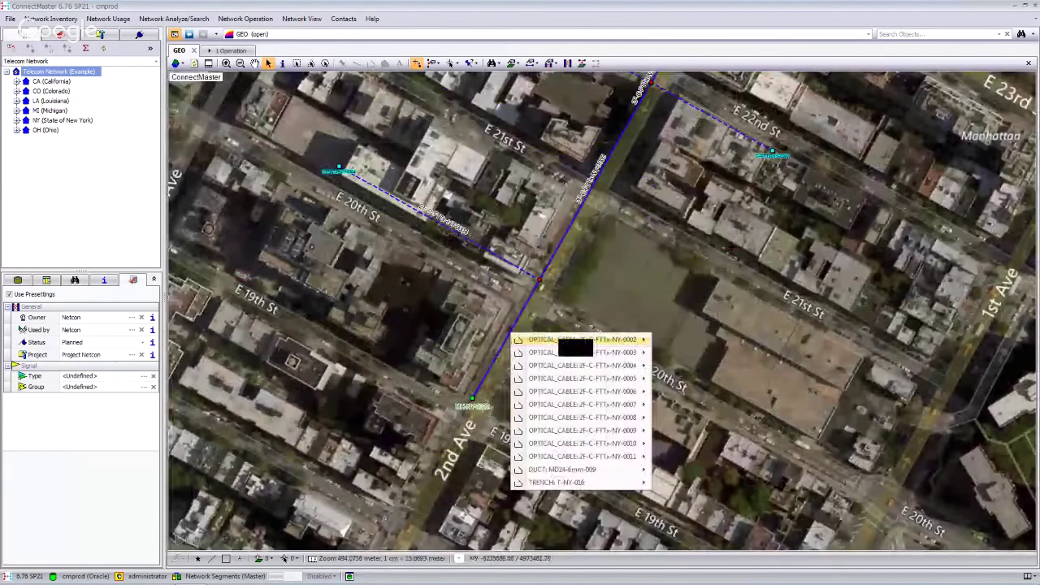
{"action": "mouse_move", "coordinate": [552, 339]}
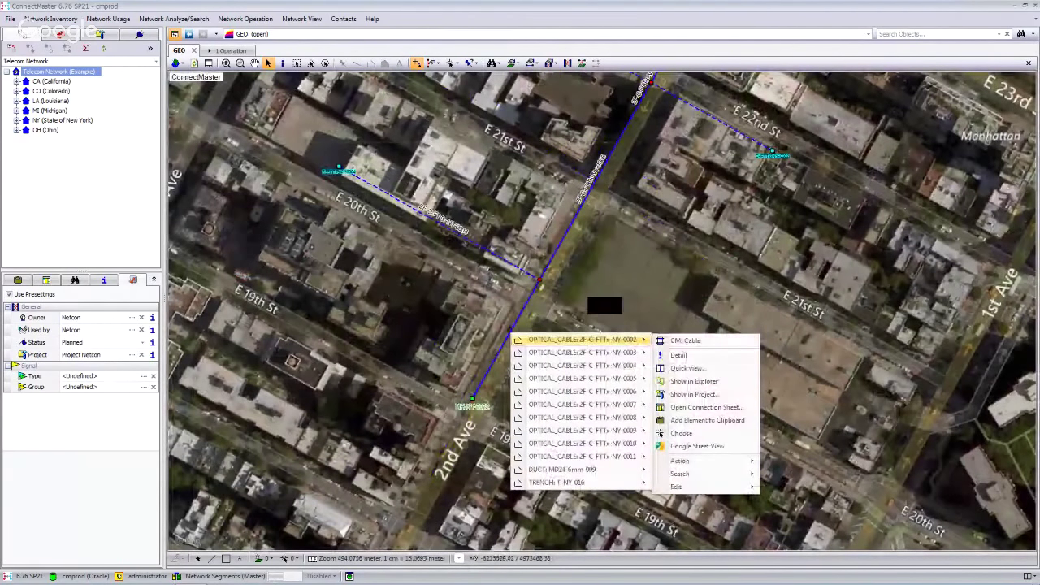
{"action": "left_click", "coordinate": [611, 296]}
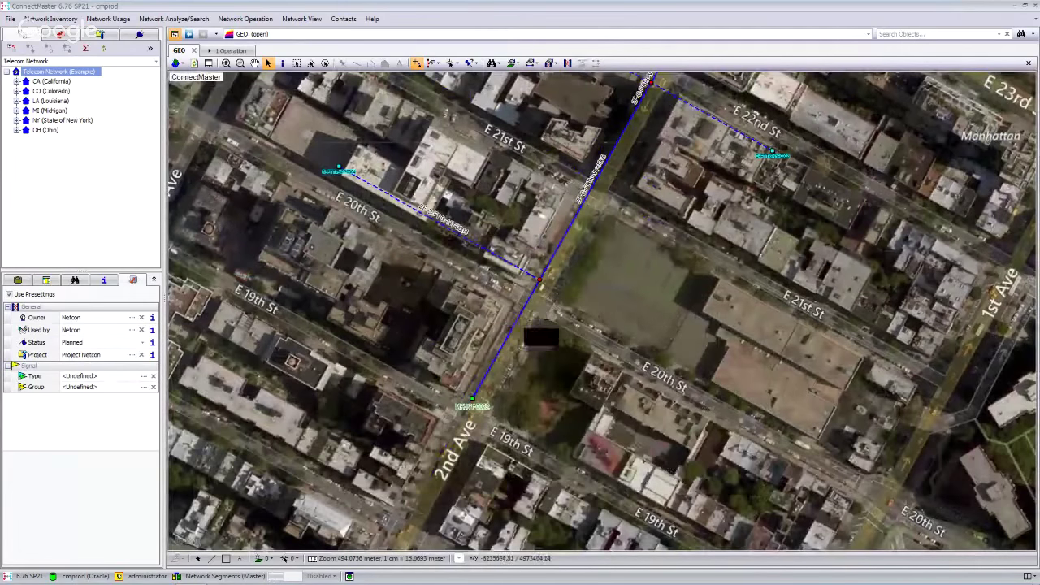
{"action": "left_click_drag", "start_coordinate": [598, 330], "coordinate": [525, 419]}
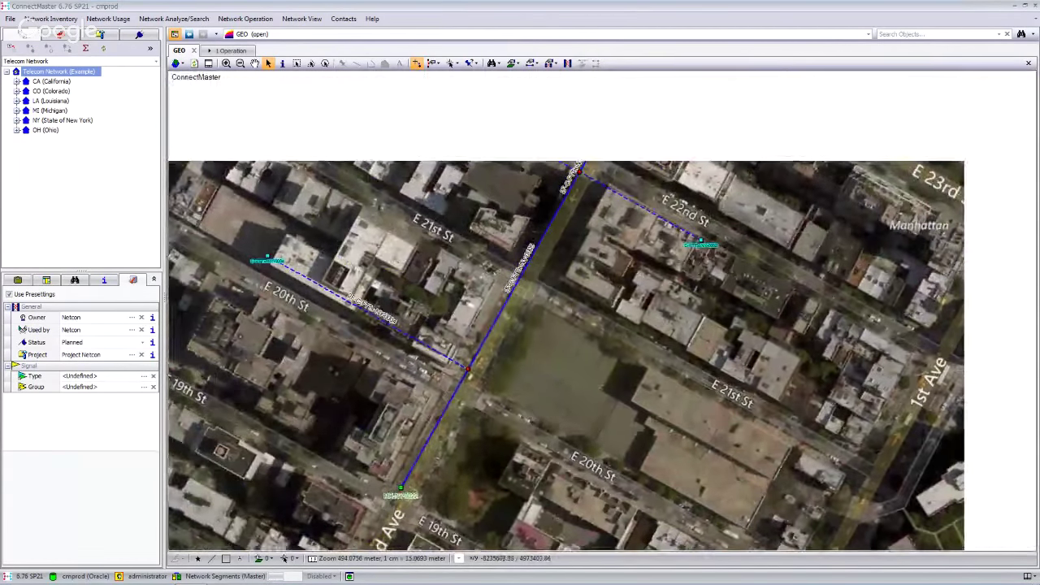
{"action": "scroll", "coordinate": [522, 402], "scroll_direction": "down", "scroll_amount": 1}
{"action": "left_click_drag", "start_coordinate": [639, 322], "coordinate": [582, 390]}
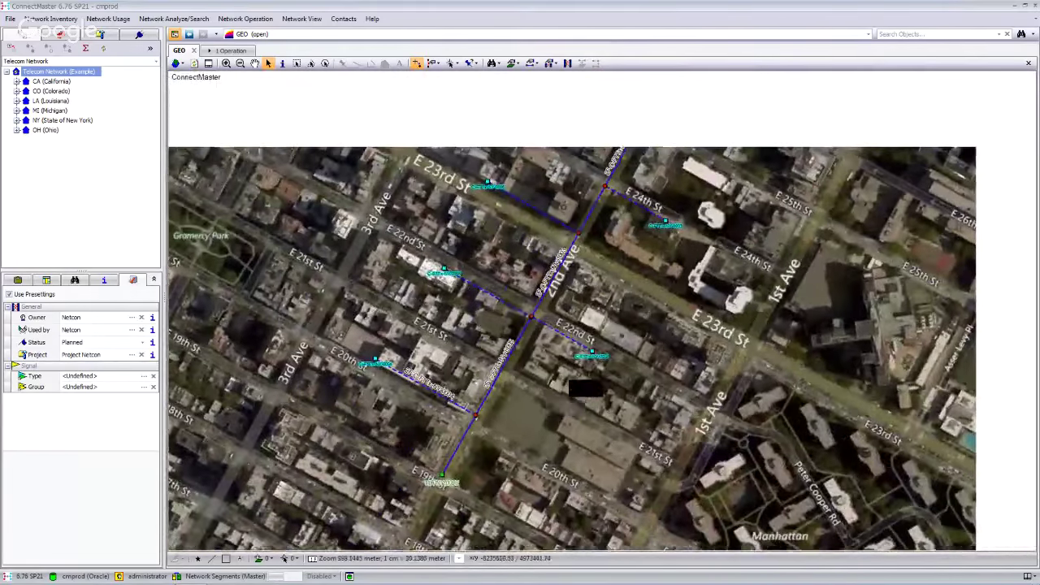
{"action": "left_click_drag", "start_coordinate": [639, 284], "coordinate": [578, 374]}
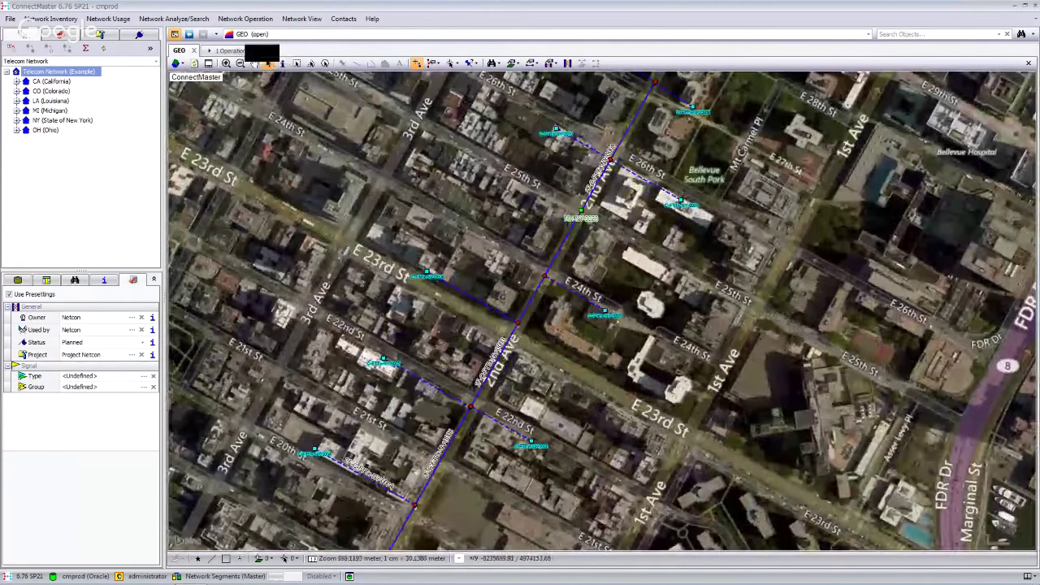
Search the network operation projects and open the details of Project Netcon.
{"action": "left_click", "coordinate": [257, 19]}
{"action": "left_click", "coordinate": [268, 33]}
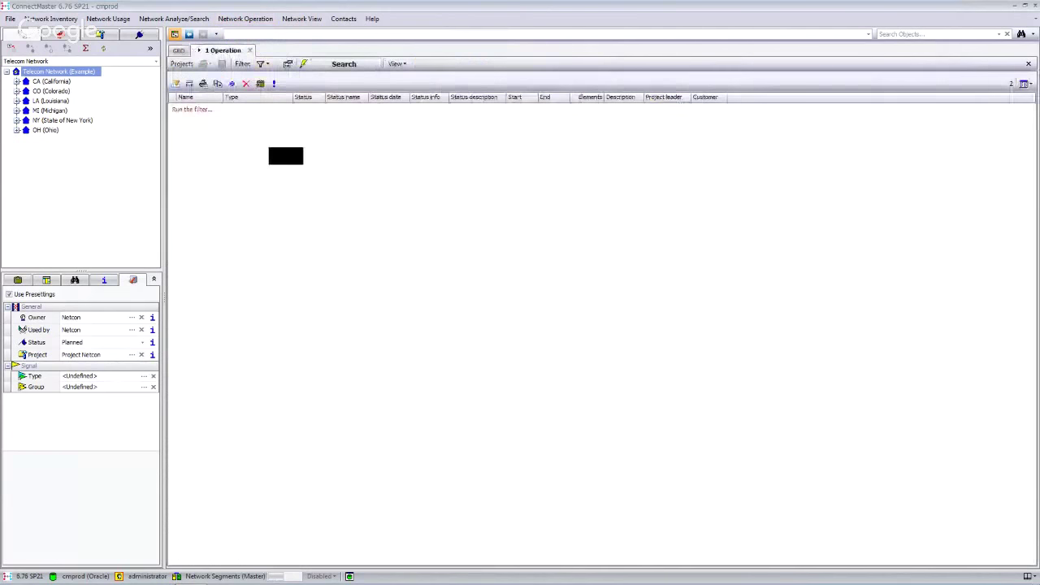
{"action": "left_click", "coordinate": [340, 67]}
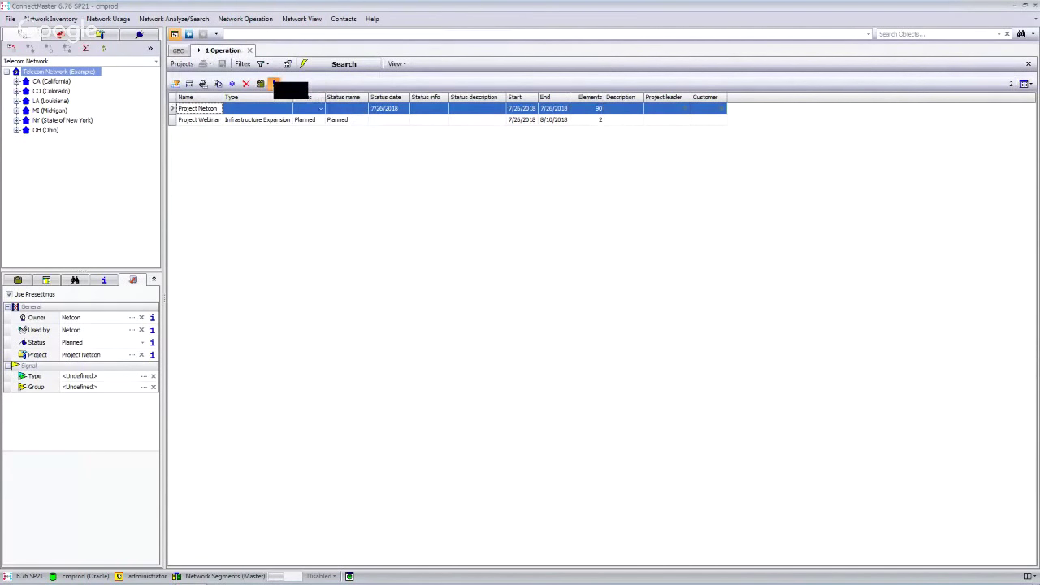
{"action": "left_click", "coordinate": [275, 83]}
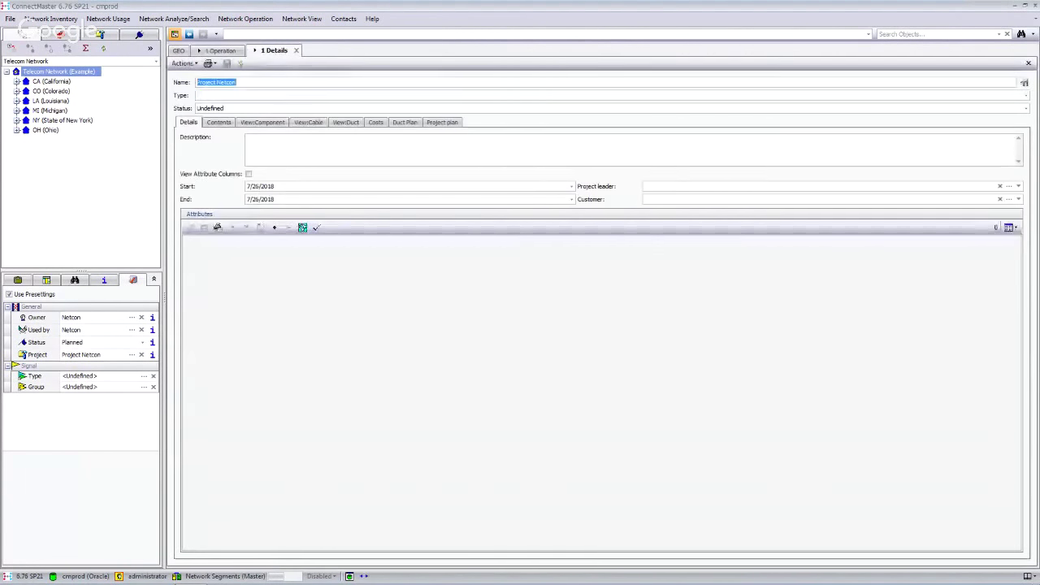
Set Project Netcon's type to Infrastructure Expansion and its status to Planned.
{"action": "left_click", "coordinate": [301, 95]}
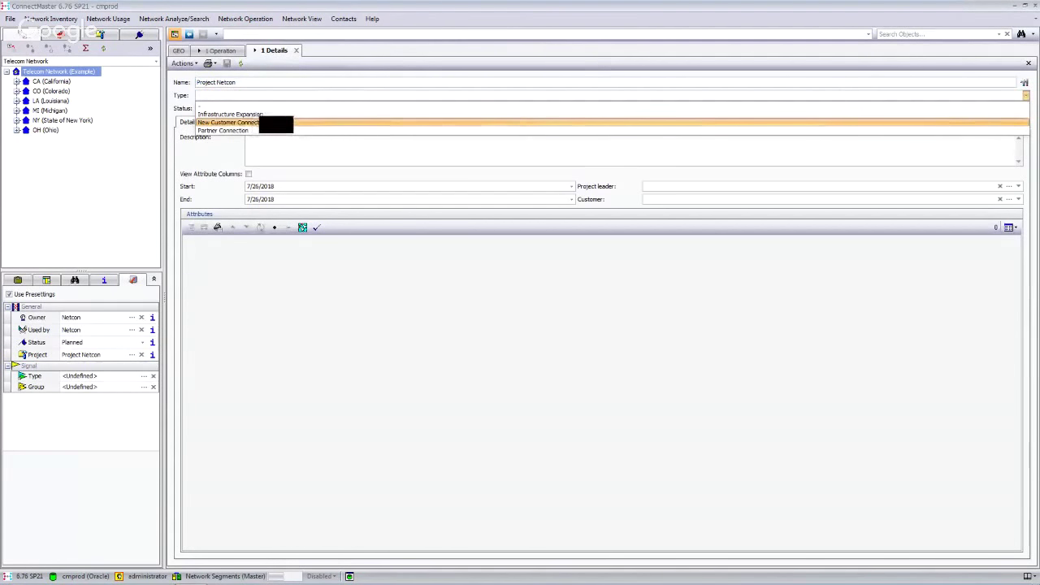
{"action": "left_click", "coordinate": [268, 114]}
{"action": "left_click", "coordinate": [255, 110]}
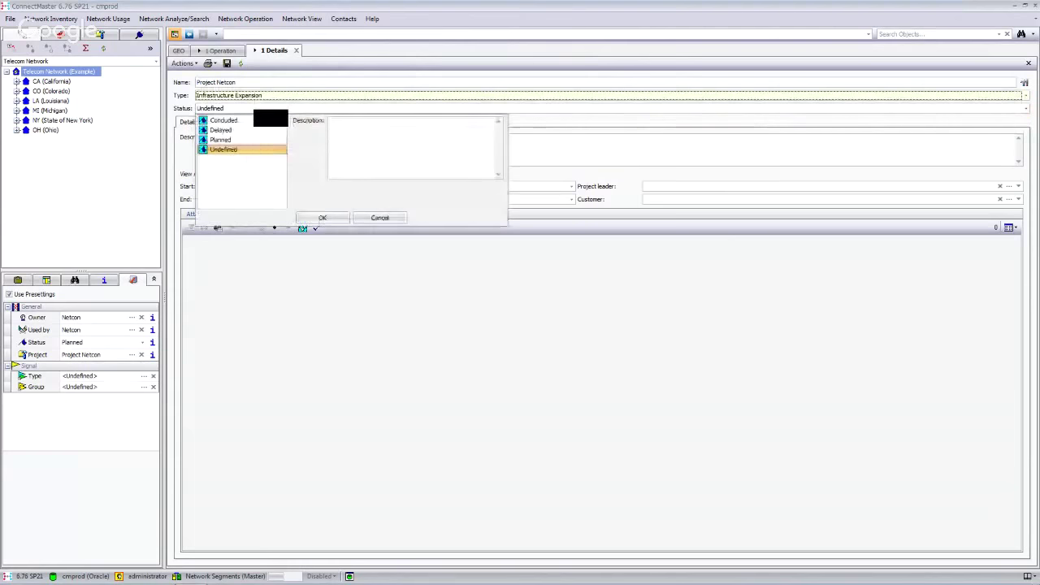
{"action": "left_click", "coordinate": [234, 140]}
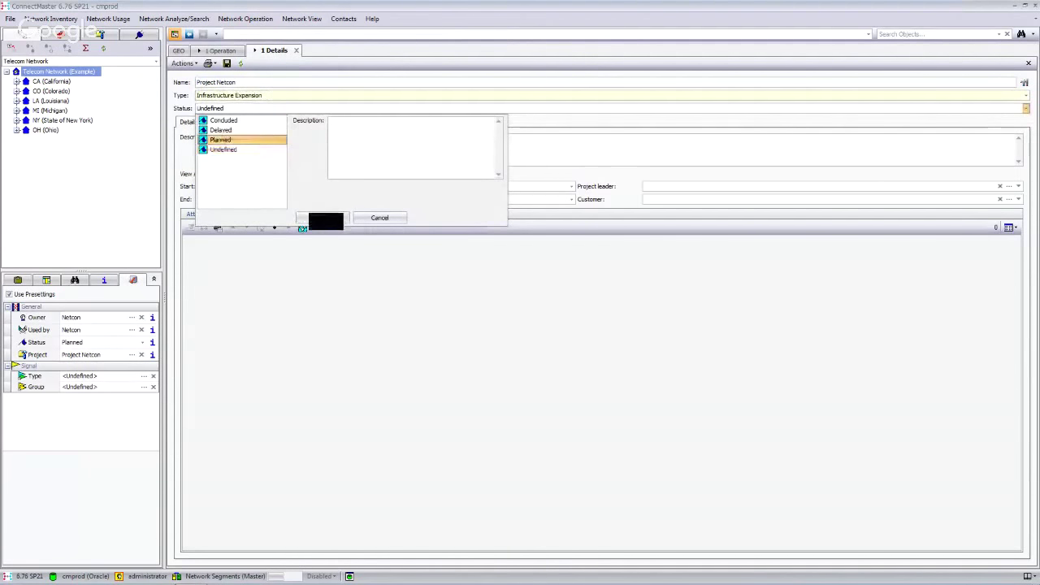
{"action": "left_click", "coordinate": [323, 218]}
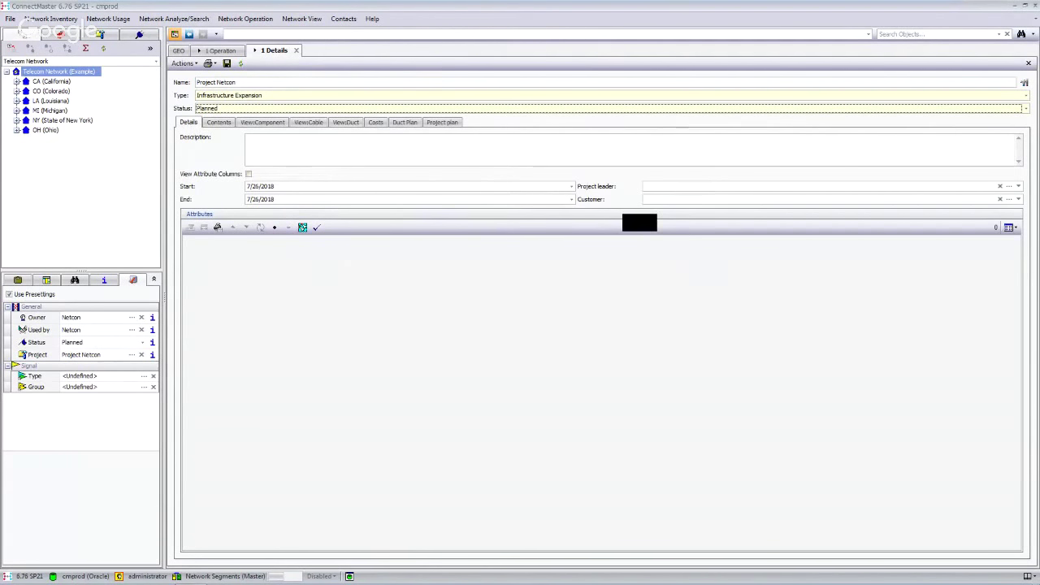
Review Project Netcon's bill of material costs and detail list, and check the formats available for saving the data.
{"action": "left_click", "coordinate": [378, 123]}
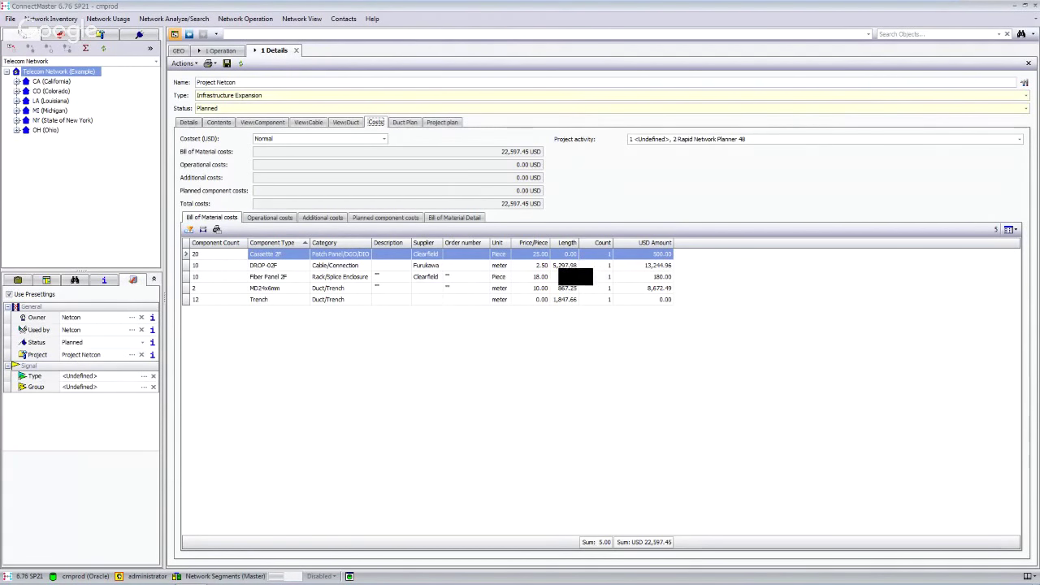
{"action": "left_click", "coordinate": [452, 217]}
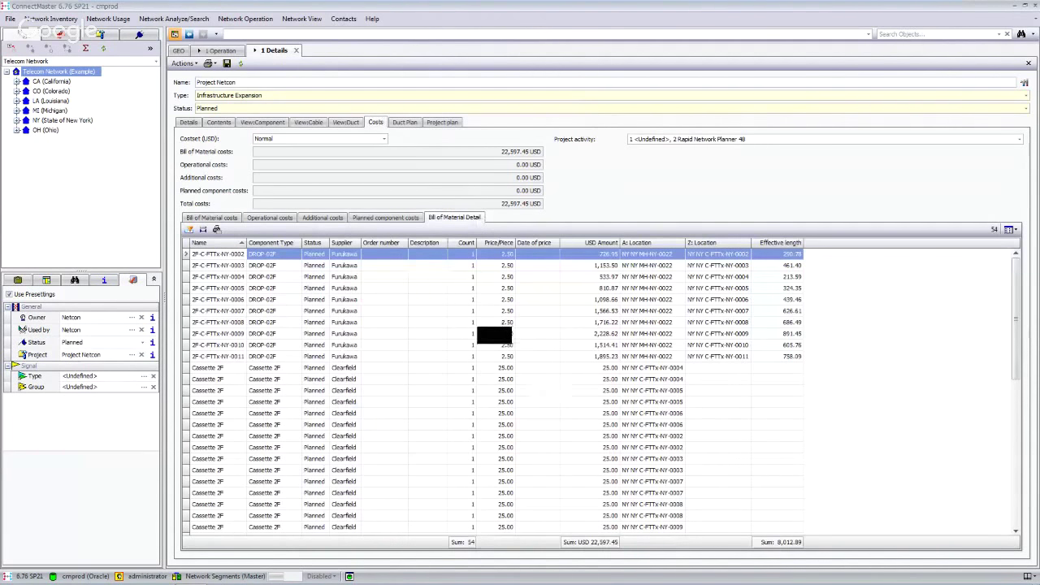
{"action": "left_click", "coordinate": [1010, 229]}
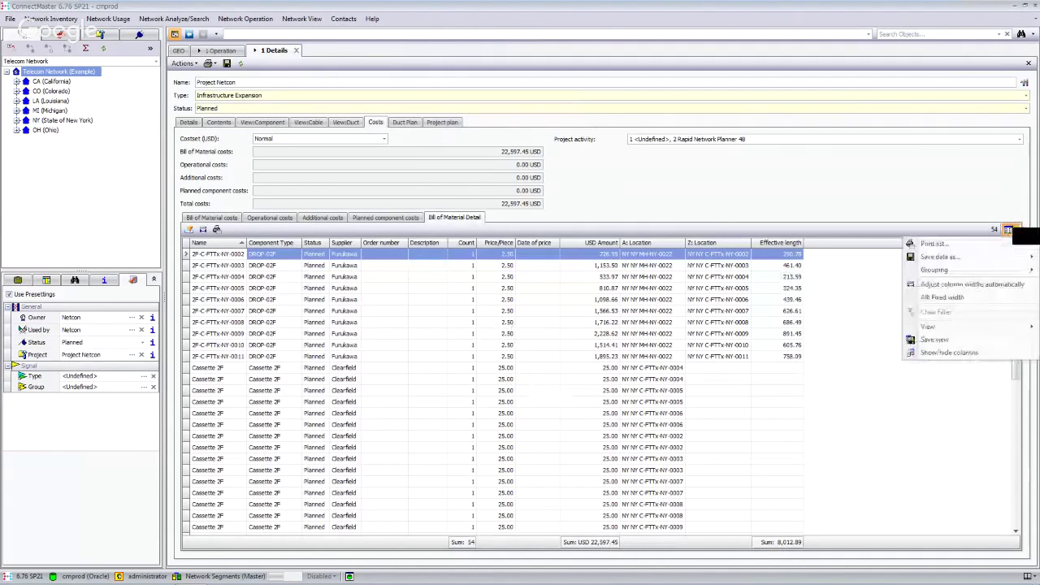
{"action": "mouse_move", "coordinate": [939, 257]}
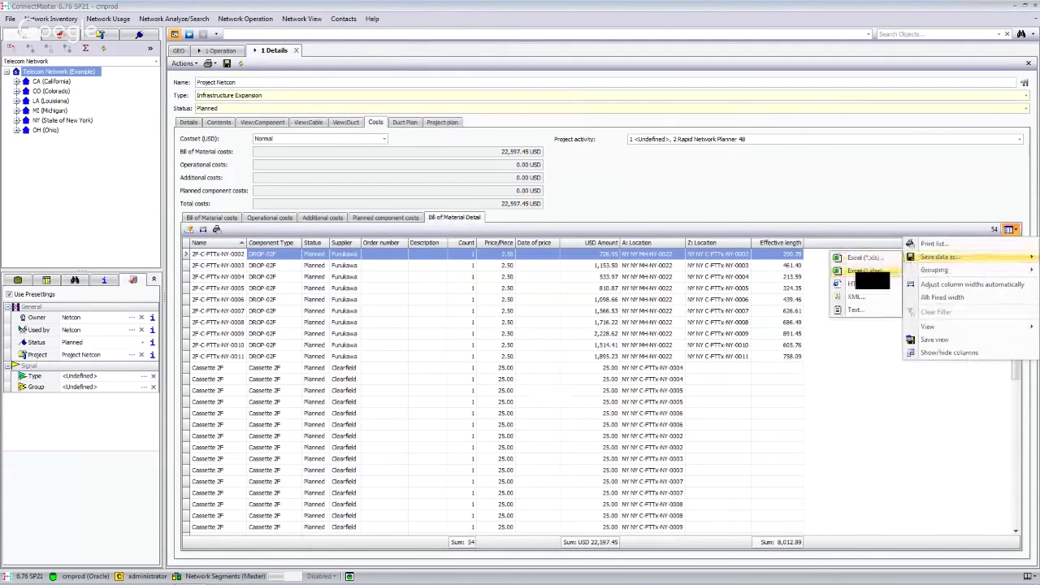
{"action": "left_click", "coordinate": [858, 195]}
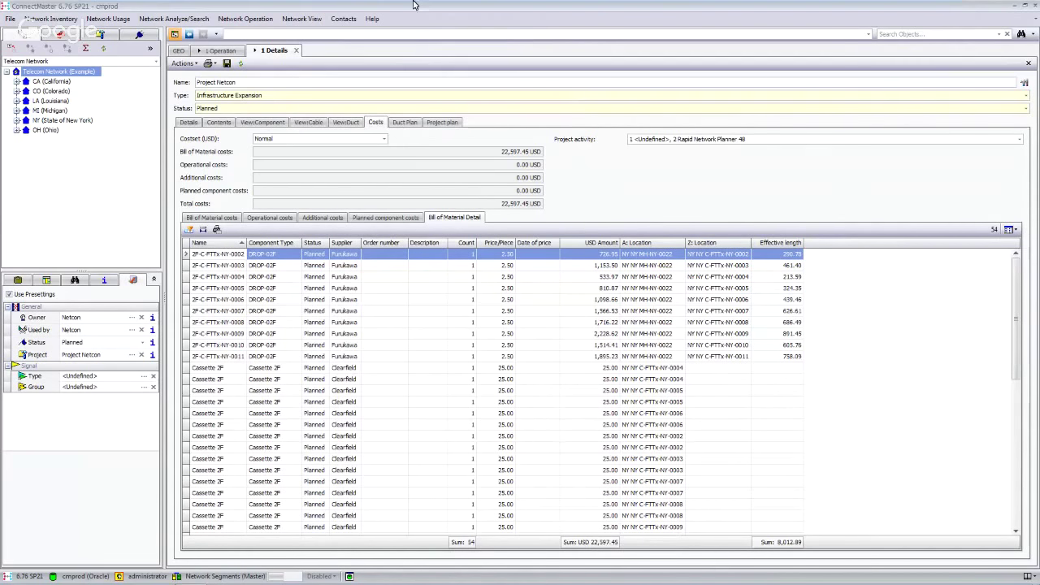
Check the planned route on the map, then review Project Netcon's operational and additional costs and return to its general details.
{"action": "left_click", "coordinate": [187, 51]}
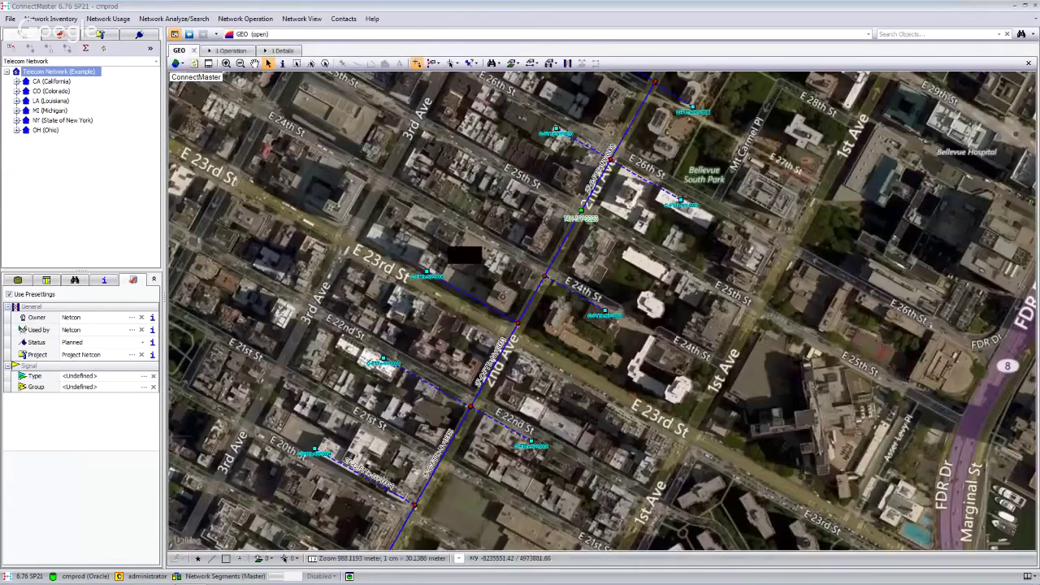
{"action": "left_click", "coordinate": [292, 50]}
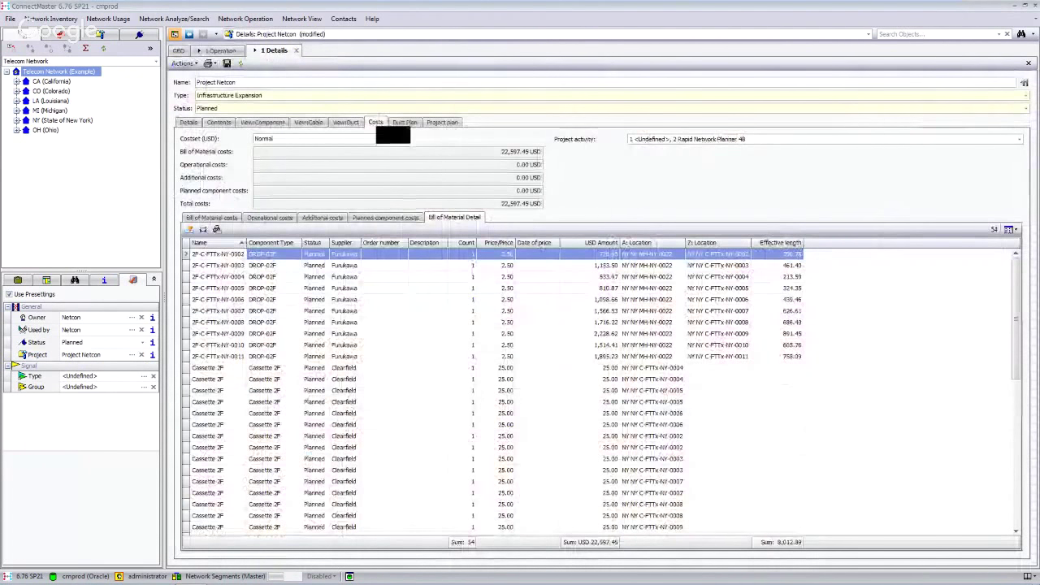
{"action": "left_click", "coordinate": [286, 219]}
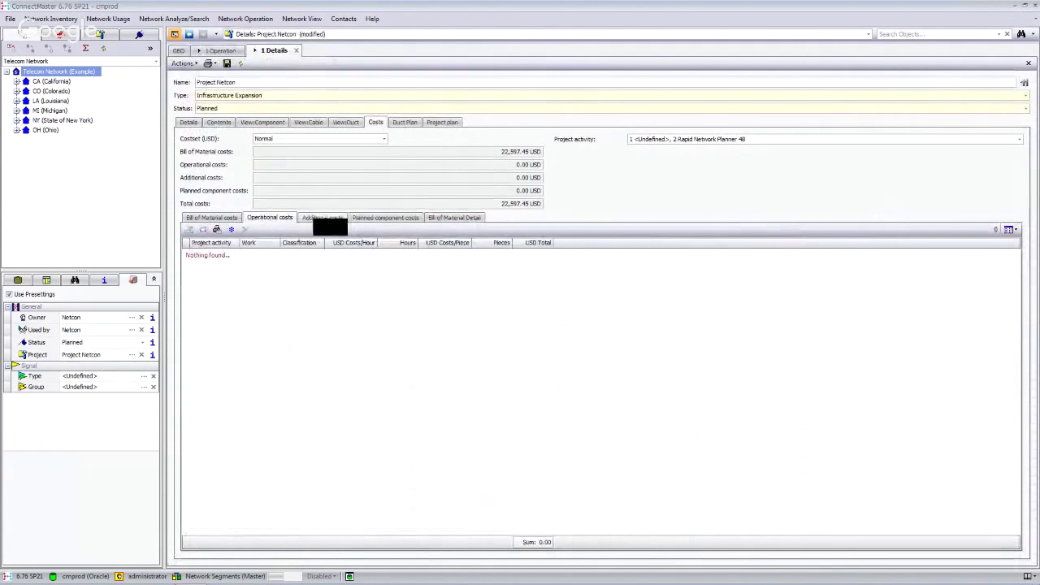
{"action": "left_click", "coordinate": [322, 218]}
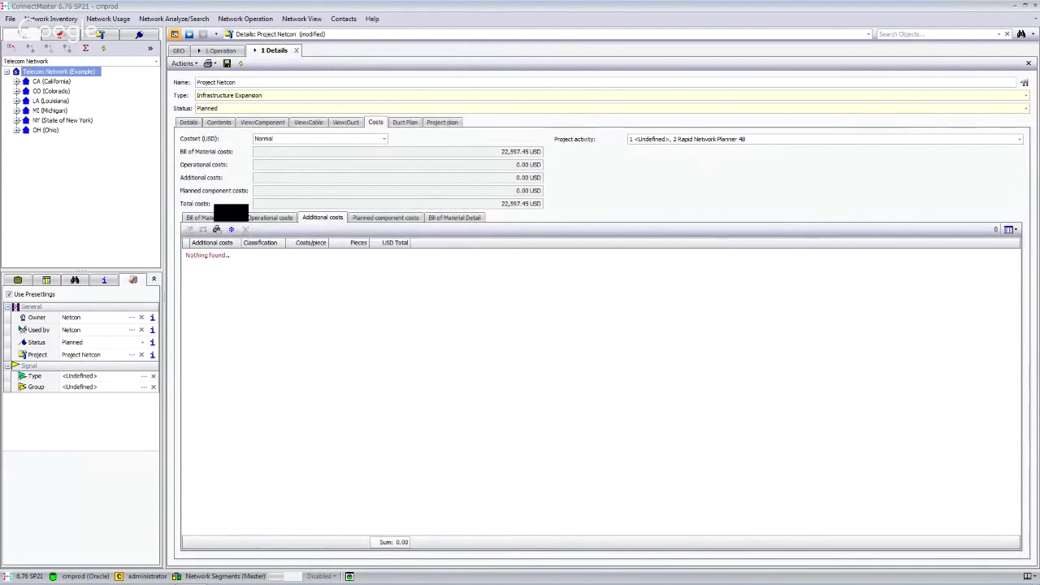
{"action": "left_click", "coordinate": [188, 122]}
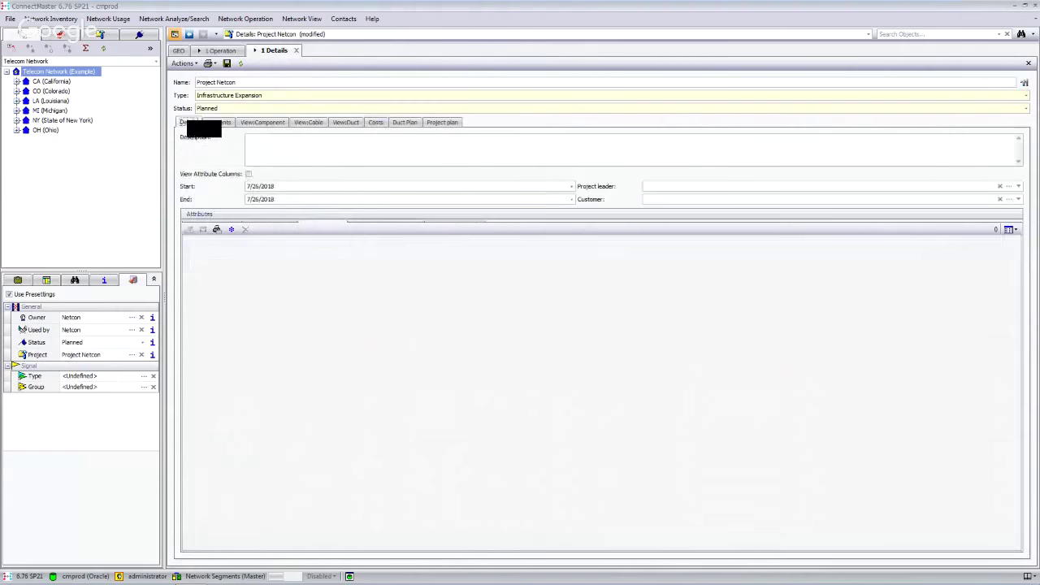
Open the Scheduler and display the projects on the timeline.
{"action": "left_click", "coordinate": [245, 19]}
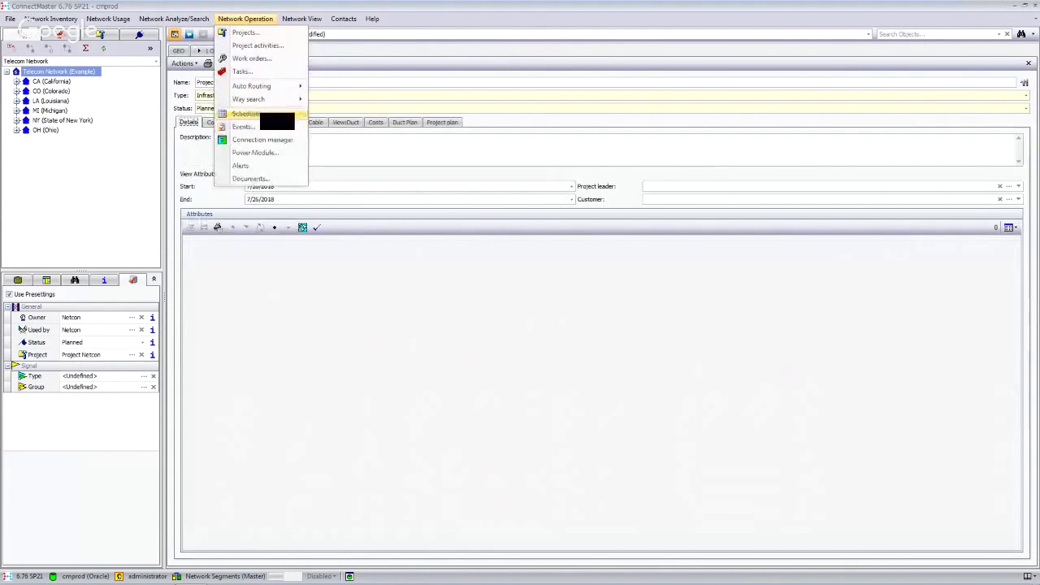
{"action": "left_click", "coordinate": [247, 114]}
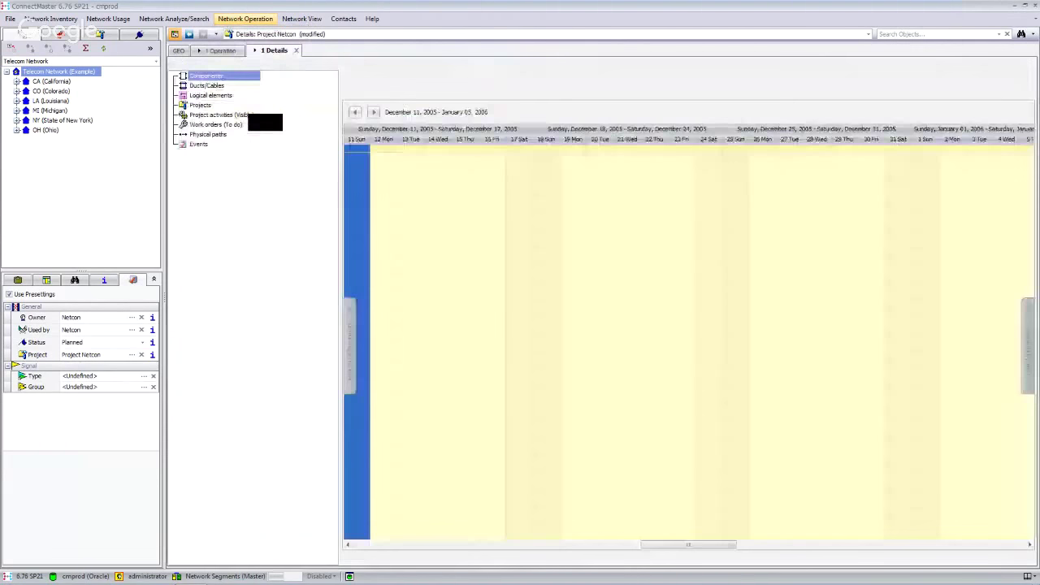
{"action": "left_click", "coordinate": [435, 79]}
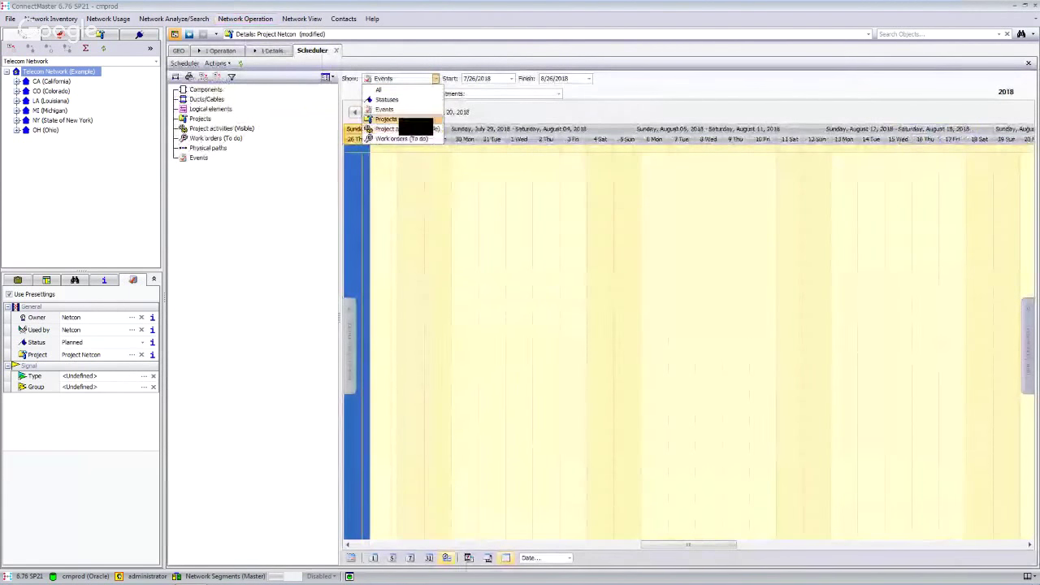
{"action": "left_click", "coordinate": [391, 120]}
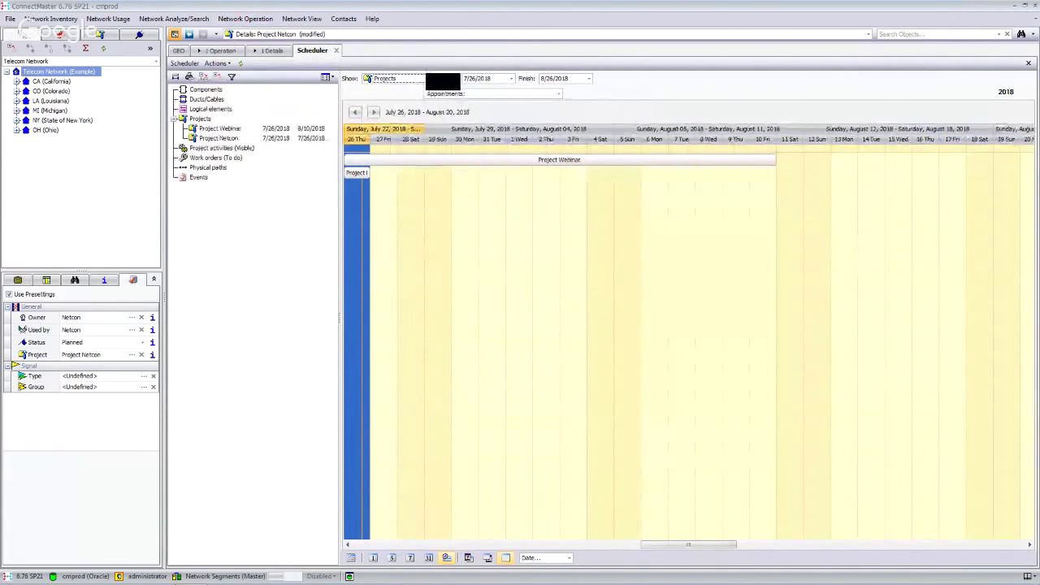
Show the project activities in the Scheduler and switch it to the month calendar view.
{"action": "left_click", "coordinate": [436, 79]}
{"action": "left_click", "coordinate": [406, 129]}
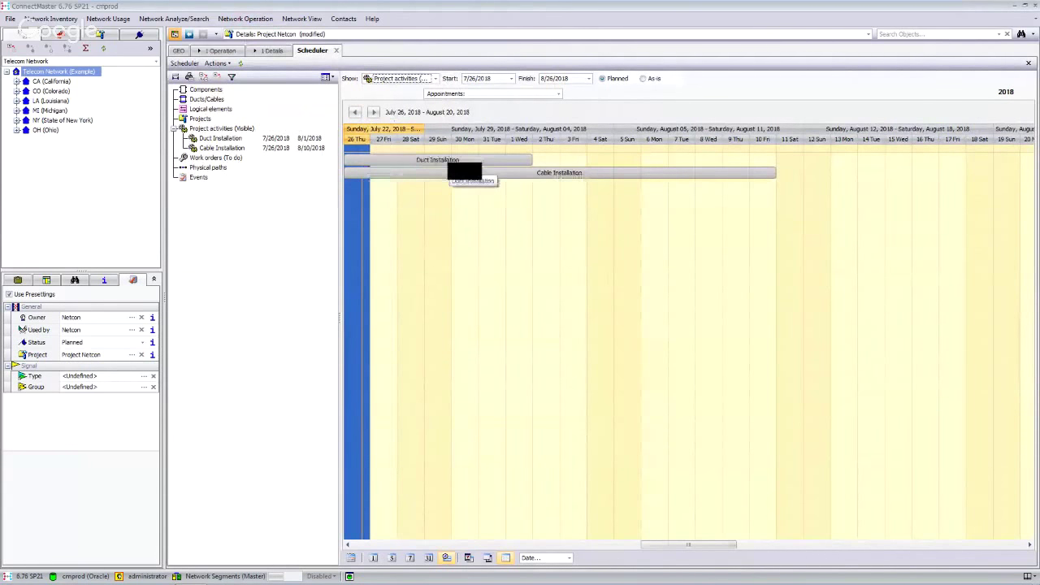
{"action": "left_click", "coordinate": [446, 558]}
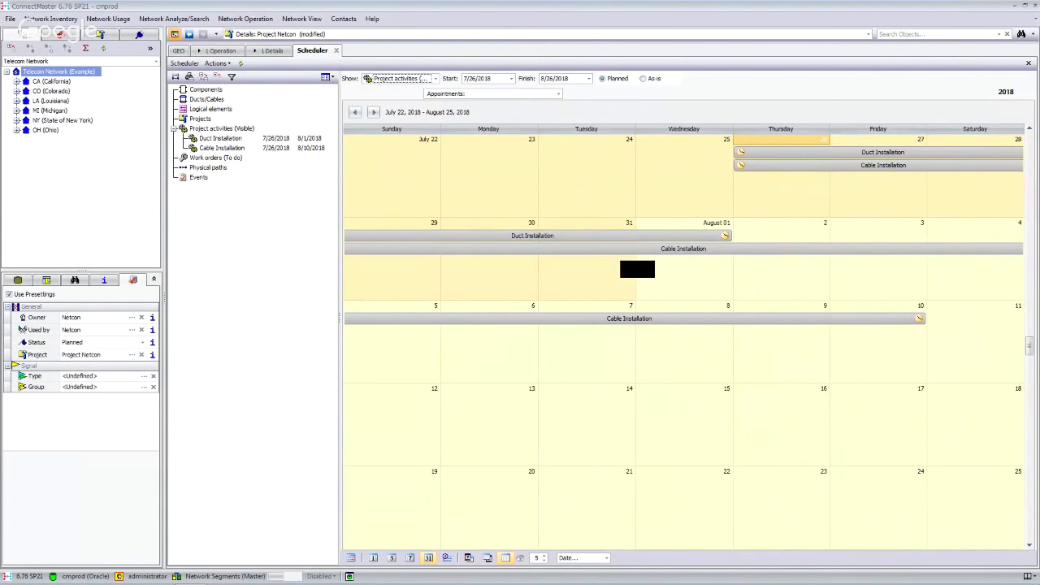
Close the Scheduler and Project Netcon's details to return to the map.
{"action": "left_click", "coordinate": [337, 50]}
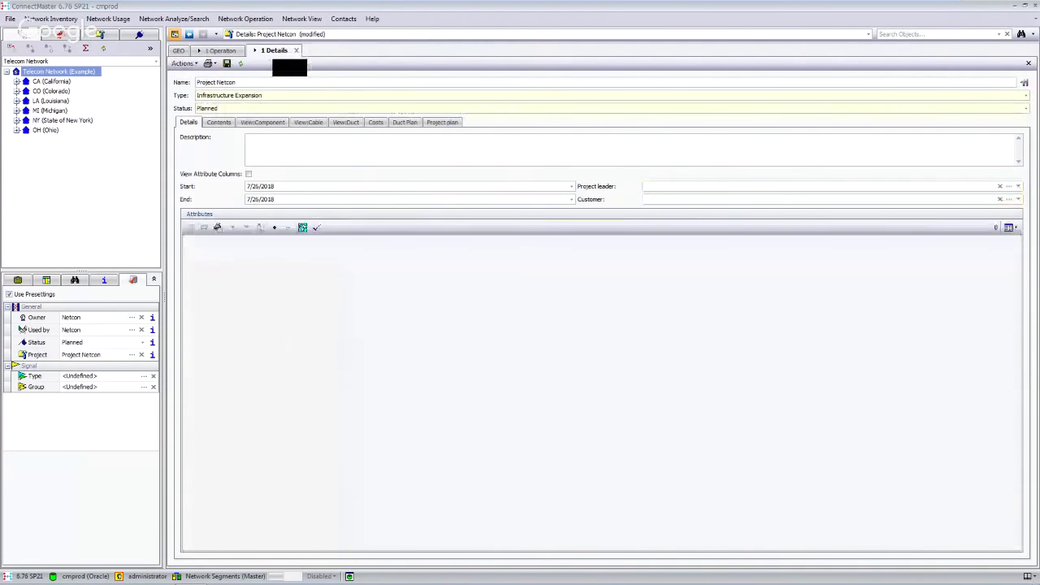
{"action": "left_click", "coordinate": [296, 50]}
{"action": "left_click", "coordinate": [520, 304]}
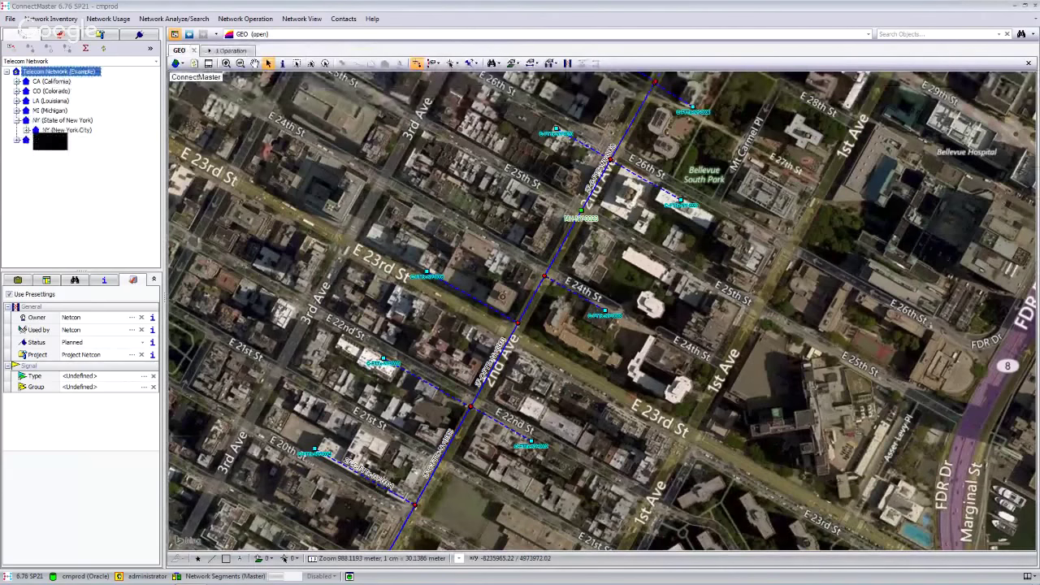
Expand New York City's Central Office in the Telecom Network tree down to the contents of POP ESB (Empire State Building).
{"action": "left_click", "coordinate": [26, 130]}
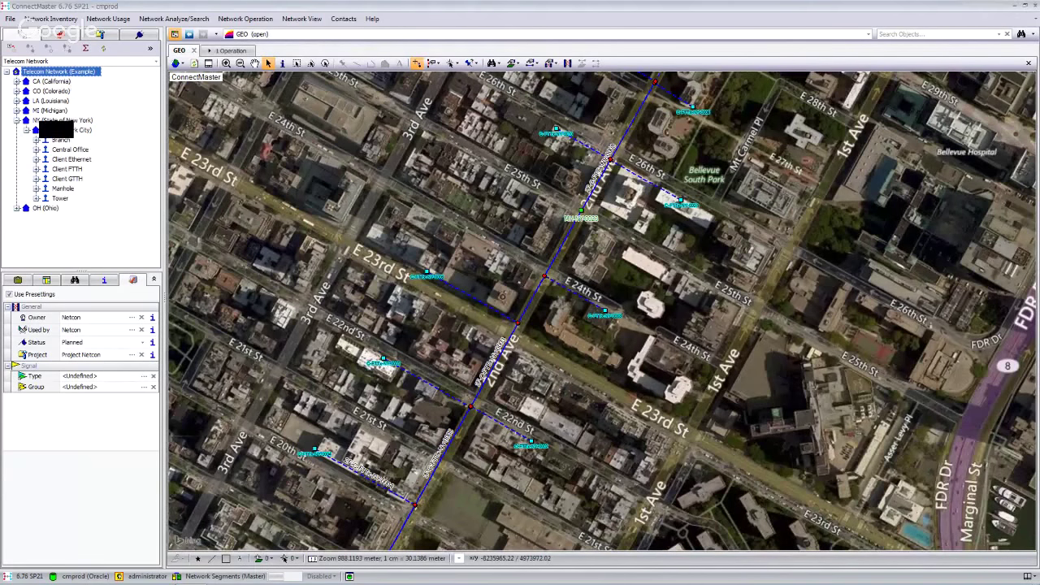
{"action": "left_click", "coordinate": [37, 120]}
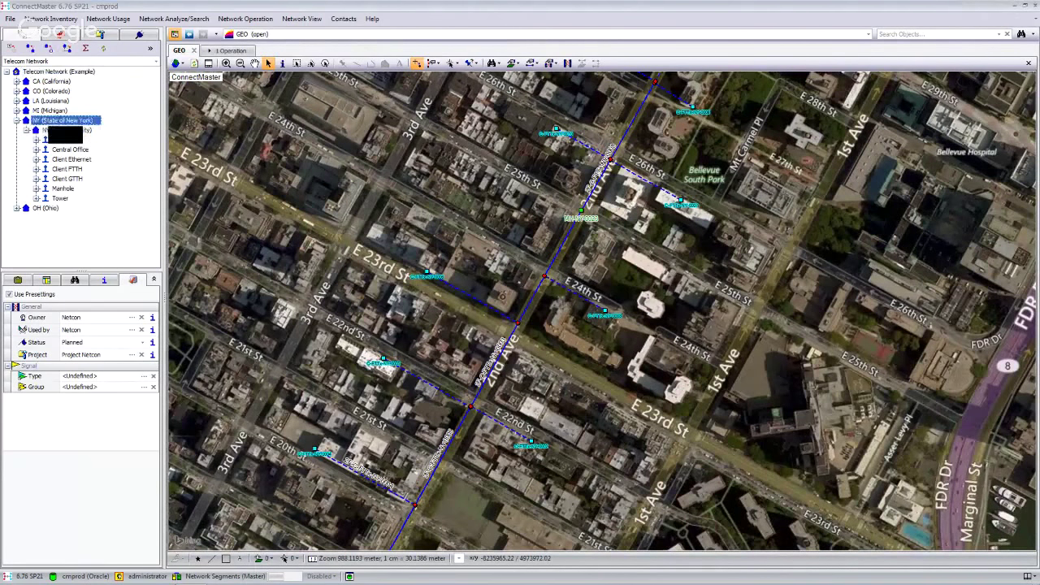
{"action": "left_click", "coordinate": [51, 130]}
{"action": "left_click", "coordinate": [55, 149]}
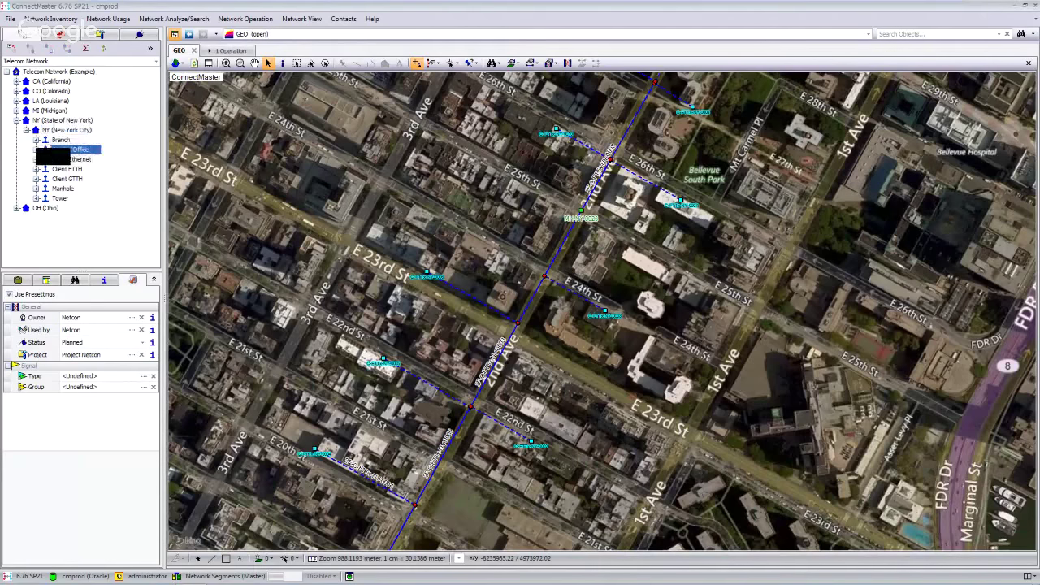
{"action": "left_click", "coordinate": [36, 149]}
{"action": "left_click", "coordinate": [73, 160]}
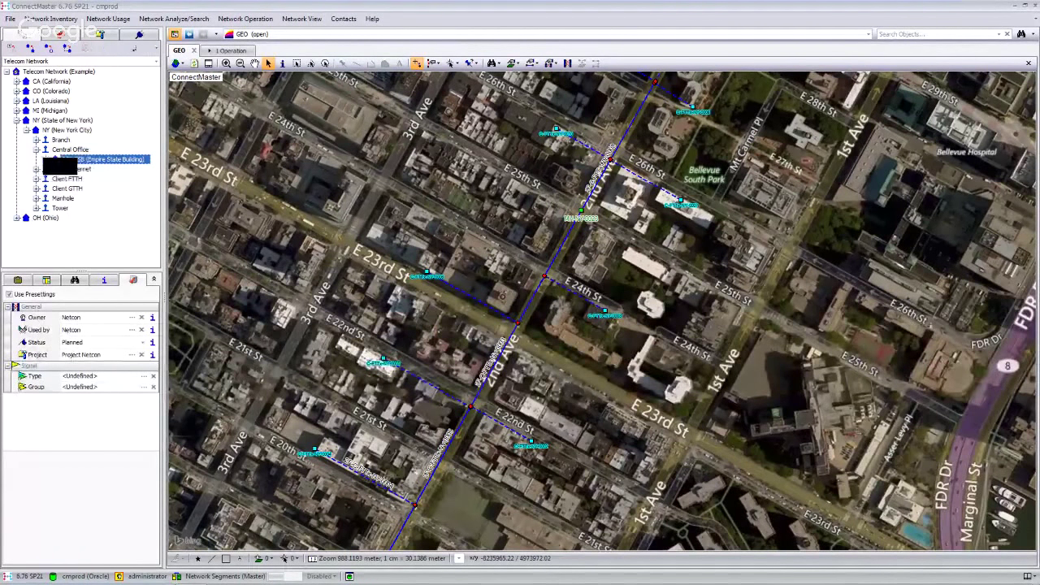
{"action": "left_click", "coordinate": [45, 160]}
{"action": "left_click_drag", "start_coordinate": [163, 230], "coordinate": [181, 230]}
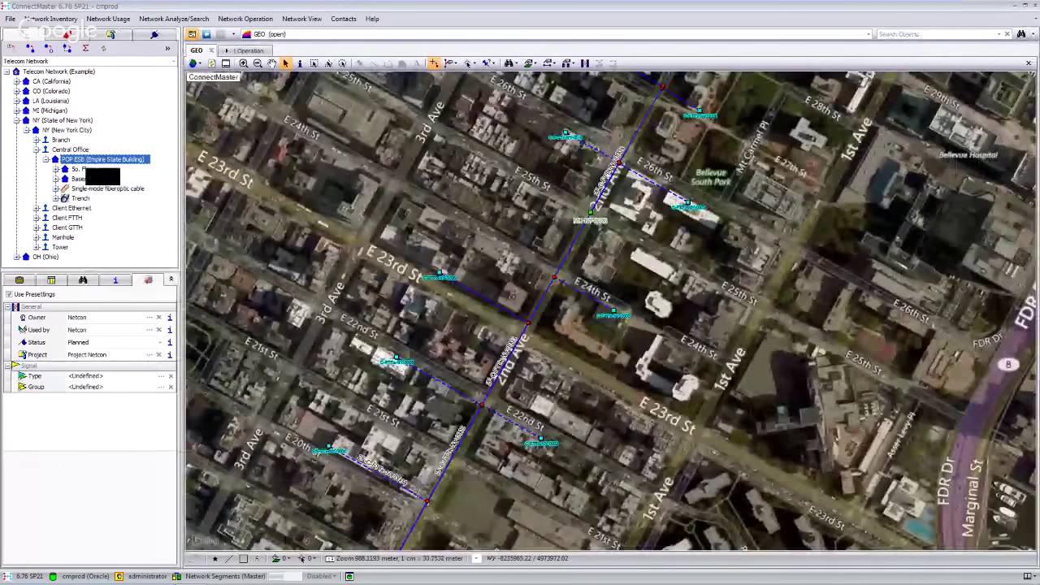
Expand the So. Floor and its Datacenter Room under POP ESB, and enlarge the tree area to fit the equipment list.
{"action": "left_click", "coordinate": [78, 169]}
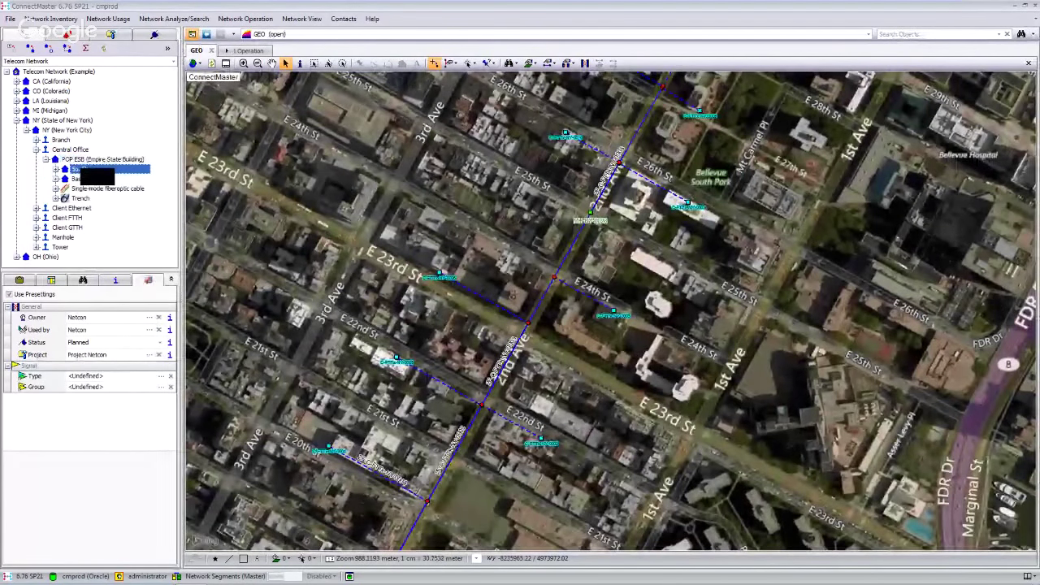
{"action": "key", "text": "Right"}
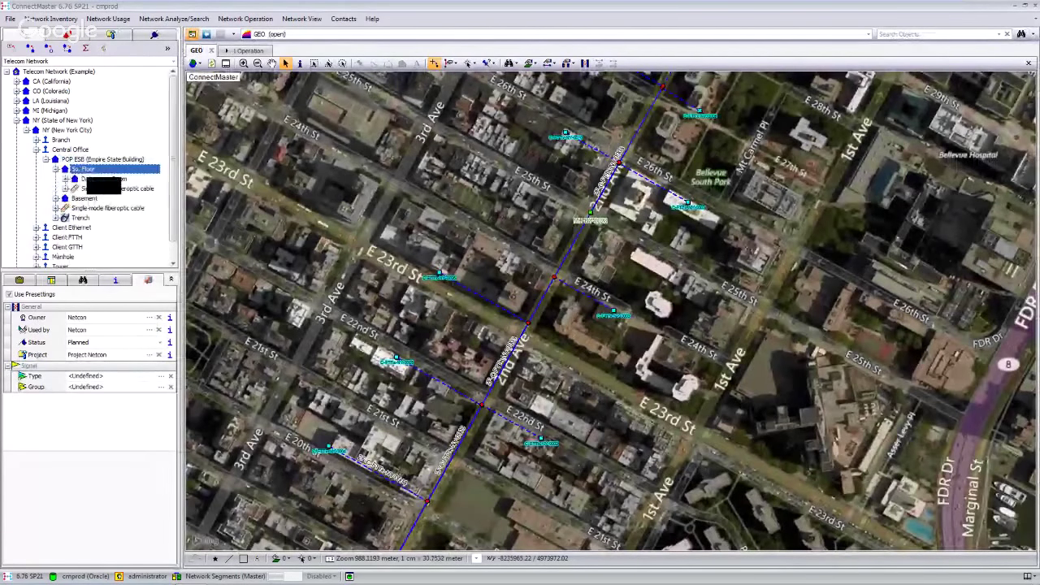
{"action": "key", "text": "Down"}
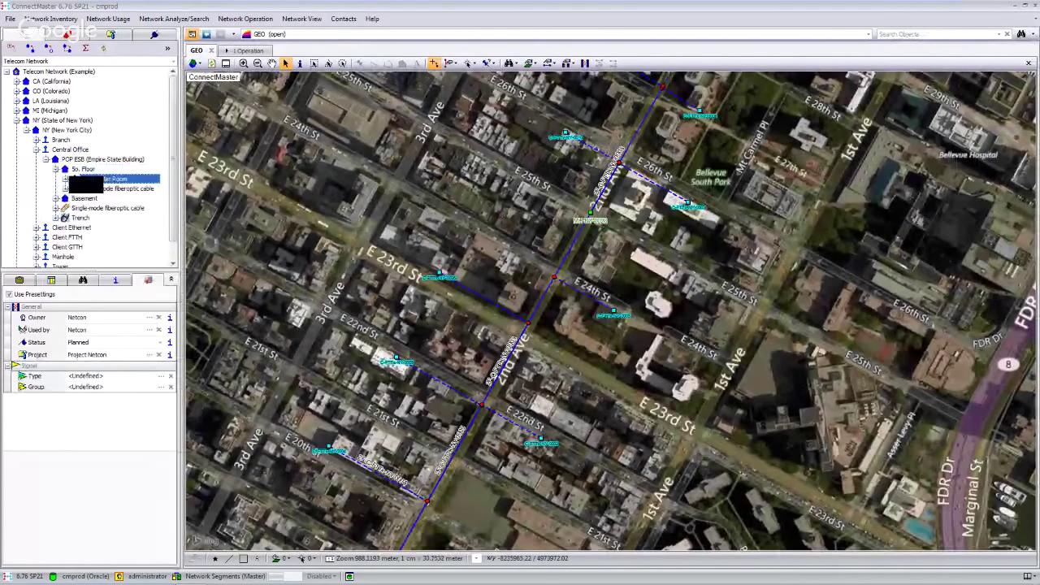
{"action": "key", "text": "Right"}
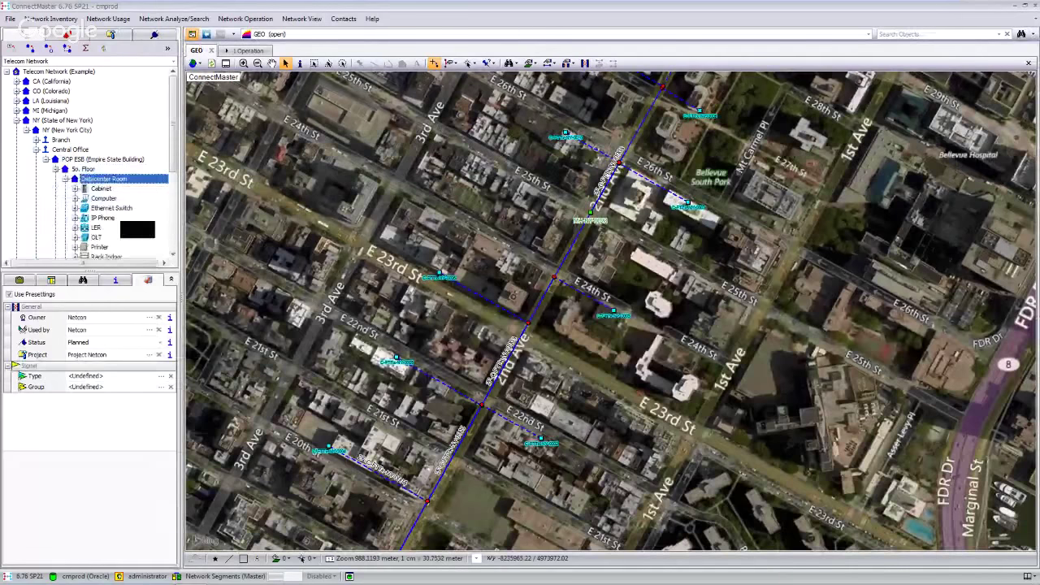
{"action": "left_click_drag", "start_coordinate": [120, 271], "coordinate": [105, 406]}
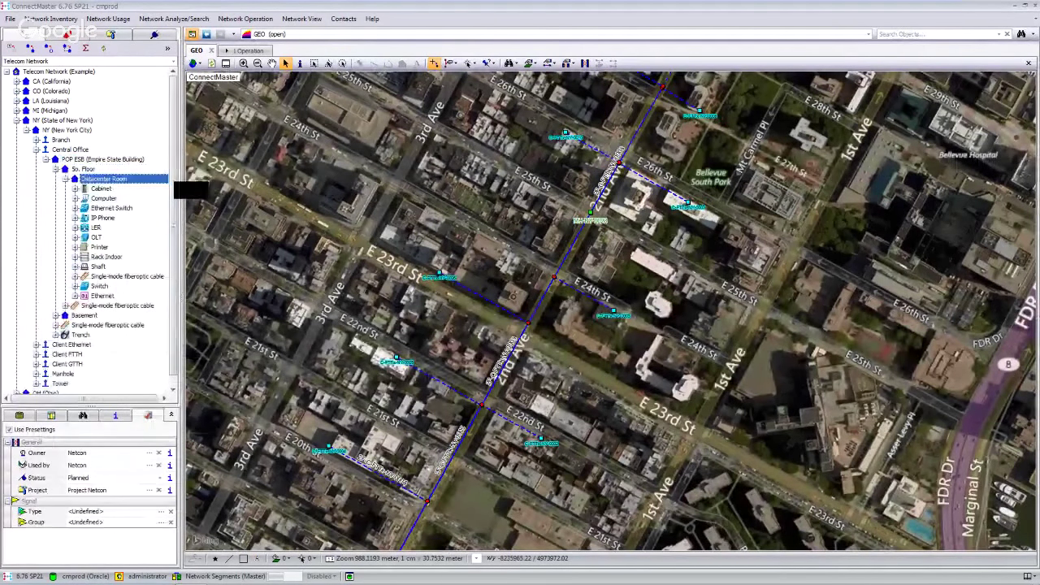
{"action": "left_click_drag", "start_coordinate": [182, 195], "coordinate": [203, 195]}
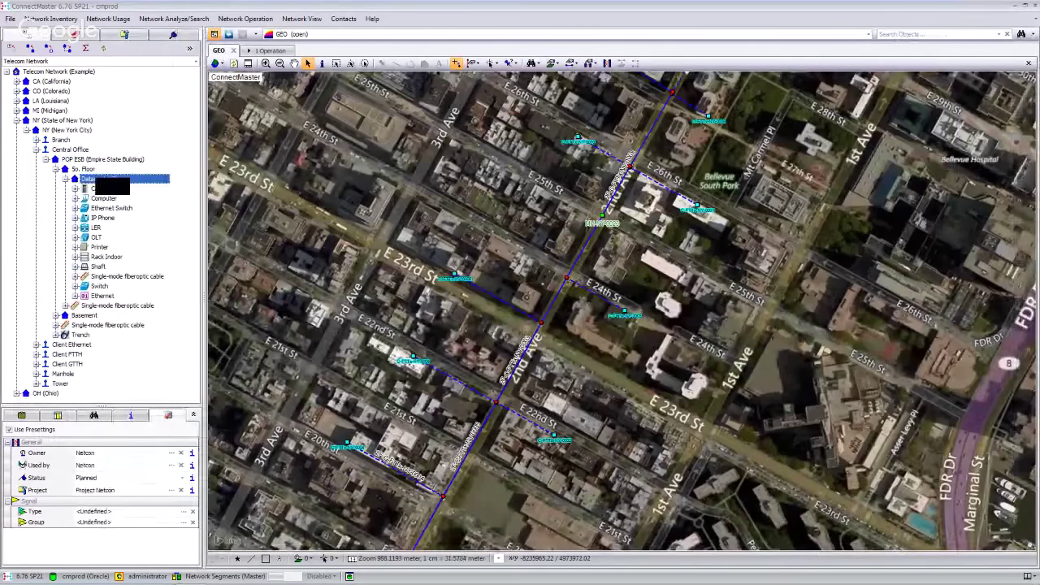
Show the POP ESB (Empire State Building) location on the map.
{"action": "left_click", "coordinate": [86, 159]}
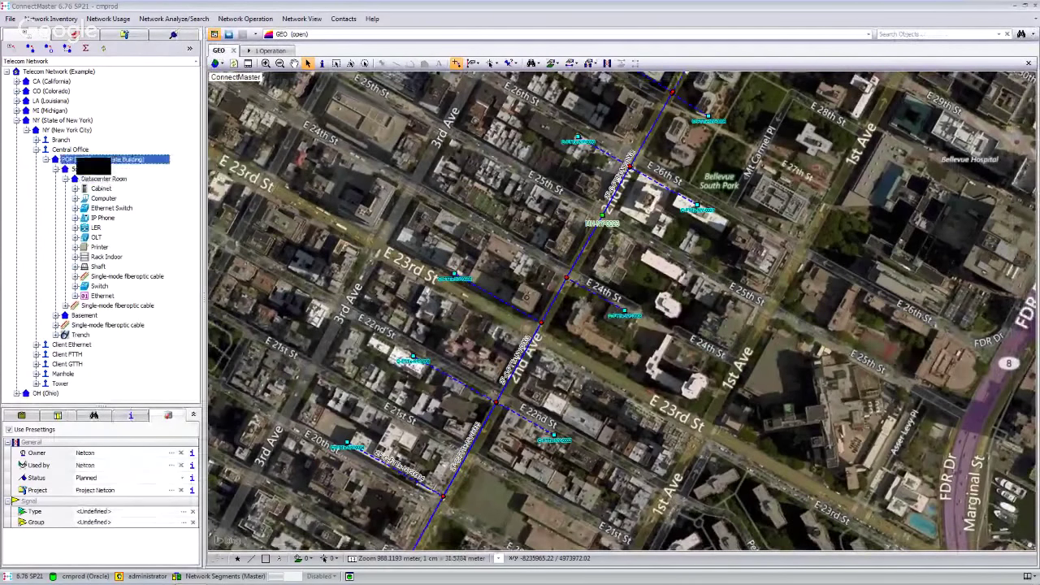
{"action": "right_click", "coordinate": [90, 160]}
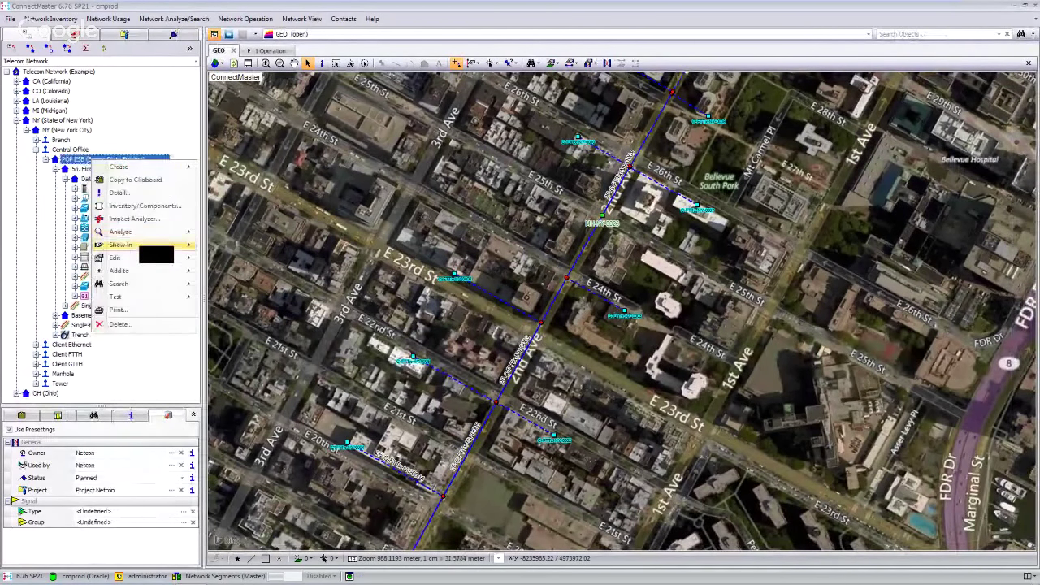
{"action": "mouse_move", "coordinate": [146, 245]}
{"action": "left_click", "coordinate": [221, 259]}
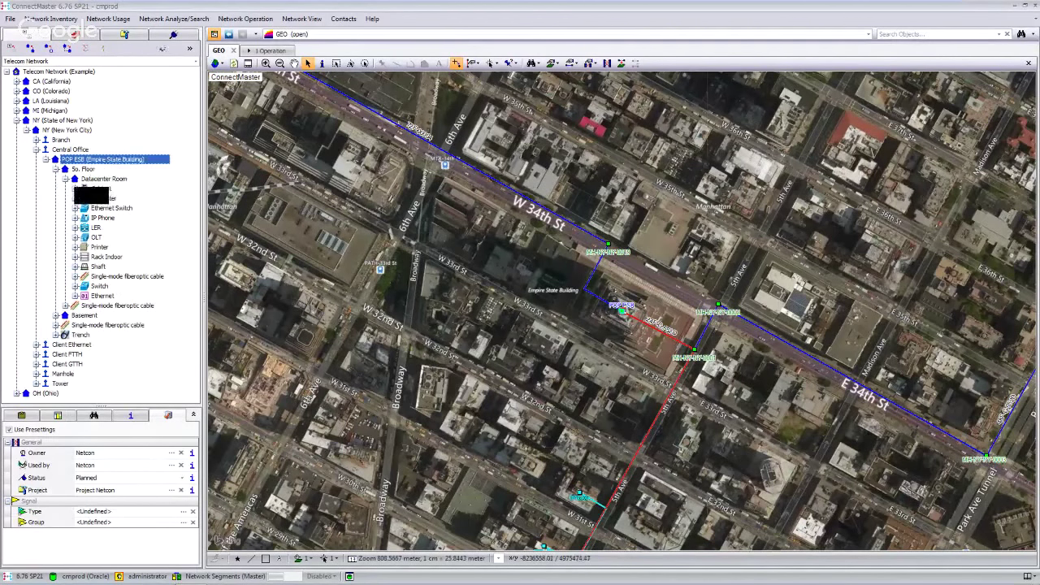
Expand the Datacenter Room's Cabinet and examine the components installed in the 1/1 Rack 42U.
{"action": "left_click", "coordinate": [74, 188]}
{"action": "left_click", "coordinate": [85, 198]}
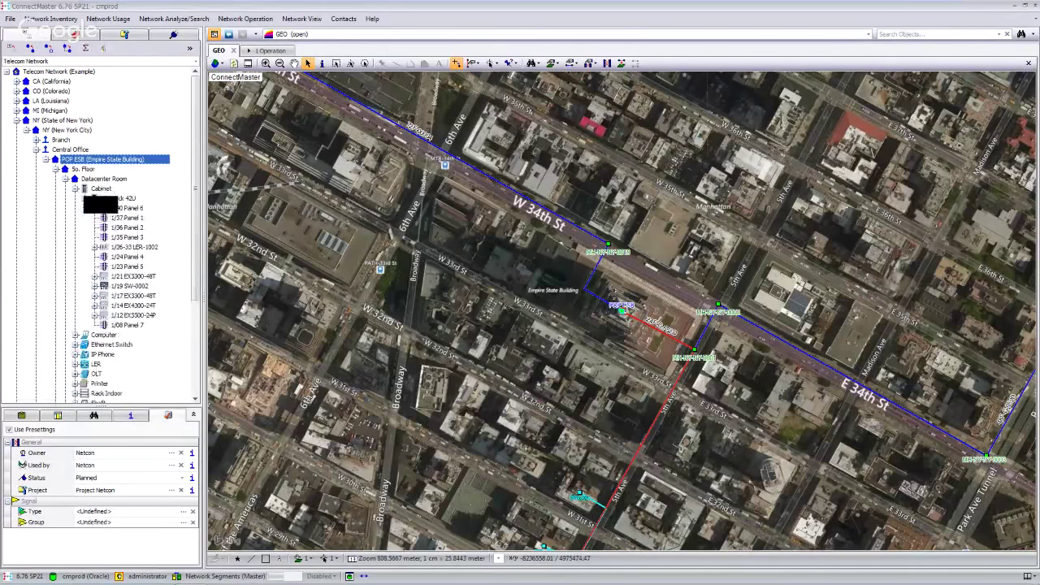
{"action": "left_click", "coordinate": [114, 199]}
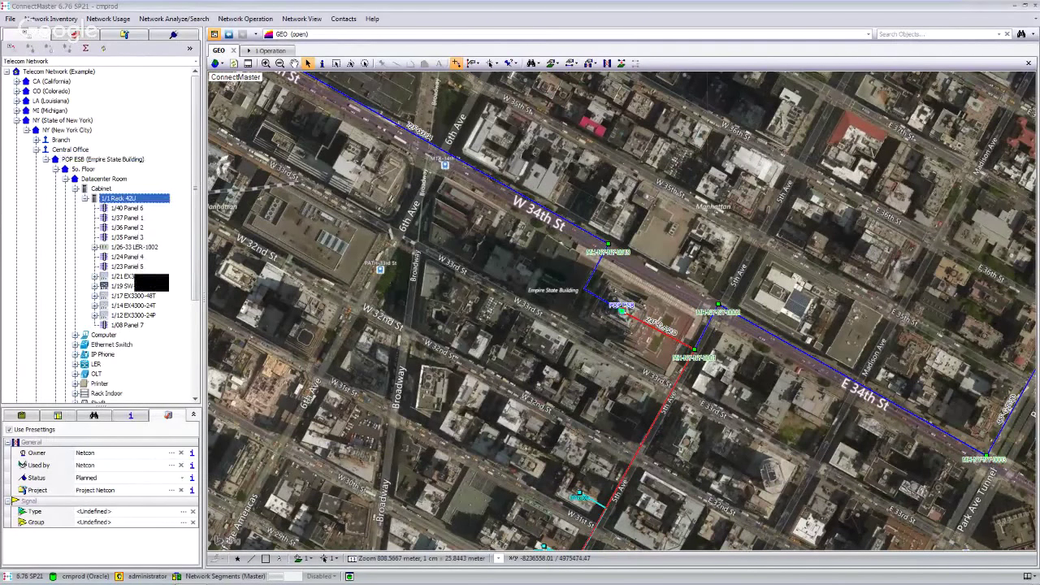
{"action": "left_click_drag", "start_coordinate": [195, 270], "coordinate": [195, 347]}
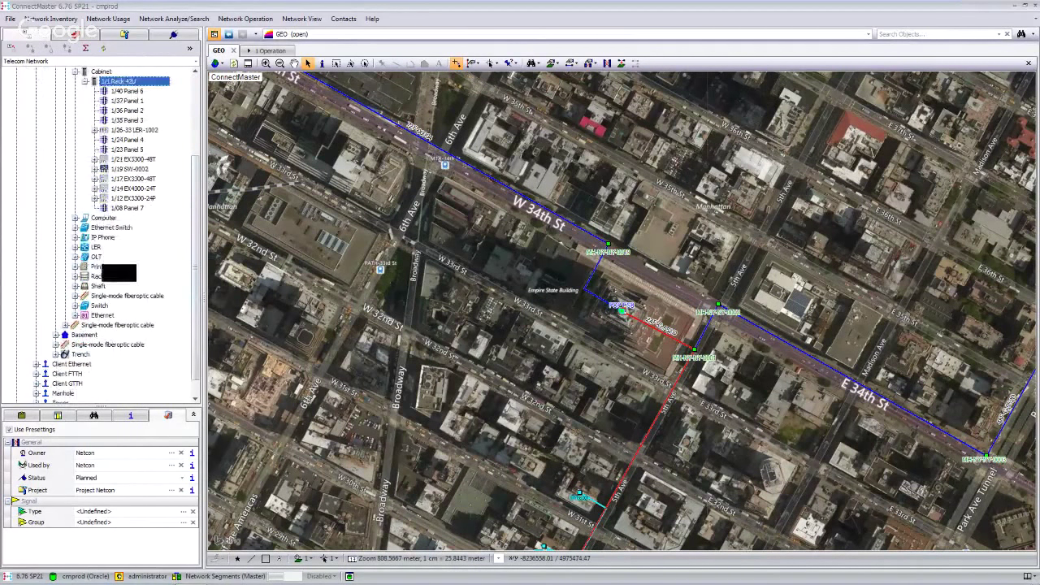
Expand the Rack Indoor group and list the components of Rack 001 (Carrier Ethernet Ring).
{"action": "left_click", "coordinate": [75, 276]}
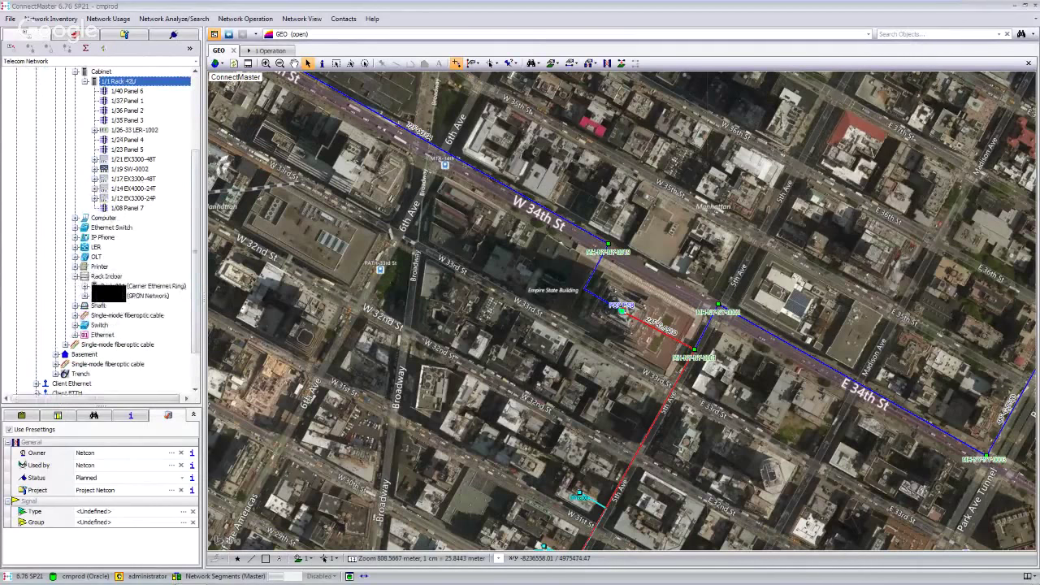
{"action": "left_click", "coordinate": [106, 286]}
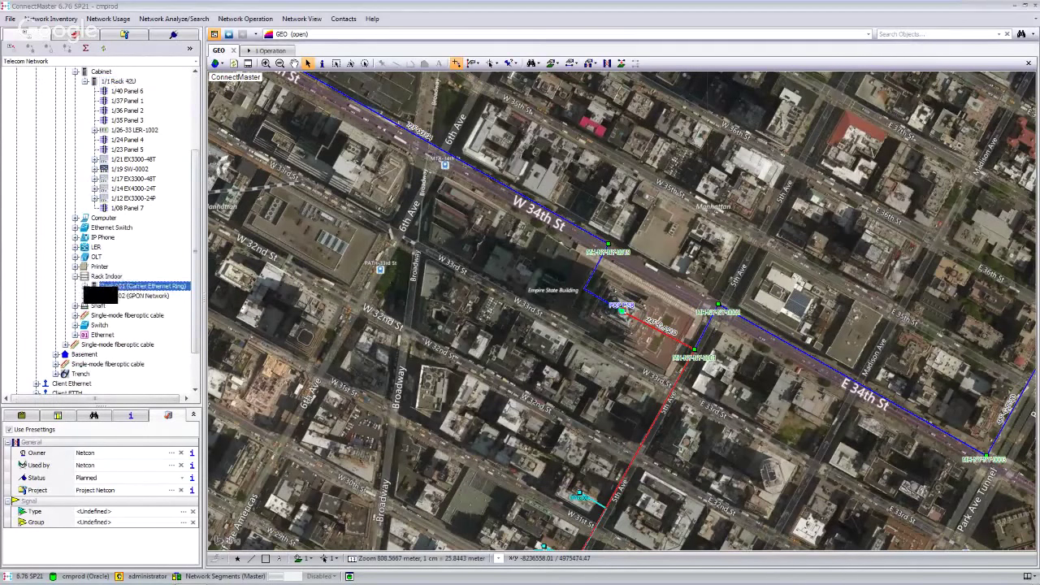
{"action": "left_click", "coordinate": [85, 286]}
{"action": "left_click_drag", "start_coordinate": [195, 251], "coordinate": [195, 278]}
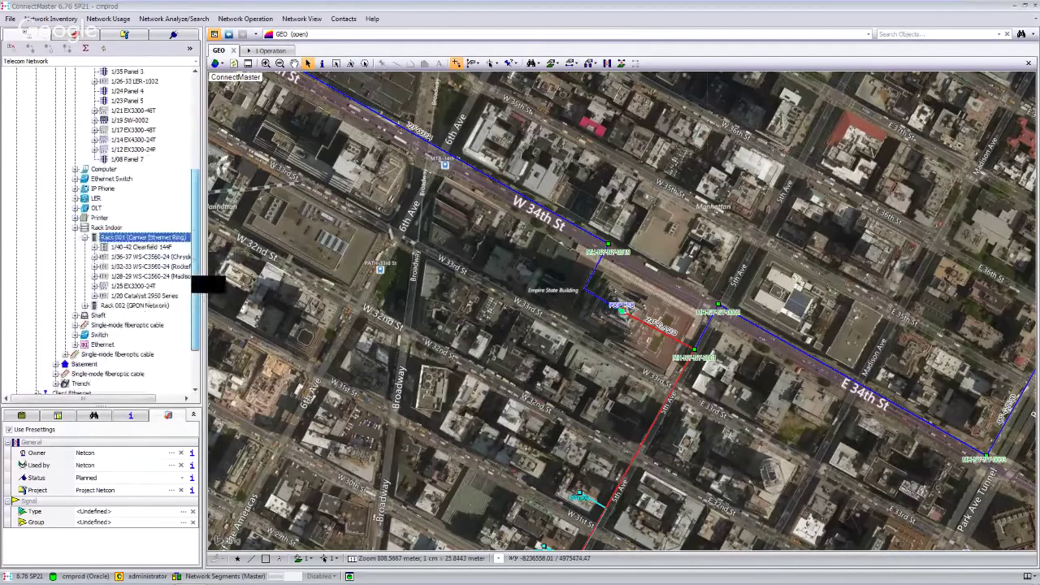
Open the details of Rack 001 (Carrier Ethernet Ring).
{"action": "right_click", "coordinate": [158, 238]}
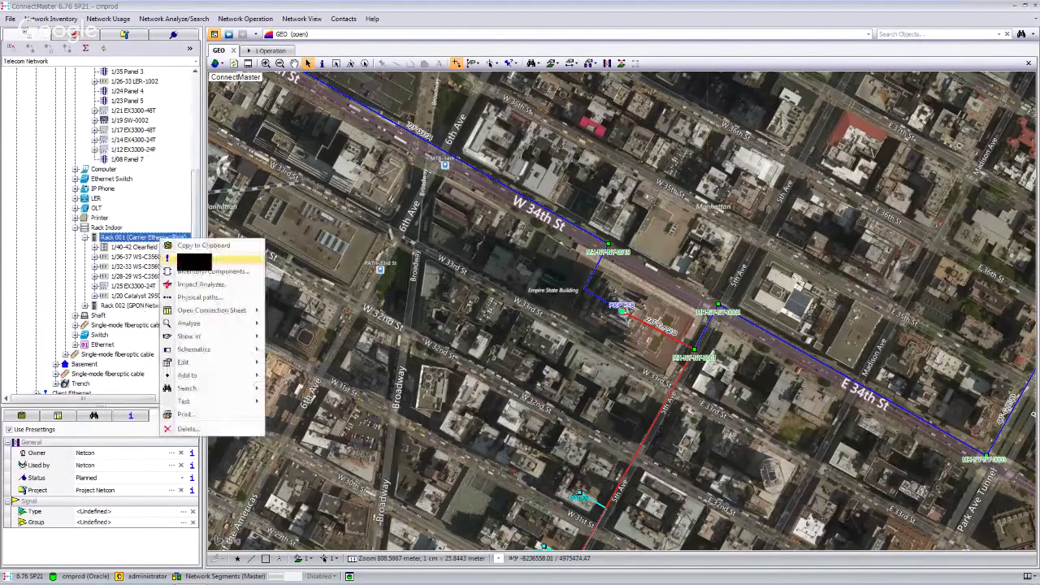
{"action": "left_click", "coordinate": [181, 257]}
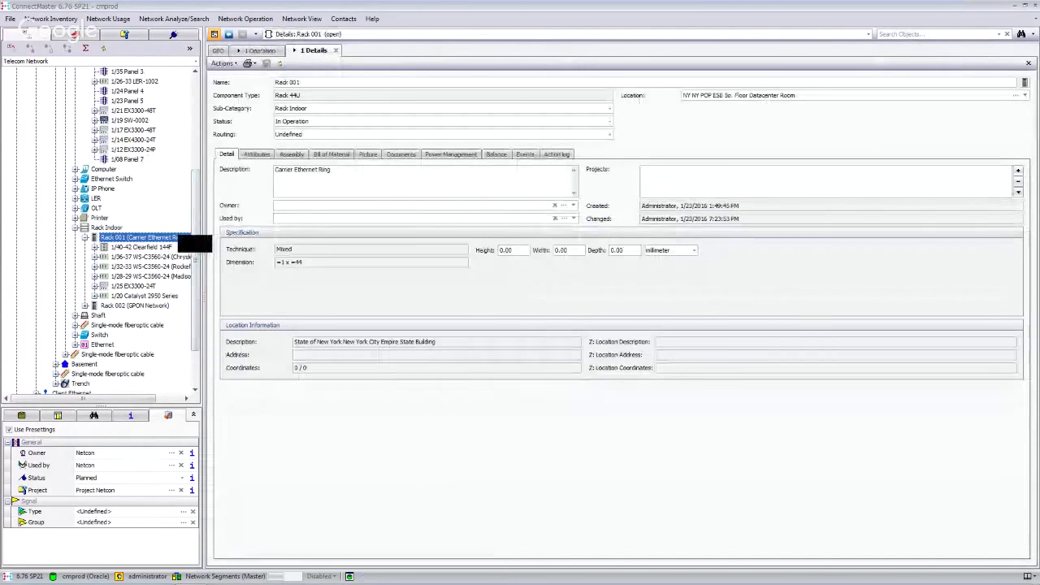
{"action": "right_click", "coordinate": [182, 238]}
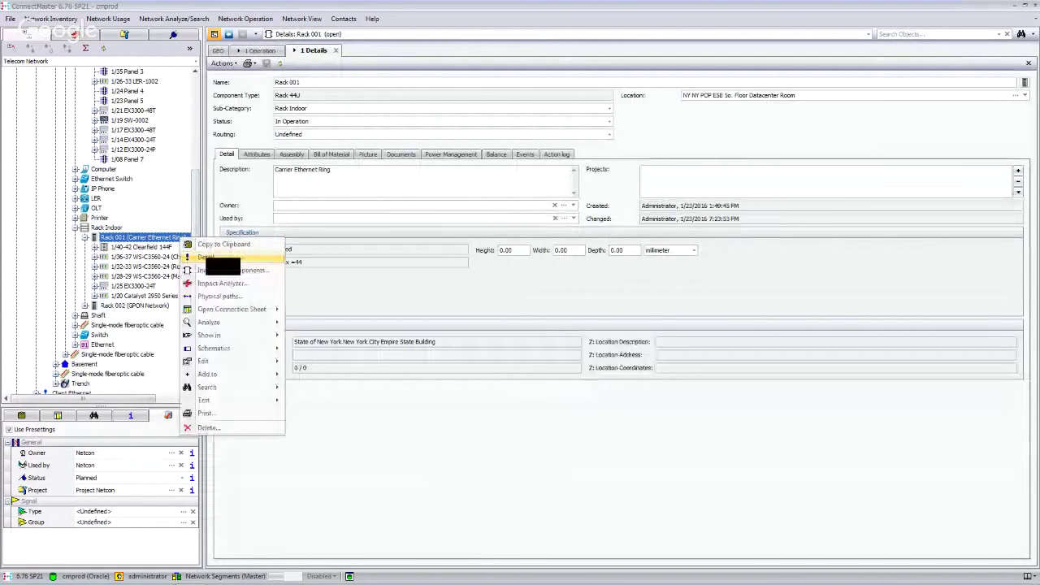
{"action": "left_click", "coordinate": [261, 200]}
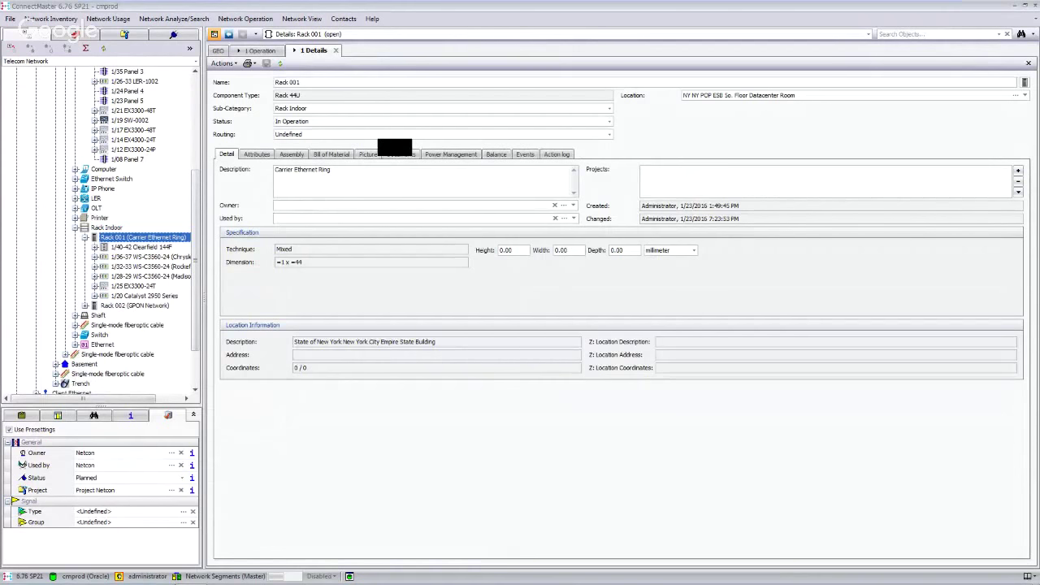
Display Rack 001's assembly layout at a larger zoom and look through its occupied and free slots.
{"action": "left_click", "coordinate": [293, 154]}
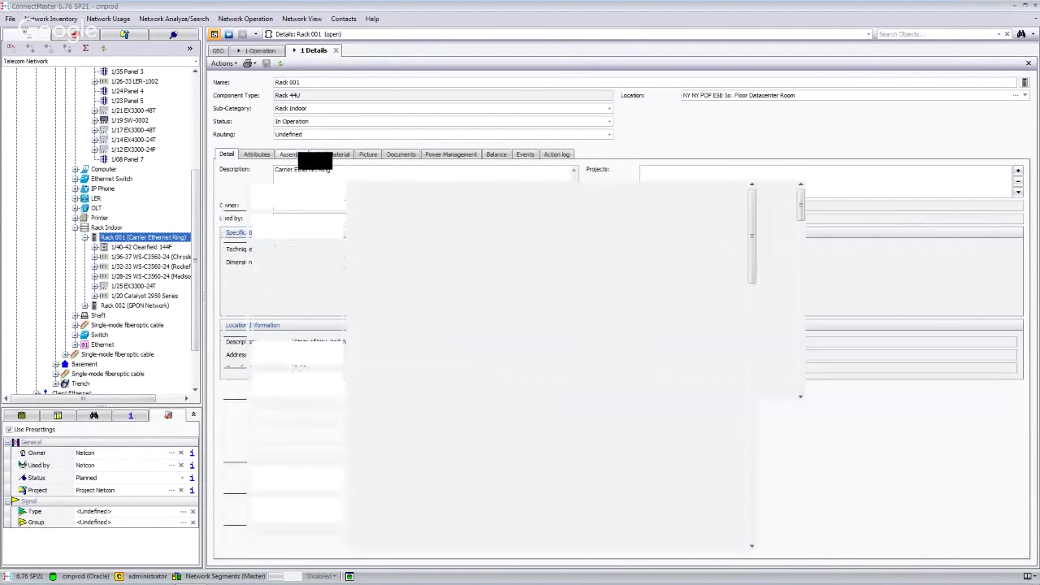
{"action": "left_click_drag", "start_coordinate": [269, 170], "coordinate": [286, 171]}
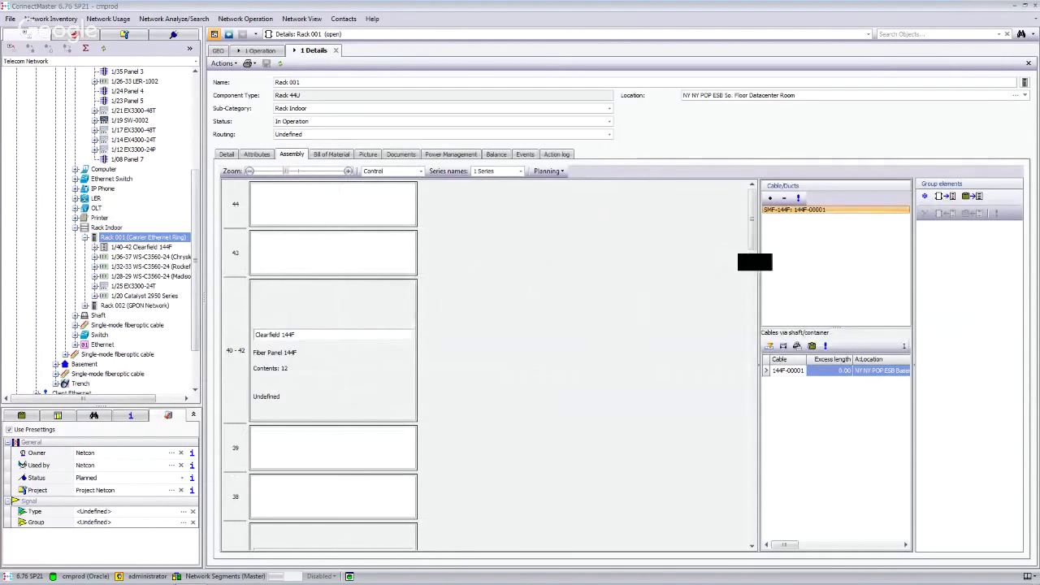
{"action": "left_click_drag", "start_coordinate": [752, 235], "coordinate": [752, 272]}
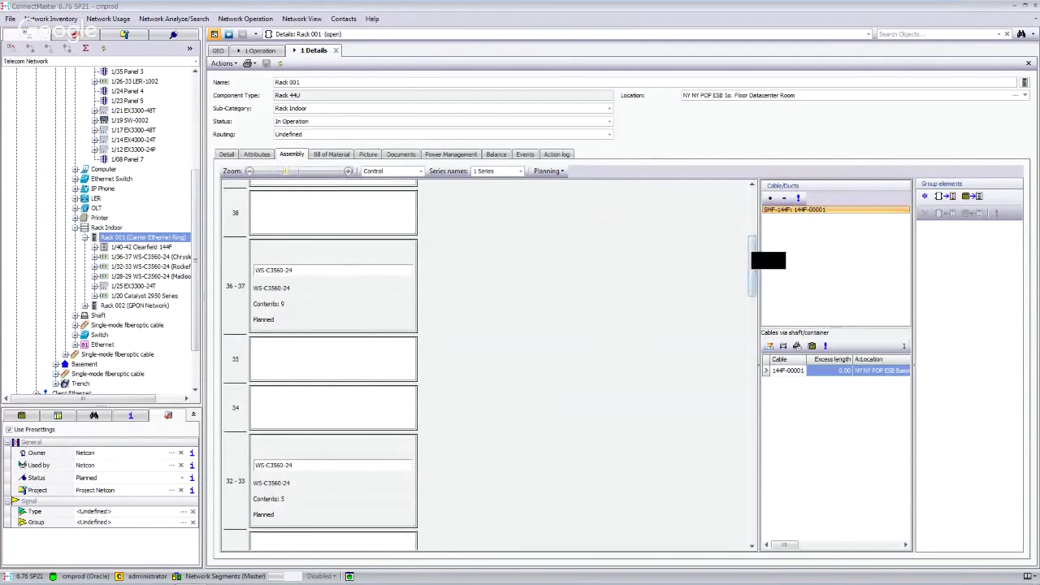
{"action": "left_click_drag", "start_coordinate": [754, 228], "coordinate": [754, 326]}
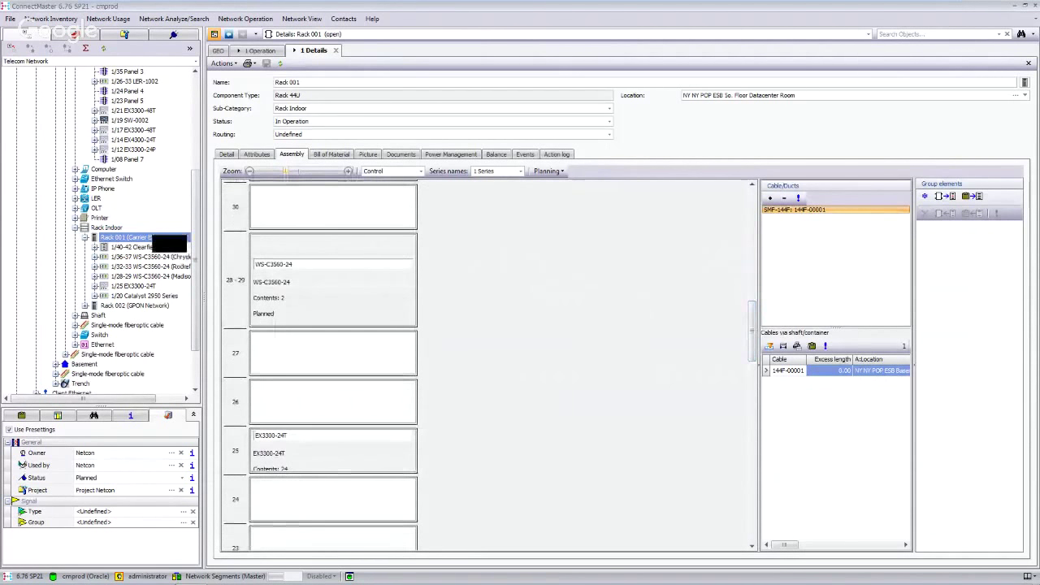
{"action": "right_click", "coordinate": [155, 238]}
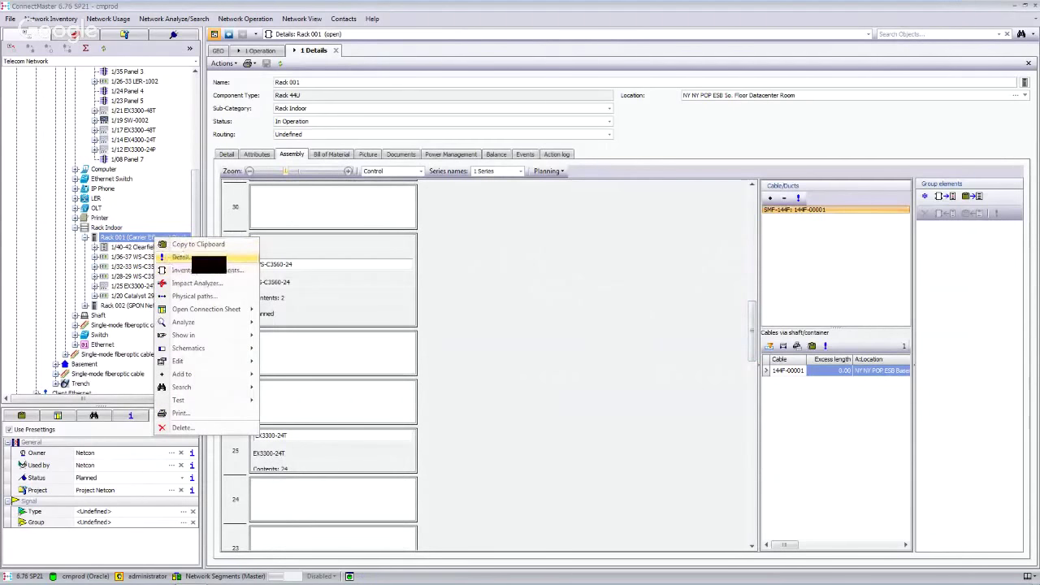
{"action": "left_click", "coordinate": [291, 154]}
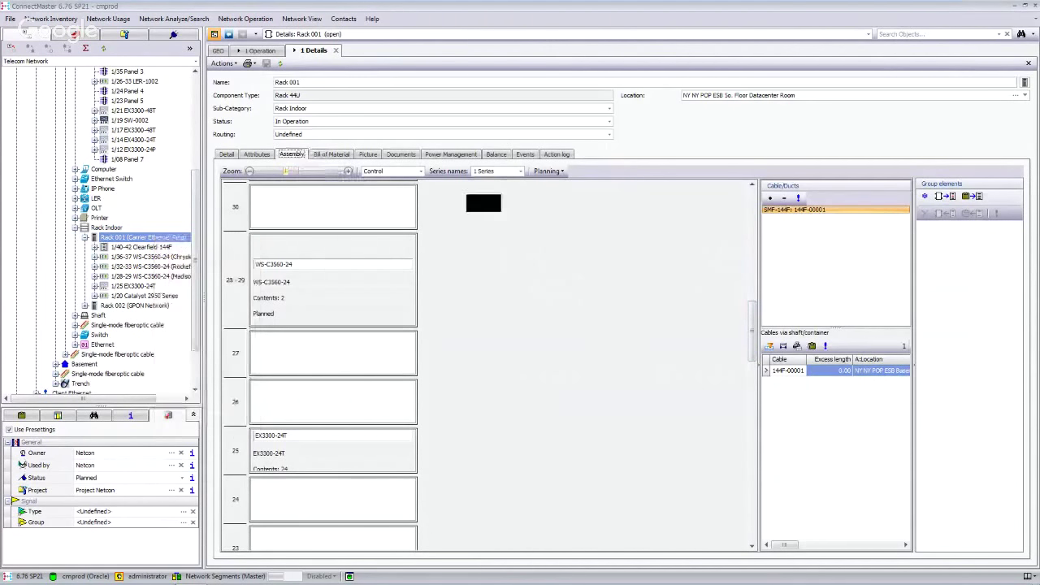
{"action": "left_click_drag", "start_coordinate": [752, 337], "coordinate": [753, 375]}
Create a new Dell 6224F component and insert it into free slot 22 of Rack 001.
{"action": "right_click", "coordinate": [340, 357]}
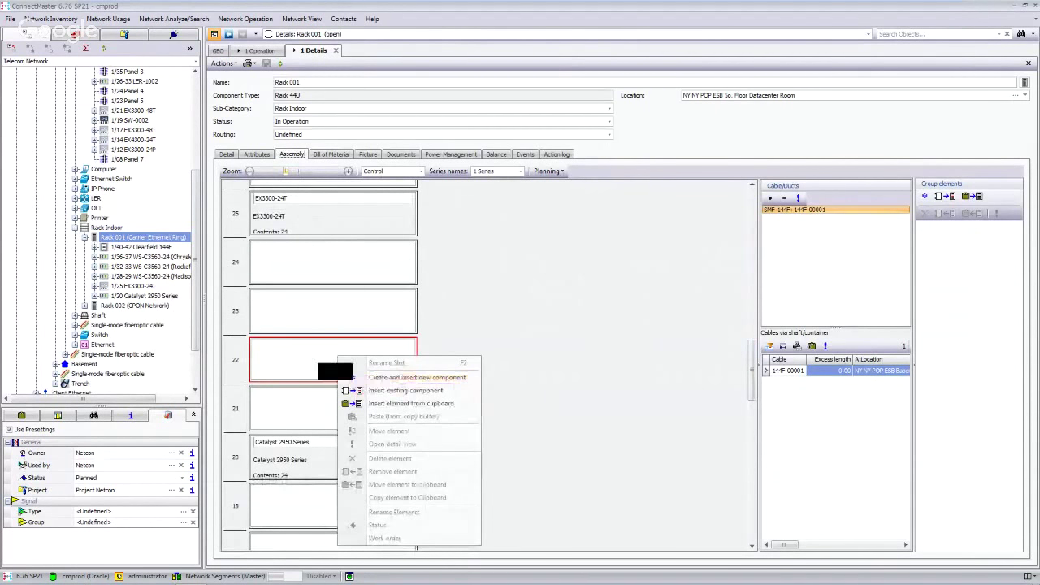
{"action": "left_click", "coordinate": [397, 379]}
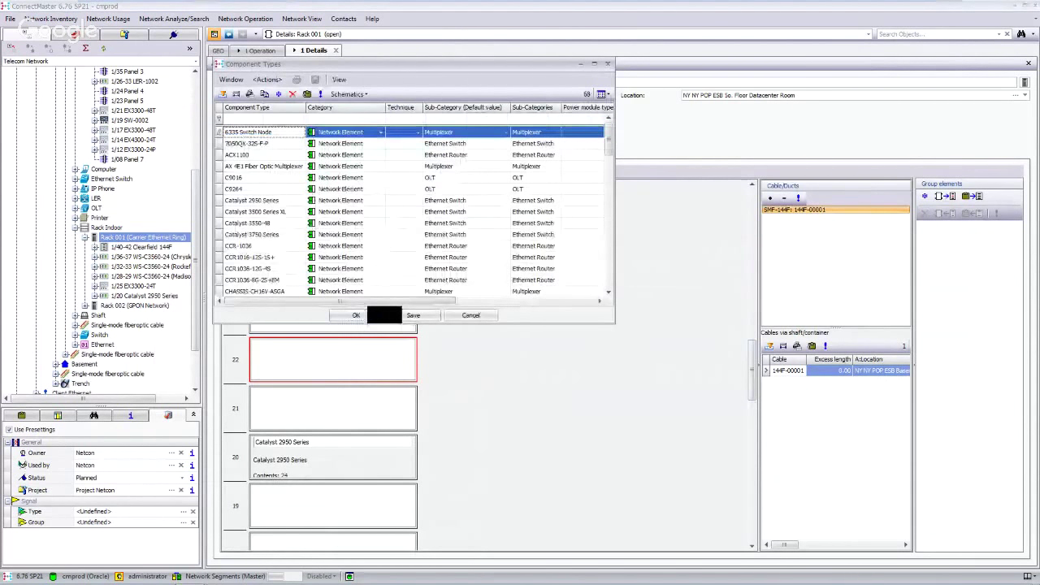
{"action": "left_click", "coordinate": [240, 201]}
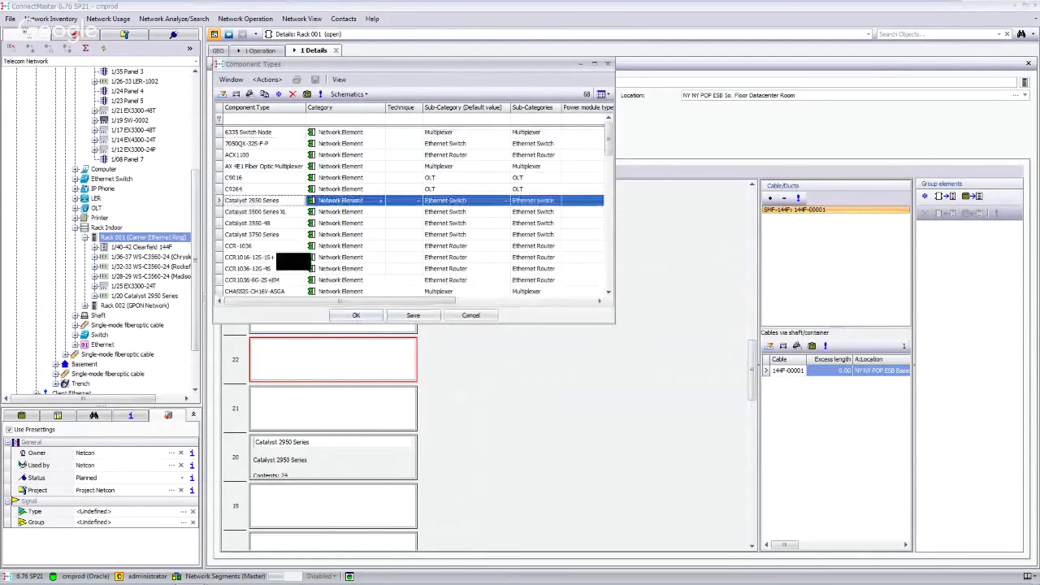
{"action": "scroll", "coordinate": [414, 211], "scroll_direction": "down", "scroll_amount": 3}
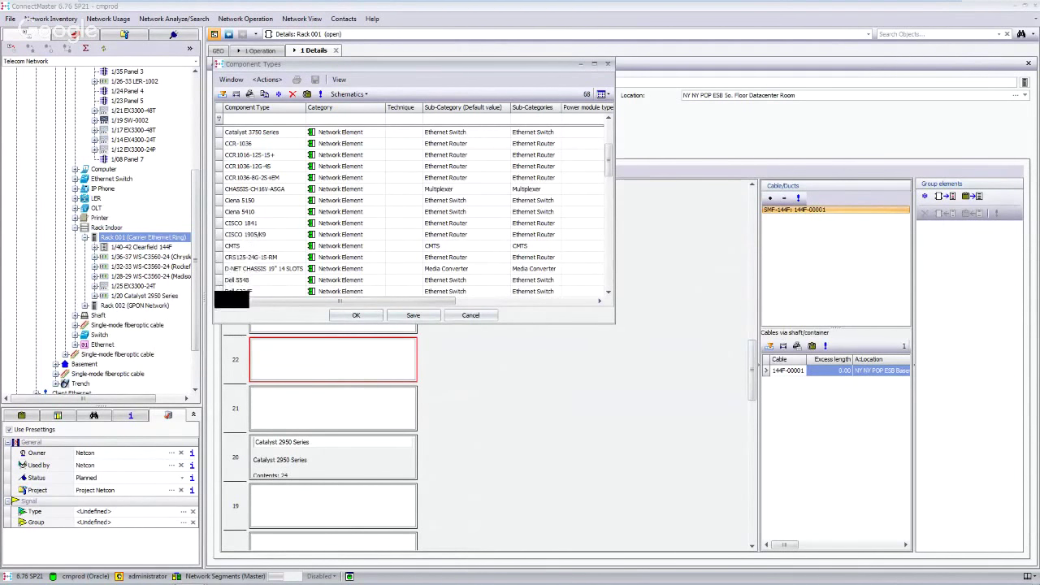
{"action": "left_click", "coordinate": [233, 291]}
{"action": "left_click", "coordinate": [356, 315]}
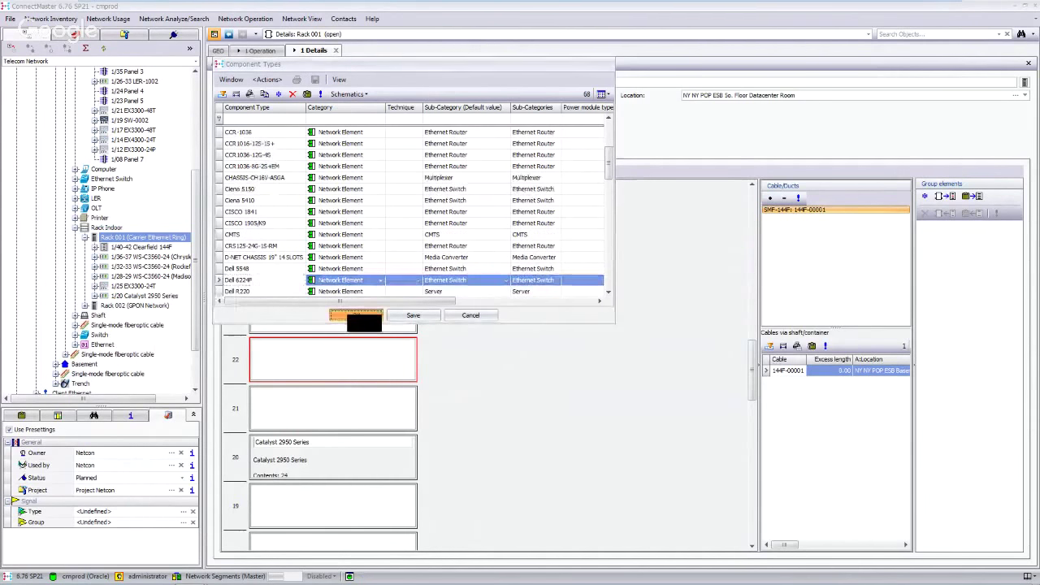
{"action": "left_click", "coordinate": [356, 314]}
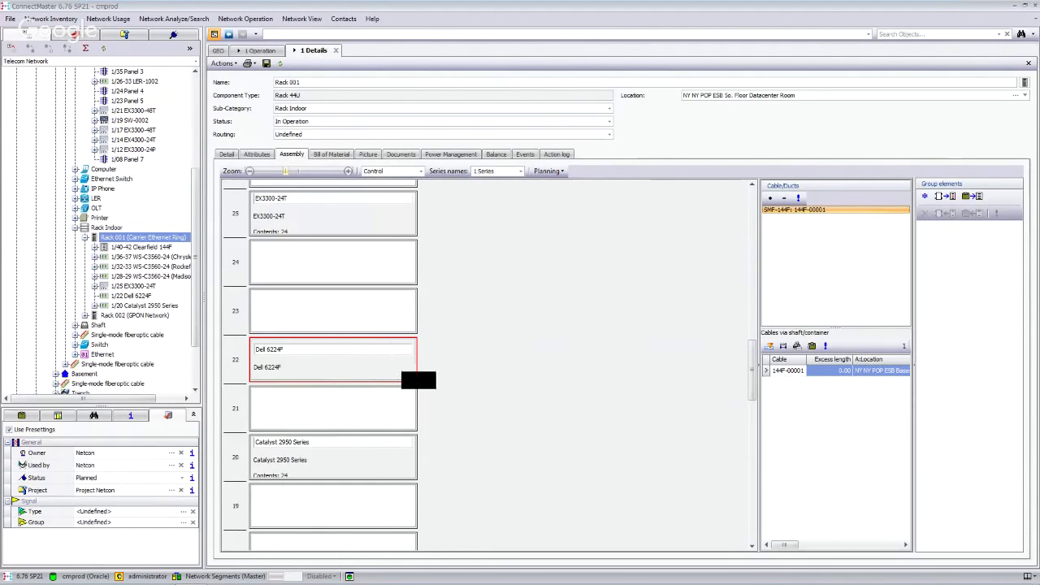
Open the details of the WS-C3560-24 switch in slots 36–37 of Rack 001 and view its picture.
{"action": "left_click_drag", "start_coordinate": [751, 369], "coordinate": [752, 254]}
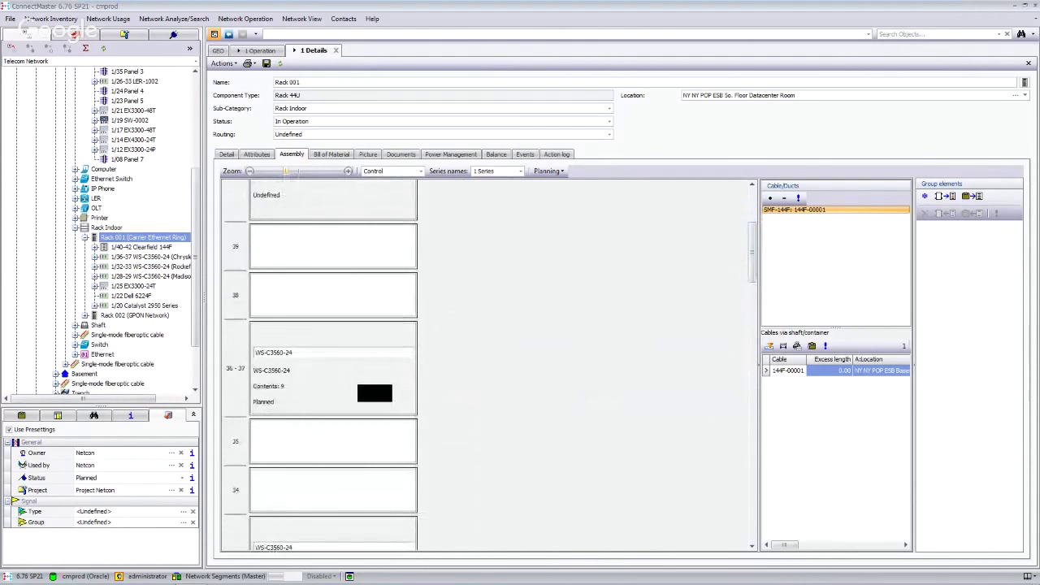
{"action": "right_click", "coordinate": [300, 376]}
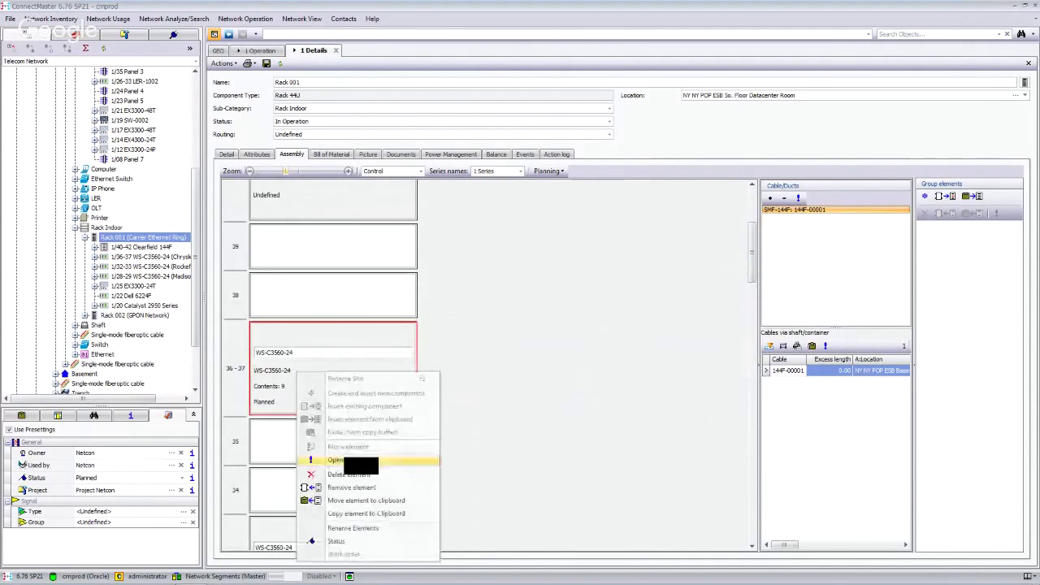
{"action": "left_click", "coordinate": [342, 461]}
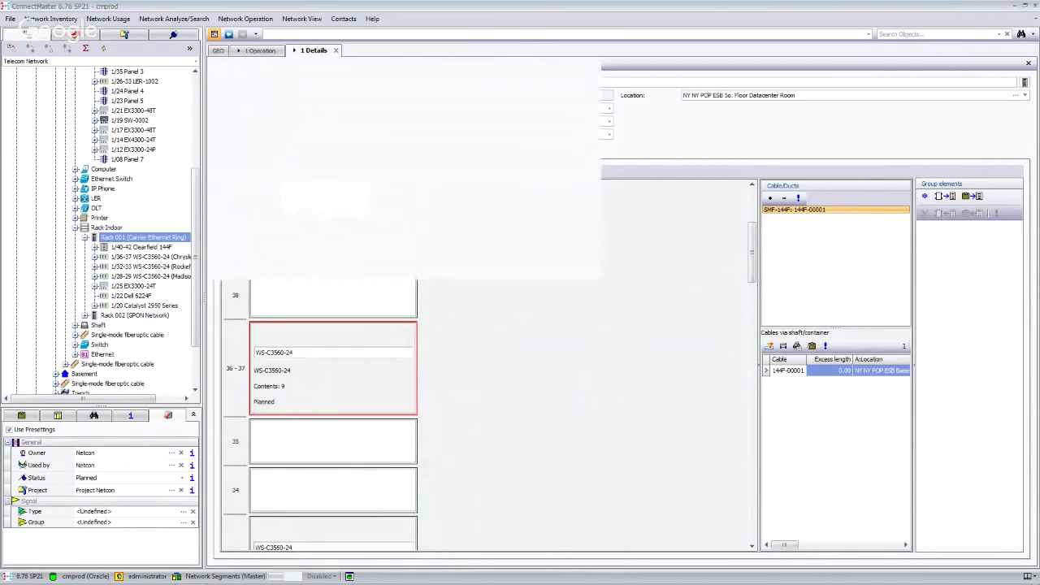
{"action": "left_click", "coordinate": [575, 154]}
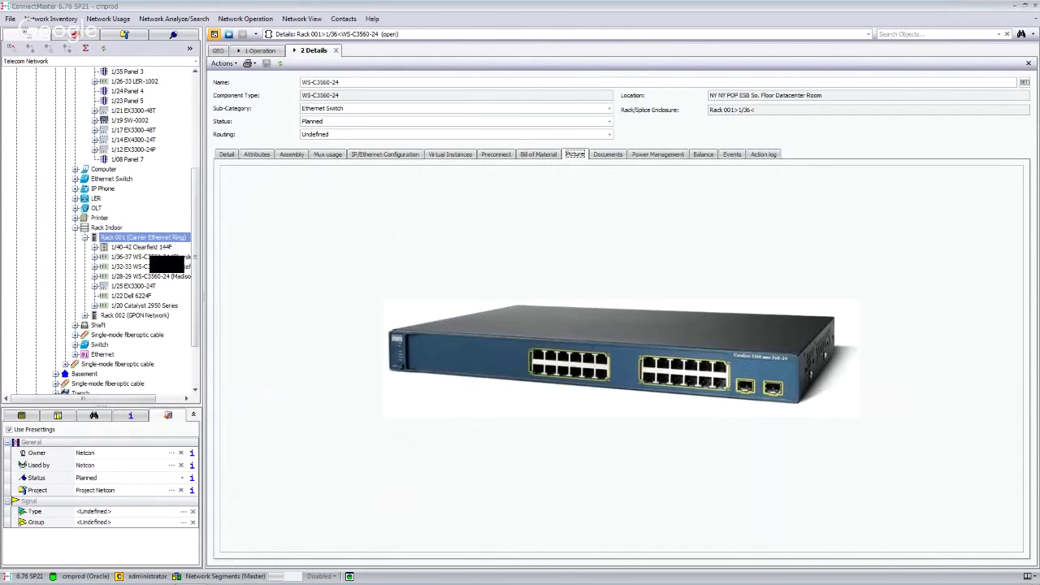
Display the assembly of the 1/36-37 WS-C3560-24 switch slightly enlarged and look over its occupied and free port slots.
{"action": "left_click", "coordinate": [153, 257]}
{"action": "right_click", "coordinate": [153, 257]}
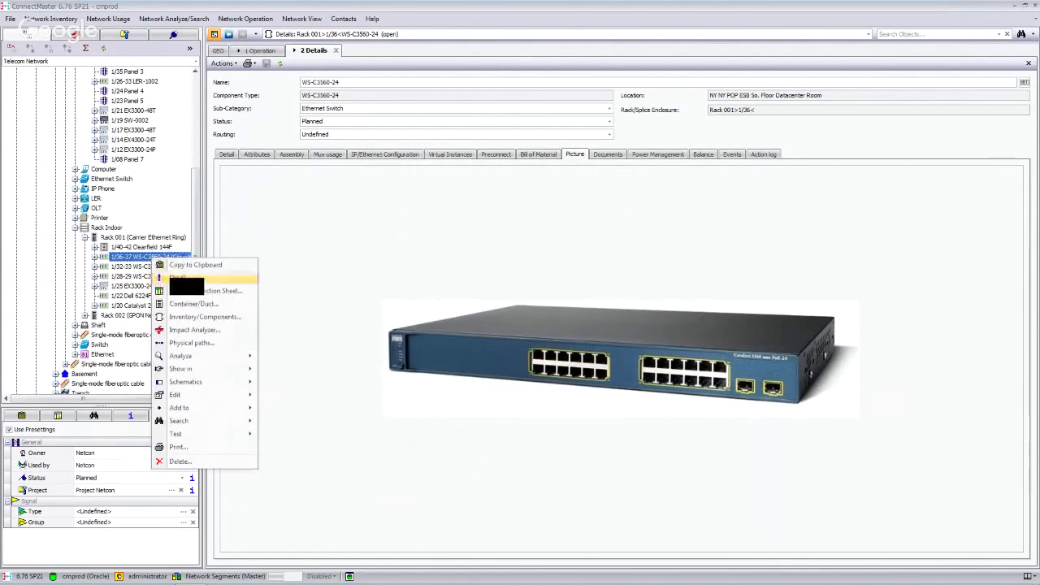
{"action": "left_click", "coordinate": [182, 279]}
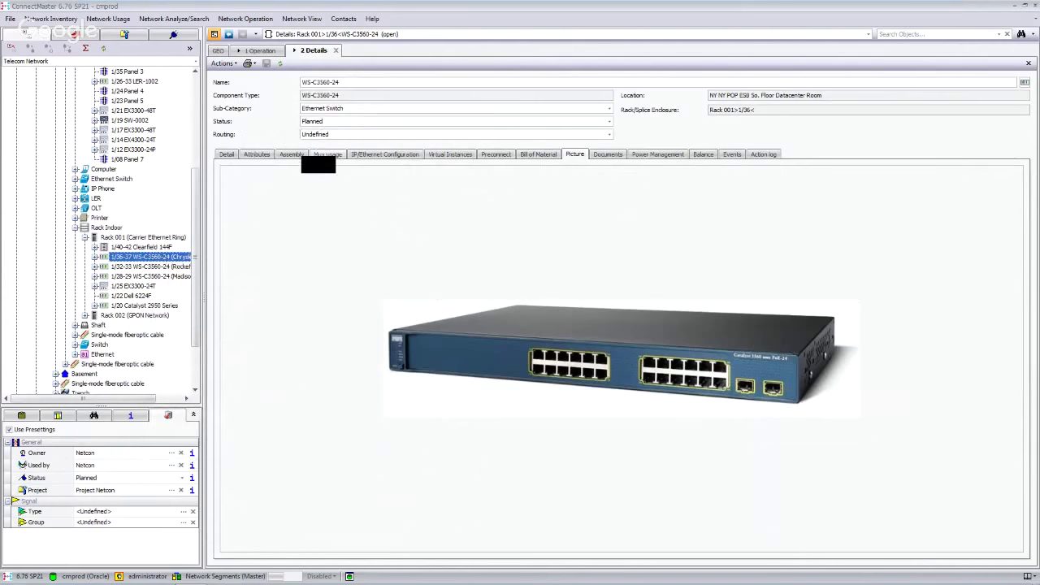
{"action": "left_click", "coordinate": [293, 154]}
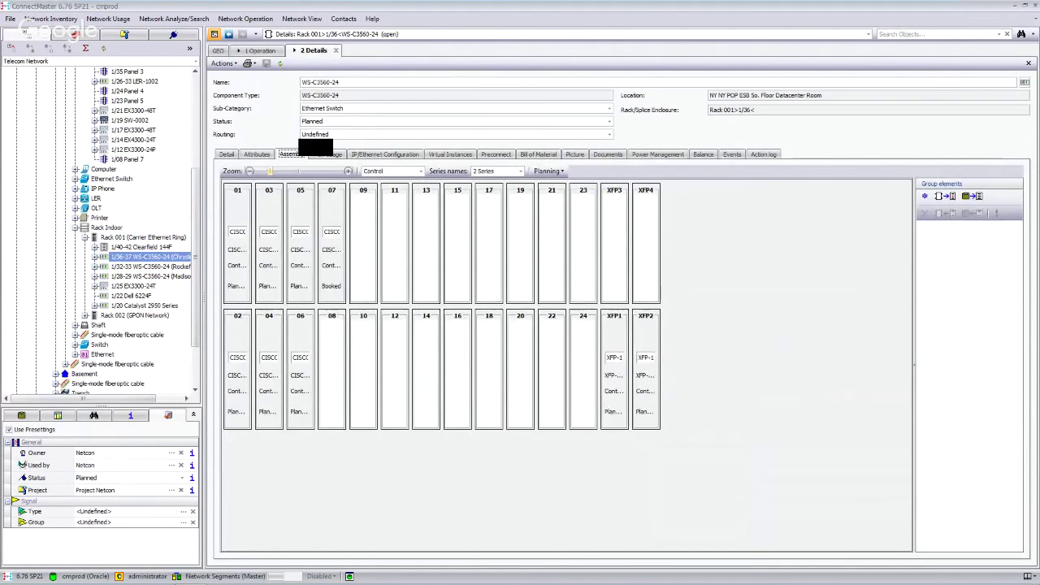
{"action": "left_click_drag", "start_coordinate": [270, 170], "coordinate": [271, 172]}
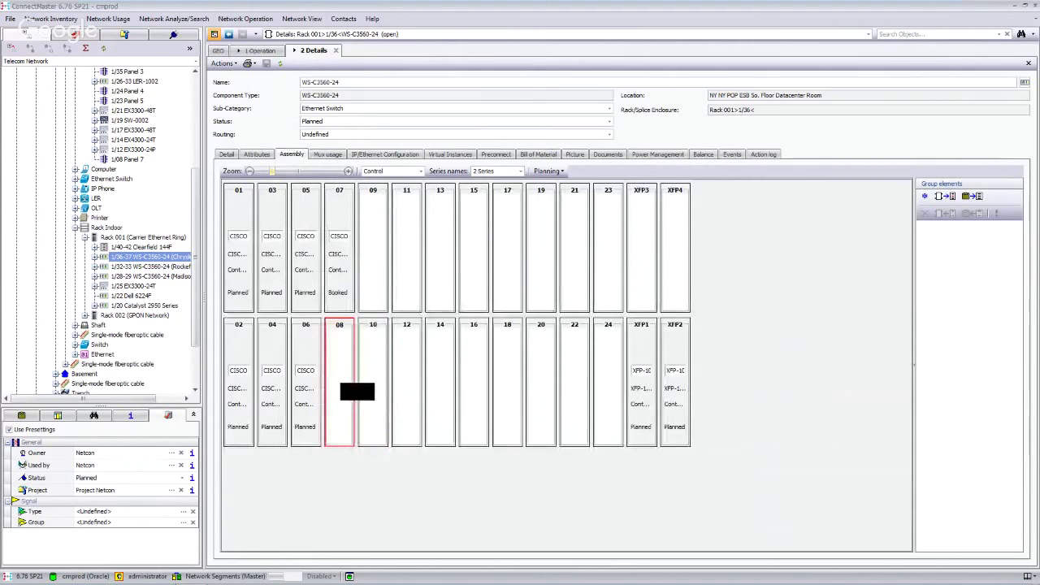
{"action": "left_click_drag", "start_coordinate": [357, 391], "coordinate": [355, 354]}
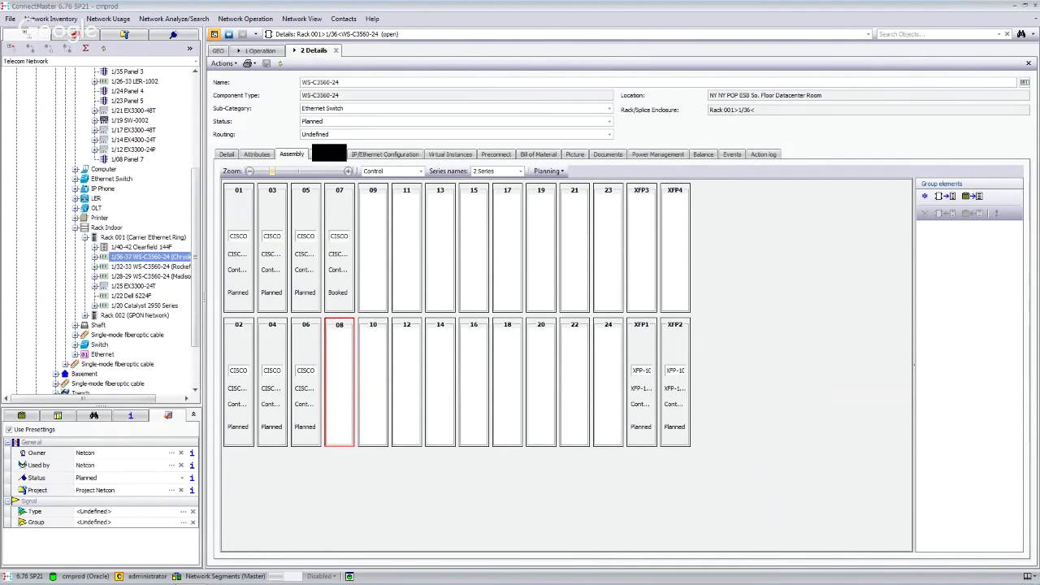
Review the switch's mux usage, comparing the XFP1 port's usage and target information with the slot 01 port.
{"action": "left_click", "coordinate": [329, 154]}
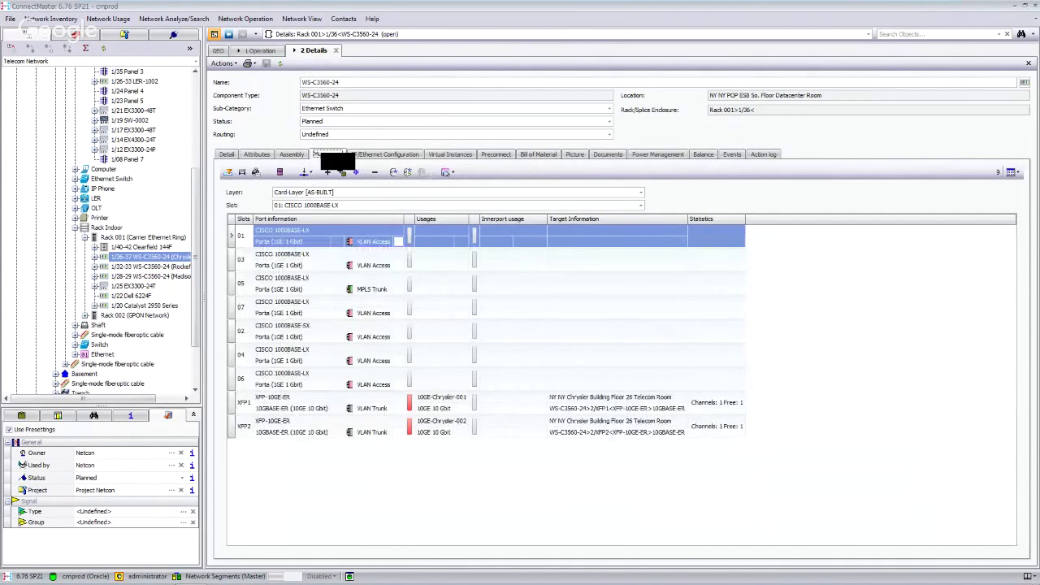
{"action": "left_click_drag", "start_coordinate": [338, 162], "coordinate": [338, 161]}
{"action": "left_click_drag", "start_coordinate": [338, 161], "coordinate": [596, 414]}
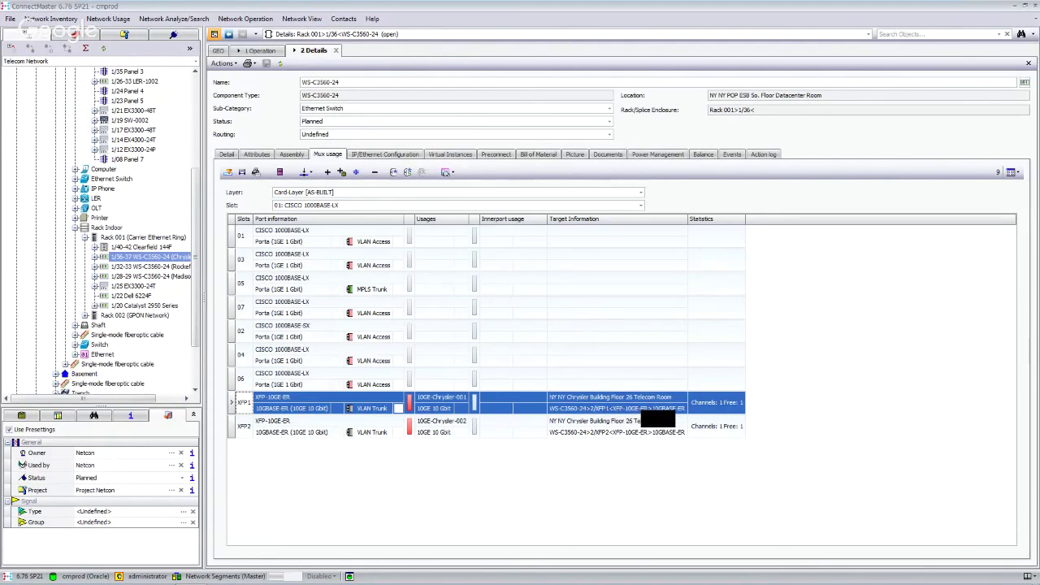
{"action": "left_click_drag", "start_coordinate": [658, 419], "coordinate": [253, 242]}
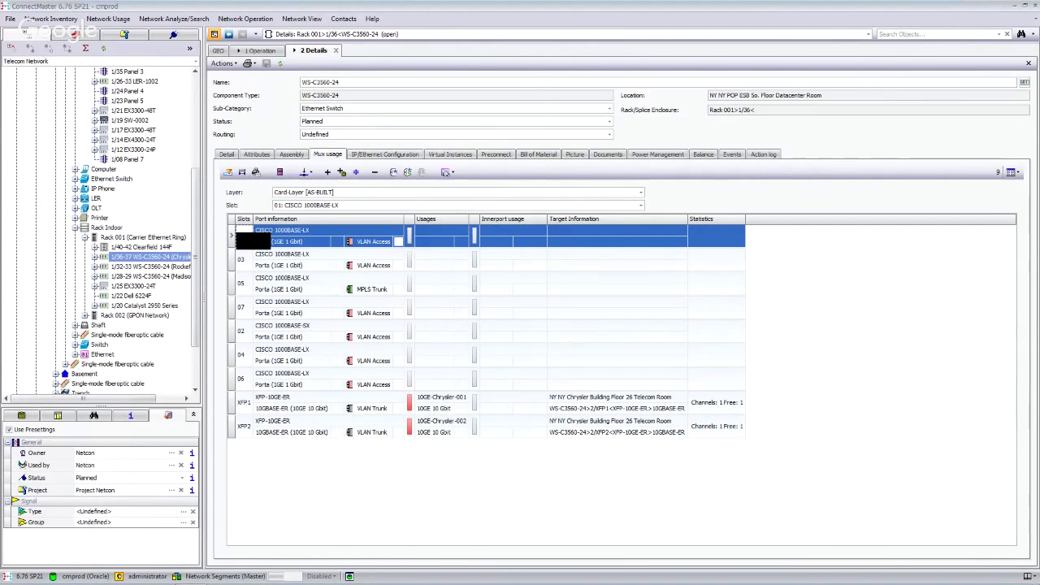
Display the switch's IP/Ethernet configuration and look over the available MPLS, VLAN and IP Address Management functions.
{"action": "left_click_drag", "start_coordinate": [253, 242], "coordinate": [187, 66]}
{"action": "left_click", "coordinate": [108, 17]}
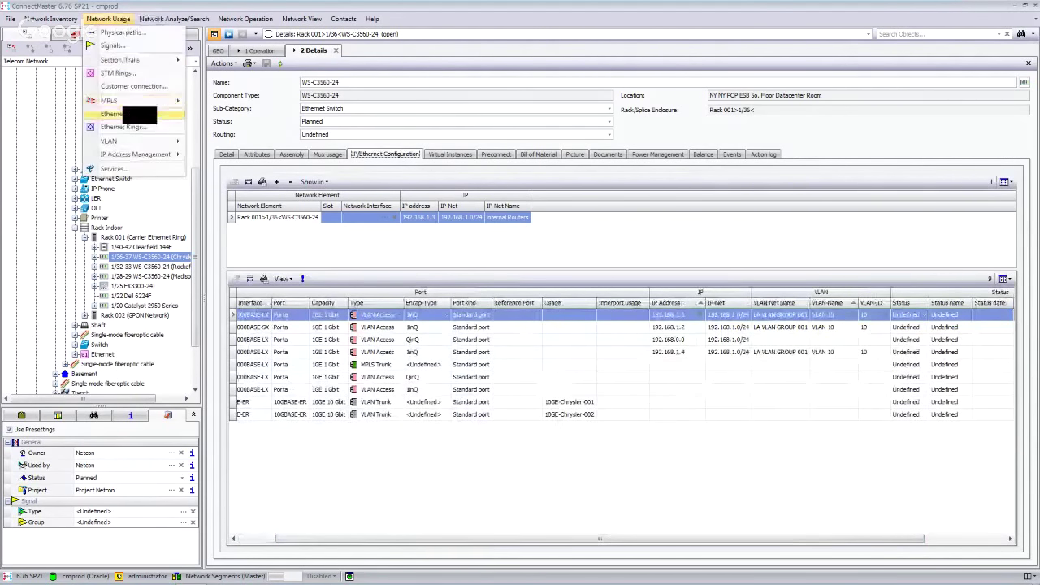
{"action": "mouse_move", "coordinate": [130, 101]}
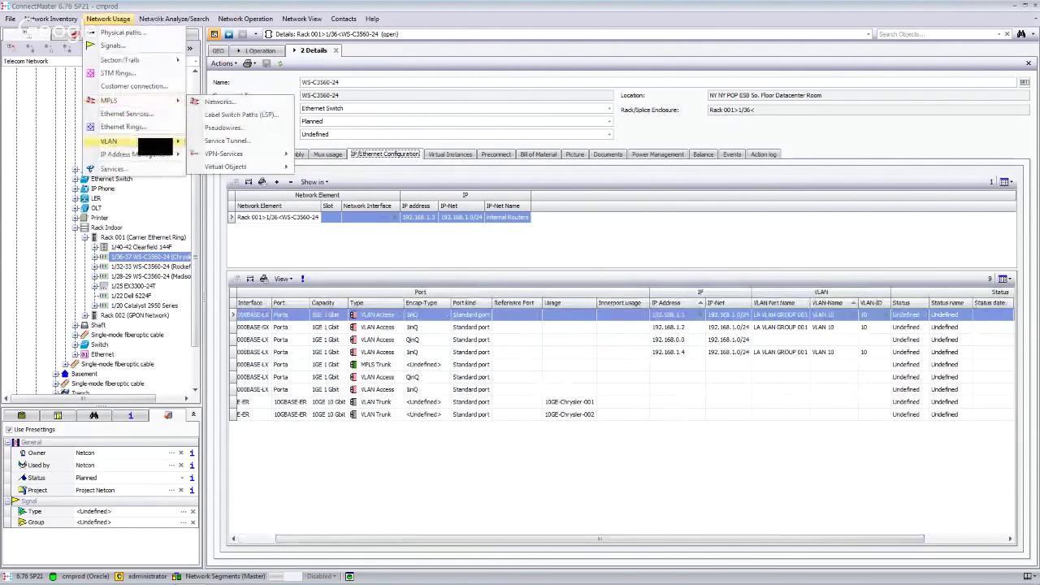
{"action": "mouse_move", "coordinate": [138, 141]}
{"action": "mouse_move", "coordinate": [167, 155]}
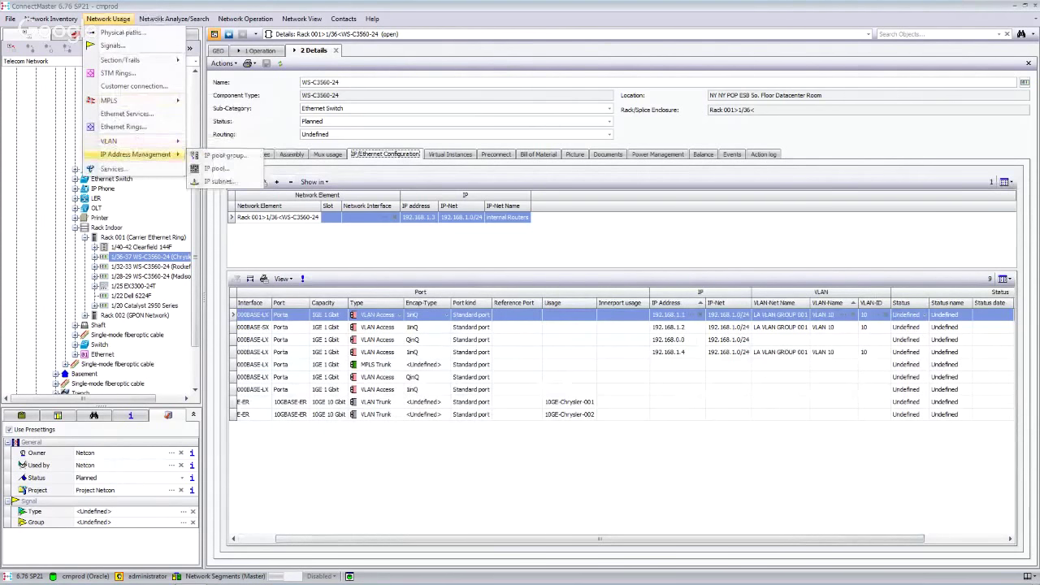
{"action": "left_click", "coordinate": [261, 131]}
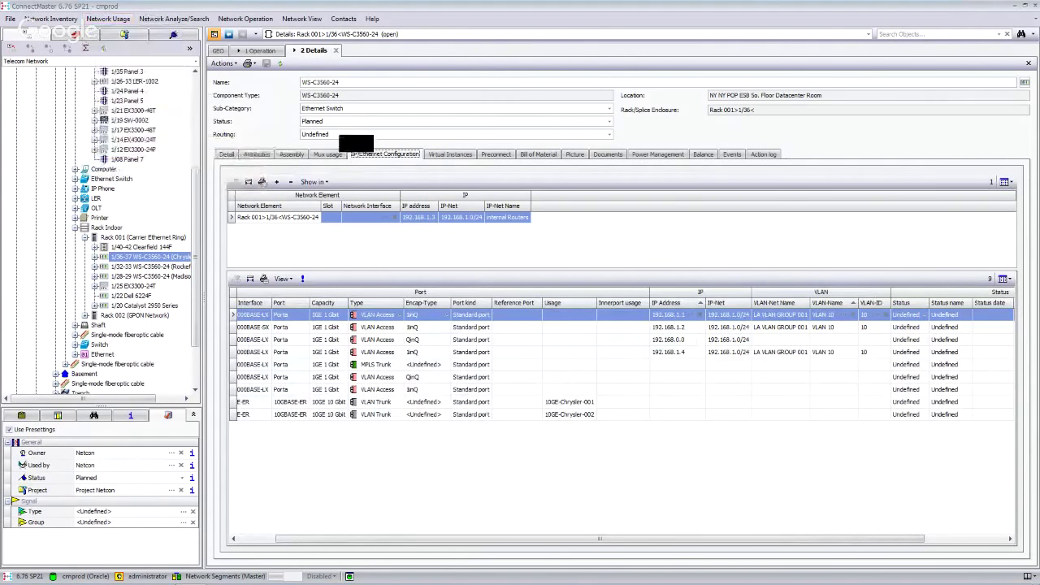
Look through the IP subnets selectable for the MPLS Trunk port's IP address without assigning one, and view the remaining port columns.
{"action": "left_click", "coordinate": [687, 365]}
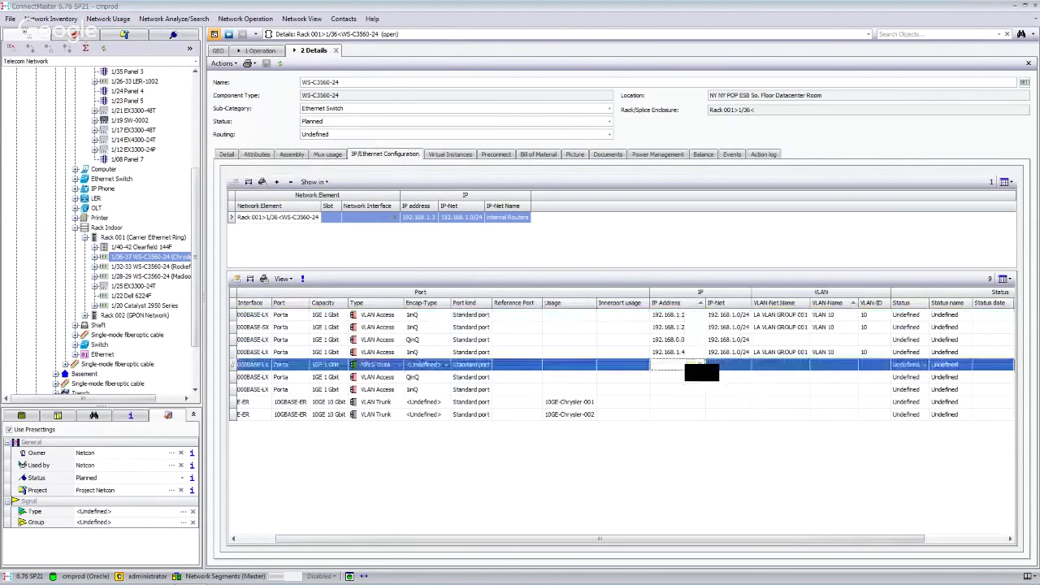
{"action": "left_click", "coordinate": [691, 365]}
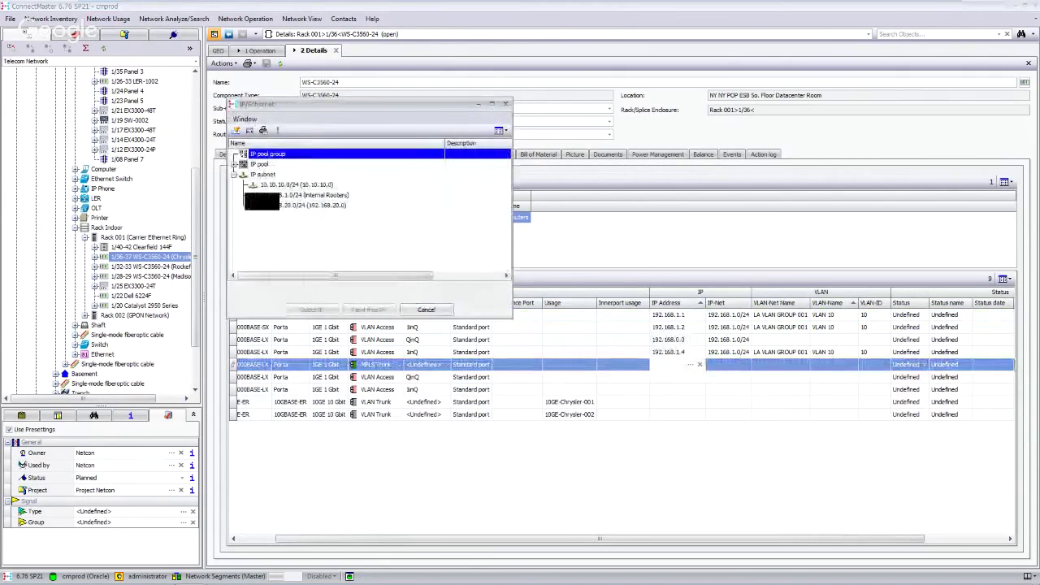
{"action": "left_click", "coordinate": [425, 309]}
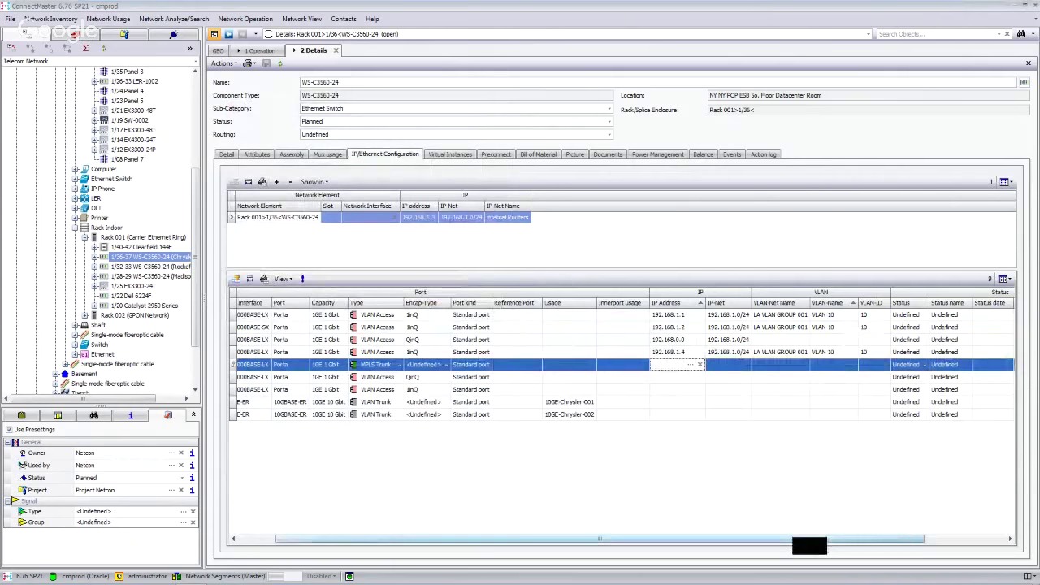
{"action": "left_click_drag", "start_coordinate": [813, 539], "coordinate": [850, 539]}
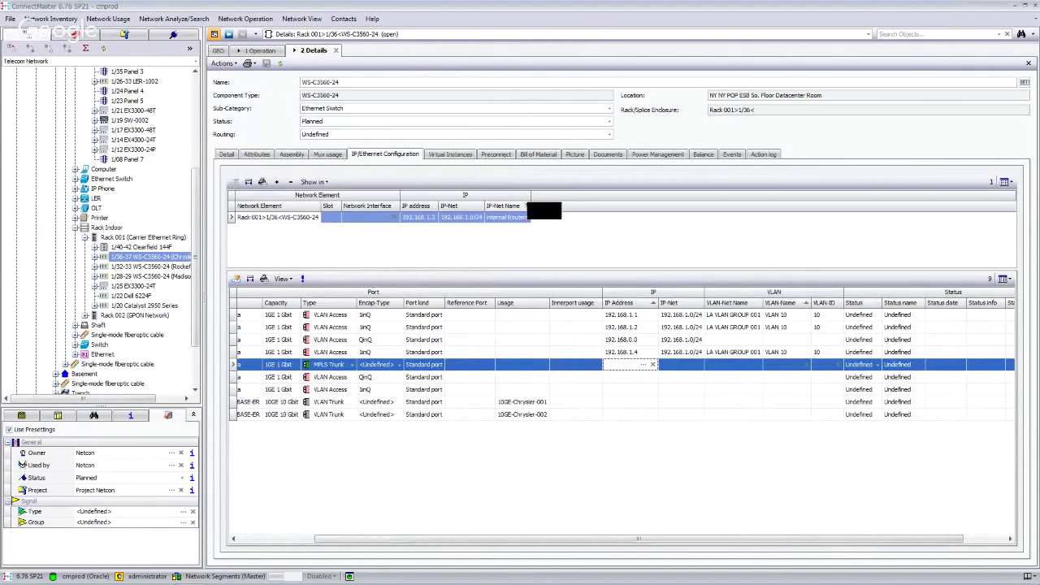
Read the opening pages of the Cisco Catalyst 3560 Series Switches Data Sheet attached to the WS-C3560-24 switch and close it.
{"action": "left_click", "coordinate": [614, 155]}
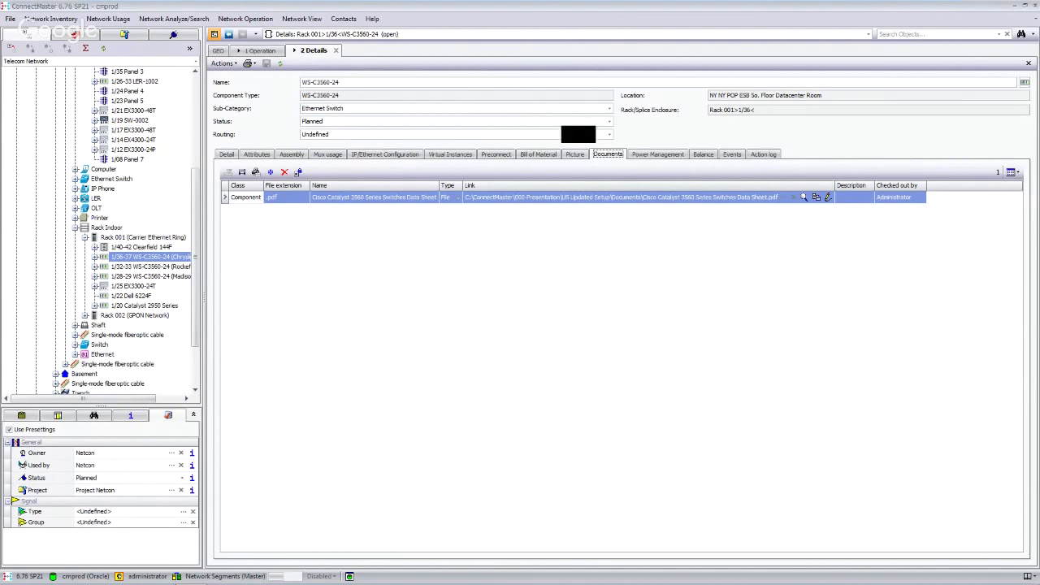
{"action": "left_click", "coordinate": [804, 197]}
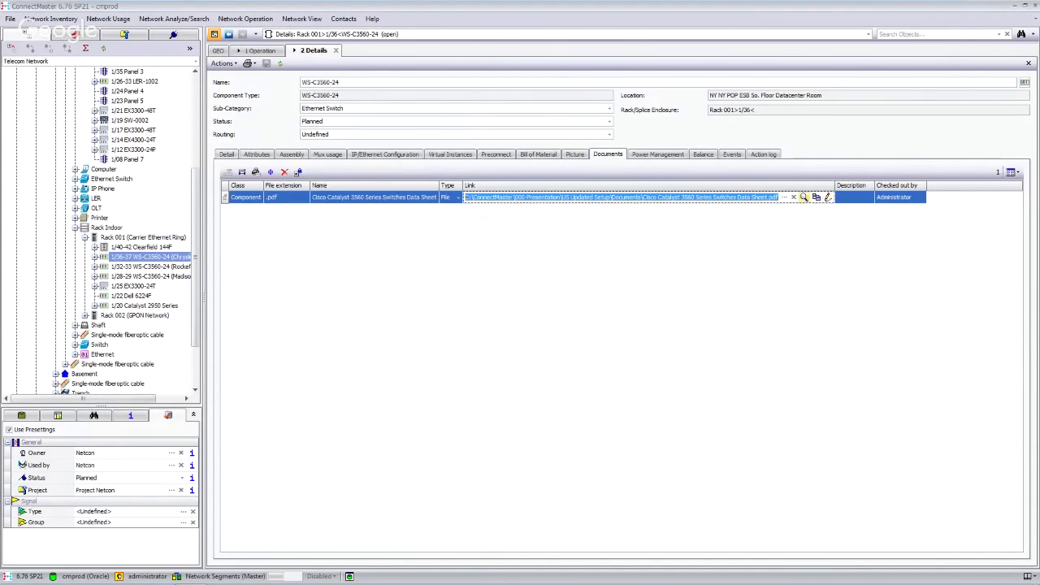
{"action": "left_click", "coordinate": [816, 197]}
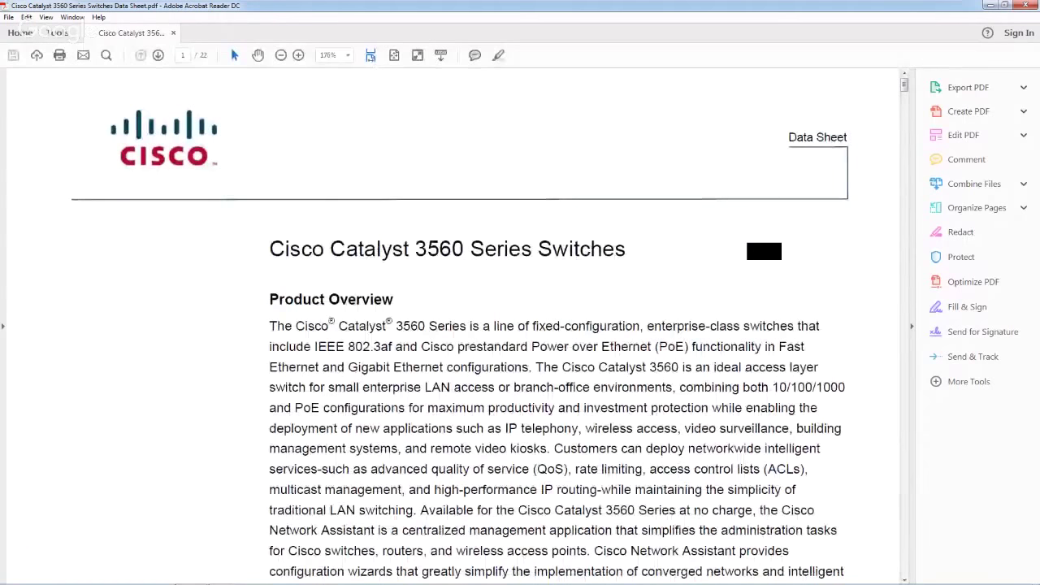
{"action": "scroll", "coordinate": [682, 260], "scroll_direction": "down", "scroll_amount": 8}
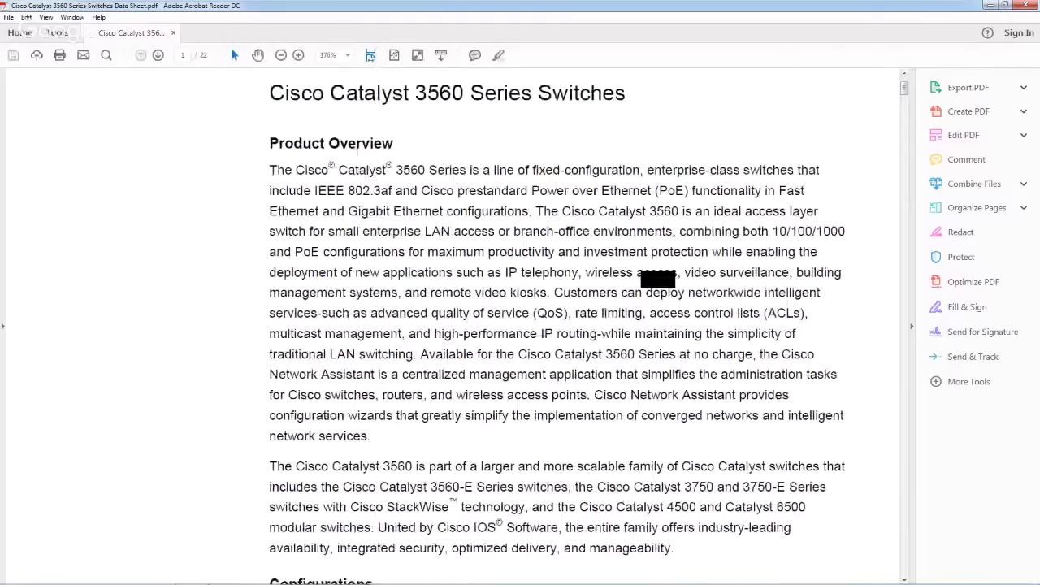
{"action": "scroll", "coordinate": [561, 325], "scroll_direction": "down", "scroll_amount": 7}
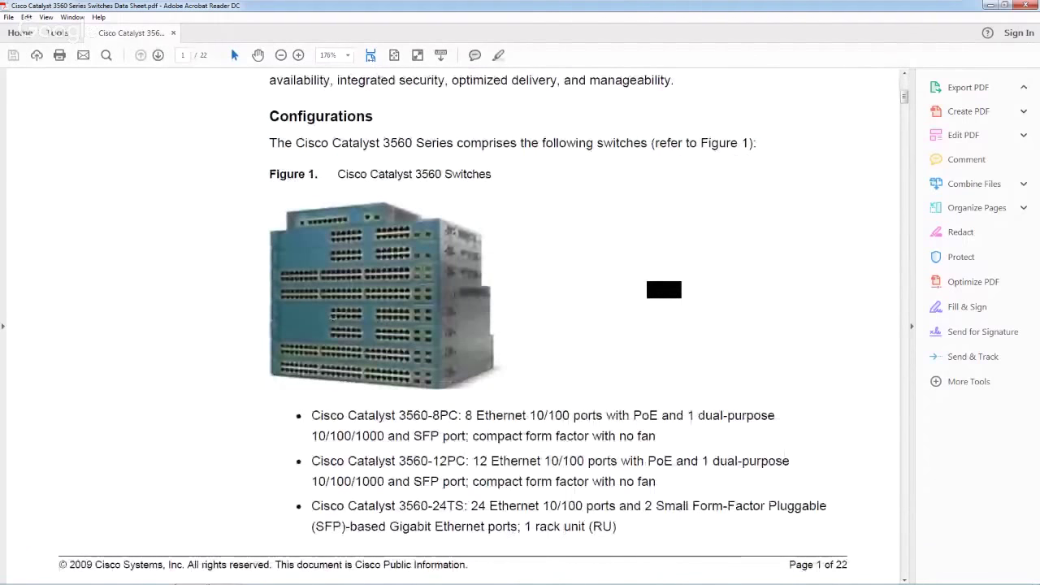
{"action": "scroll", "coordinate": [560, 326], "scroll_direction": "down", "scroll_amount": 5}
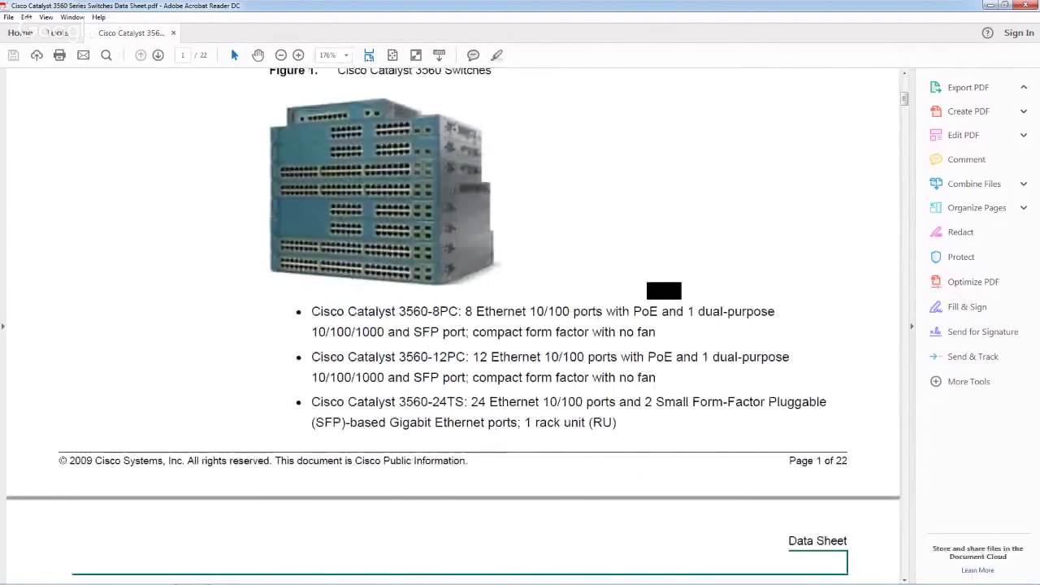
{"action": "scroll", "coordinate": [455, 325], "scroll_direction": "down", "scroll_amount": 10}
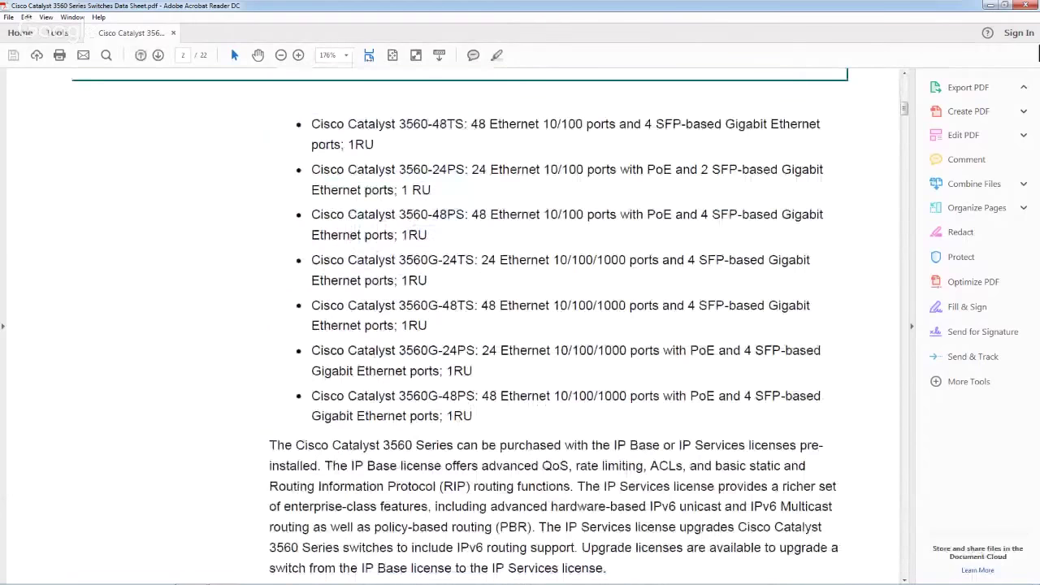
{"action": "left_click", "coordinate": [1030, 8]}
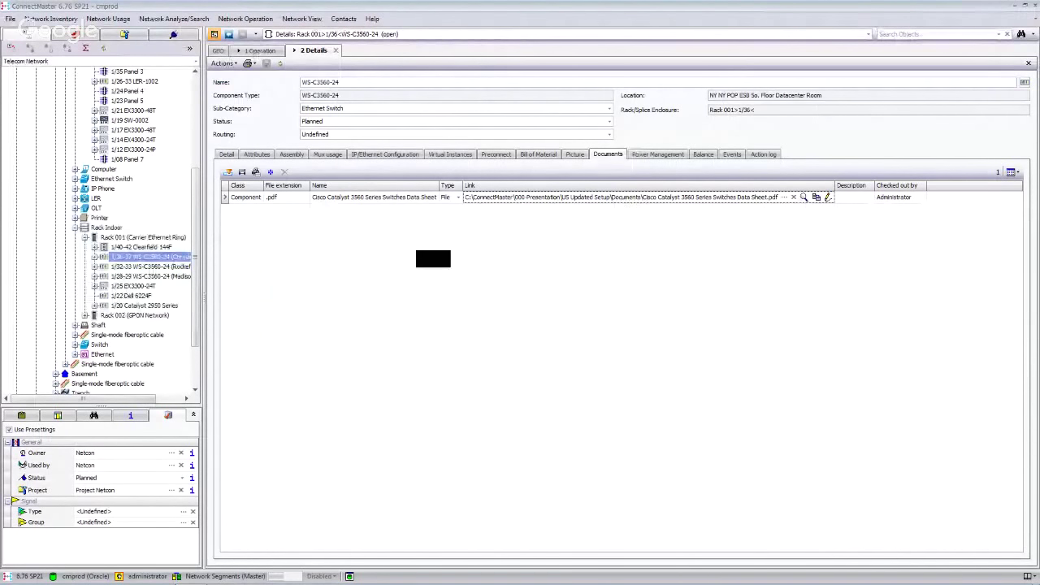
Widen the network tree to show the full names of Rack 001's WS-C3560-24 switches.
{"action": "left_click_drag", "start_coordinate": [201, 299], "coordinate": [225, 294]}
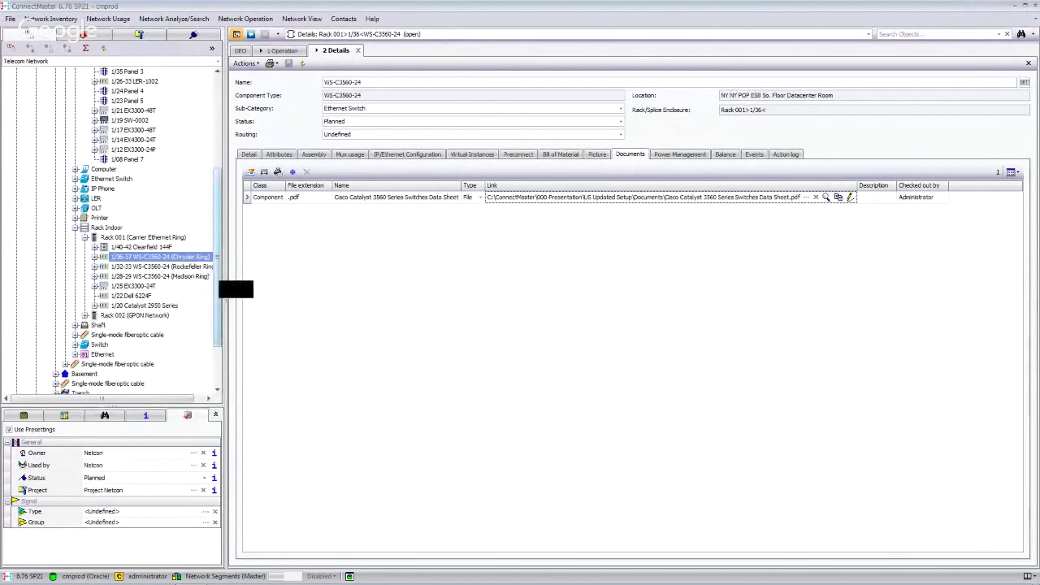
View the general details and the product picture of the Chrysler Ring WS-C3560-24 switch.
{"action": "left_click", "coordinate": [249, 155]}
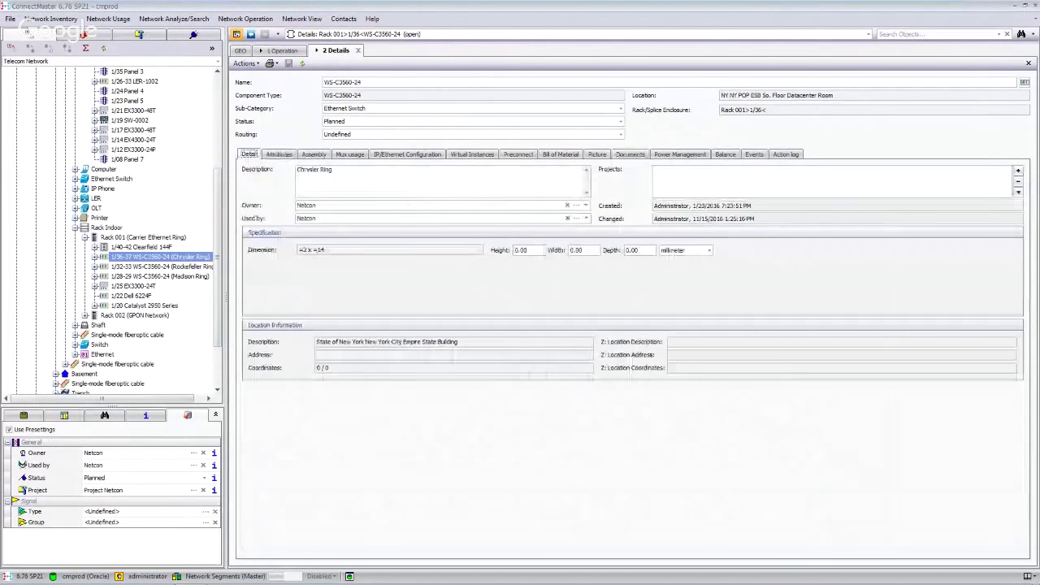
{"action": "left_click", "coordinate": [599, 154]}
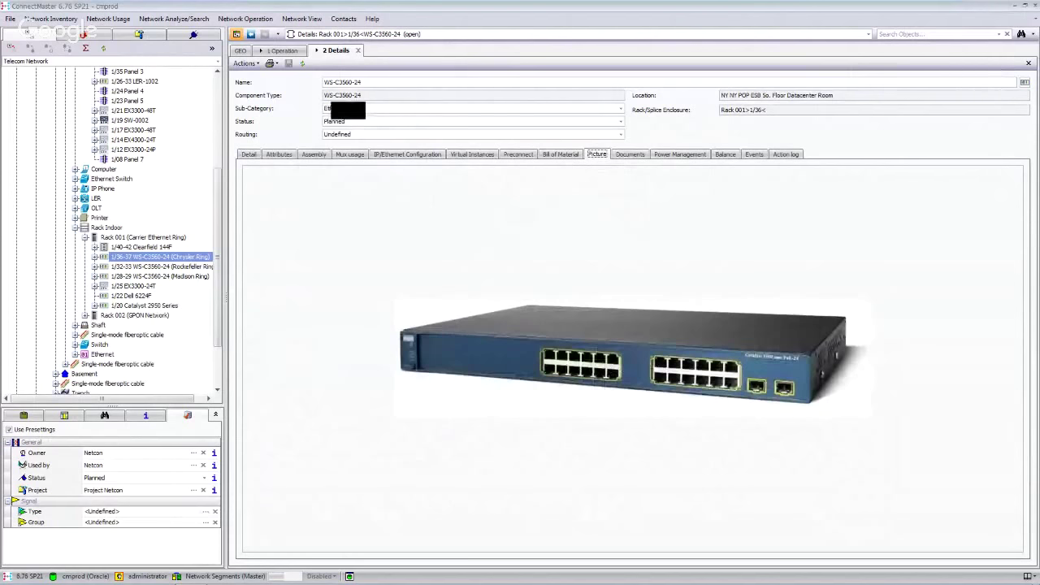
Generate a schematic drawing of cabinet rack 1/1 Rack 42U with the special\cabinet.vst template and the Rack_42u drawing type.
{"action": "scroll", "coordinate": [114, 232], "scroll_direction": "up", "scroll_amount": 3}
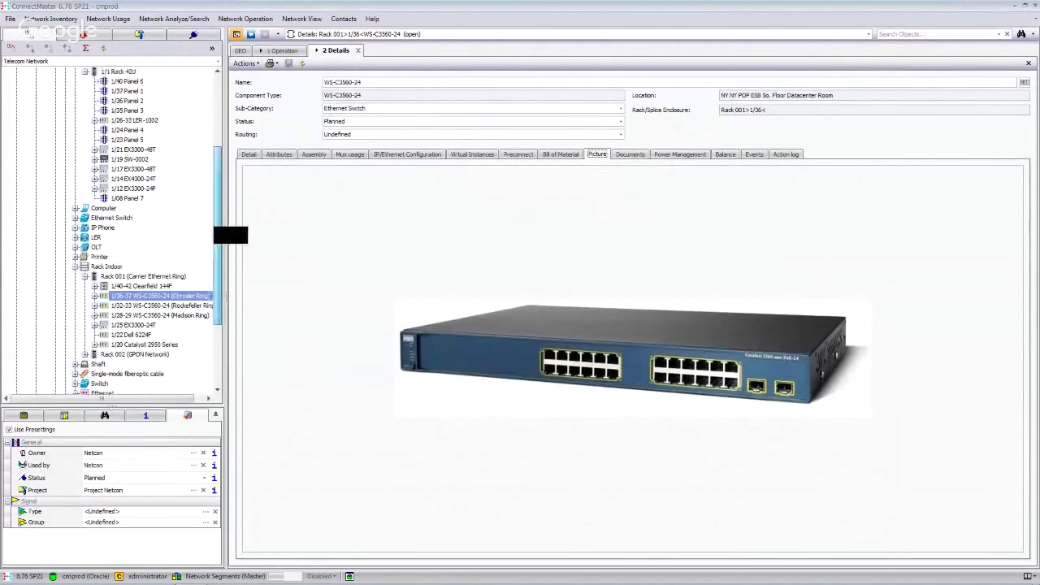
{"action": "left_click_drag", "start_coordinate": [214, 203], "coordinate": [215, 208]}
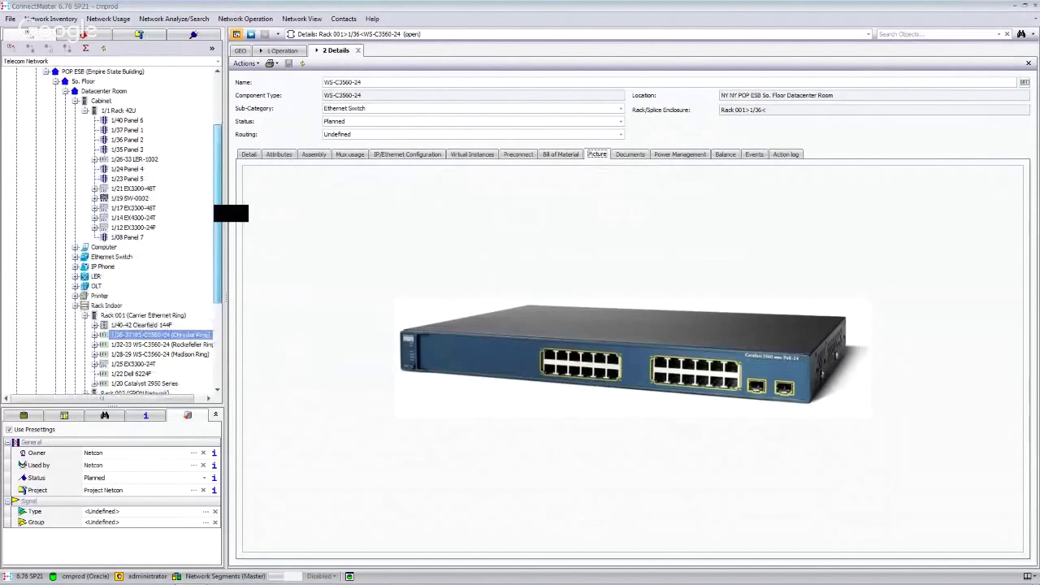
{"action": "left_click", "coordinate": [123, 111]}
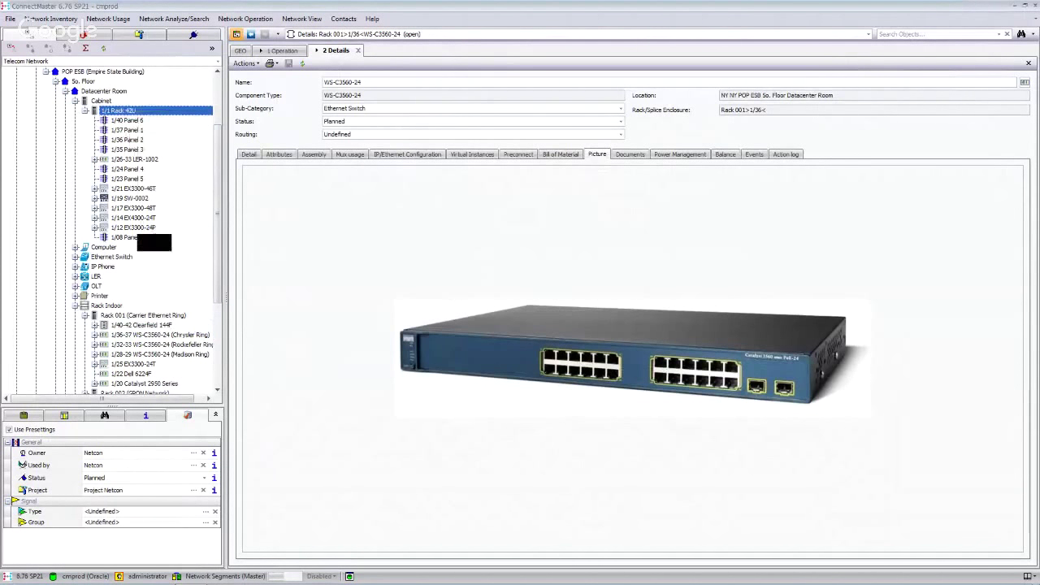
{"action": "right_click", "coordinate": [128, 113]}
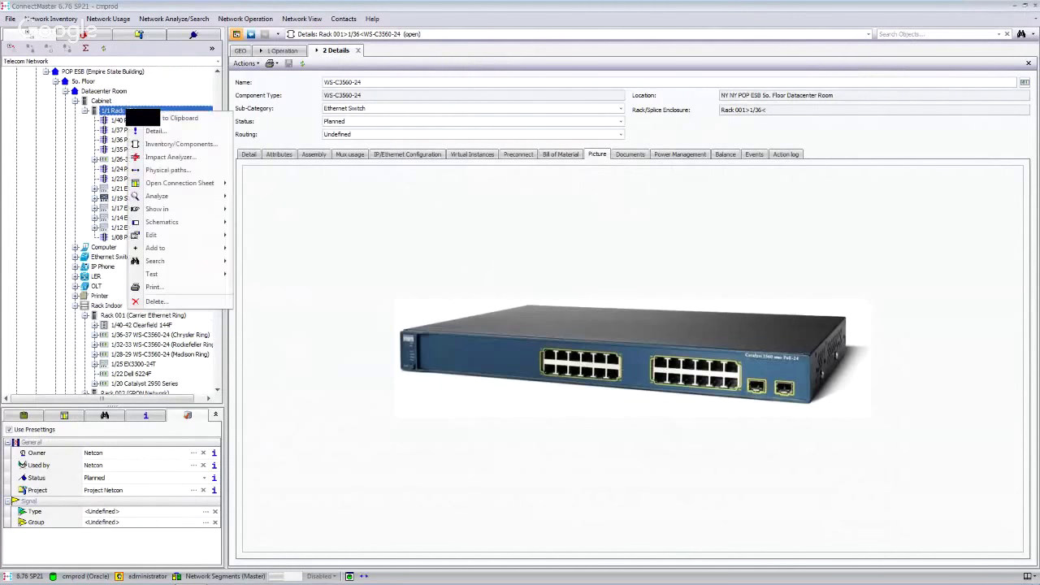
{"action": "mouse_move", "coordinate": [174, 222]}
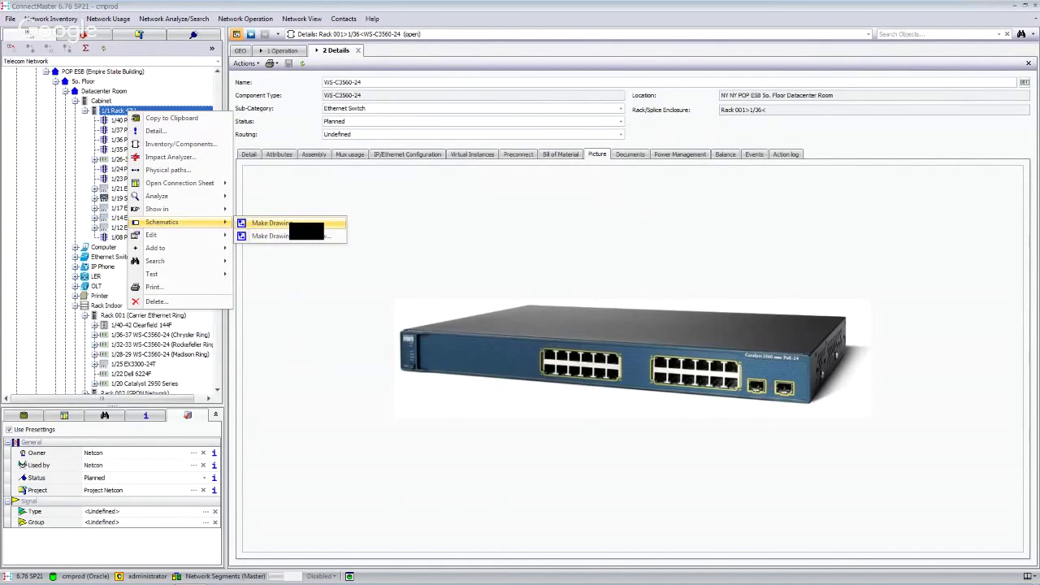
{"action": "left_click", "coordinate": [272, 223]}
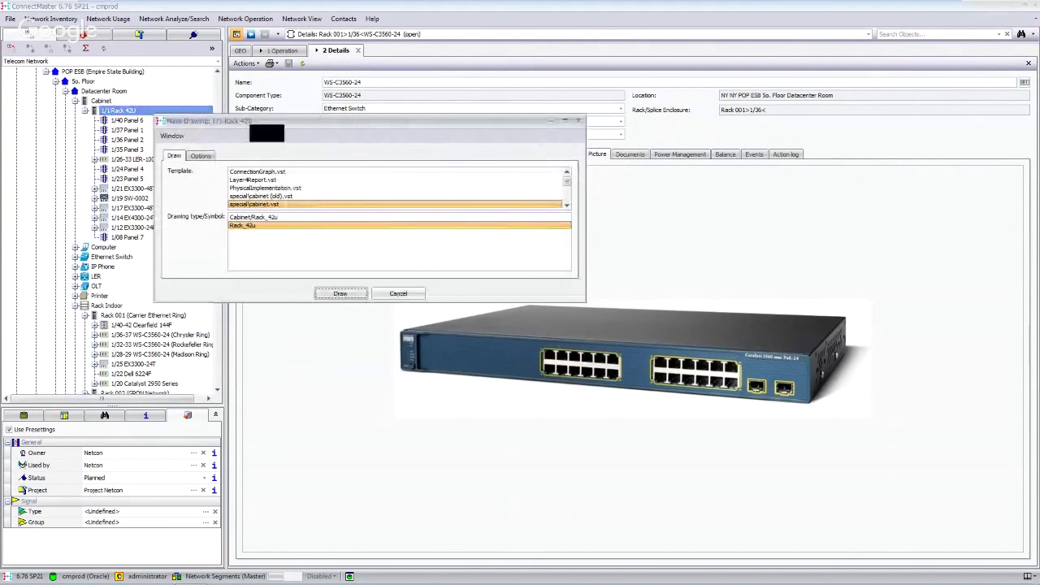
{"action": "left_click", "coordinate": [339, 294]}
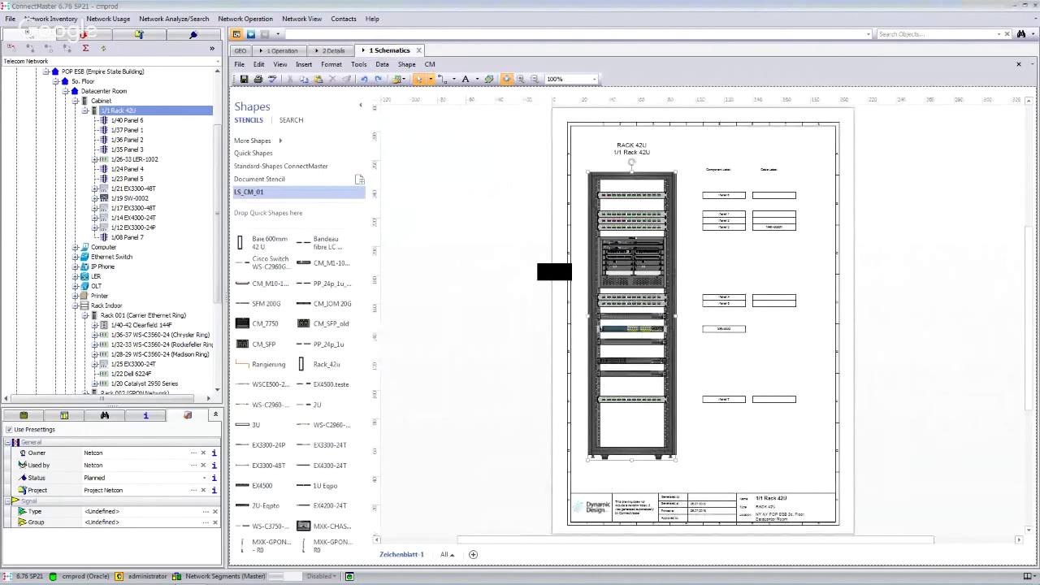
Examine the port status colours on the upper patch panels in the Rack 42U drawing.
{"action": "left_click", "coordinate": [554, 272]}
{"action": "scroll", "coordinate": [613, 229], "scroll_direction": "up", "scroll_amount": 1}
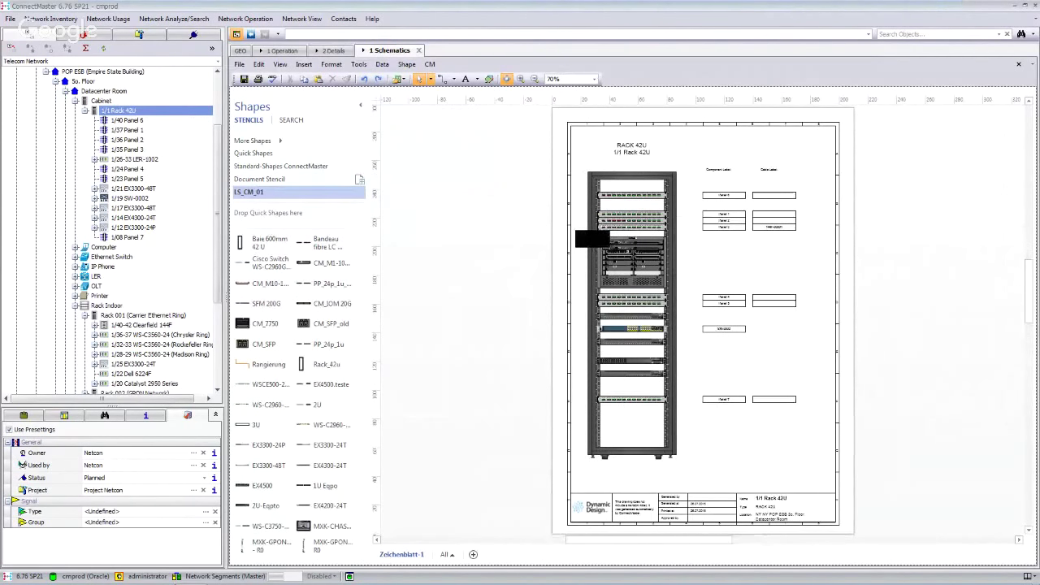
{"action": "scroll", "coordinate": [591, 237], "scroll_direction": "up", "scroll_amount": 5}
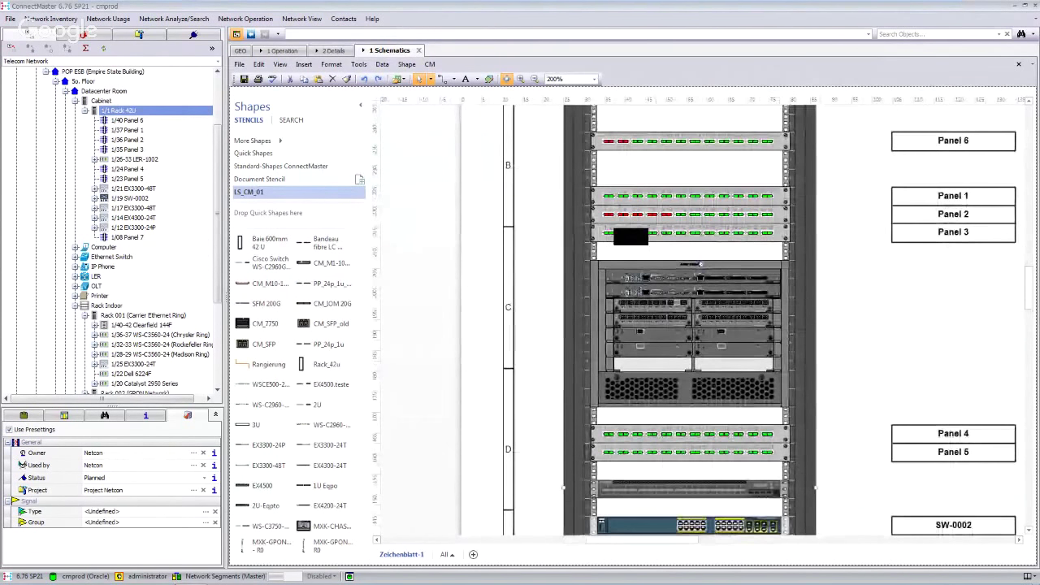
{"action": "scroll", "coordinate": [630, 236], "scroll_direction": "up", "scroll_amount": 3}
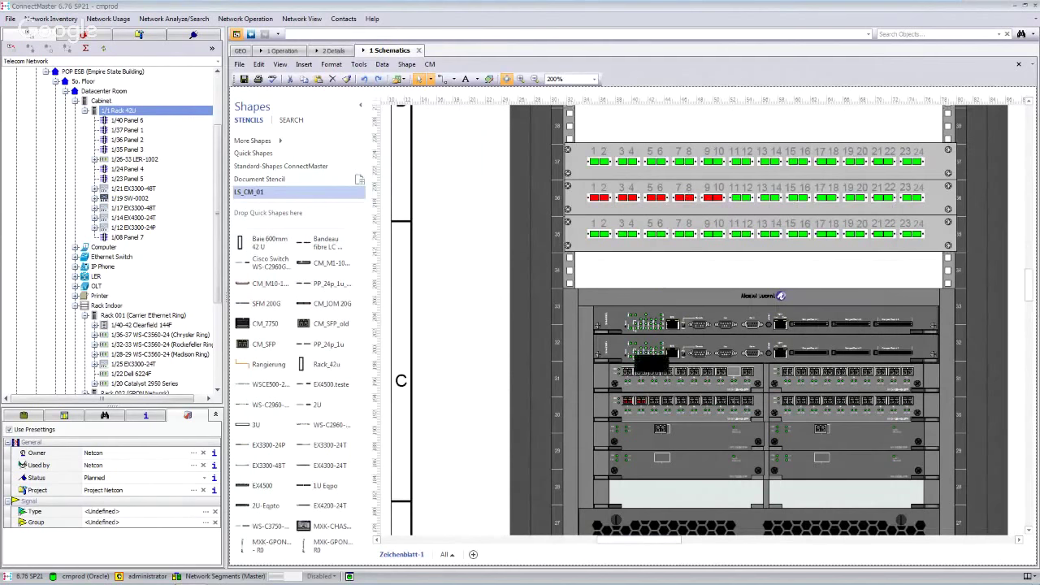
{"action": "left_click_drag", "start_coordinate": [633, 539], "coordinate": [641, 540]}
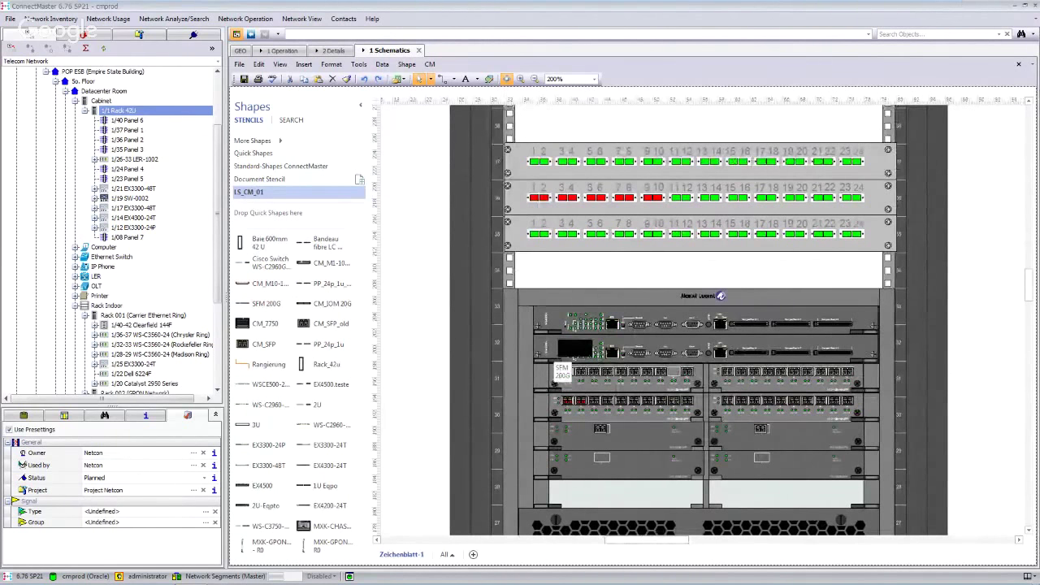
{"action": "scroll", "coordinate": [585, 329], "scroll_direction": "up", "scroll_amount": 1}
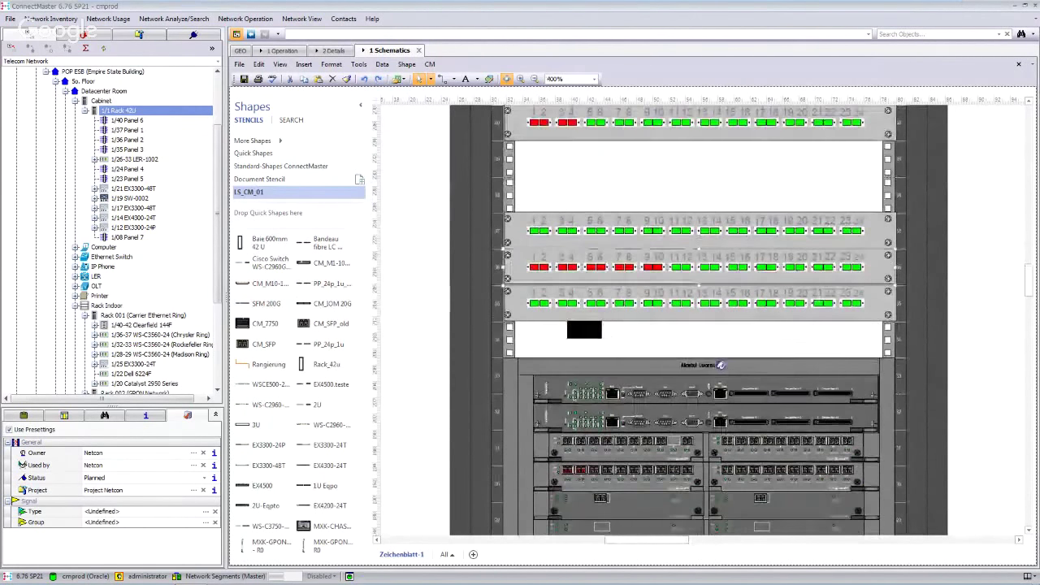
{"action": "scroll", "coordinate": [543, 168], "scroll_direction": "up", "scroll_amount": 1}
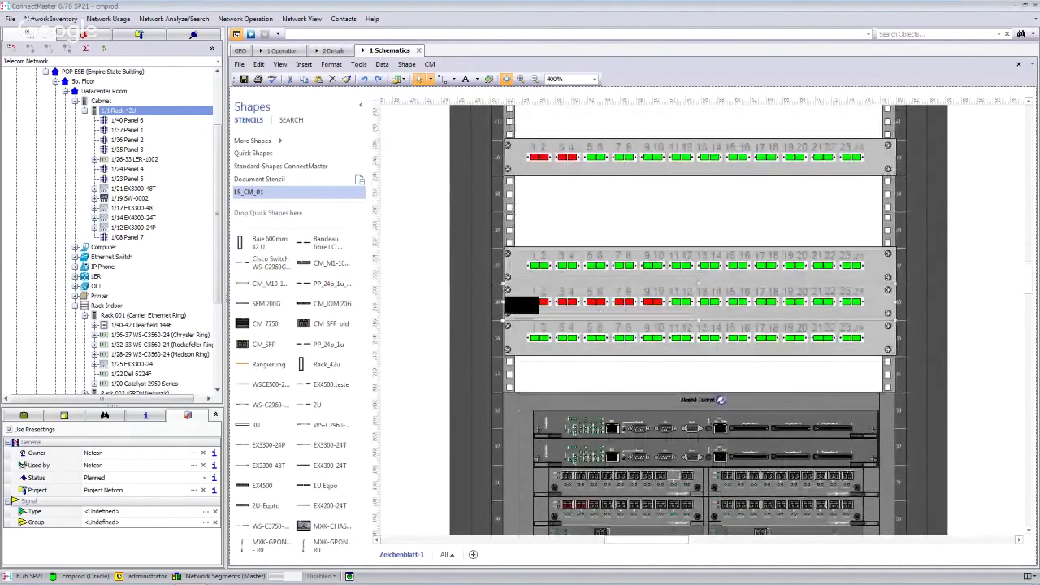
Examine the cards and port status of the Alcatel-Lucent router in the Rack 42U drawing up close.
{"action": "scroll", "coordinate": [540, 377], "scroll_direction": "down", "scroll_amount": 3}
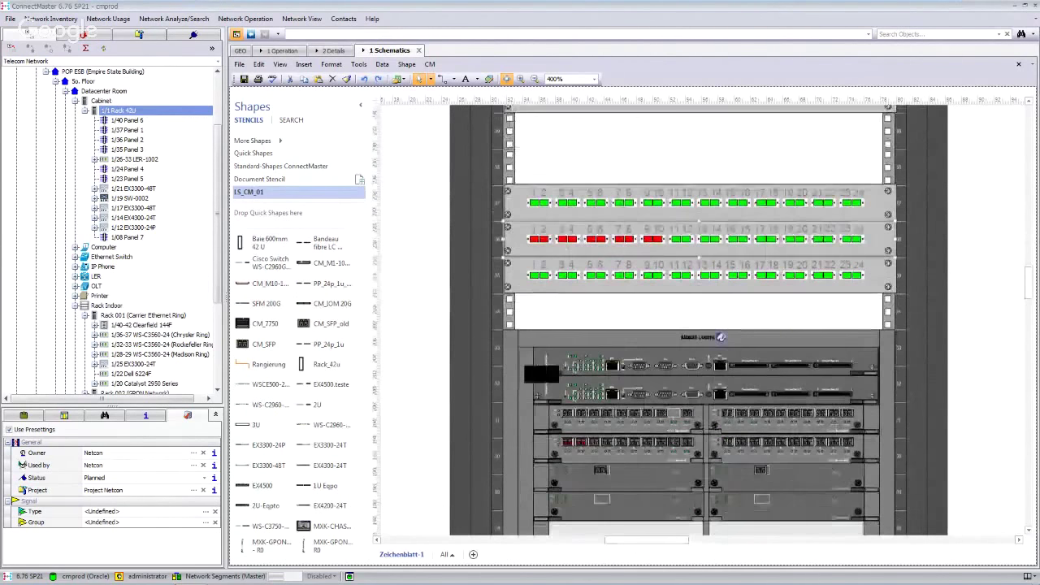
{"action": "scroll", "coordinate": [654, 388], "scroll_direction": "down", "scroll_amount": 1}
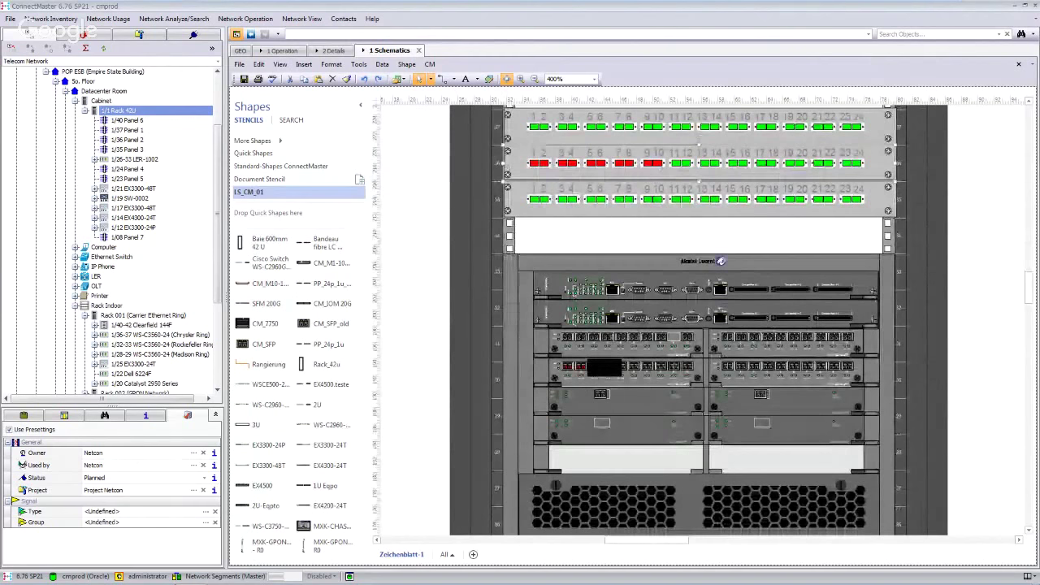
{"action": "scroll", "coordinate": [587, 347], "scroll_direction": "up", "scroll_amount": 1}
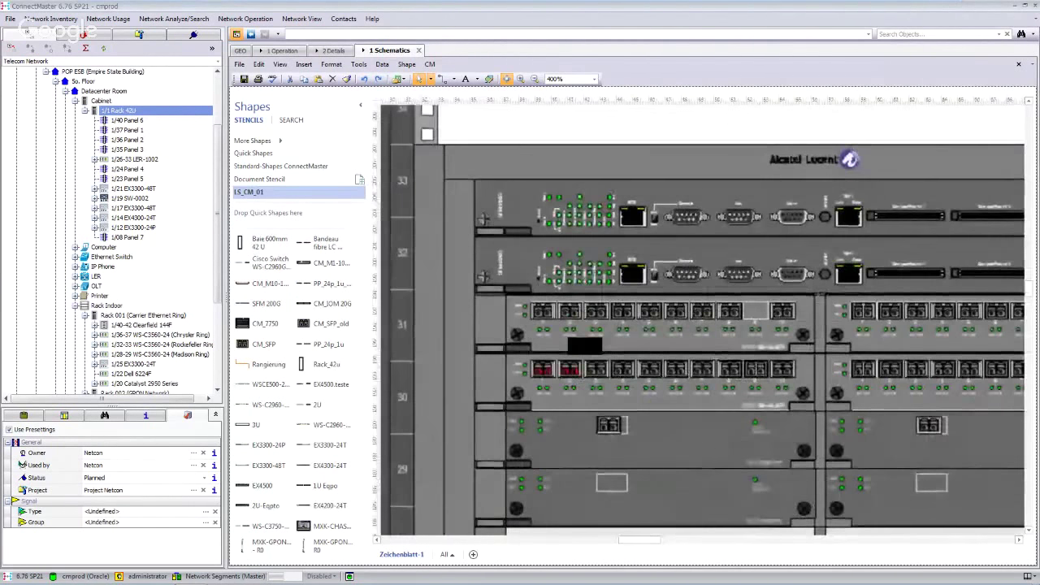
{"action": "left_click_drag", "start_coordinate": [548, 374], "coordinate": [681, 378]}
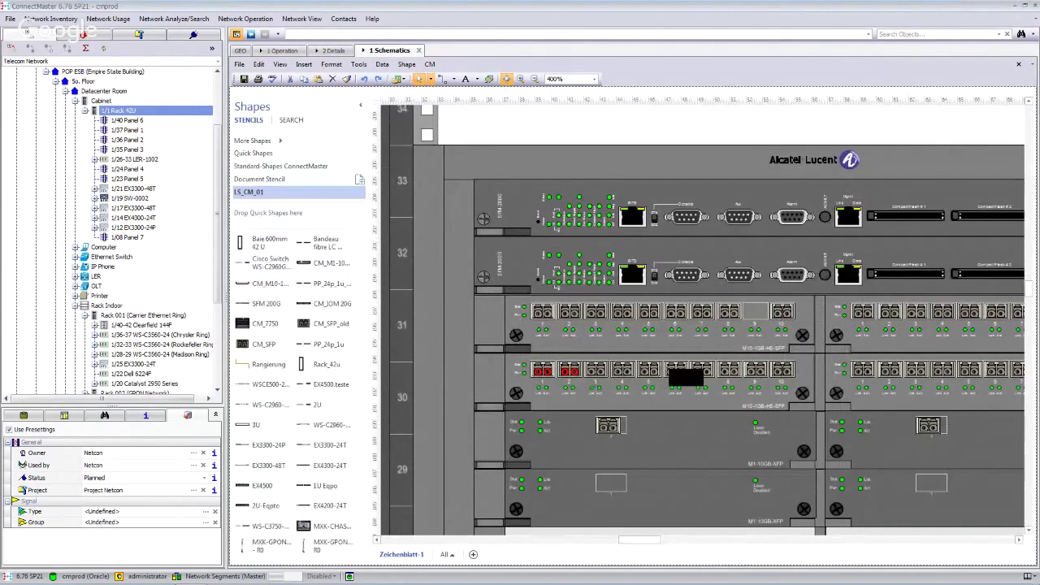
{"action": "left_click_drag", "start_coordinate": [689, 377], "coordinate": [768, 318]}
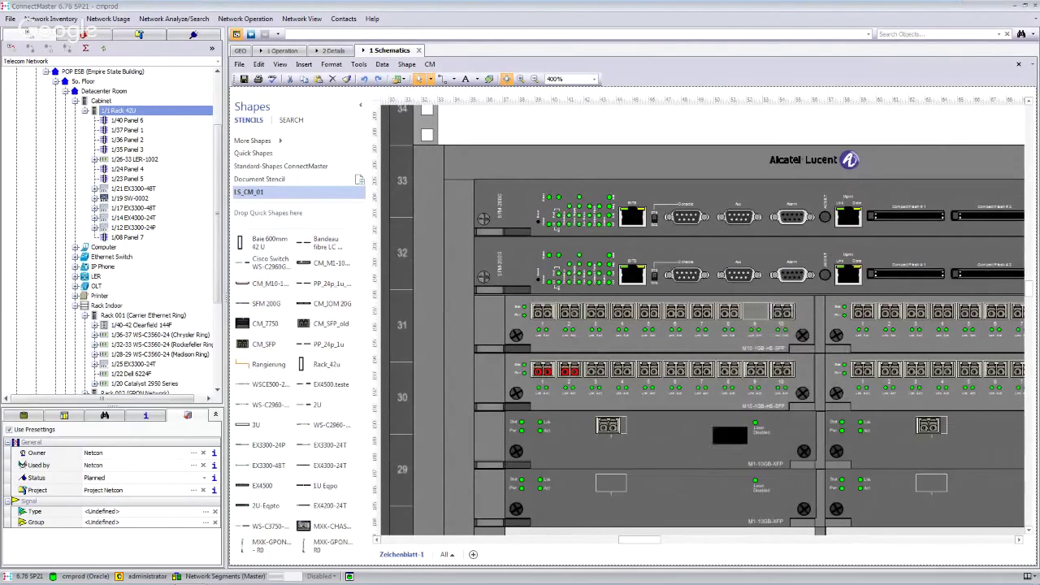
{"action": "mouse_move", "coordinate": [671, 546]}
{"action": "left_mouse_down"}
{"action": "mouse_move", "coordinate": [684, 546]}
{"action": "mouse_move", "coordinate": [665, 544]}
{"action": "left_mouse_up"}
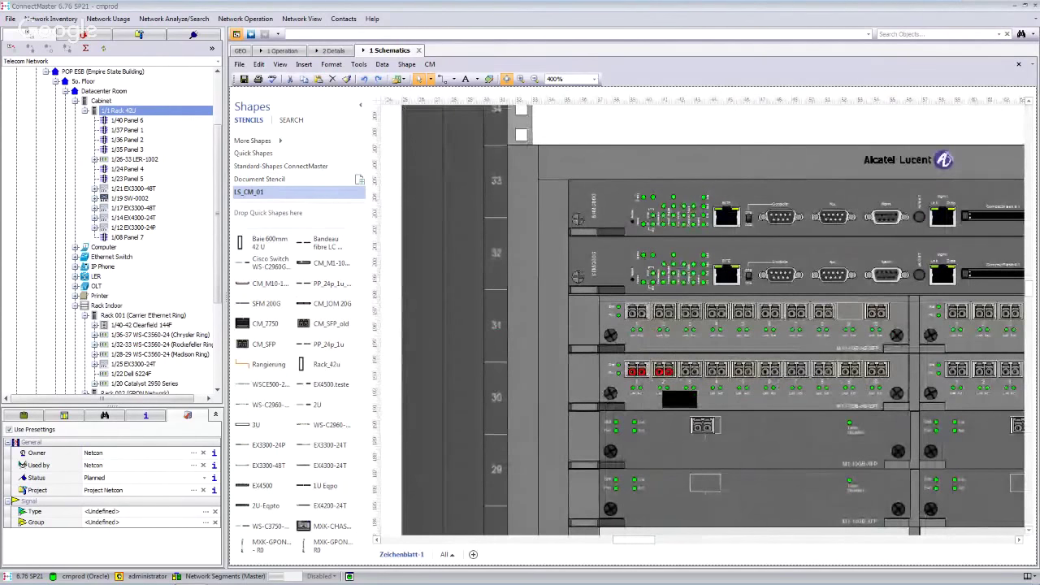
{"action": "scroll", "coordinate": [677, 398], "scroll_direction": "up", "scroll_amount": 3}
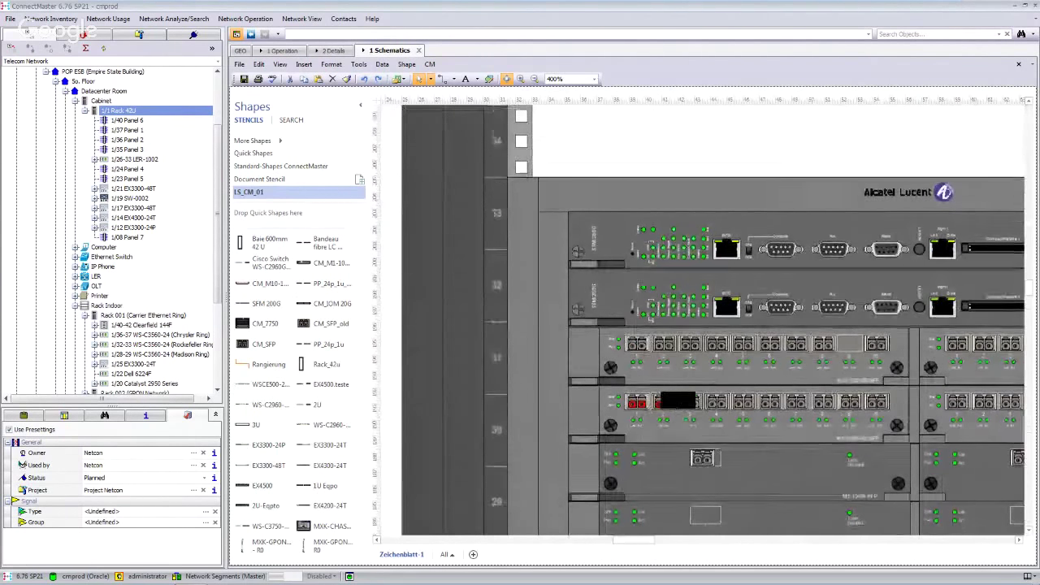
Compare the occupied and free ports of Panels 1, 2, 3 and 6 across the rack's full width.
{"action": "scroll", "coordinate": [576, 309], "scroll_direction": "up", "scroll_amount": 4}
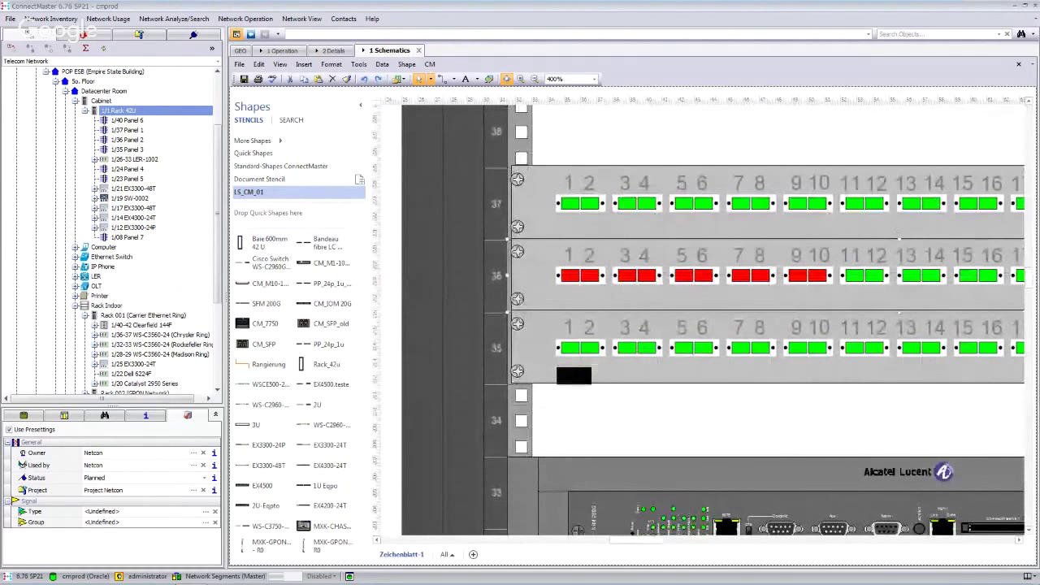
{"action": "scroll", "coordinate": [577, 408], "scroll_direction": "down", "scroll_amount": 2}
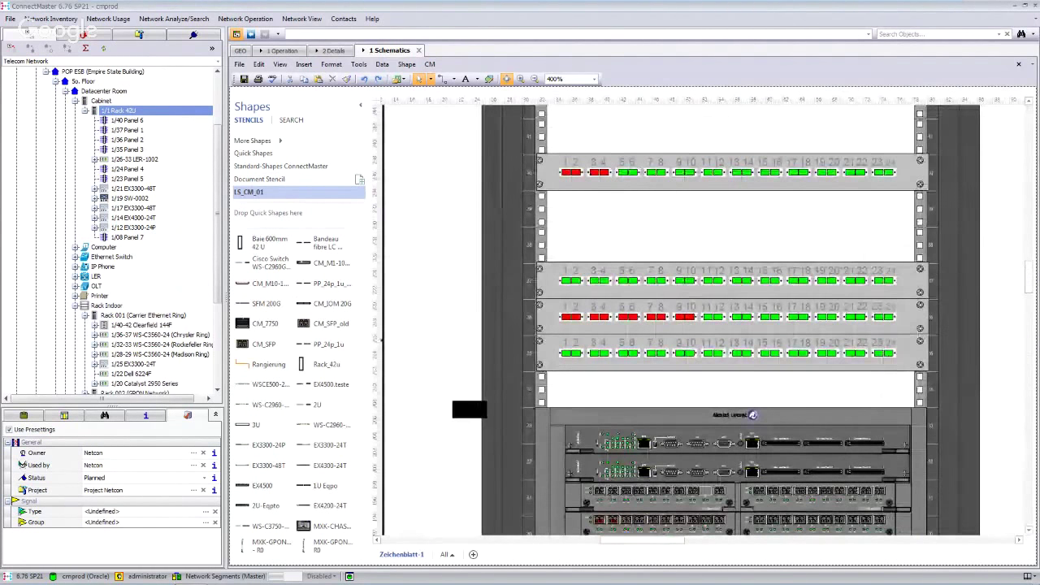
{"action": "left_click_drag", "start_coordinate": [630, 540], "coordinate": [640, 541]}
{"action": "scroll", "coordinate": [675, 321], "scroll_direction": "right", "scroll_amount": 1}
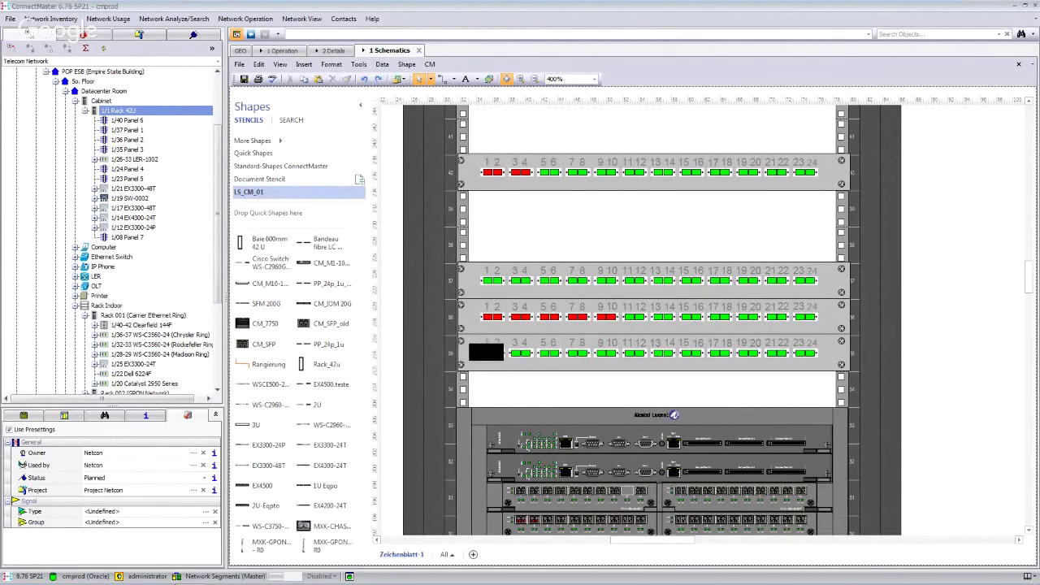
Select Panel 3 in the rack drawing, and check Panel 6's properties in its quick view and close it.
{"action": "left_click", "coordinate": [476, 351]}
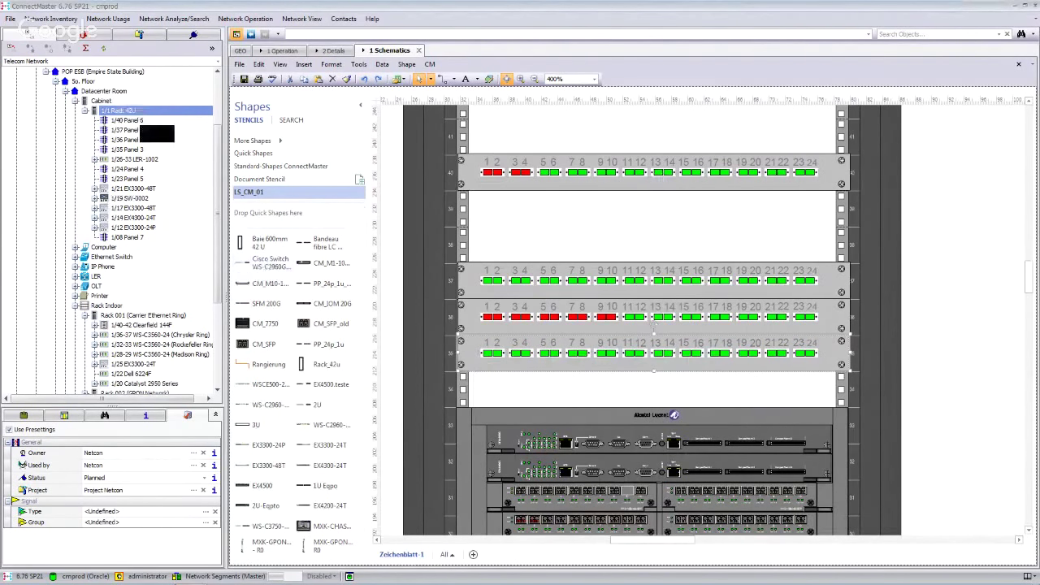
{"action": "double_click", "coordinate": [582, 184]}
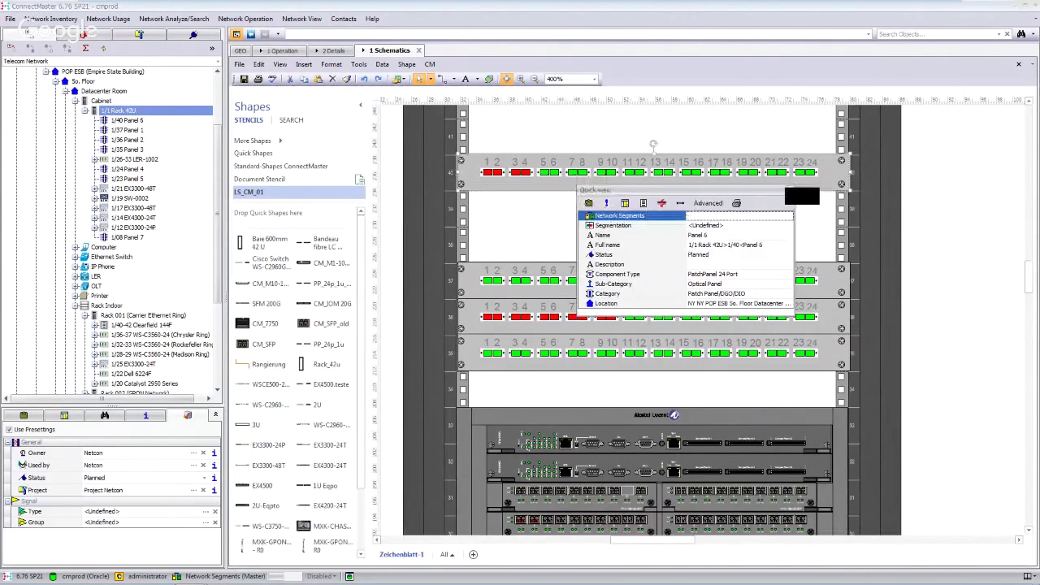
{"action": "left_click", "coordinate": [790, 190]}
{"action": "left_click", "coordinate": [538, 231]}
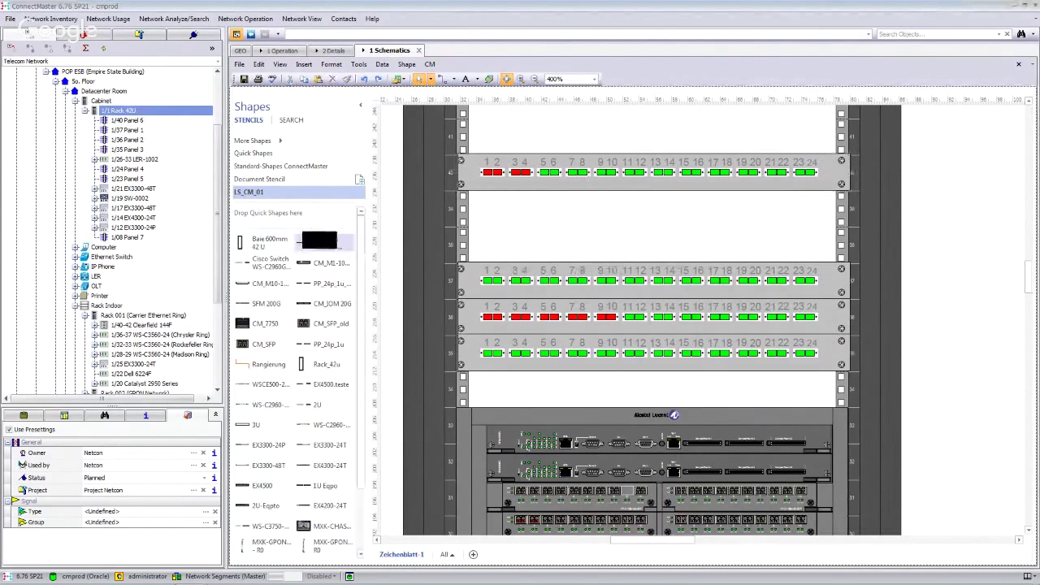
Open the details of the Datacenter Room's Central Office Layout drawing and display its check-in/check-out protocol.
{"action": "left_click_drag", "start_coordinate": [218, 237], "coordinate": [218, 227]}
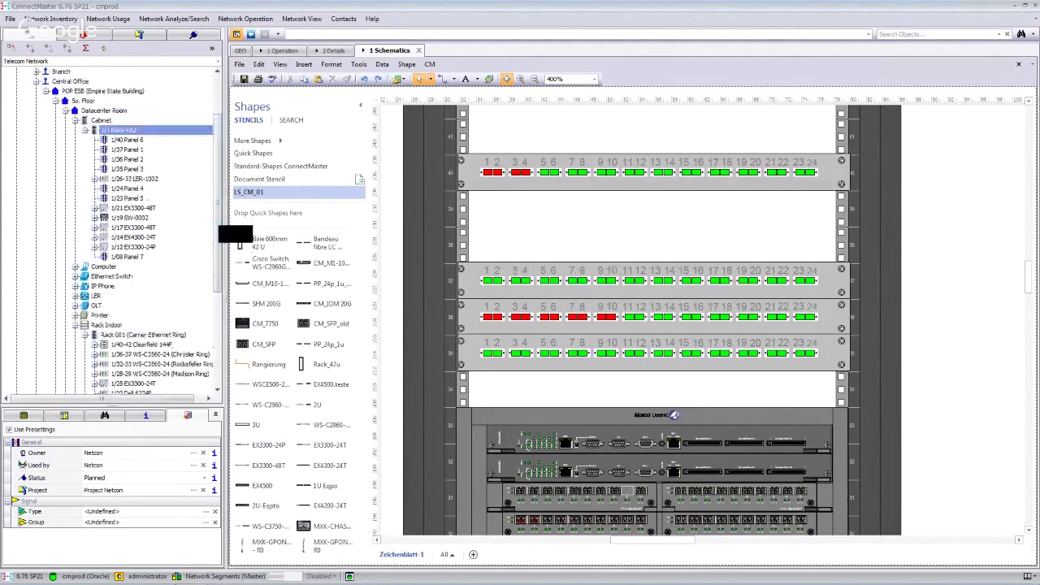
{"action": "left_click", "coordinate": [99, 111]}
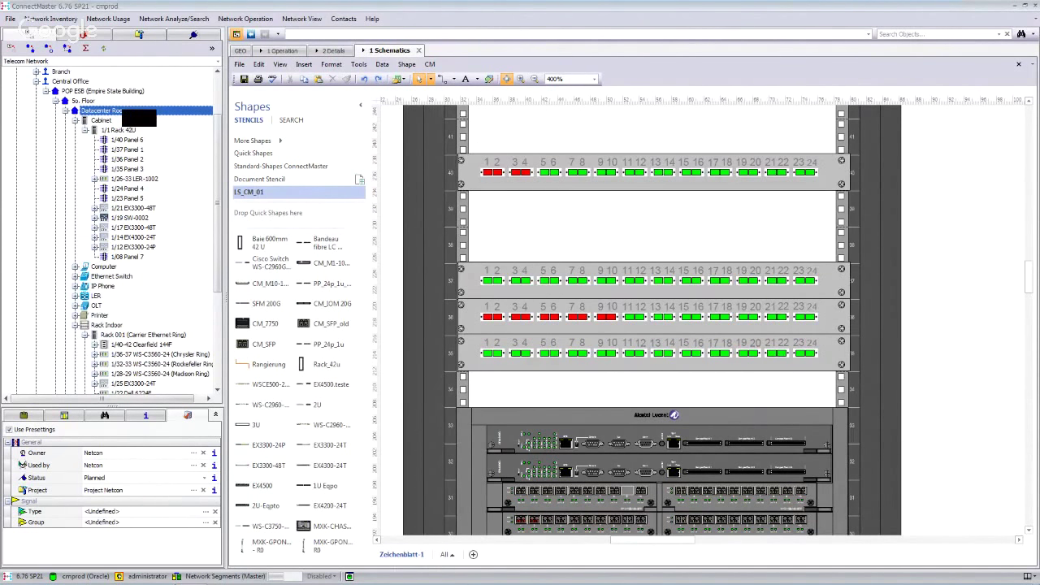
{"action": "right_click", "coordinate": [122, 112]}
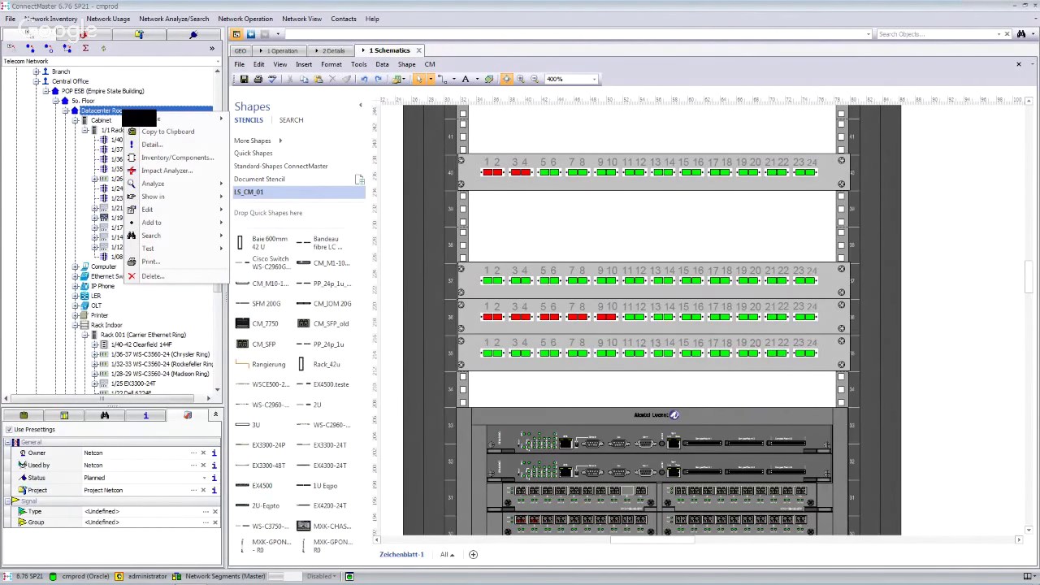
{"action": "mouse_move", "coordinate": [163, 184]}
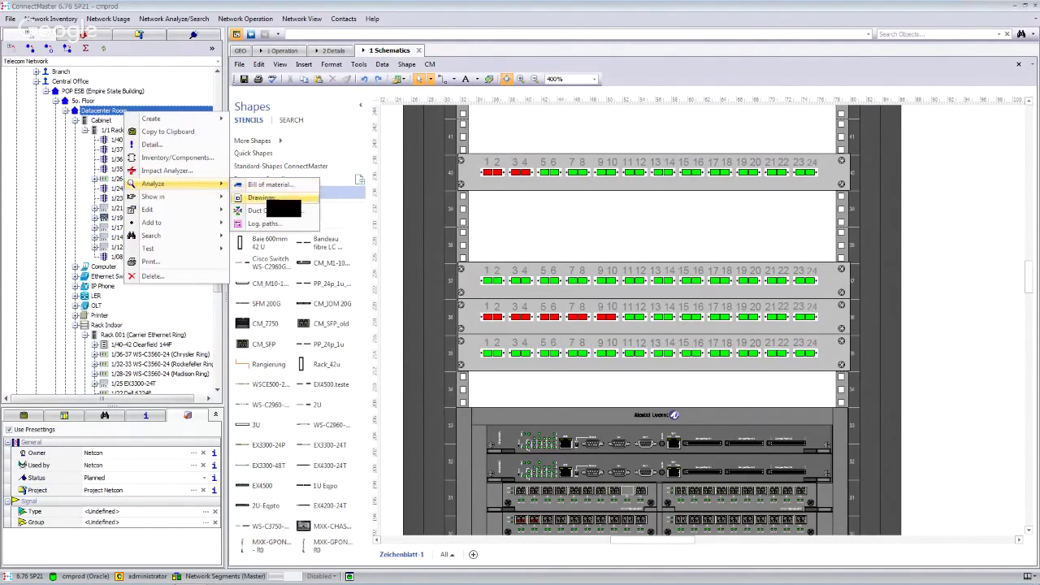
{"action": "left_click", "coordinate": [262, 198]}
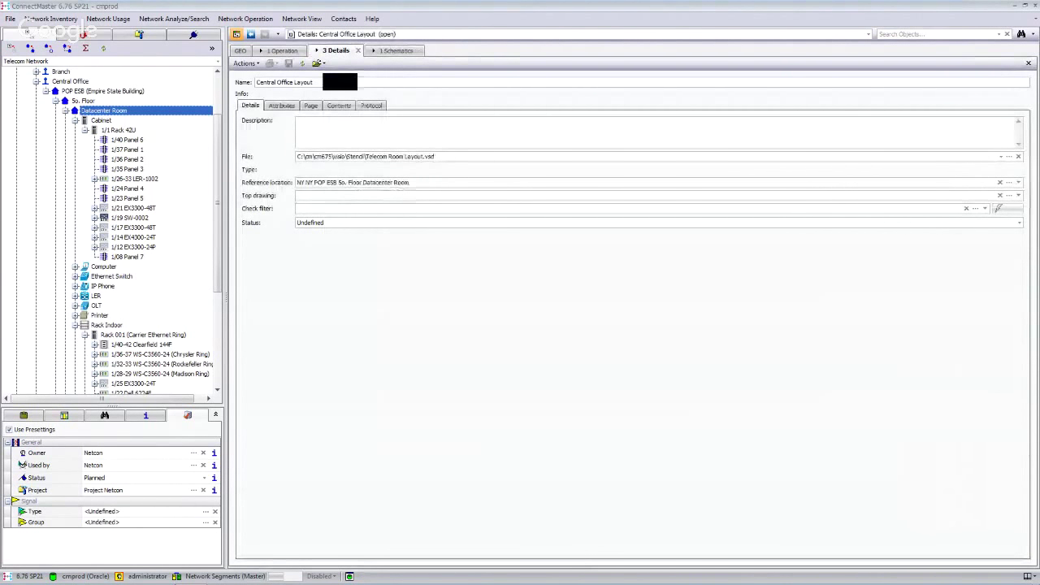
{"action": "left_click", "coordinate": [318, 64]}
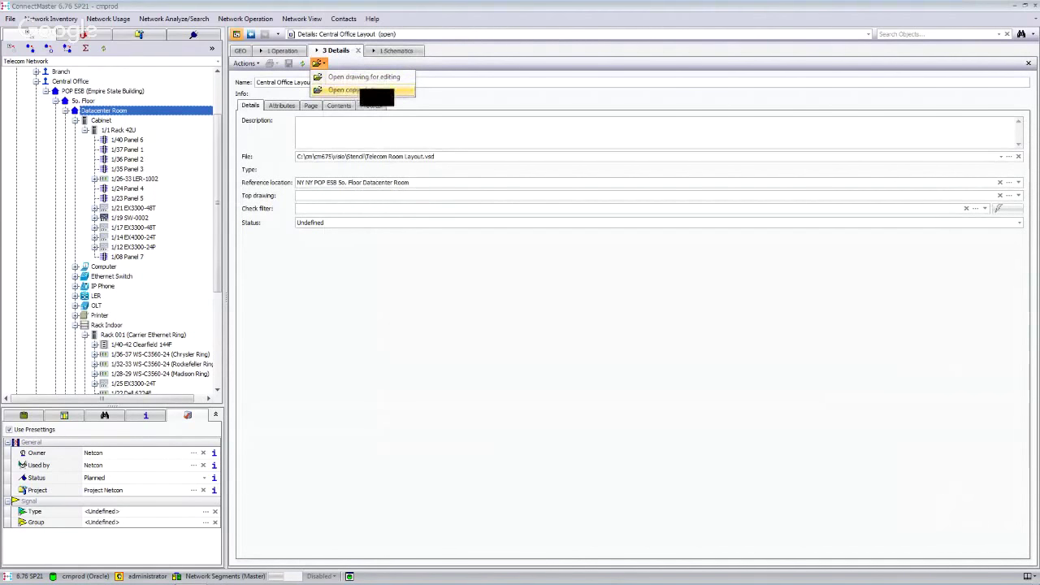
{"action": "left_click", "coordinate": [372, 105]}
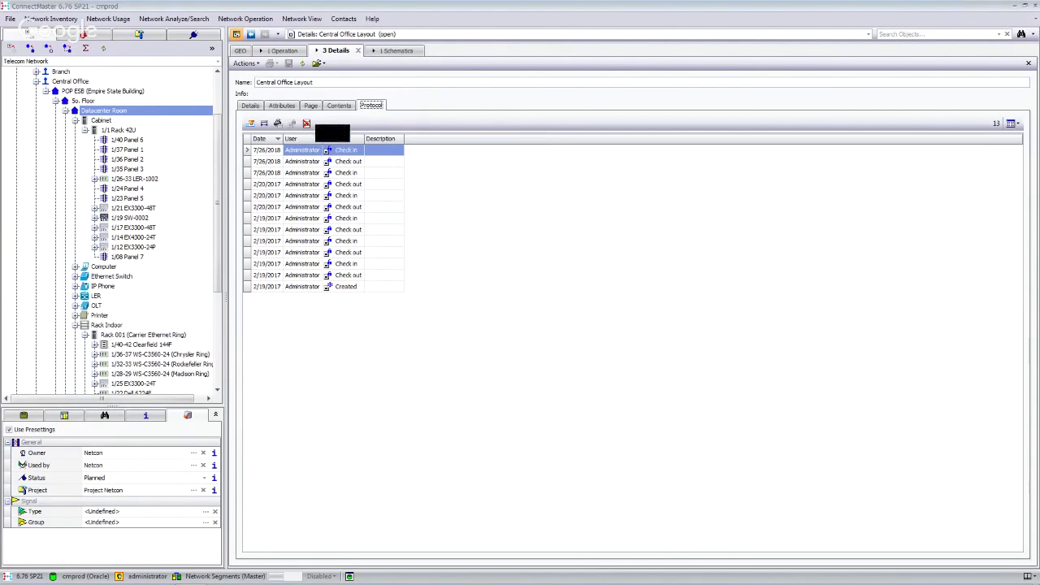
Open a copy of the Central Office Layout drawing and look over its rack rows and UPS blocks.
{"action": "left_click", "coordinate": [318, 63]}
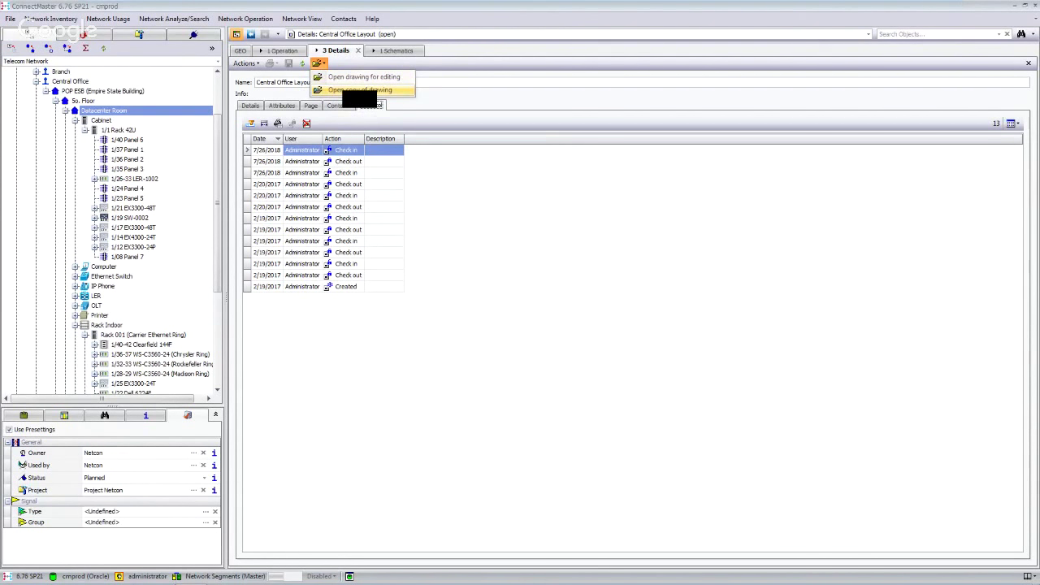
{"action": "left_click", "coordinate": [360, 90]}
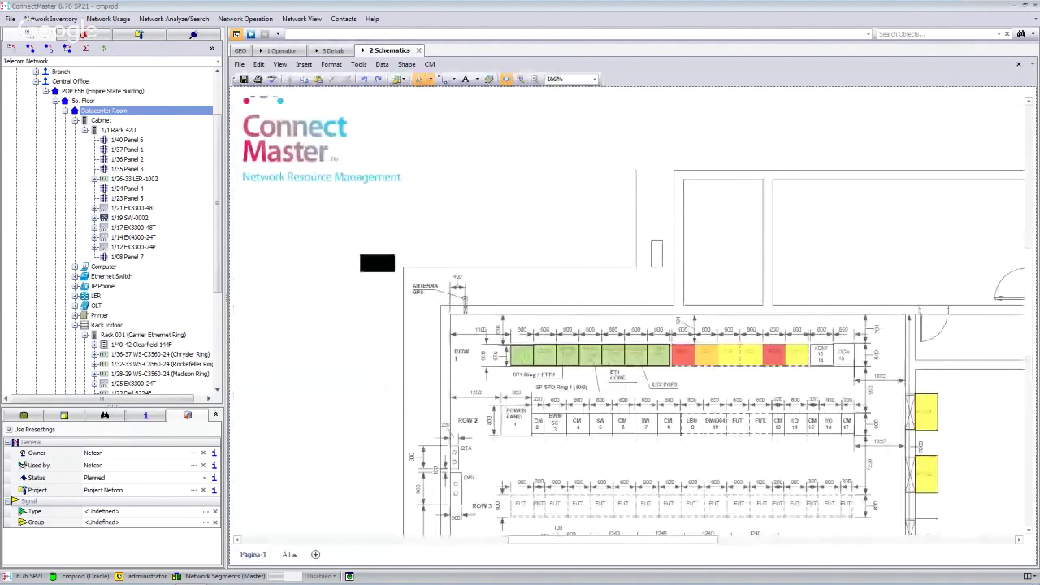
{"action": "scroll", "coordinate": [430, 399], "scroll_direction": "down", "scroll_amount": 3}
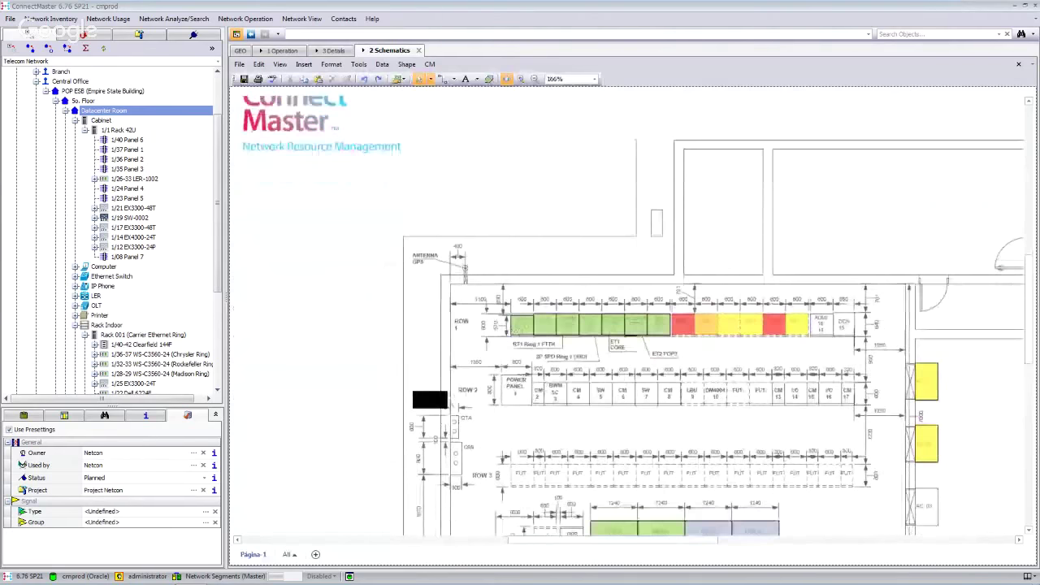
{"action": "scroll", "coordinate": [543, 399], "scroll_direction": "down", "scroll_amount": 3}
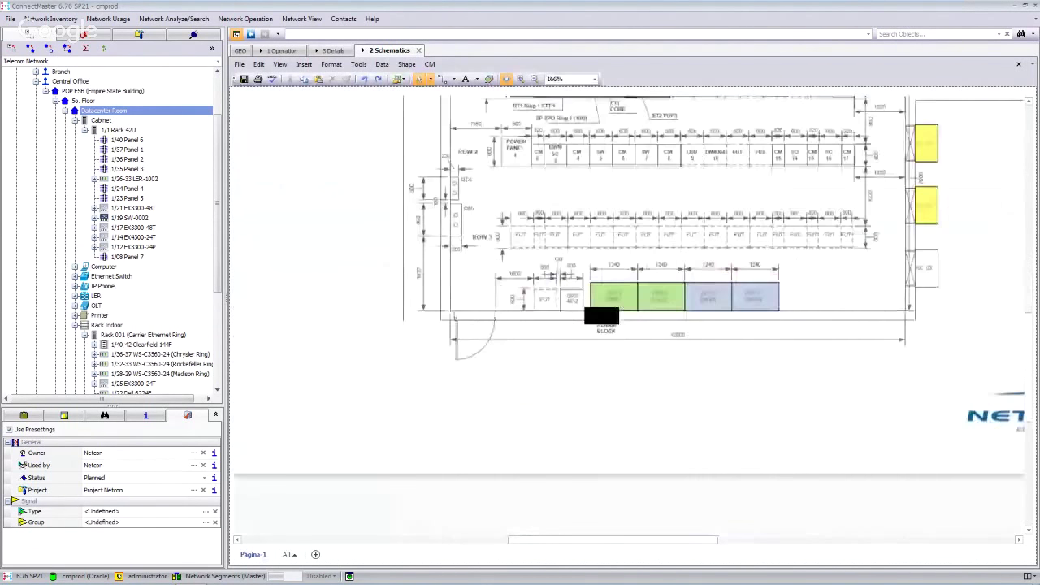
{"action": "scroll", "coordinate": [601, 317], "scroll_direction": "up", "scroll_amount": 1}
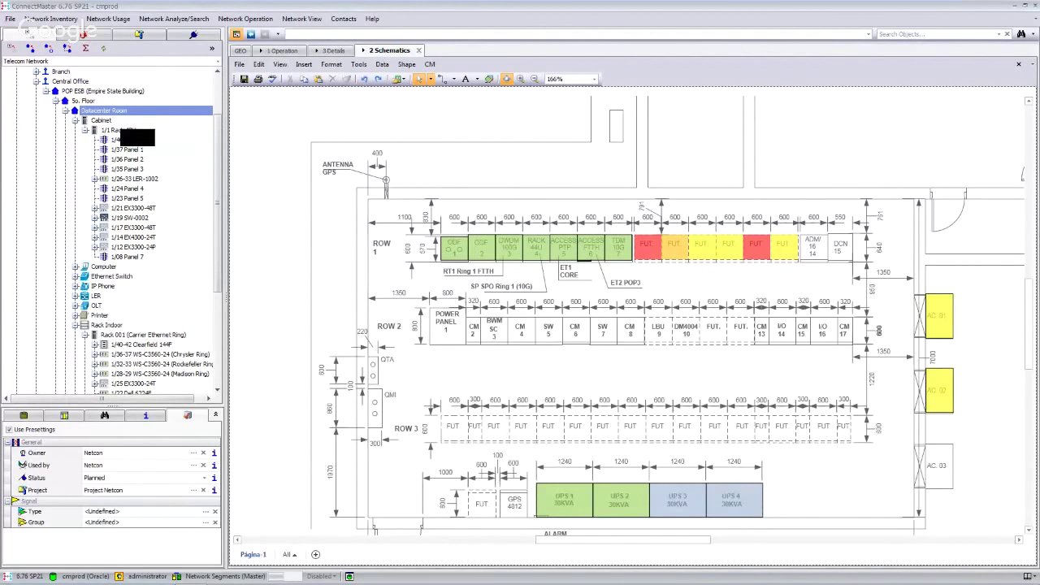
Locate the Datacenter Room cabinet 1/1 Rack 42U in the current Central Office Layout drawing.
{"action": "left_click", "coordinate": [122, 129]}
{"action": "left_click_drag", "start_coordinate": [217, 207], "coordinate": [218, 217]}
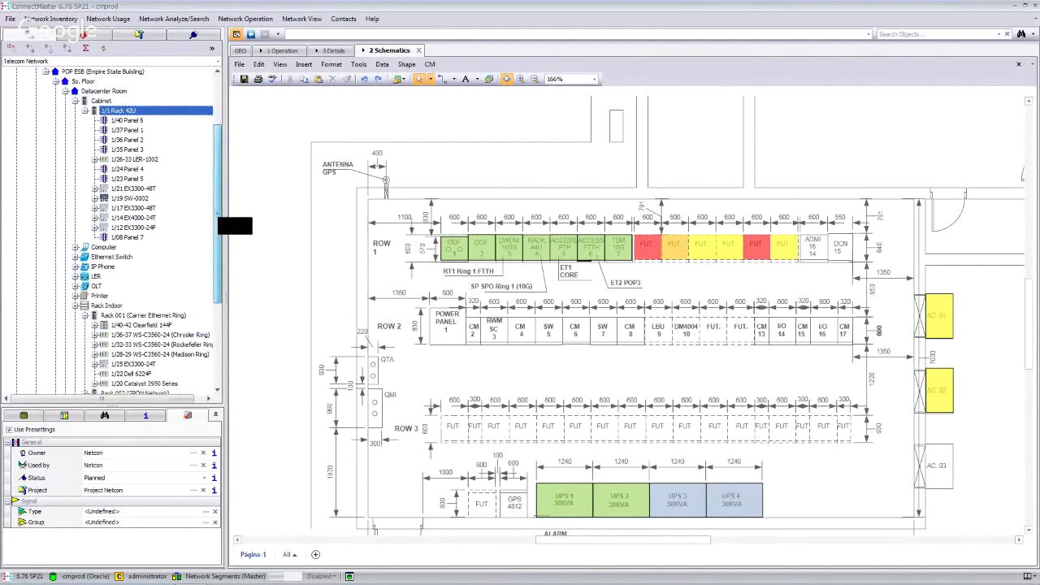
{"action": "right_click", "coordinate": [130, 111]}
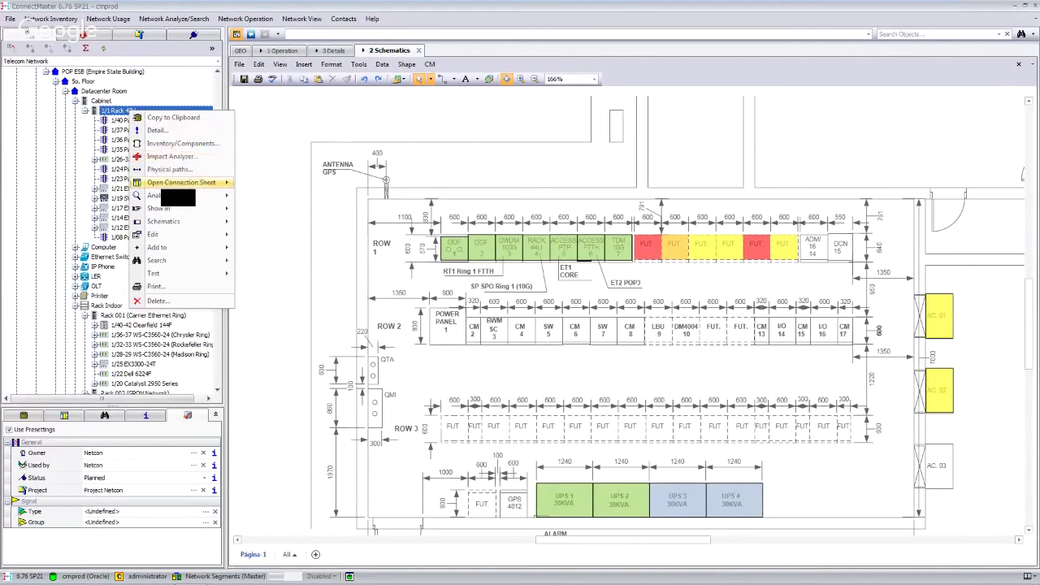
{"action": "mouse_move", "coordinate": [194, 208]}
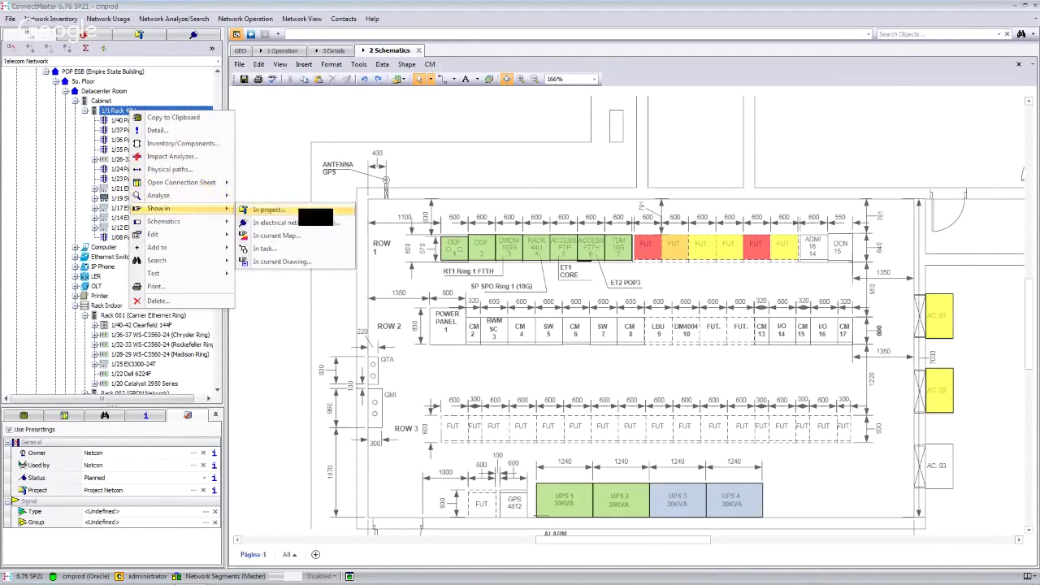
{"action": "left_click", "coordinate": [282, 261]}
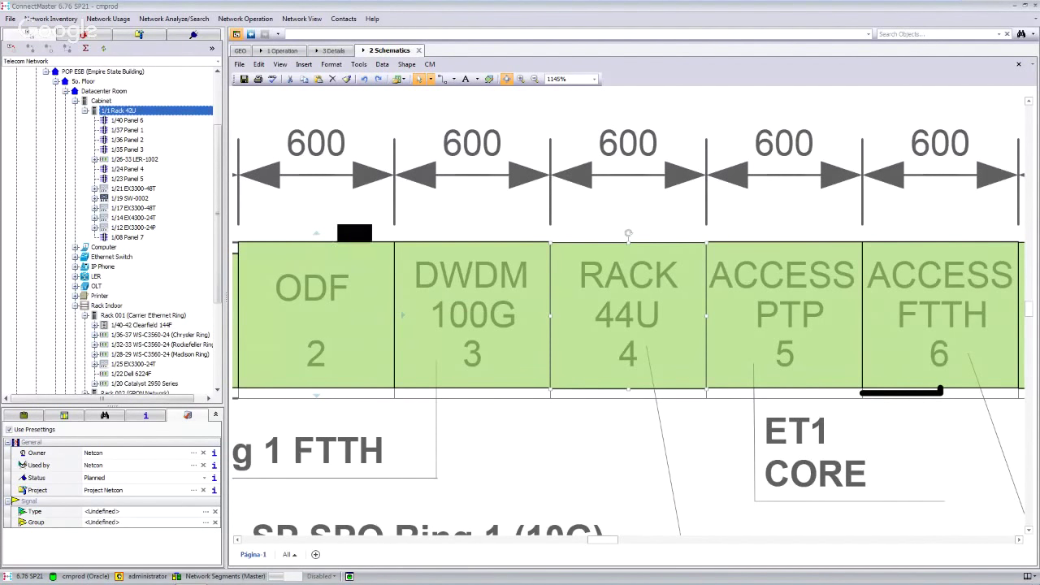
Check the located rack's properties in its quick view, close it, and widen the view to the neighbouring Row 1 racks.
{"action": "left_click", "coordinate": [600, 215]}
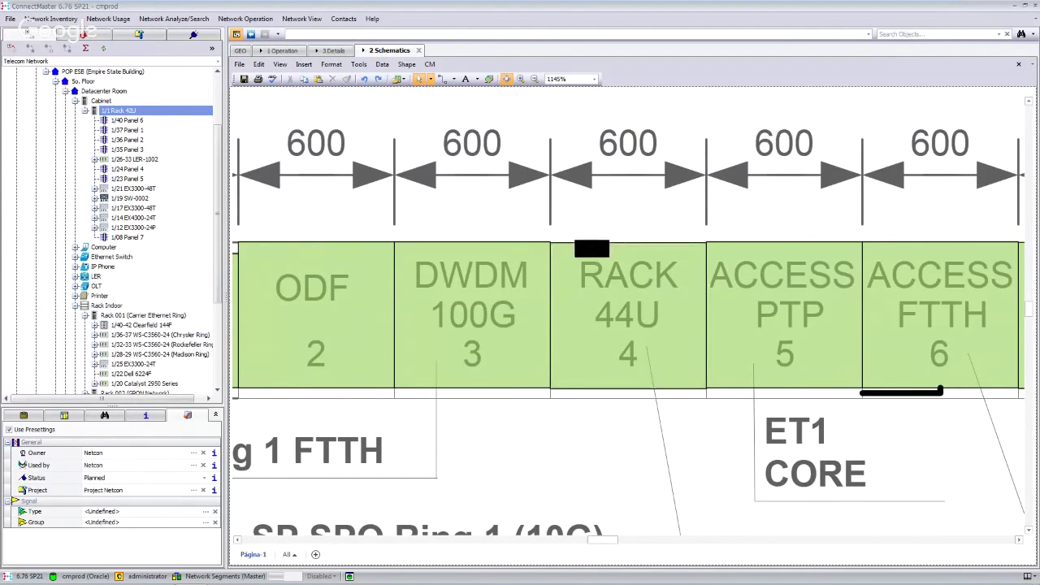
{"action": "left_click", "coordinate": [592, 249]}
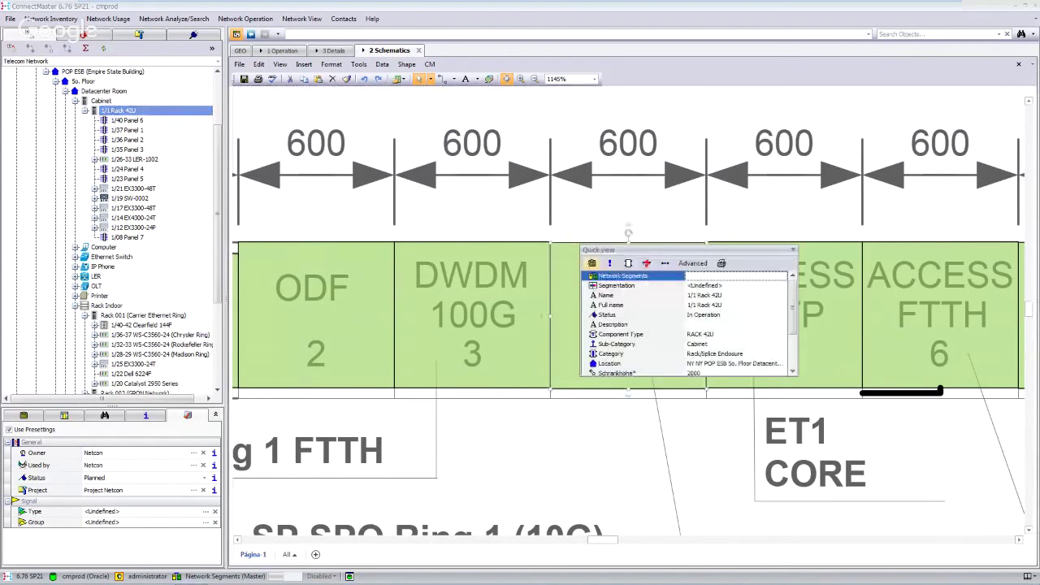
{"action": "mouse_move", "coordinate": [792, 296]}
{"action": "left_mouse_down"}
{"action": "mouse_move", "coordinate": [792, 323]}
{"action": "mouse_move", "coordinate": [793, 311]}
{"action": "left_mouse_up"}
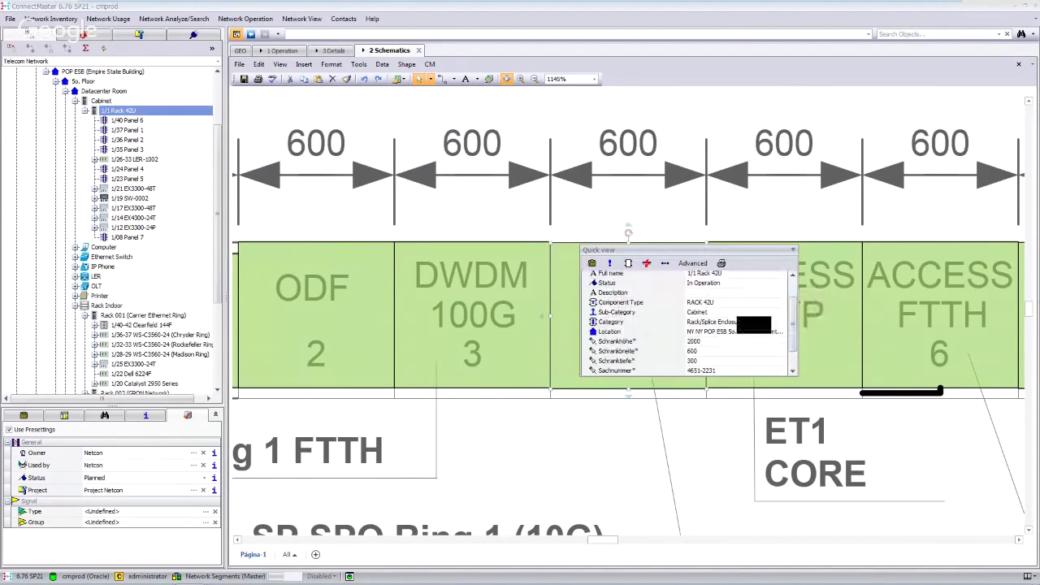
{"action": "left_click", "coordinate": [795, 250]}
{"action": "left_click", "coordinate": [653, 215]}
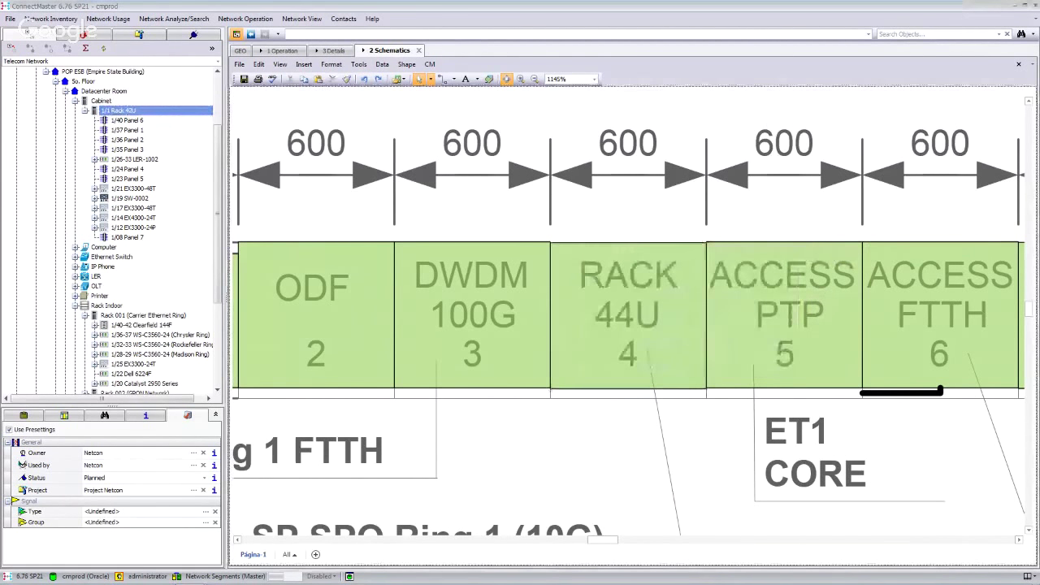
{"action": "scroll", "coordinate": [674, 303], "scroll_direction": "down", "scroll_amount": 2}
{"action": "left_click", "coordinate": [688, 264]}
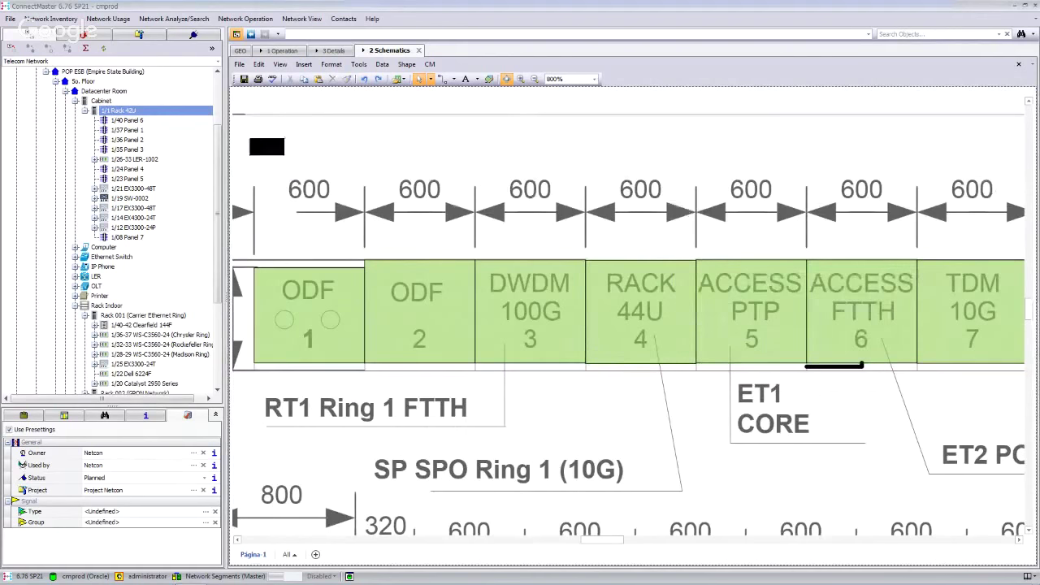
Show the POP ESB (Empire State Building) location on the current map.
{"action": "scroll", "coordinate": [237, 167], "scroll_direction": "up", "scroll_amount": 1}
{"action": "scroll", "coordinate": [237, 165], "scroll_direction": "up", "scroll_amount": 2}
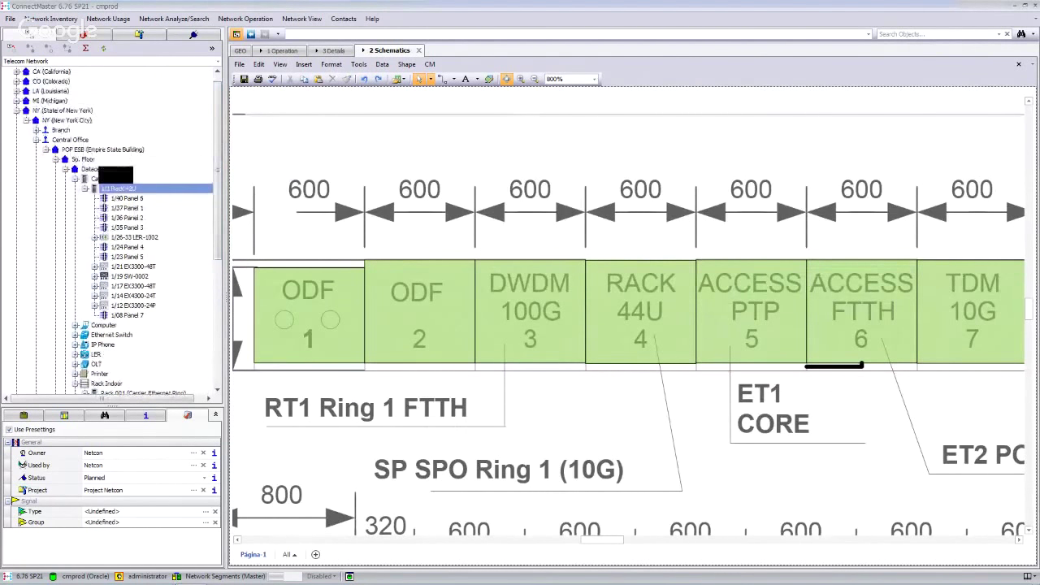
{"action": "left_click", "coordinate": [114, 151]}
{"action": "right_click", "coordinate": [114, 151]}
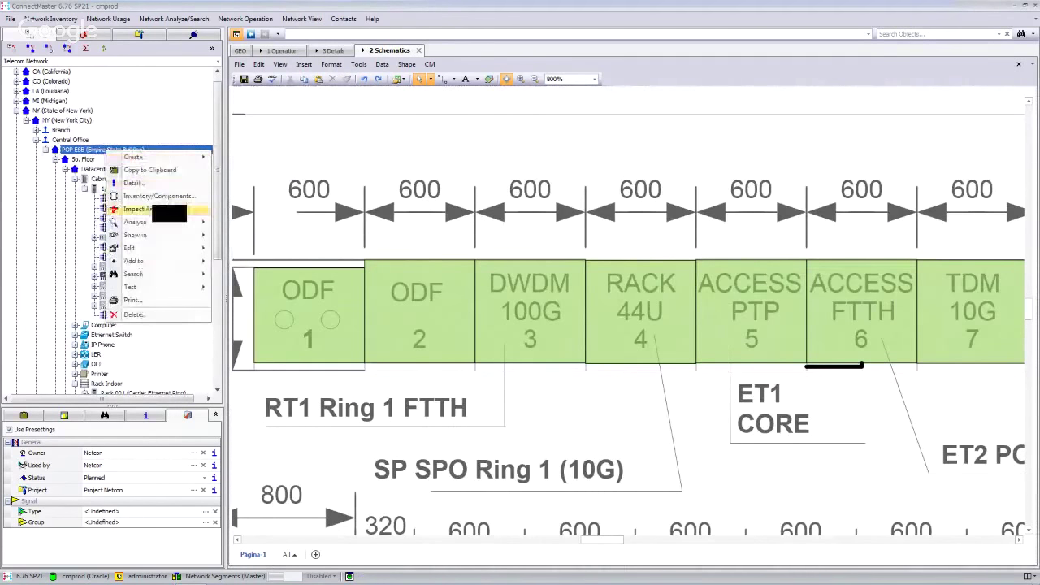
{"action": "mouse_move", "coordinate": [167, 234]}
{"action": "left_click", "coordinate": [259, 250]}
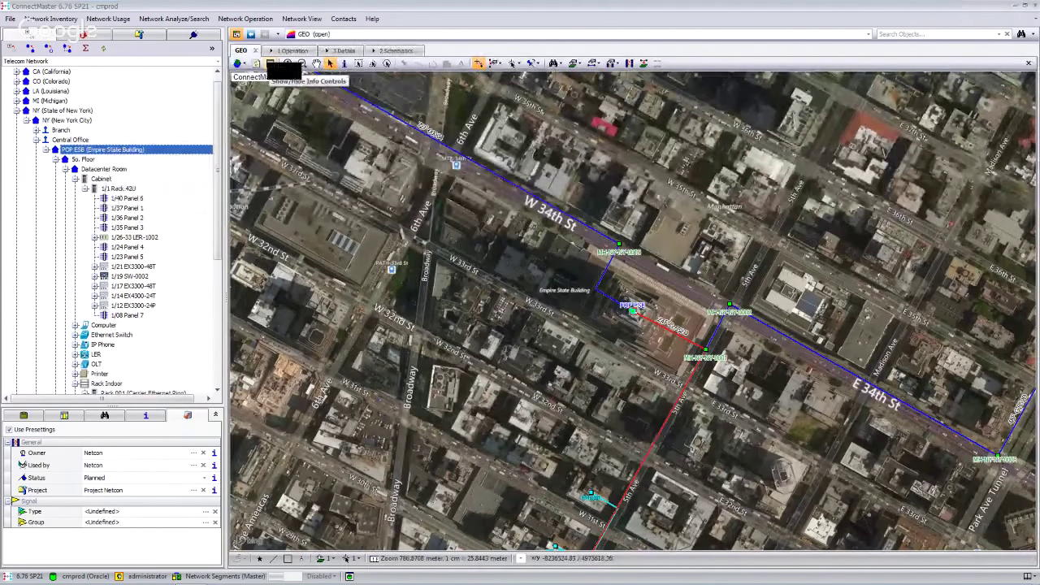
Show the map's info controls and display the US network layers in the layer list.
{"action": "left_click", "coordinate": [272, 64]}
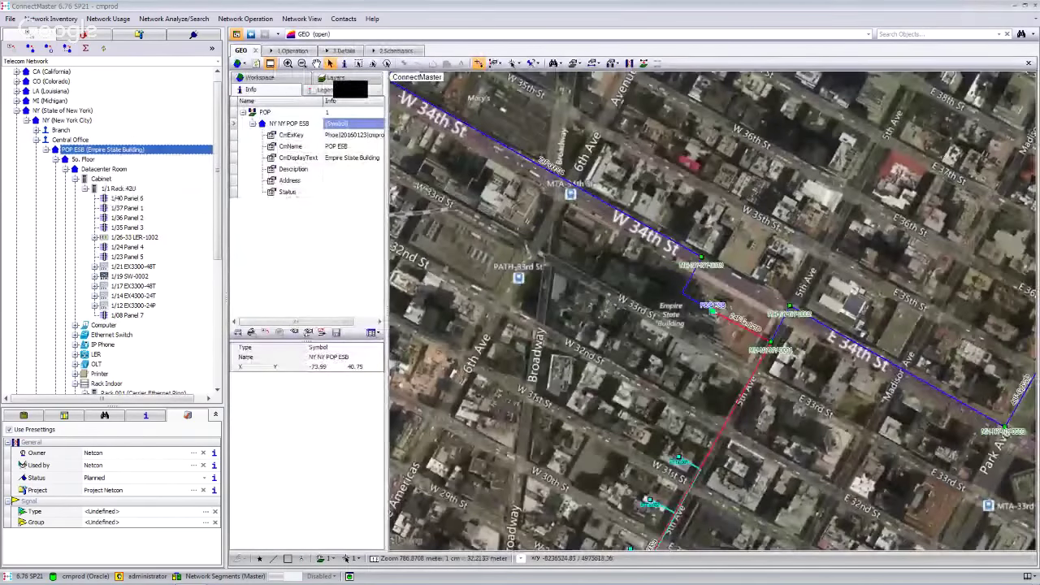
{"action": "left_click", "coordinate": [337, 79]}
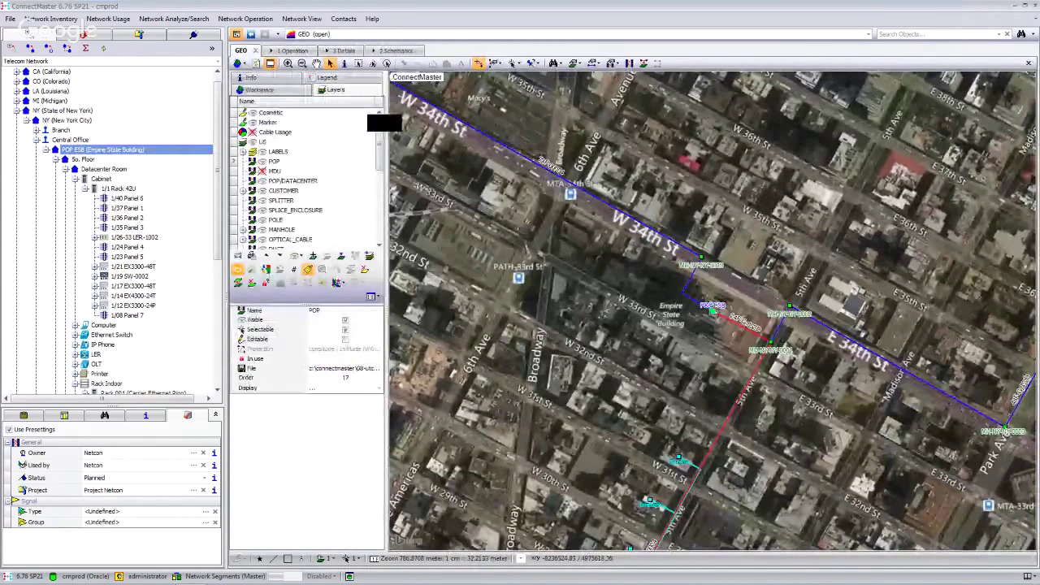
{"action": "mouse_move", "coordinate": [380, 138]}
{"action": "left_mouse_down"}
{"action": "mouse_move", "coordinate": [380, 165]}
{"action": "mouse_move", "coordinate": [381, 155]}
{"action": "left_mouse_up"}
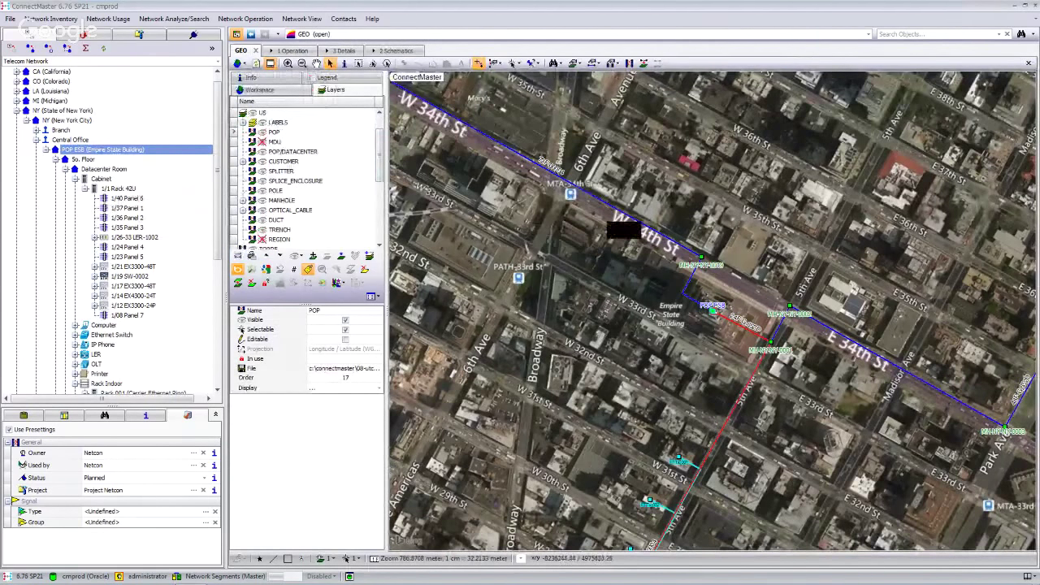
Hide the MANHOLE layer on the map and show it again, and enlarge the layer list.
{"action": "left_click", "coordinate": [281, 201]}
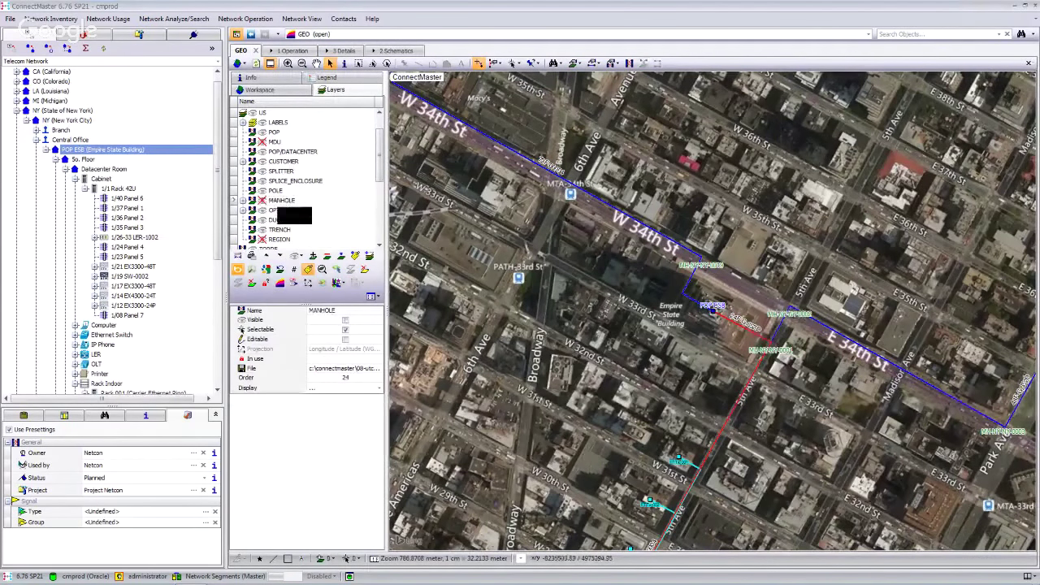
{"action": "left_click", "coordinate": [261, 200]}
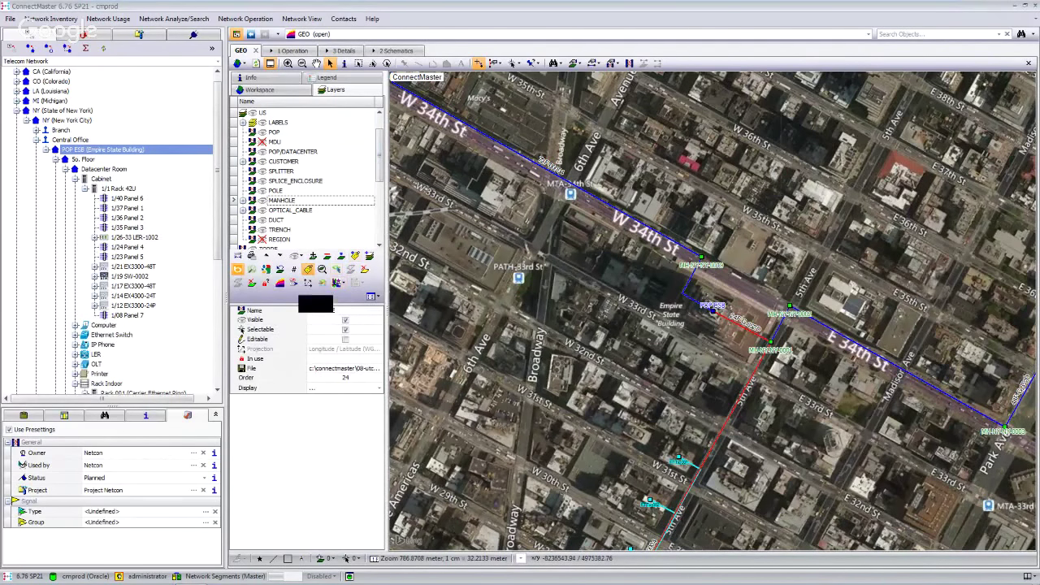
{"action": "left_click_drag", "start_coordinate": [314, 304], "coordinate": [316, 331]}
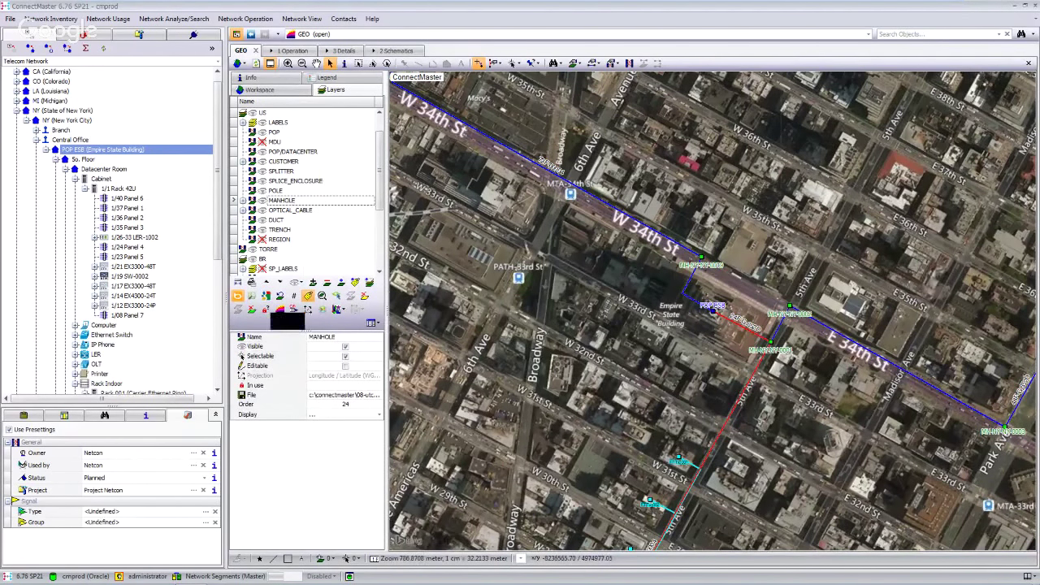
Switch the map background to Google Maps and set its imagery type to Aerial.
{"action": "left_click", "coordinate": [266, 297]}
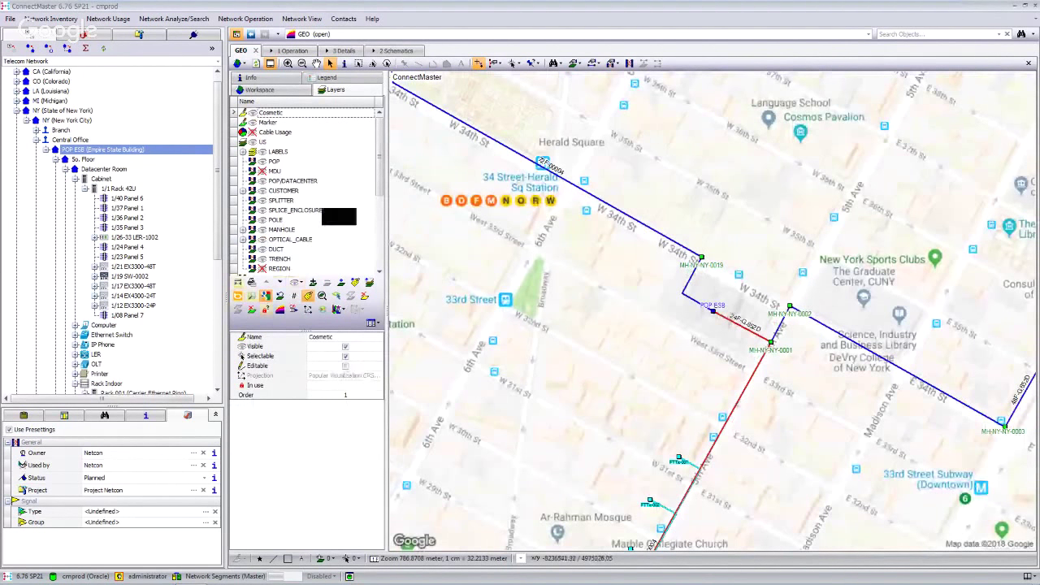
{"action": "scroll", "coordinate": [307, 187], "scroll_direction": "down", "scroll_amount": 5}
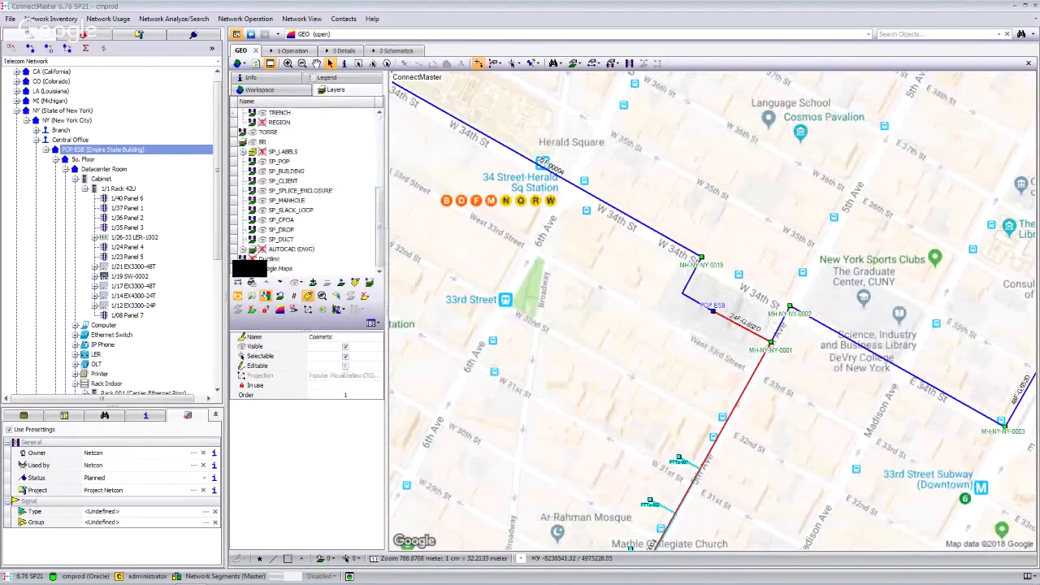
{"action": "left_click", "coordinate": [251, 269]}
{"action": "left_click", "coordinate": [317, 357]}
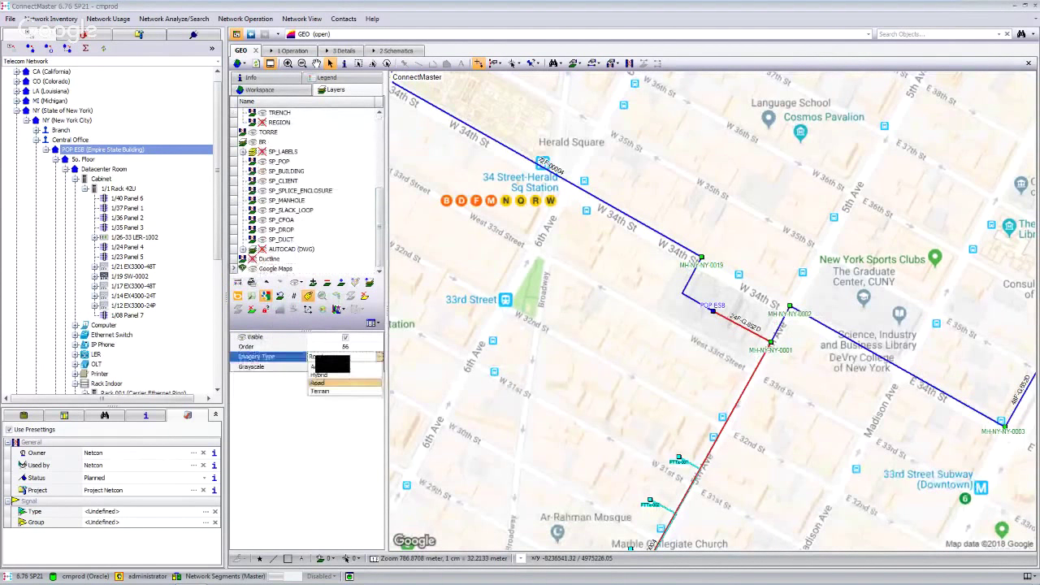
{"action": "left_click", "coordinate": [321, 367]}
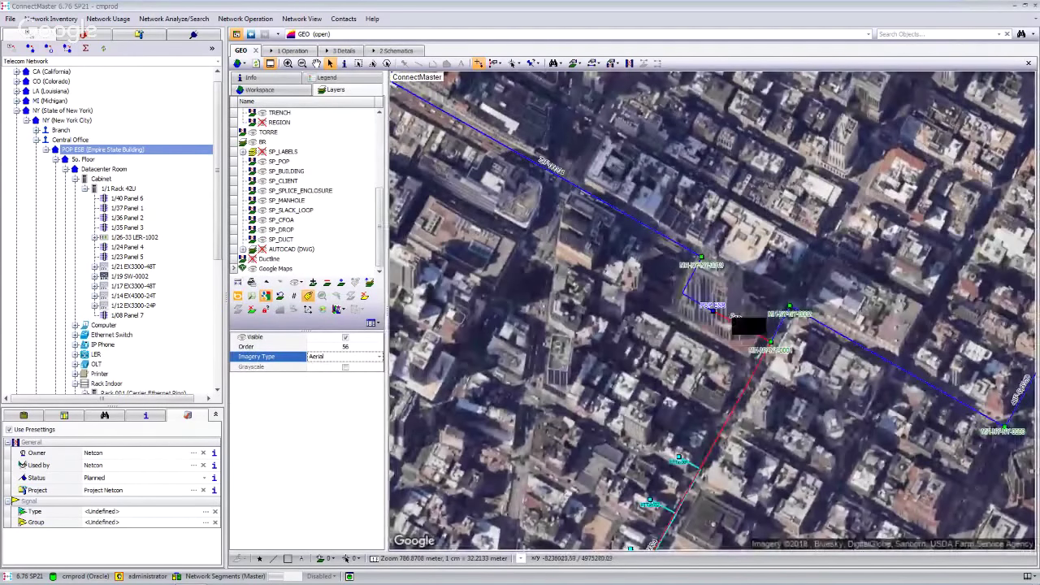
Set the imagery type of the Google Maps layer to Hybrid.
{"action": "left_click", "coordinate": [744, 283]}
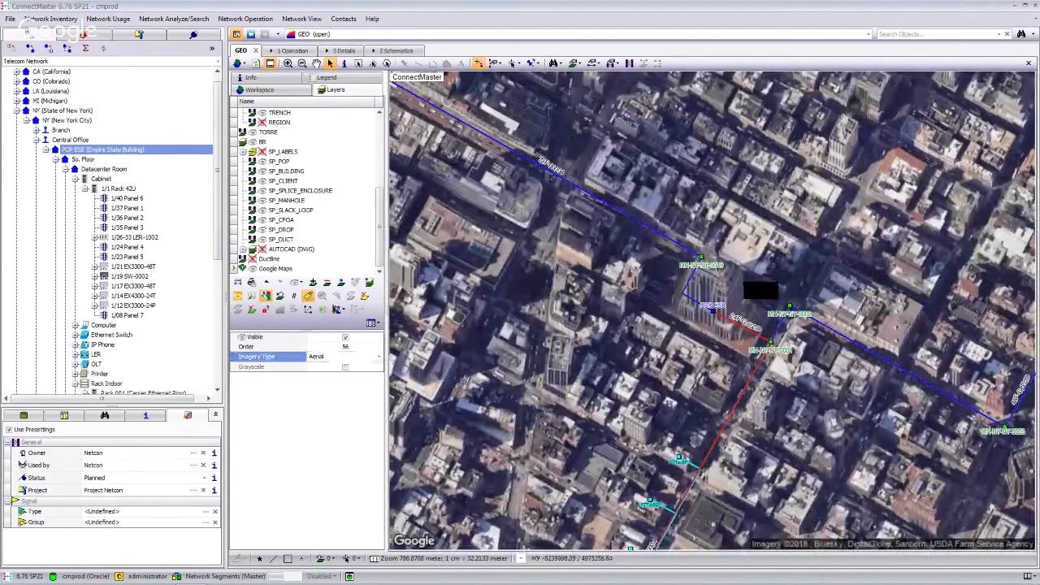
{"action": "left_click", "coordinate": [379, 357]}
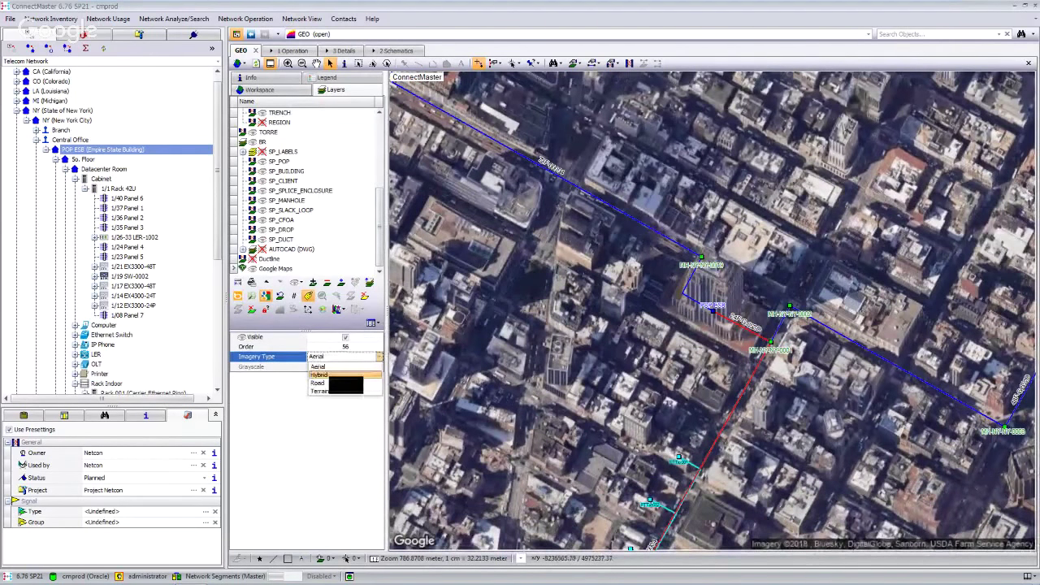
{"action": "left_click", "coordinate": [321, 375]}
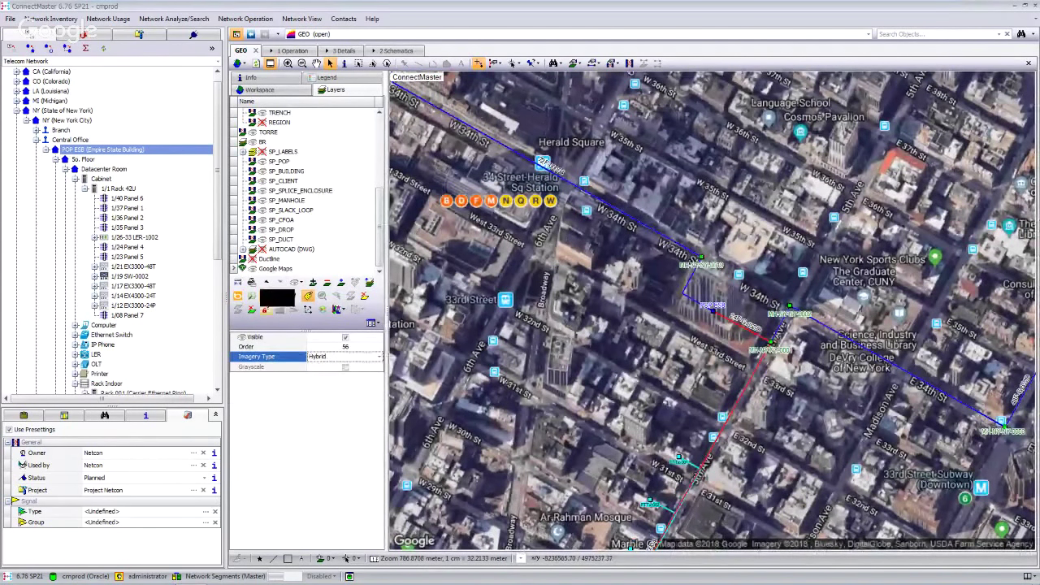
Switch the map background to OpenStreetMap and back to Bing.
{"action": "left_click", "coordinate": [251, 296]}
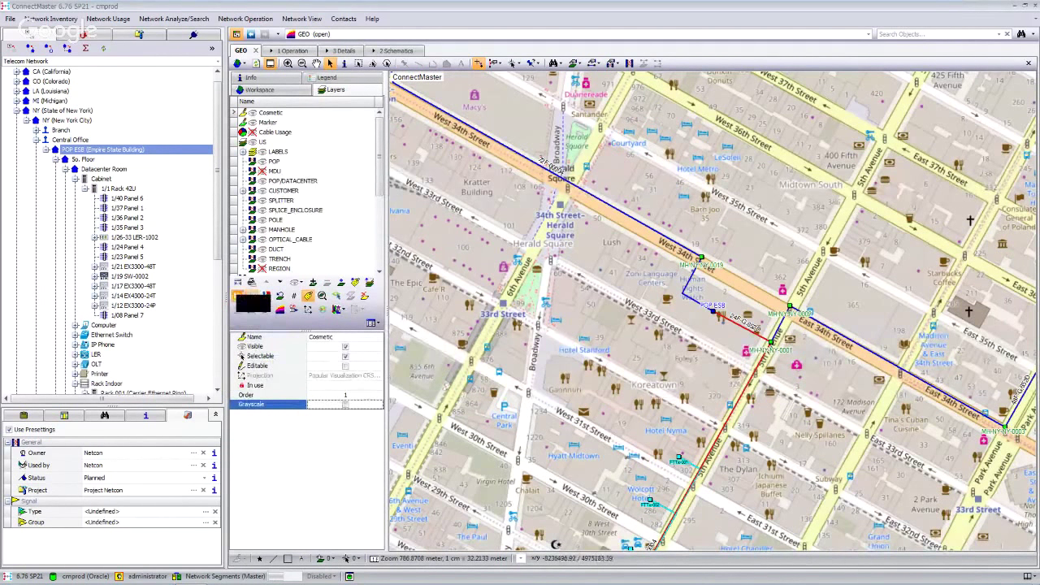
{"action": "left_click", "coordinate": [239, 296]}
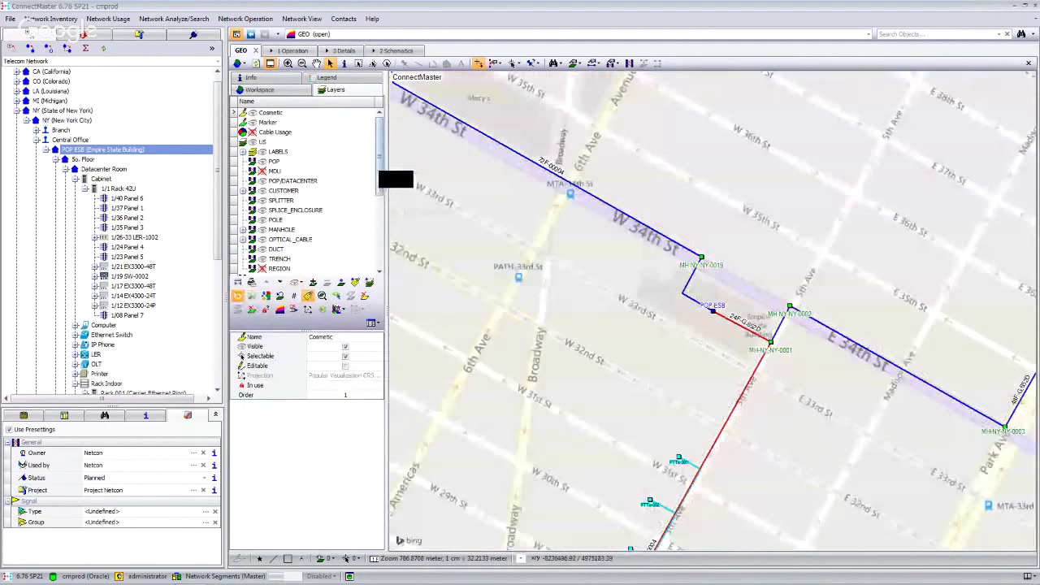
Set the imagery type of the Bing Maps layer to Hybrid.
{"action": "left_click_drag", "start_coordinate": [379, 173], "coordinate": [377, 273]}
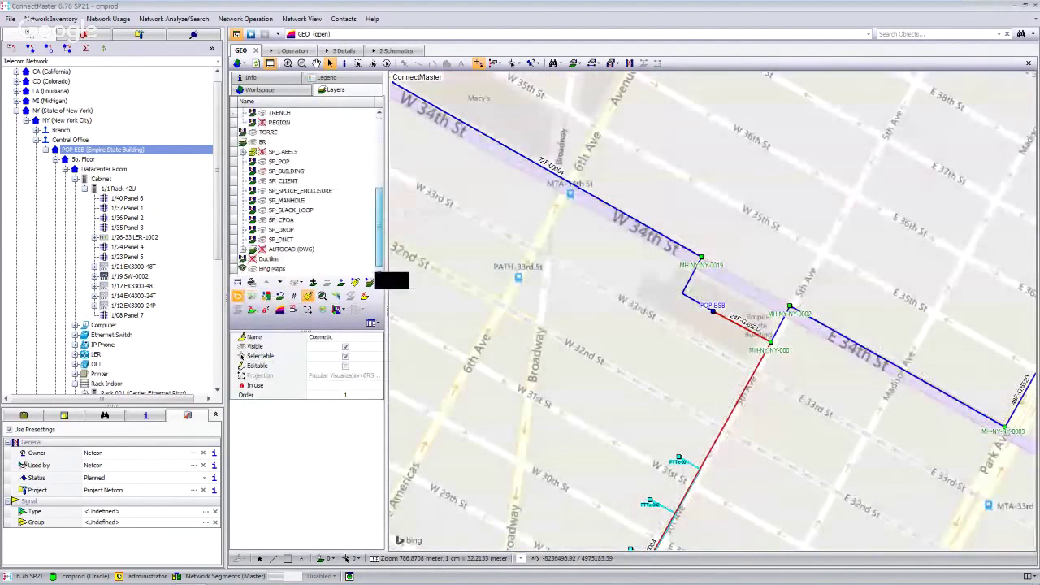
{"action": "left_click", "coordinate": [261, 268]}
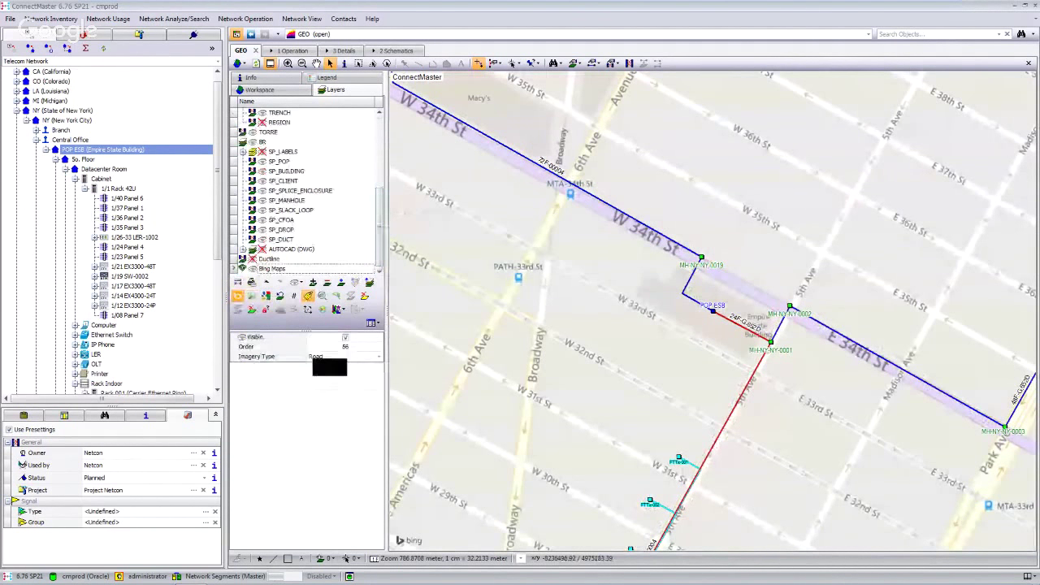
{"action": "left_click", "coordinate": [325, 357]}
{"action": "left_click", "coordinate": [380, 356]}
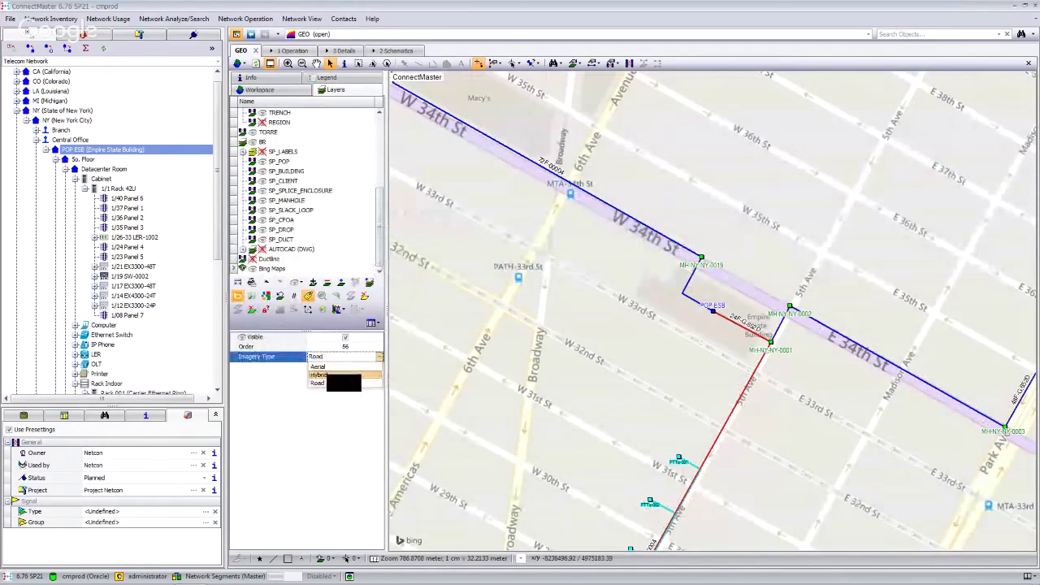
{"action": "left_click", "coordinate": [318, 375]}
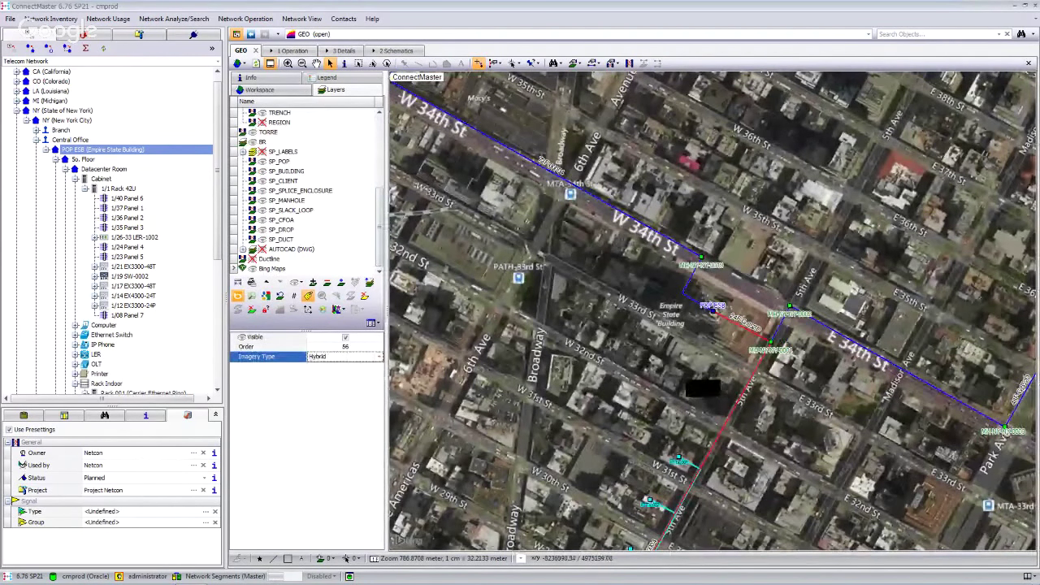
Select the optical cable along E 34th St on the map and examine the commands for its cable, duct and trench.
{"action": "left_click_drag", "start_coordinate": [825, 434], "coordinate": [590, 394]}
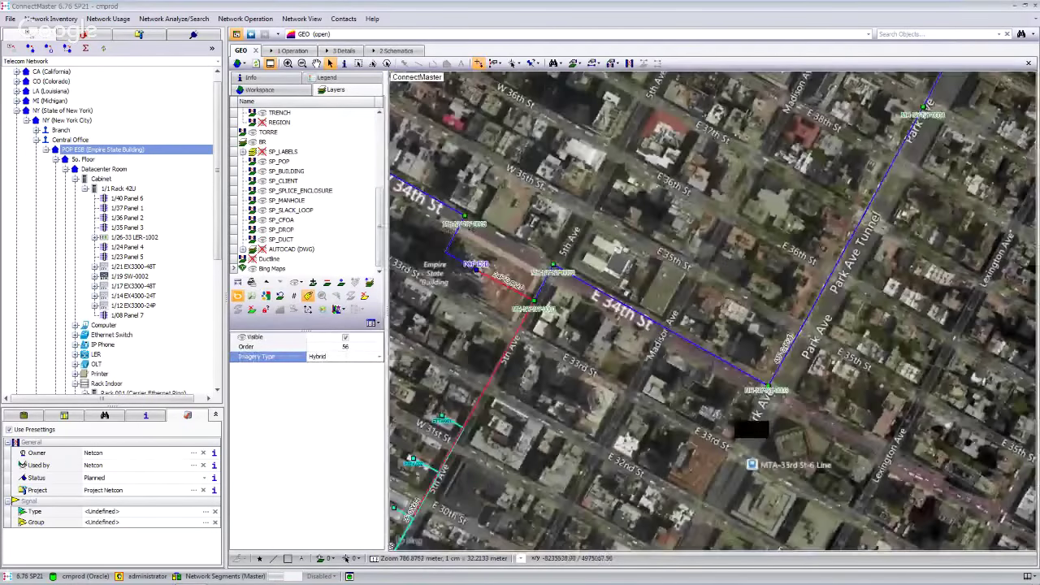
{"action": "left_click_drag", "start_coordinate": [741, 425], "coordinate": [623, 427]}
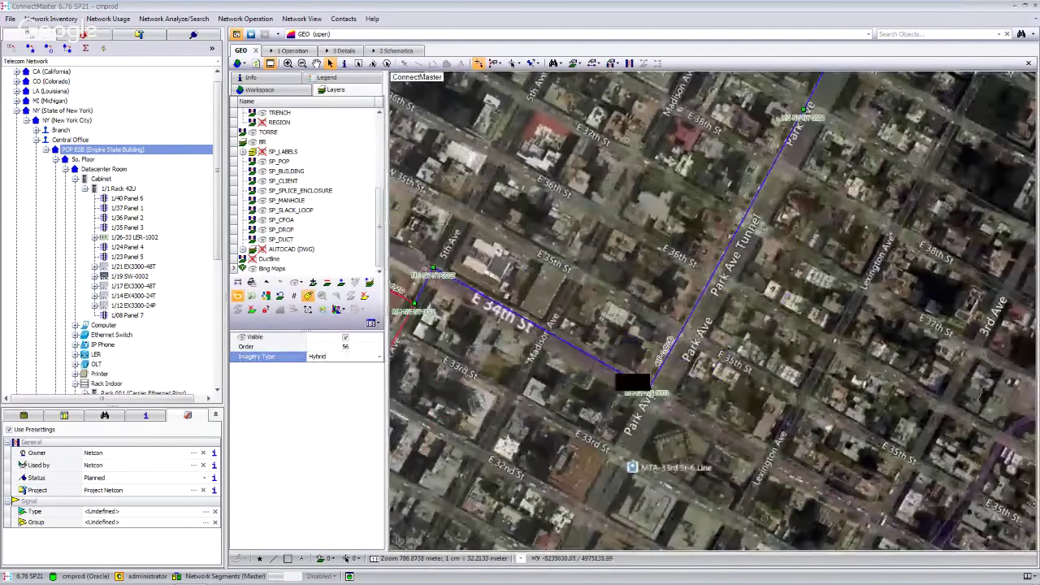
{"action": "left_click", "coordinate": [616, 371]}
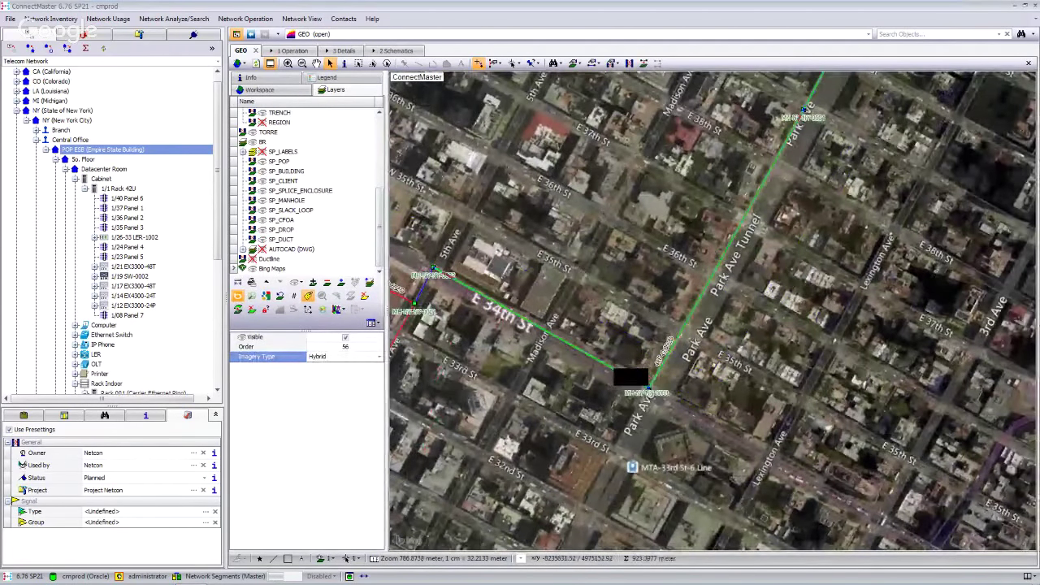
{"action": "right_click", "coordinate": [616, 371]}
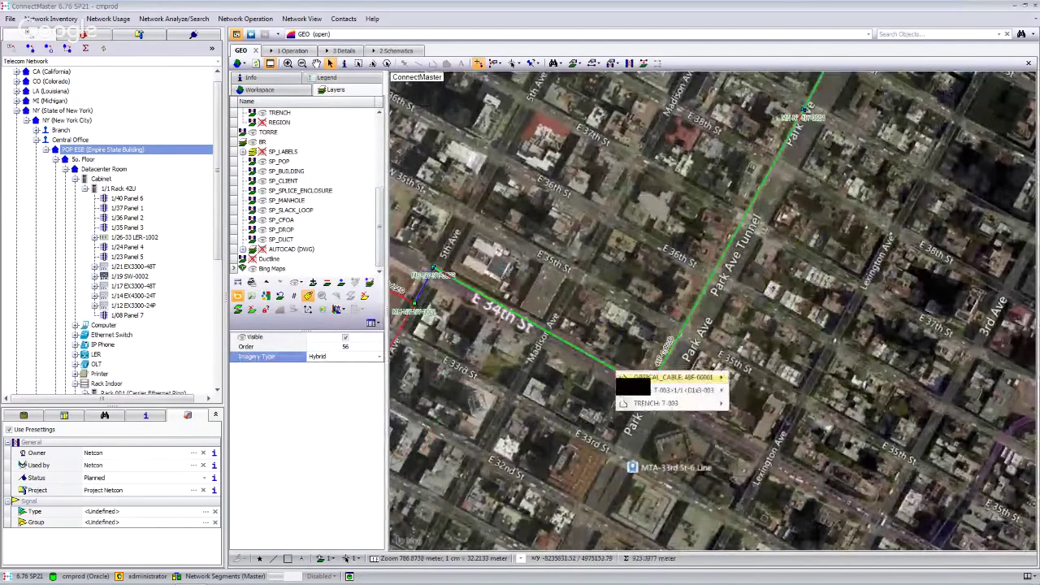
{"action": "mouse_move", "coordinate": [674, 403]}
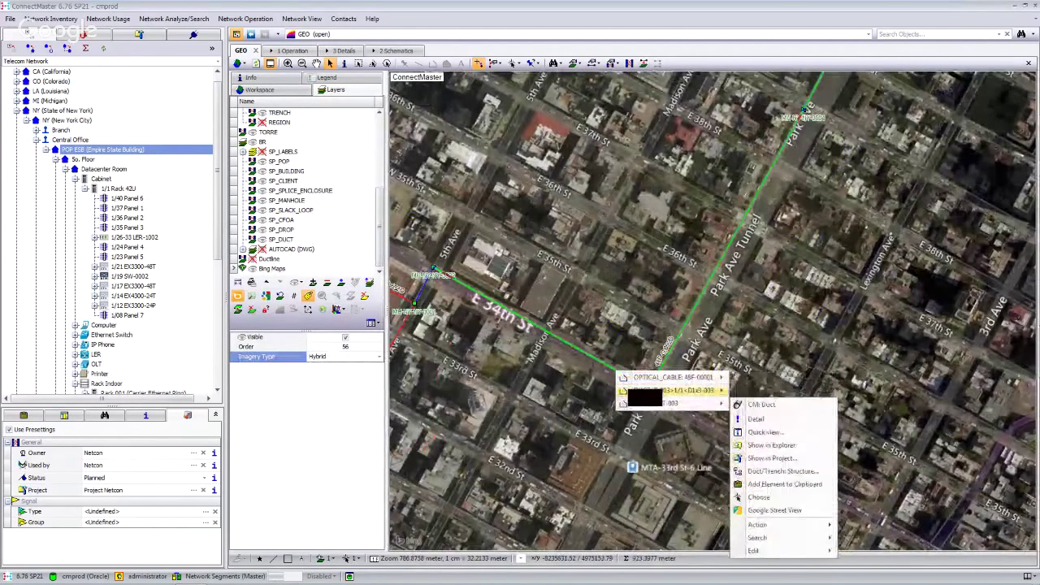
{"action": "mouse_move", "coordinate": [674, 378]}
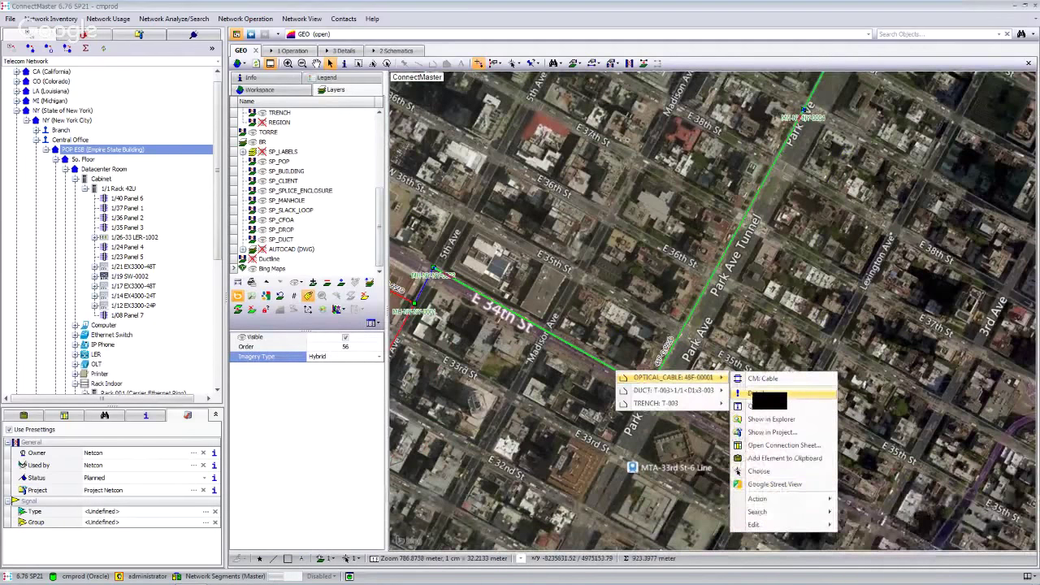
{"action": "left_click", "coordinate": [756, 394]}
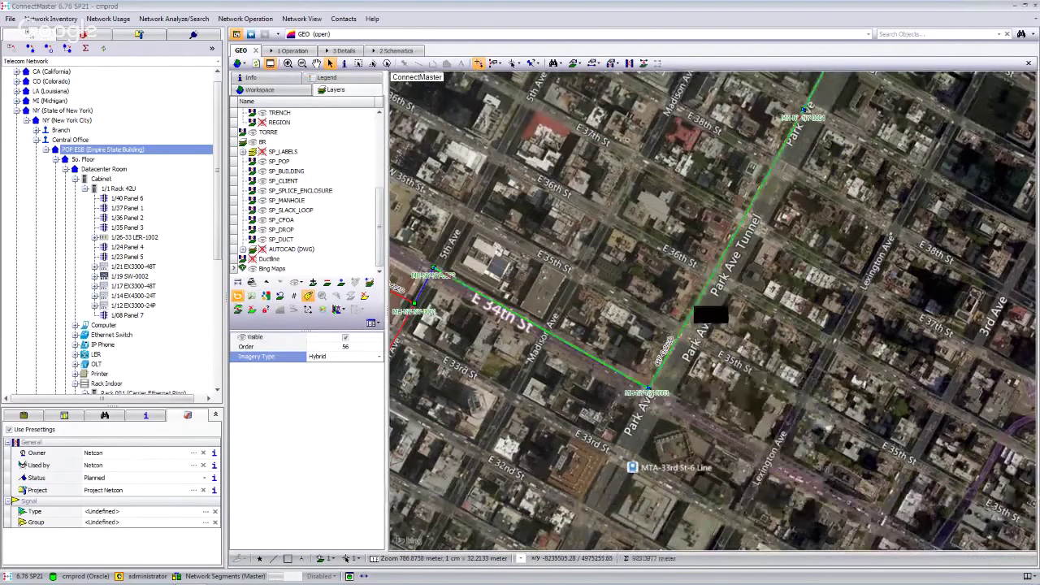
Open the details of duct D1x3-004, which runs in trench T-004 along Park Ave.
{"action": "right_click", "coordinate": [697, 310]}
{"action": "mouse_move", "coordinate": [699, 315]}
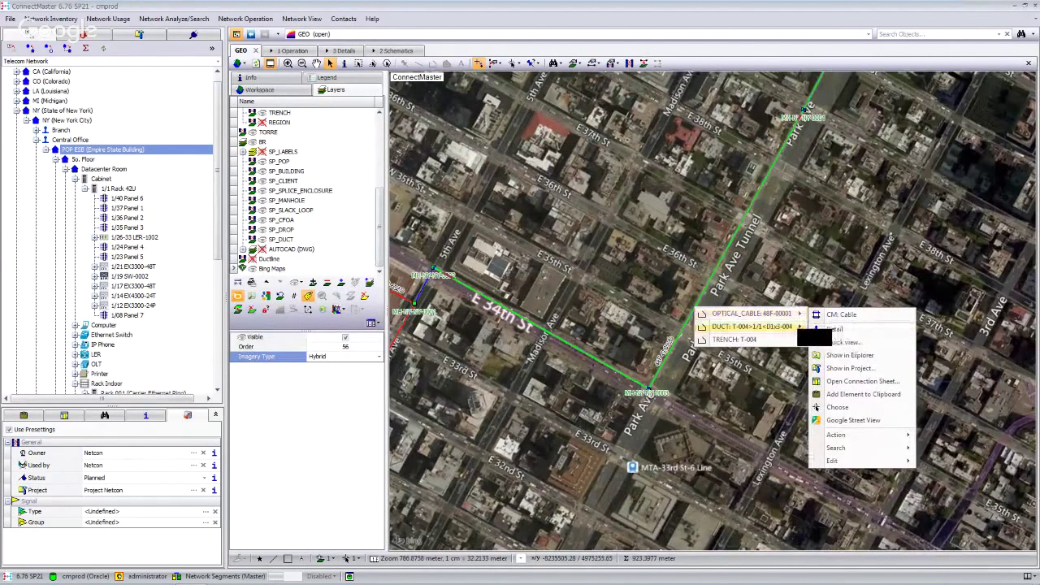
{"action": "mouse_move", "coordinate": [789, 327]}
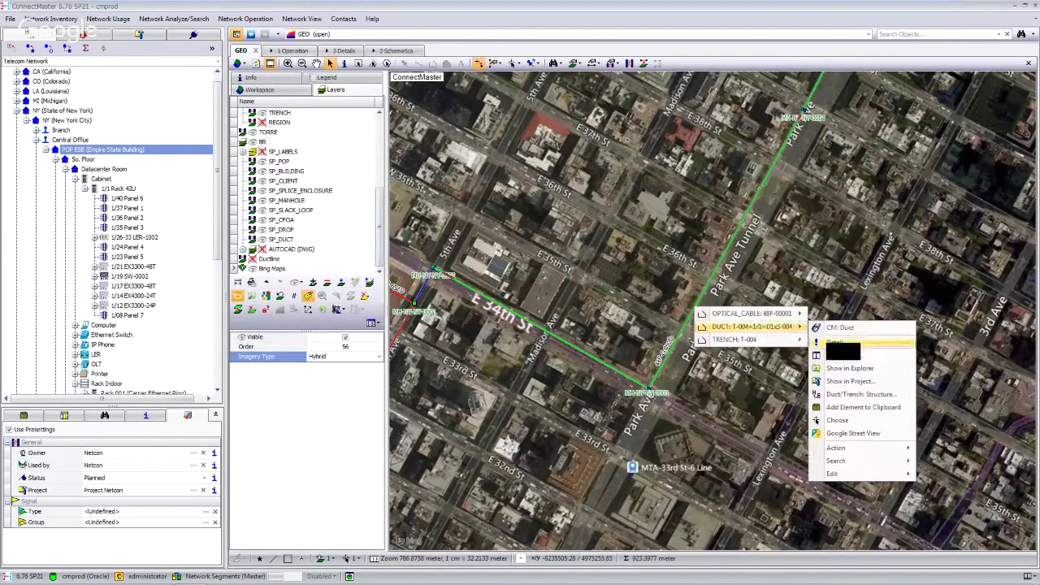
{"action": "left_click", "coordinate": [837, 342]}
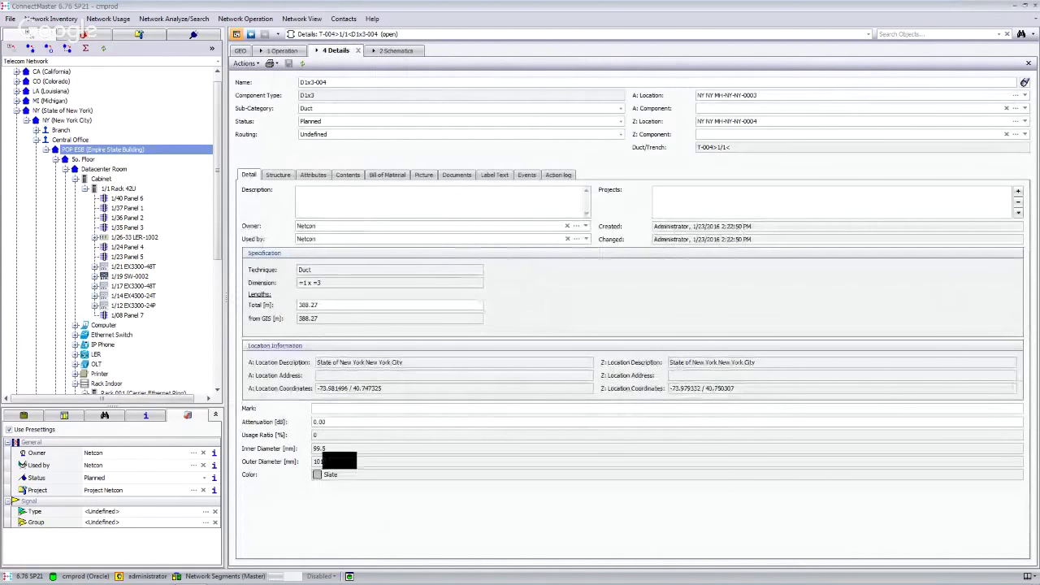
Examine the duct's inner structure and its cable 48F-00001, review the general details and close the record.
{"action": "left_click", "coordinate": [278, 175]}
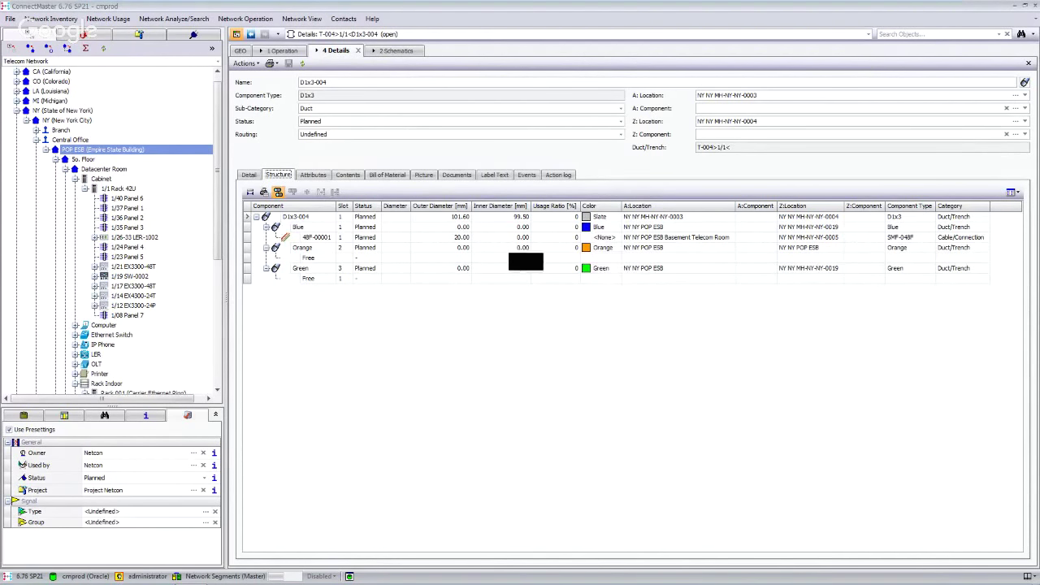
{"action": "left_click", "coordinate": [314, 237]}
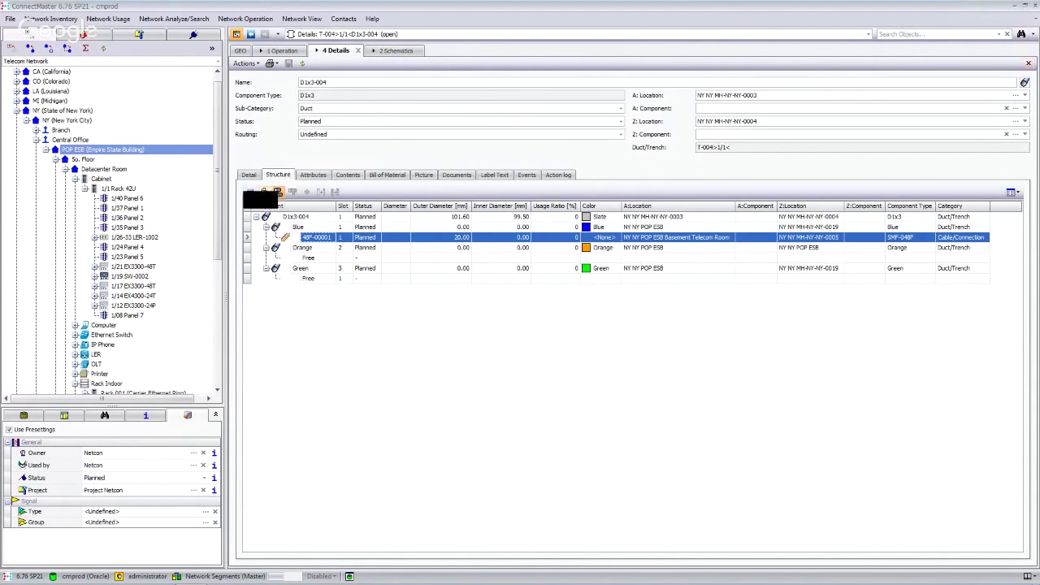
{"action": "left_click", "coordinate": [249, 175]}
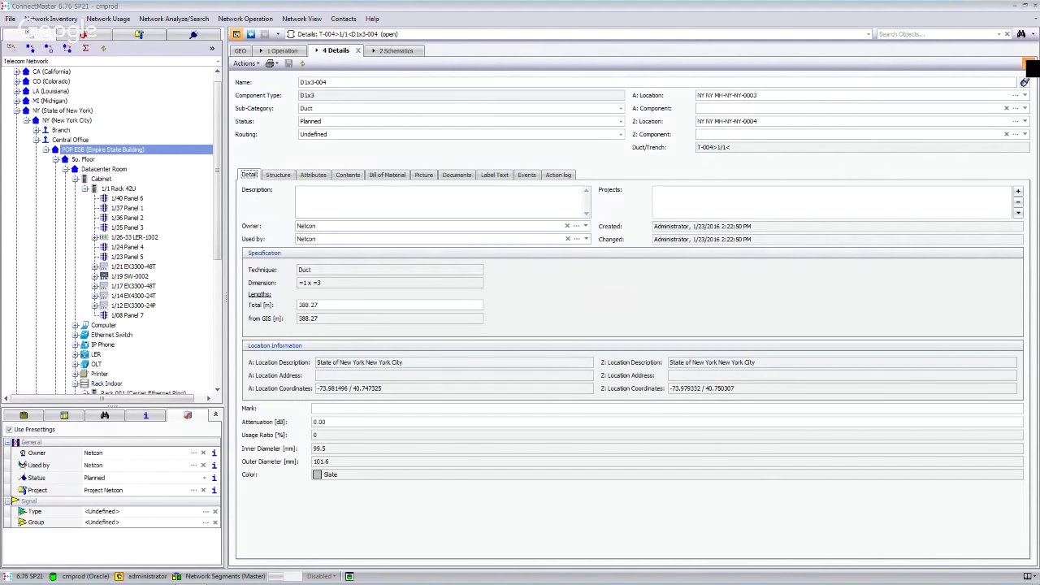
{"action": "left_click", "coordinate": [1028, 63]}
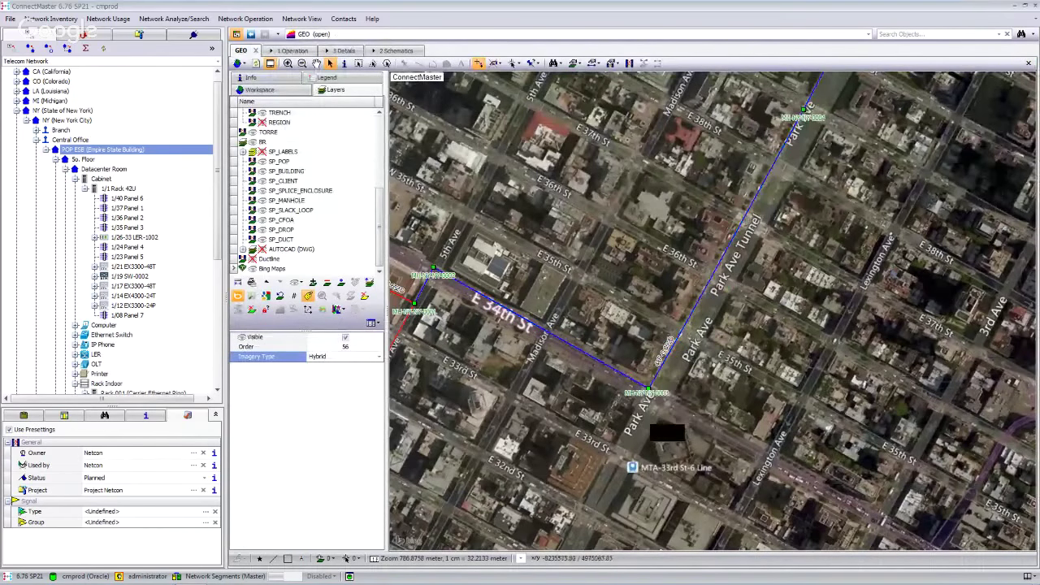
Check the commands offered for duct D1x3-004 and trench T-004 at the Park Ave segment, leaving without choosing one.
{"action": "left_click_drag", "start_coordinate": [666, 433], "coordinate": [679, 373]}
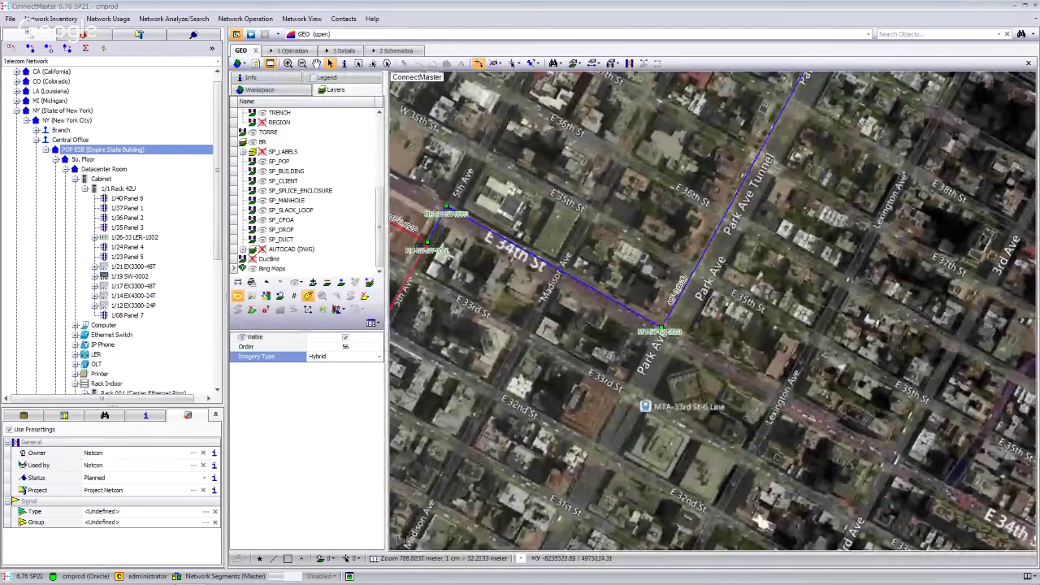
{"action": "left_click", "coordinate": [700, 268]}
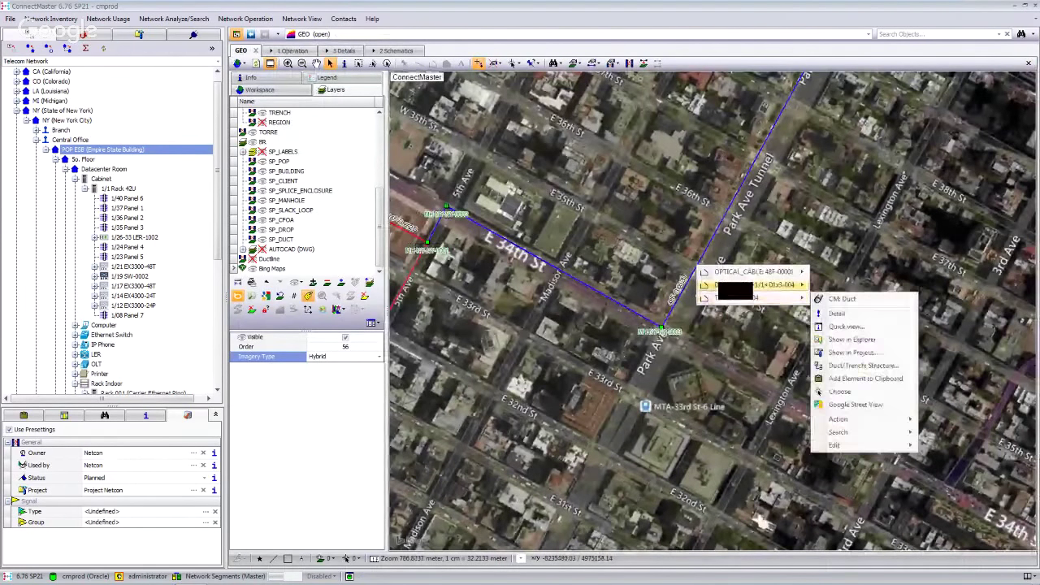
{"action": "mouse_move", "coordinate": [732, 286]}
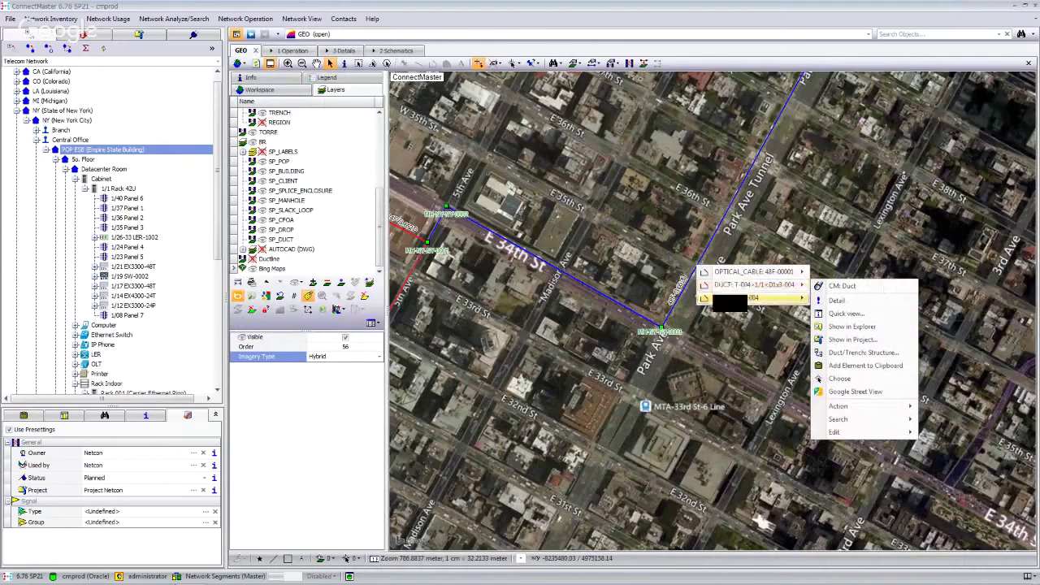
{"action": "mouse_move", "coordinate": [756, 297]}
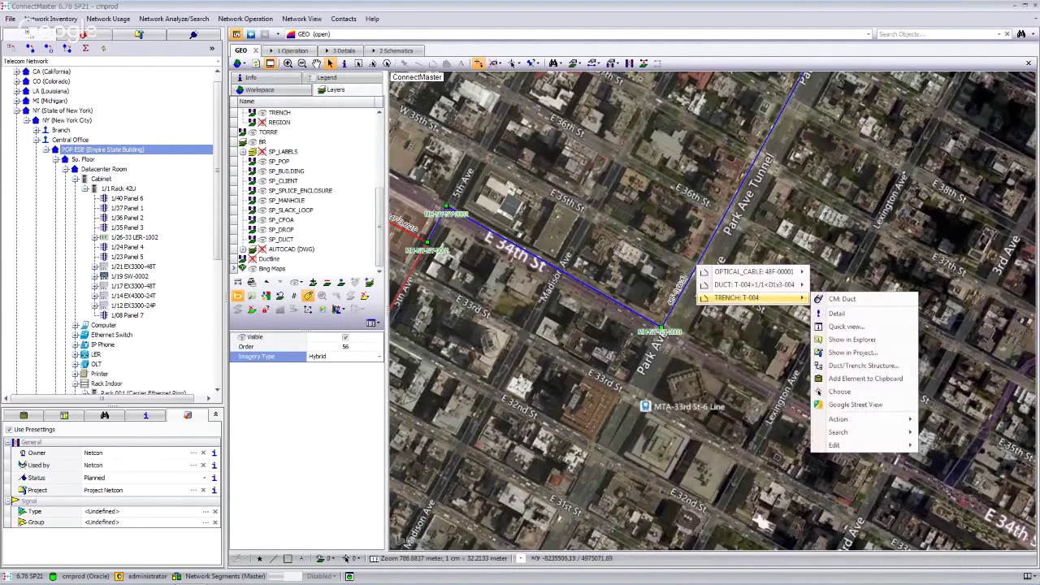
{"action": "left_click", "coordinate": [707, 361]}
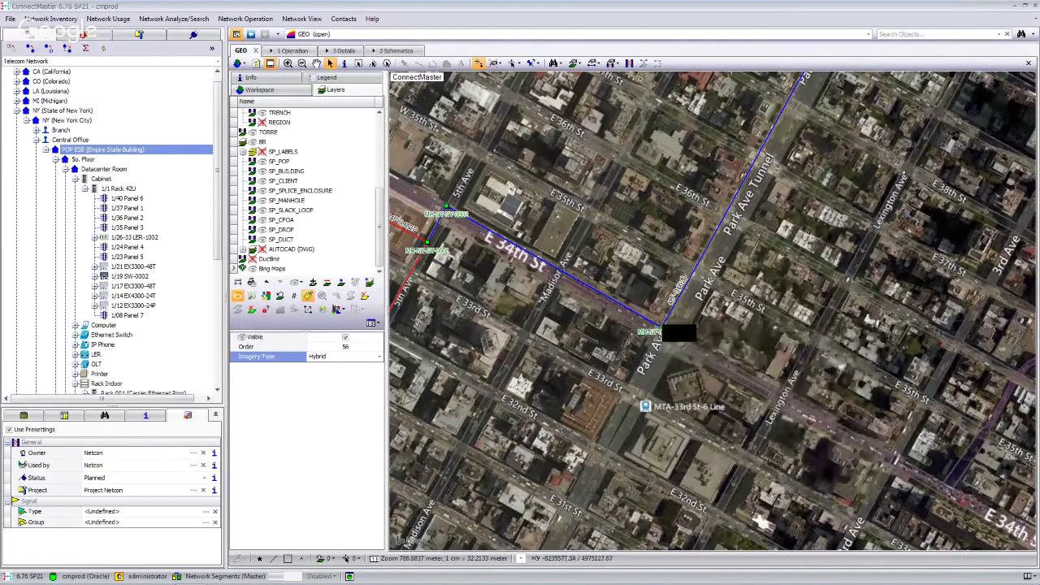
Show manhole MH-NY-NY-0003 in the explorer and expand its vault and trench contents.
{"action": "right_click", "coordinate": [662, 333]}
{"action": "mouse_move", "coordinate": [675, 334]}
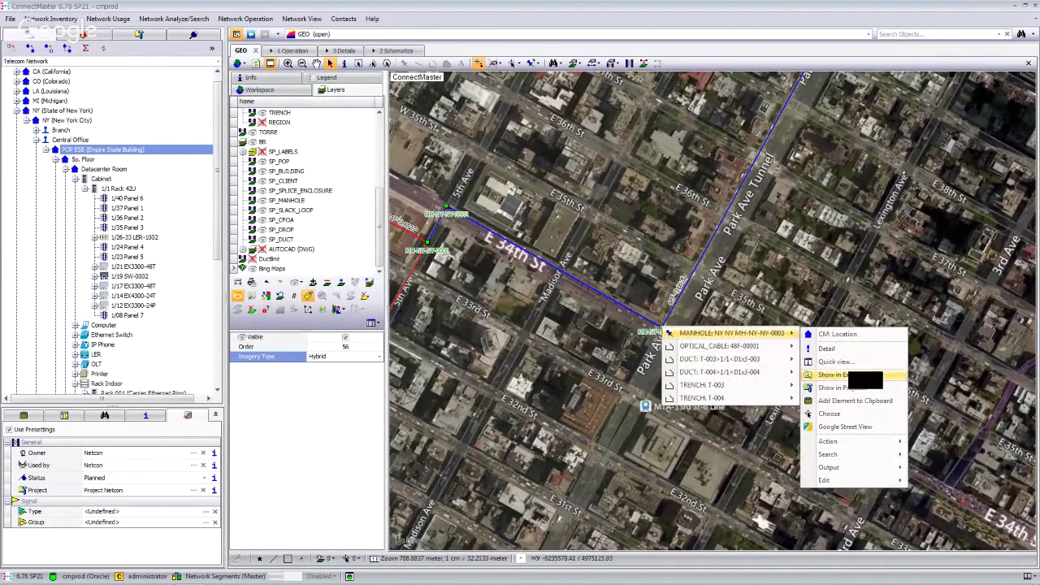
{"action": "left_click", "coordinate": [833, 375]}
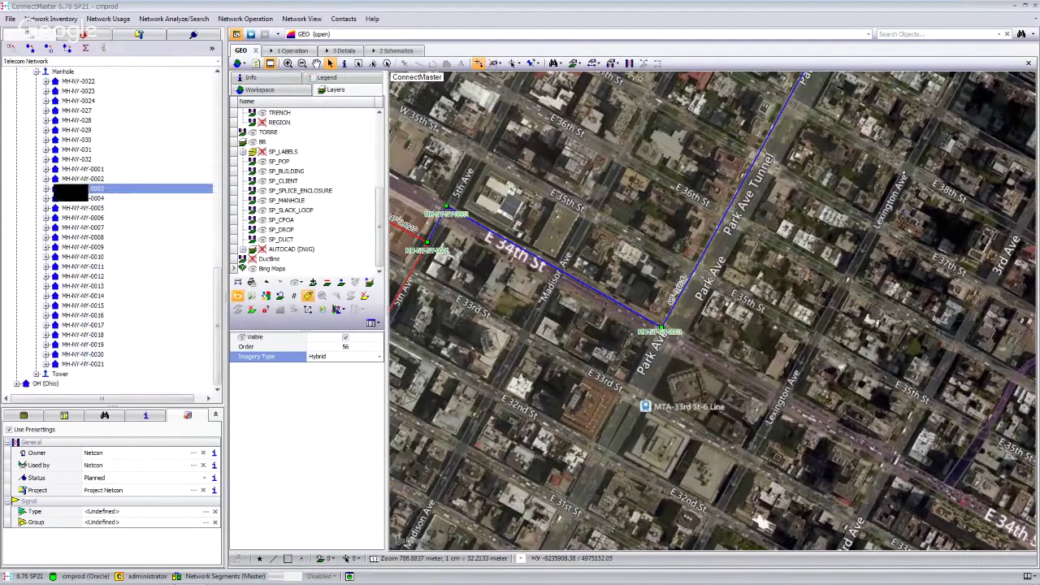
{"action": "left_click", "coordinate": [47, 189]}
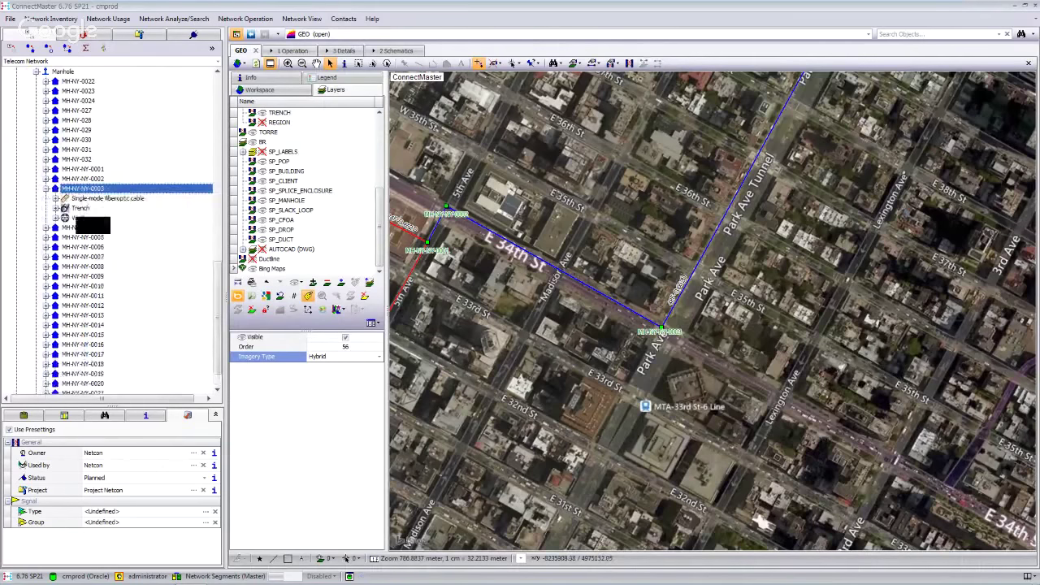
{"action": "left_click", "coordinate": [55, 218]}
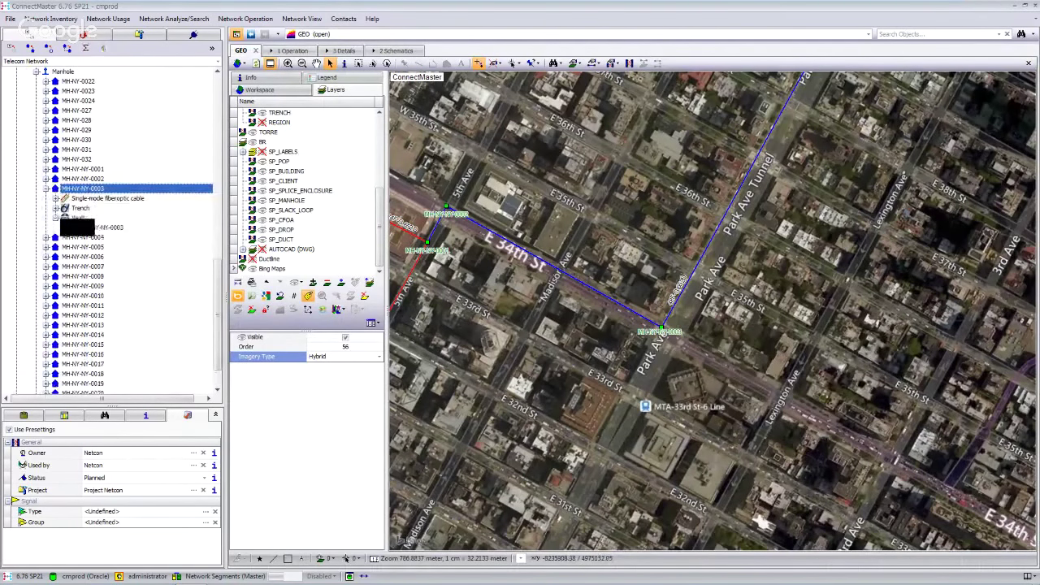
{"action": "left_click", "coordinate": [79, 228]}
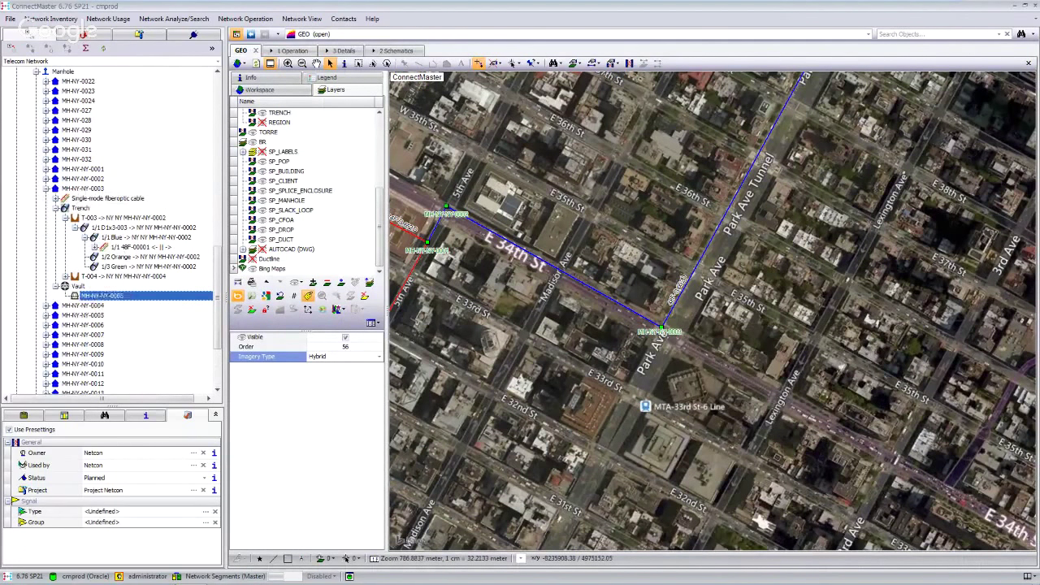
Open the details of the vault in manhole MH-NY-NY-0003 and view its picture and wall layout.
{"action": "right_click", "coordinate": [101, 297]}
{"action": "left_click", "coordinate": [155, 316]}
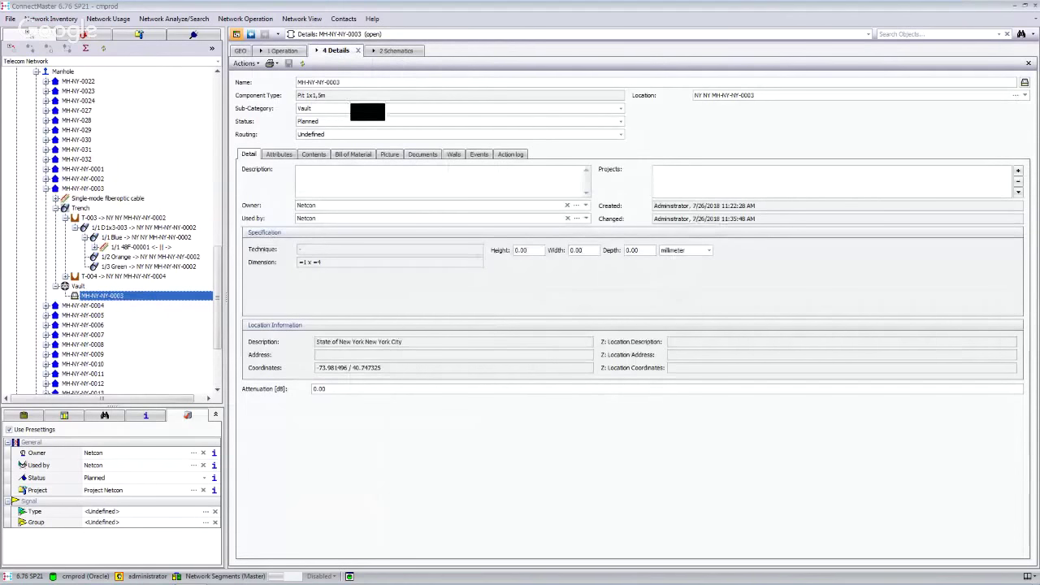
{"action": "left_click", "coordinate": [391, 154]}
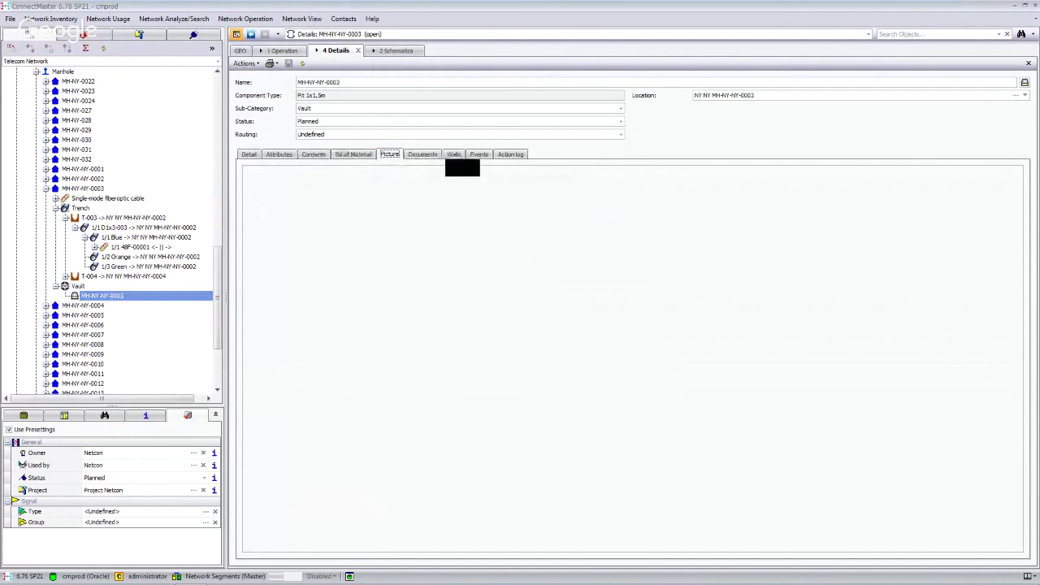
{"action": "left_click", "coordinate": [453, 154]}
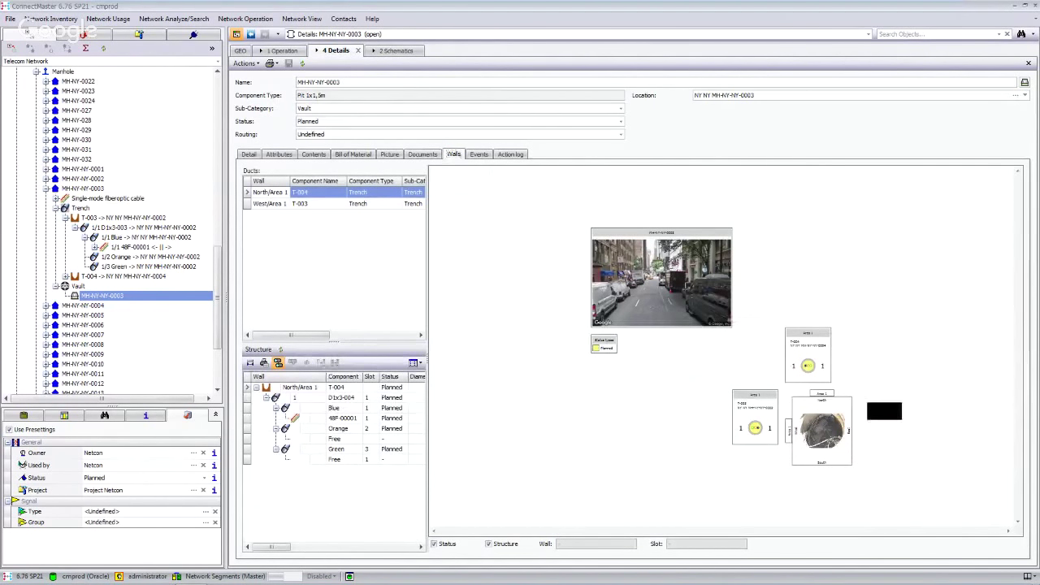
Show manhole MH-NY-NY-0003 from the network tree in the current map.
{"action": "left_click", "coordinate": [89, 188]}
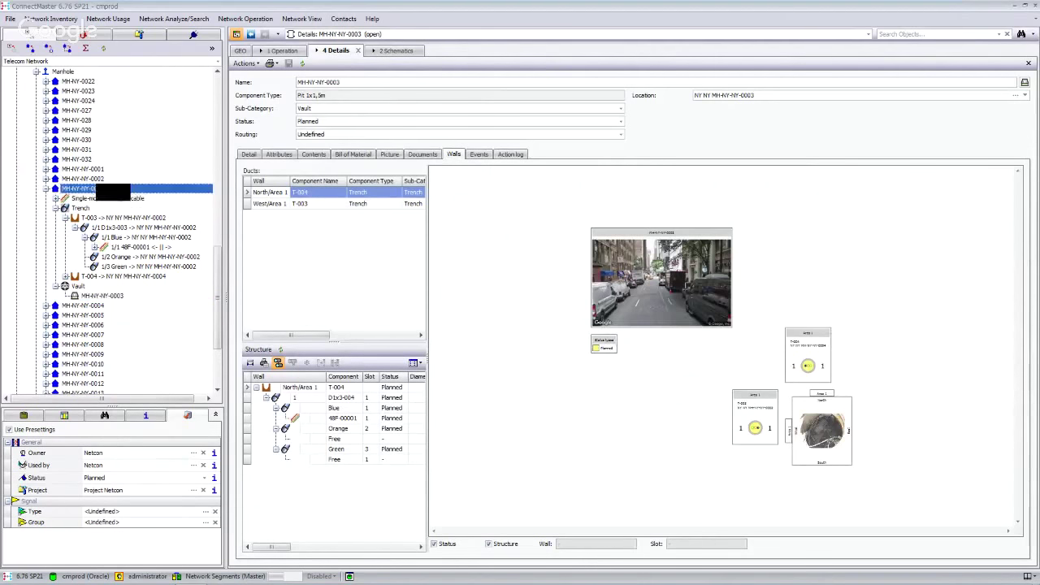
{"action": "right_click", "coordinate": [96, 189]}
{"action": "mouse_move", "coordinate": [158, 272]}
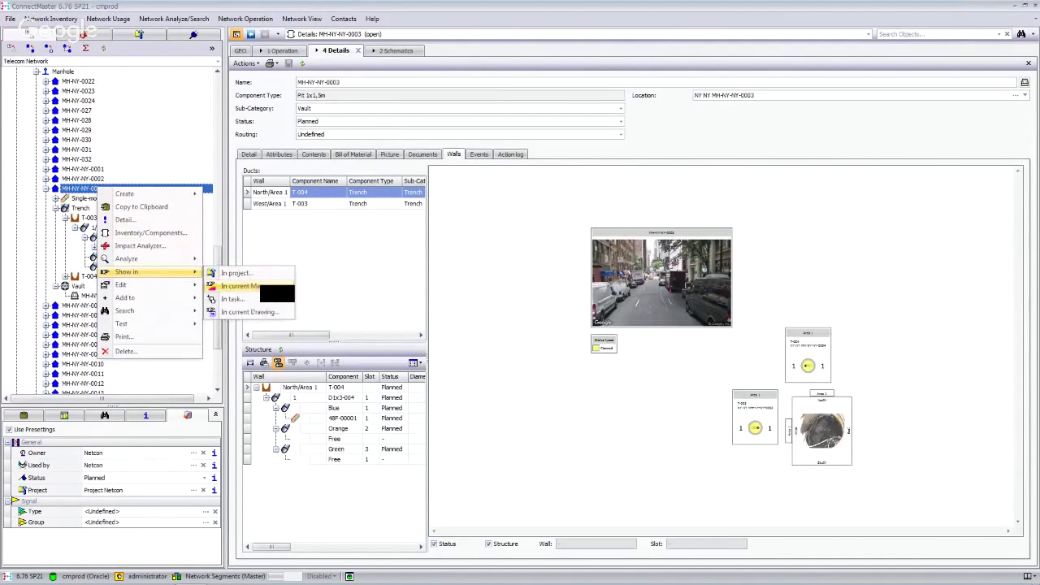
{"action": "left_click", "coordinate": [240, 286]}
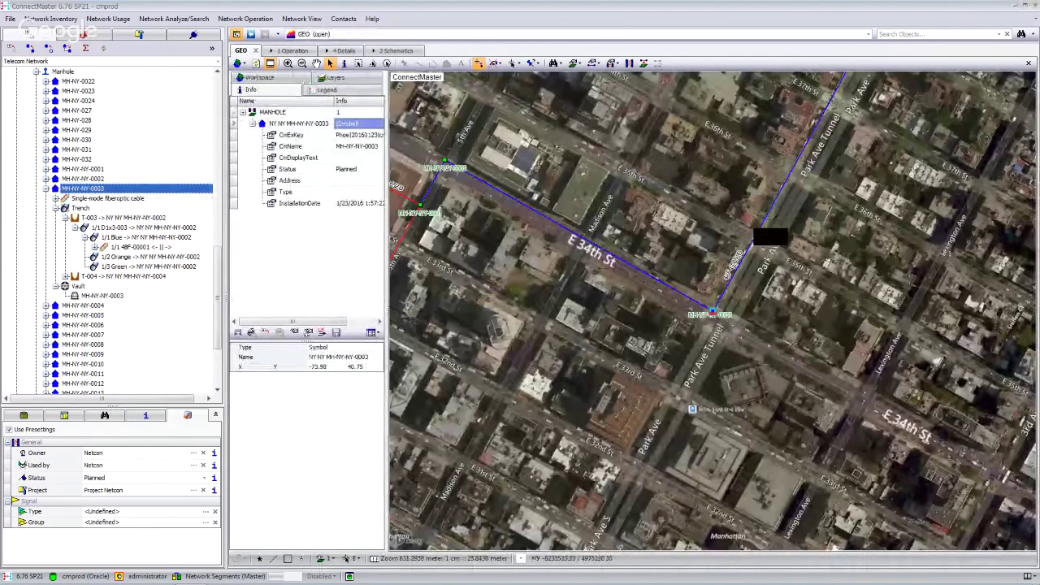
Return to the details of vault MH-NY-NY-0003 and examine its wall layout, street picture and the duct areas for trenches T-003 and T-004.
{"action": "left_click", "coordinate": [291, 50]}
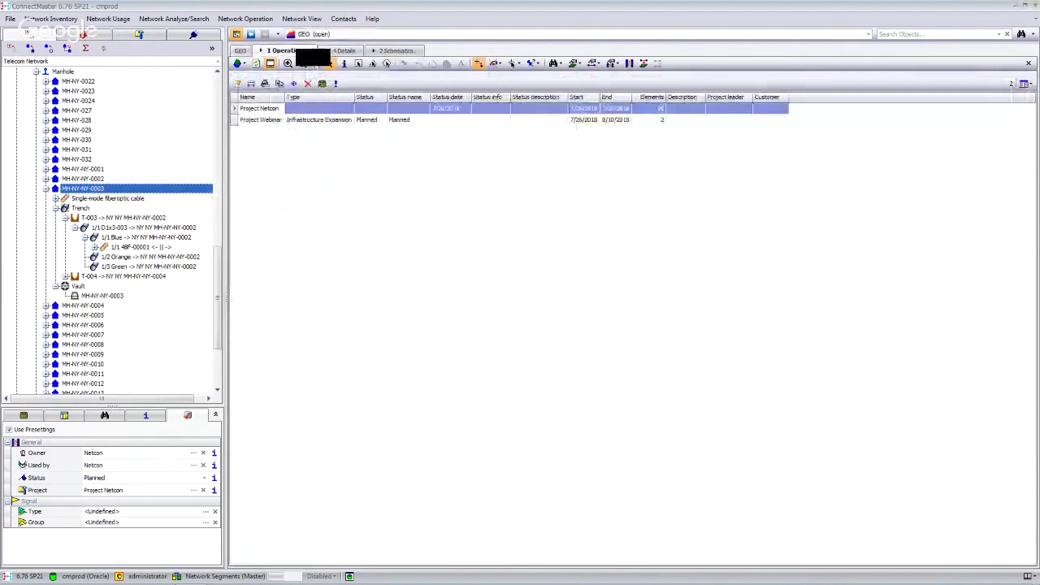
{"action": "left_click", "coordinate": [335, 51]}
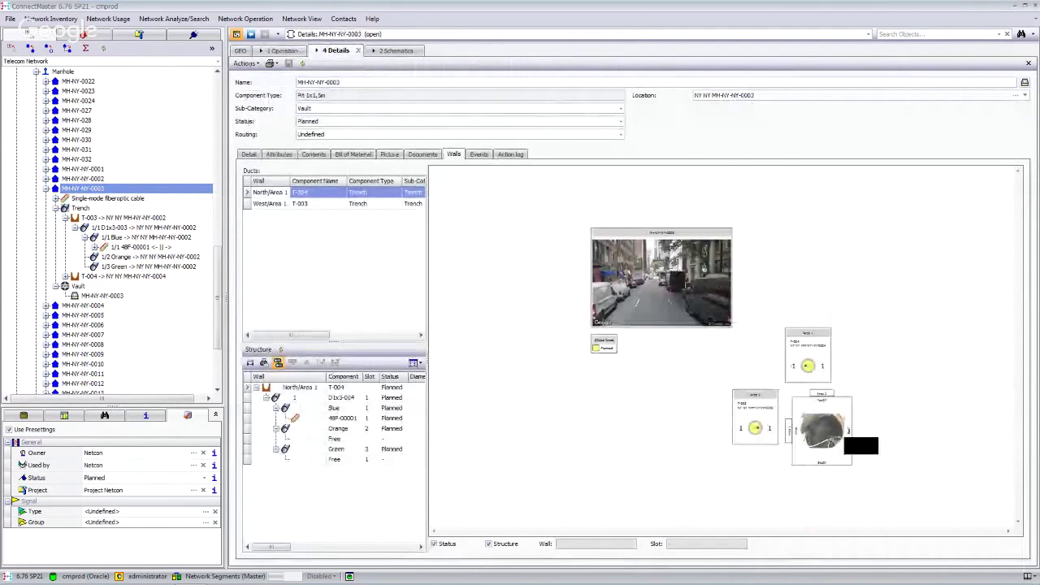
{"action": "scroll", "coordinate": [862, 446], "scroll_direction": "up", "scroll_amount": 3}
{"action": "scroll", "coordinate": [868, 466], "scroll_direction": "up", "scroll_amount": 1}
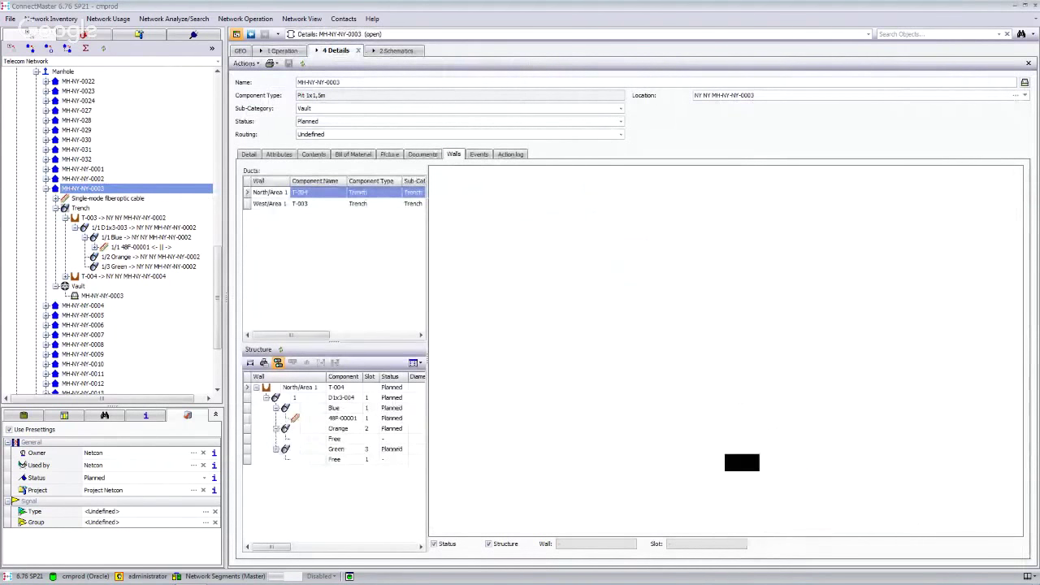
{"action": "scroll", "coordinate": [726, 414], "scroll_direction": "down", "scroll_amount": 2}
{"action": "scroll", "coordinate": [767, 477], "scroll_direction": "up", "scroll_amount": 3}
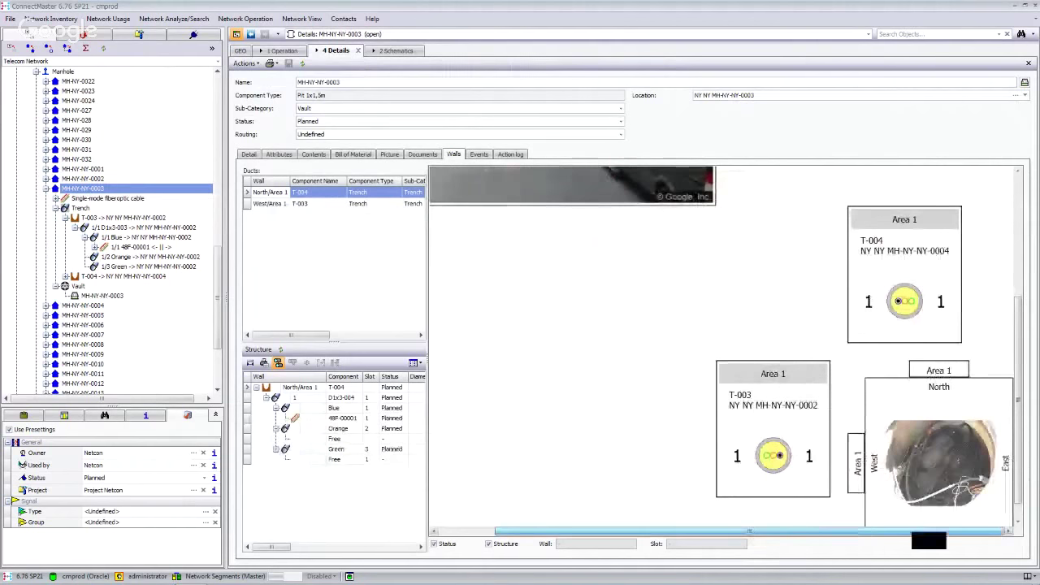
{"action": "scroll", "coordinate": [884, 491], "scroll_direction": "down", "scroll_amount": 1}
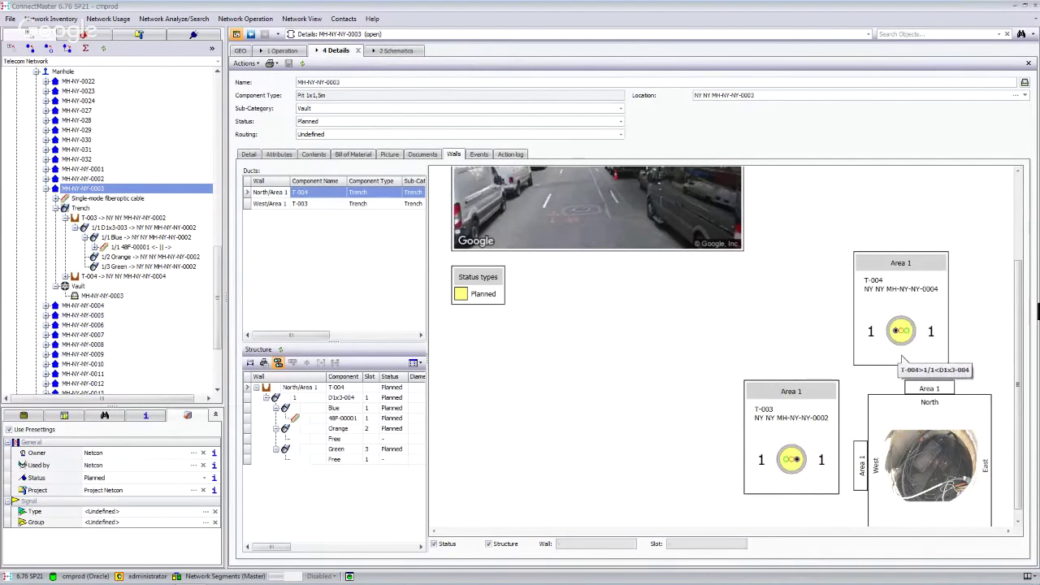
{"action": "scroll", "coordinate": [902, 360], "scroll_direction": "up", "scroll_amount": 2}
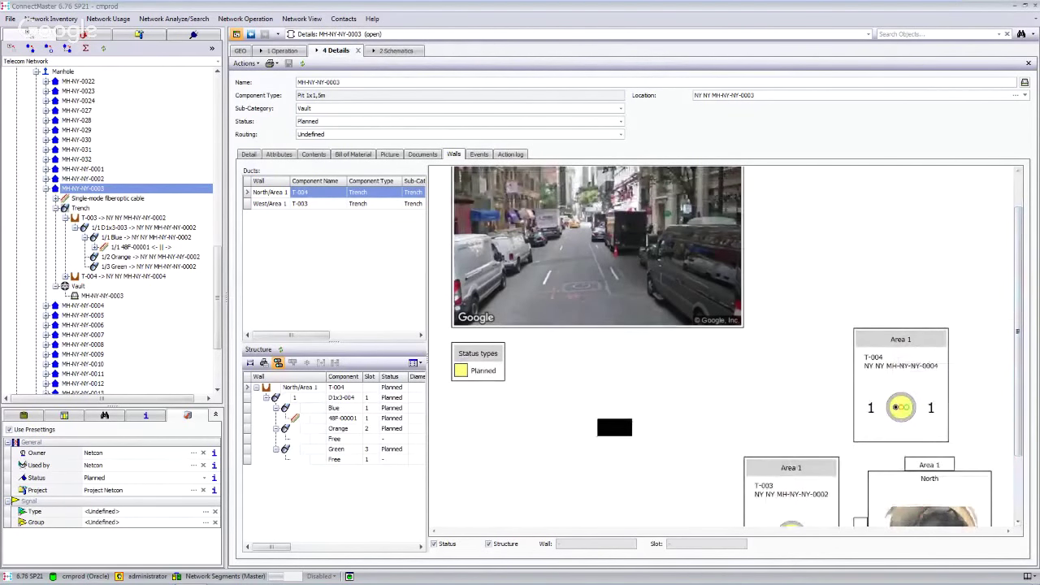
{"action": "scroll", "coordinate": [588, 447], "scroll_direction": "down", "scroll_amount": 1}
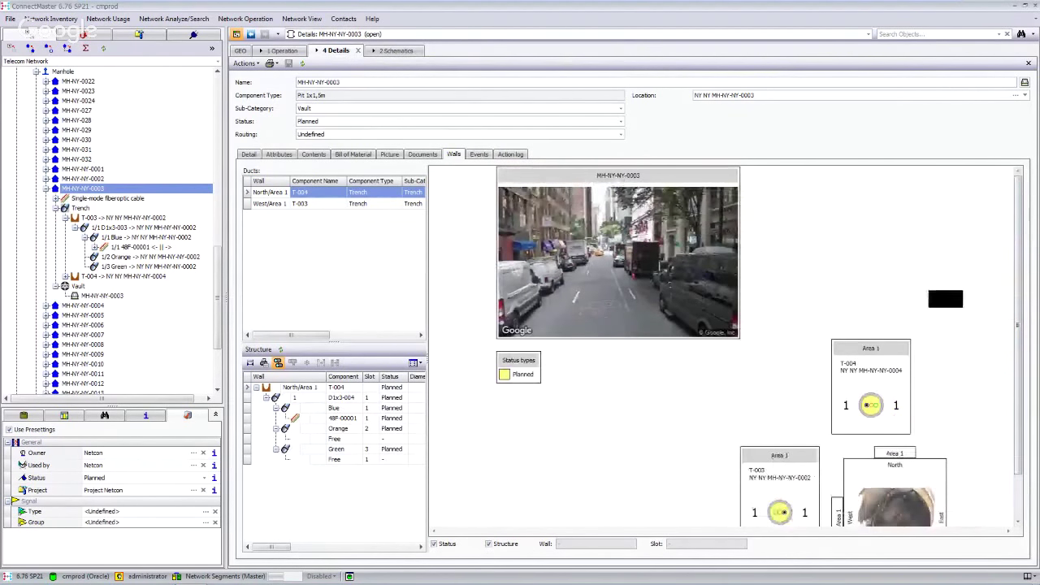
{"action": "left_click_drag", "start_coordinate": [1017, 303], "coordinate": [1019, 342]}
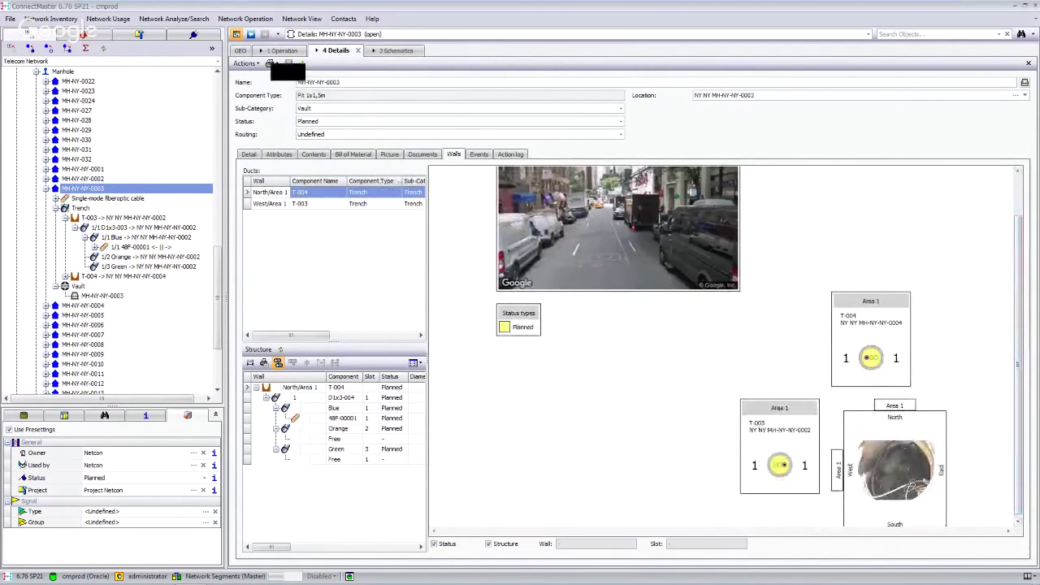
Generate the Manhole walls report for vault MH-NY-NY-0003, review its layout and component table, and close it.
{"action": "left_click", "coordinate": [271, 63]}
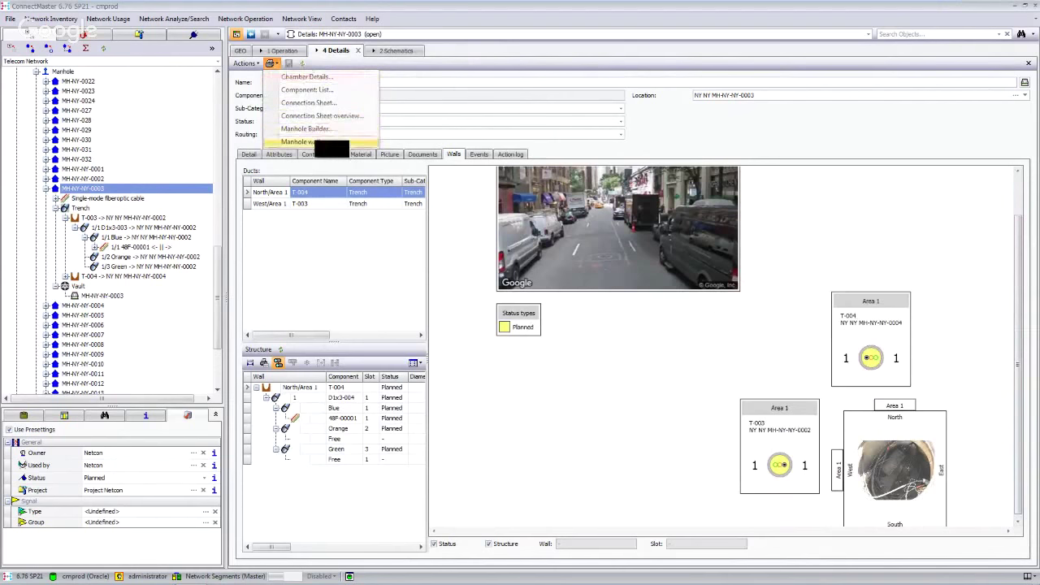
{"action": "left_click", "coordinate": [321, 130]}
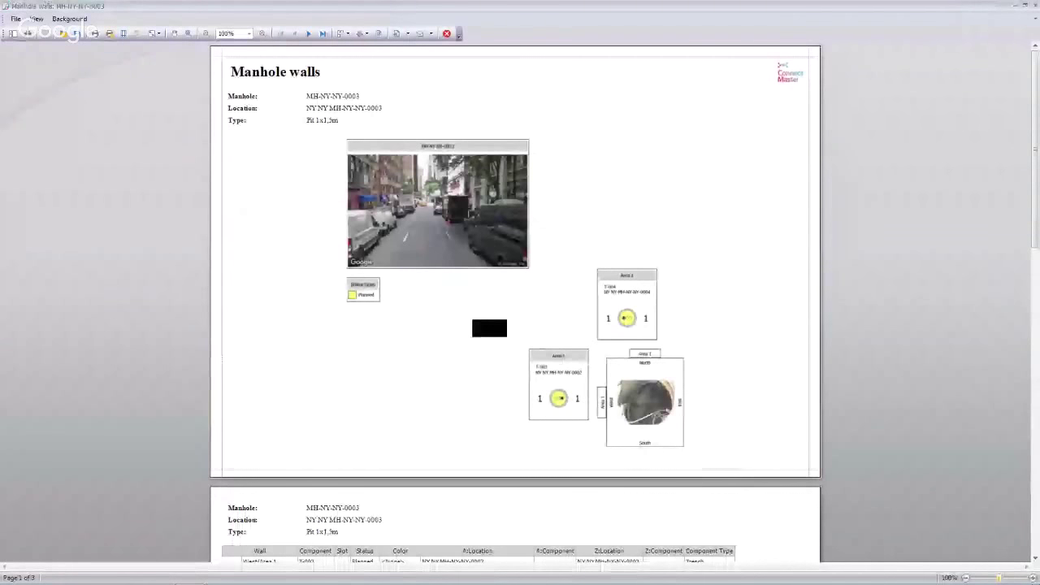
{"action": "scroll", "coordinate": [676, 409], "scroll_direction": "down", "scroll_amount": 3}
{"action": "scroll", "coordinate": [516, 326], "scroll_direction": "down", "scroll_amount": 1}
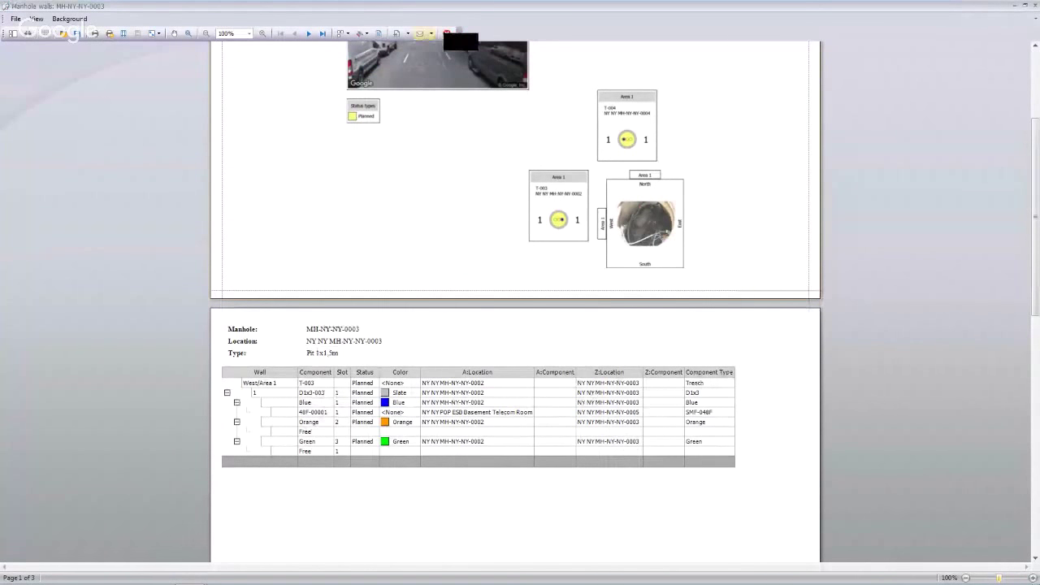
{"action": "left_click", "coordinate": [447, 34]}
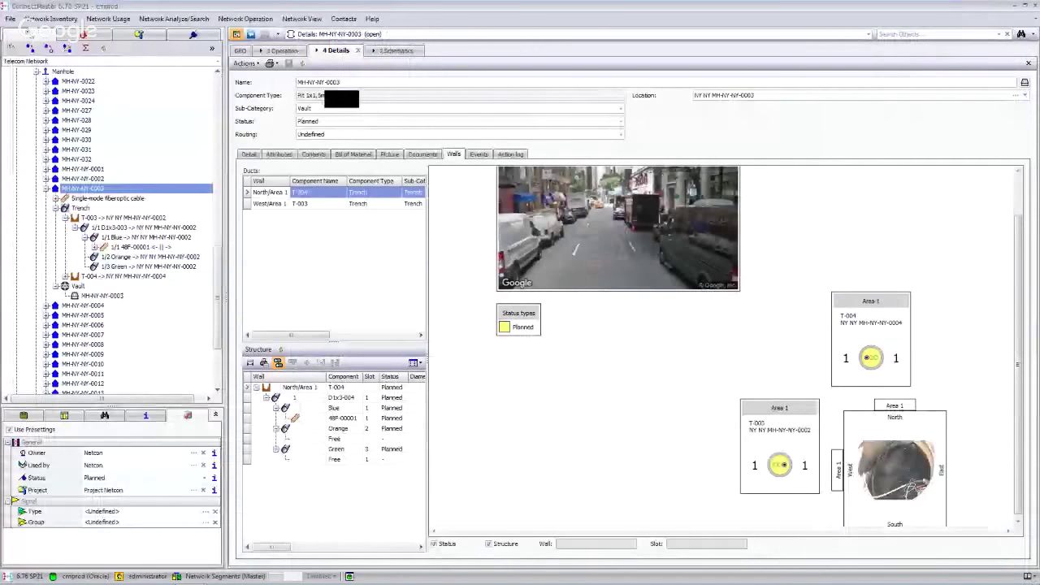
Open the details of optical cable 48F-00001 from the Park Ave line on the map and view its cable segments.
{"action": "left_click", "coordinate": [240, 51]}
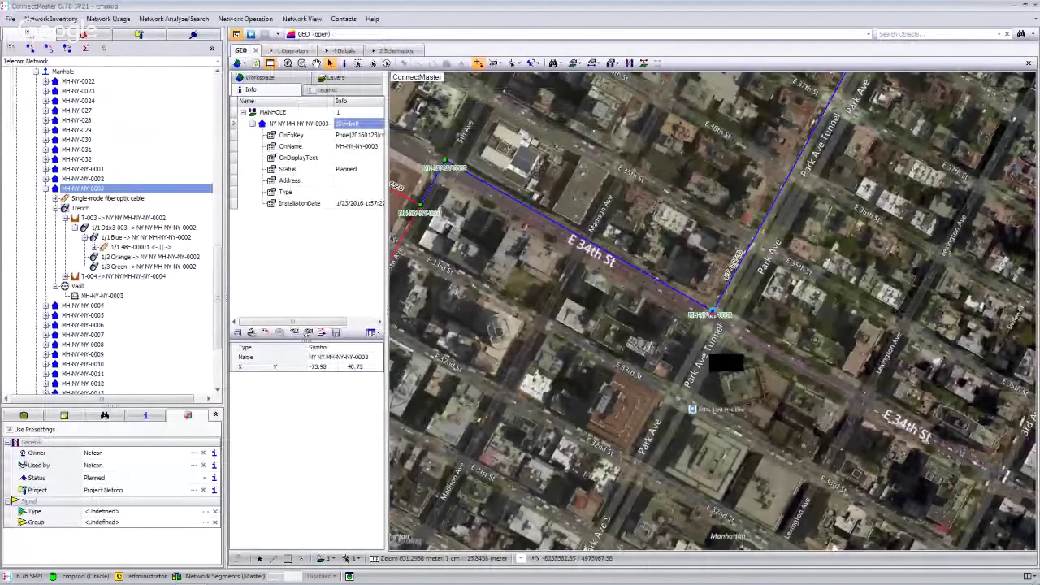
{"action": "right_click", "coordinate": [750, 243]}
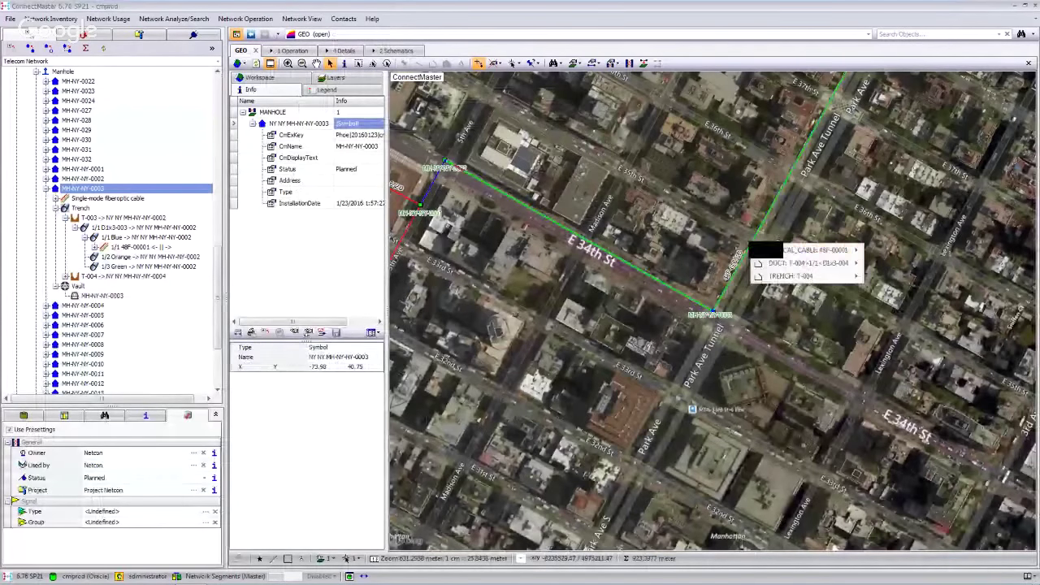
{"action": "mouse_move", "coordinate": [805, 250]}
{"action": "left_click", "coordinate": [894, 265]}
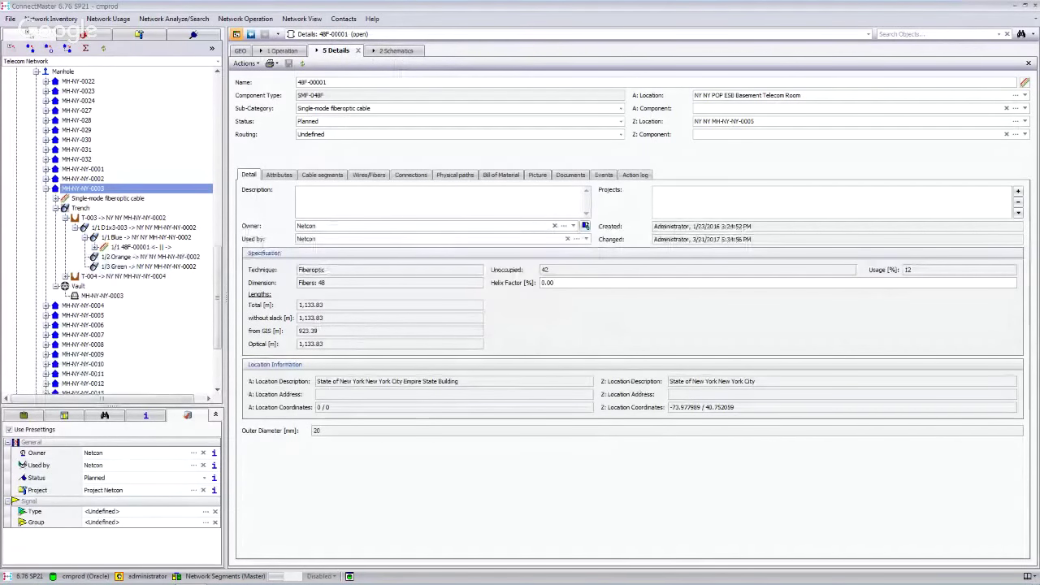
{"action": "left_click", "coordinate": [326, 174]}
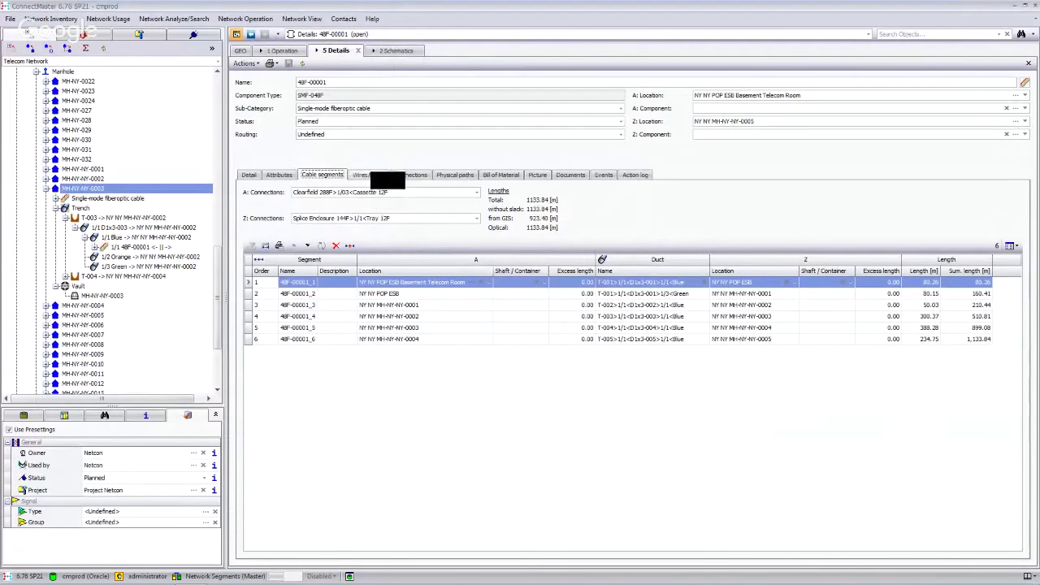
View the wires and fibers of cable 48F-00001, expanding Tube2 and Tube3 and collapsing them again.
{"action": "left_click", "coordinate": [362, 175]}
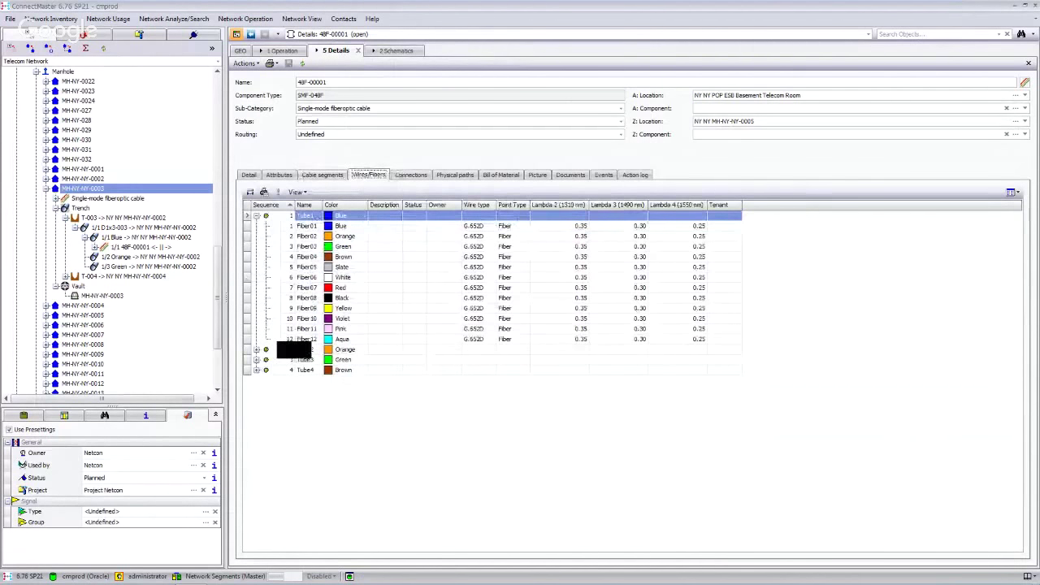
{"action": "left_click", "coordinate": [256, 349]}
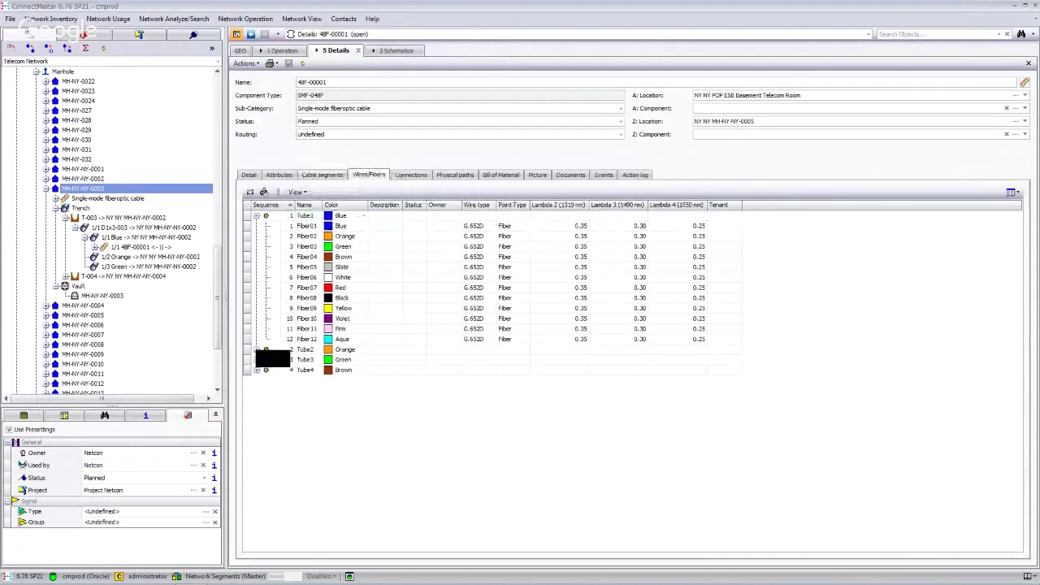
{"action": "left_click", "coordinate": [257, 349]}
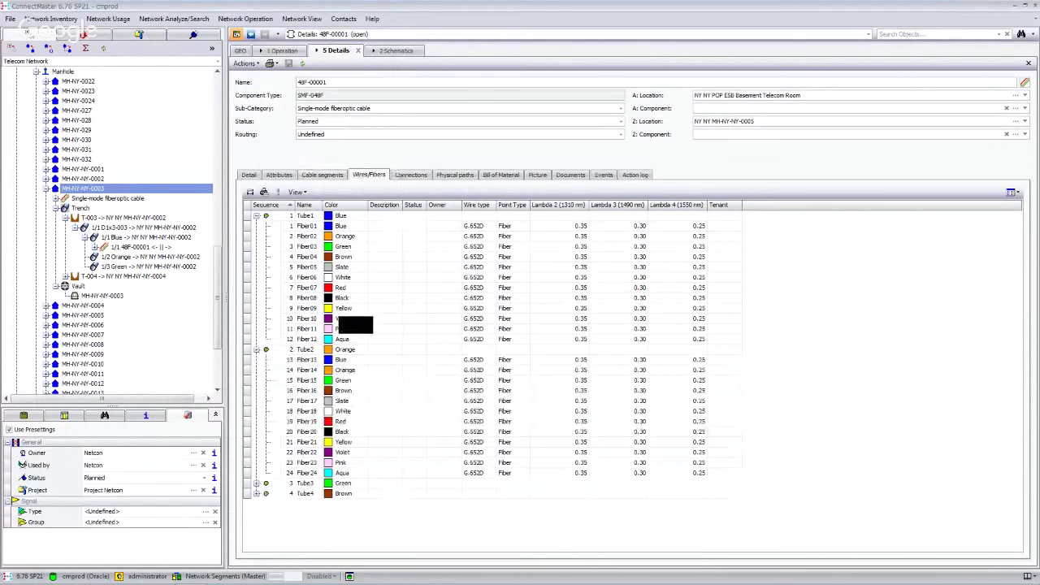
{"action": "left_click", "coordinate": [257, 483]}
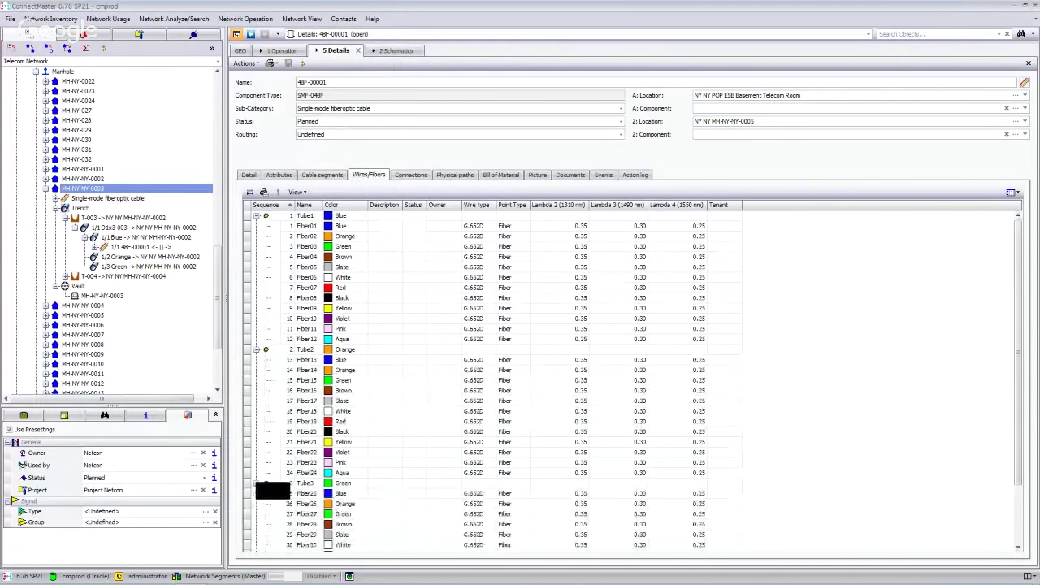
{"action": "left_click", "coordinate": [257, 350]}
{"action": "left_click", "coordinate": [257, 359]}
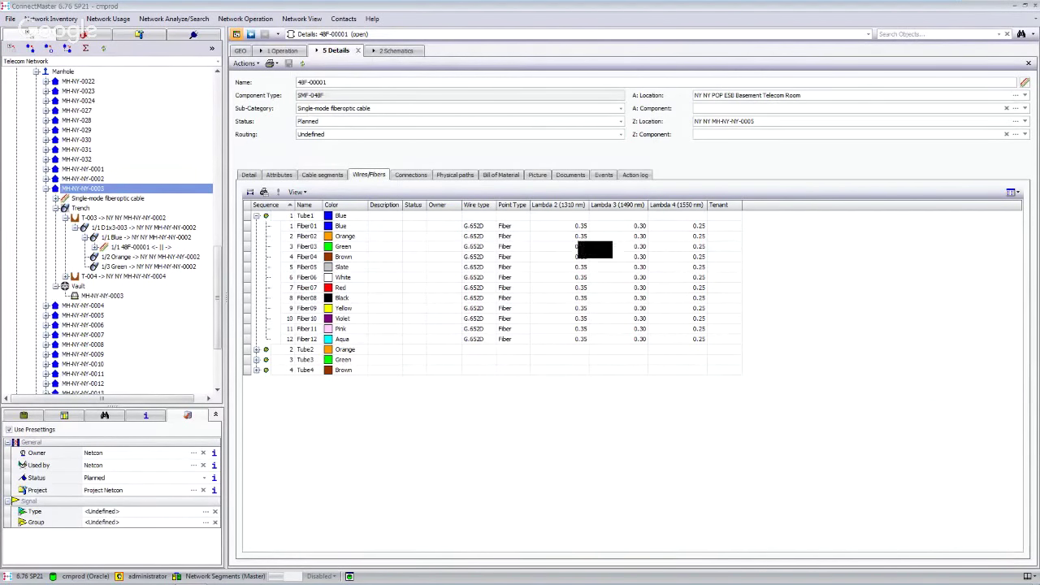
View the fiber connections of cable 48F-00001 and show the cable in the current map.
{"action": "left_click", "coordinate": [410, 175]}
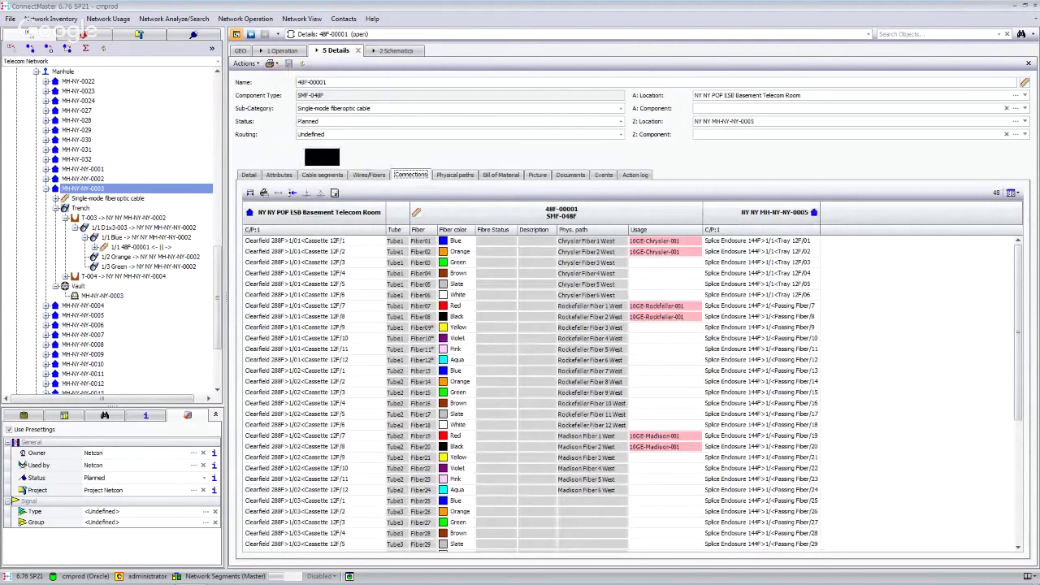
{"action": "left_click", "coordinate": [246, 64]}
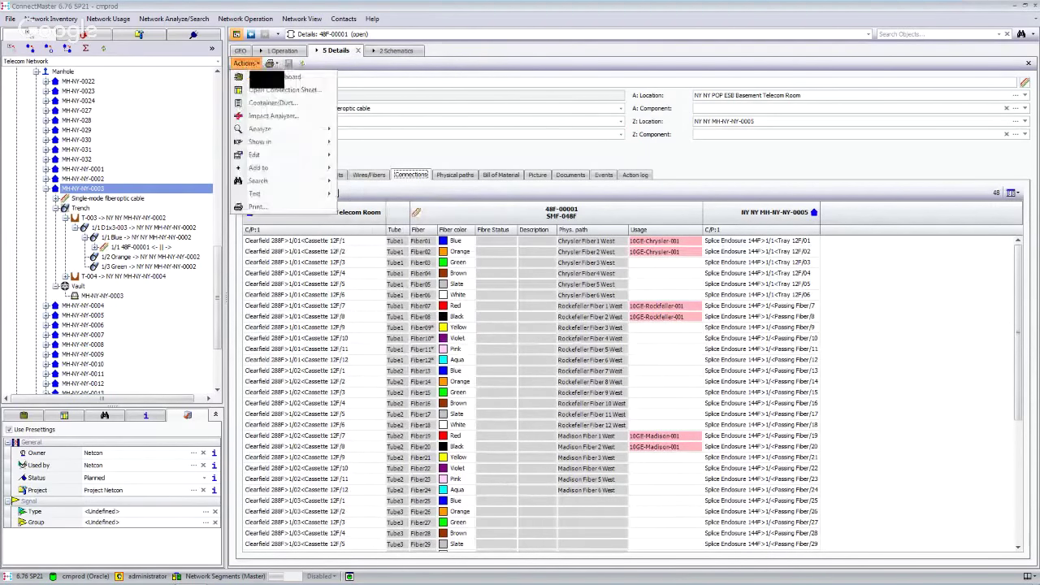
{"action": "mouse_move", "coordinate": [268, 141]}
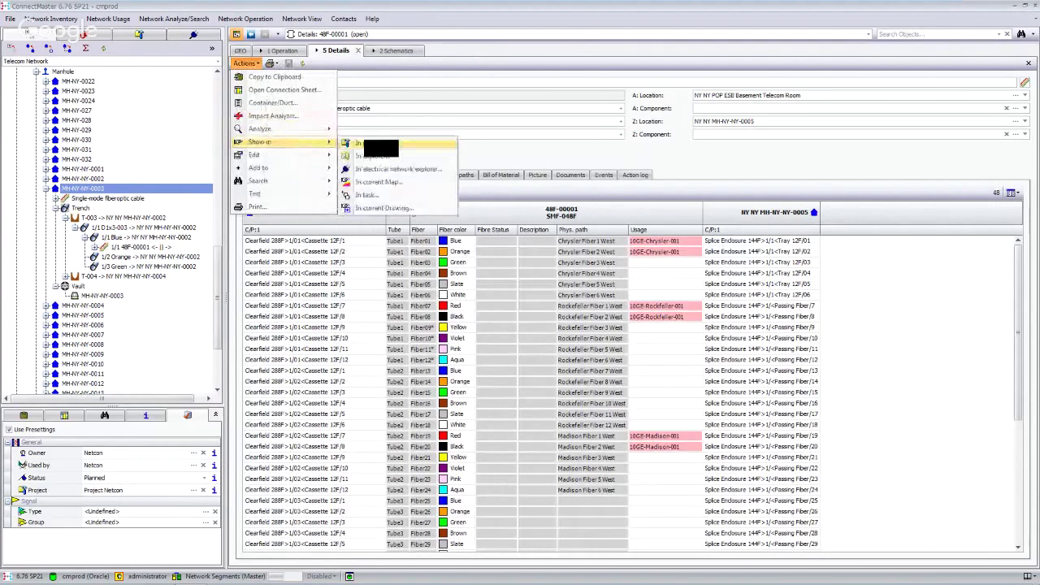
{"action": "left_click", "coordinate": [378, 182]}
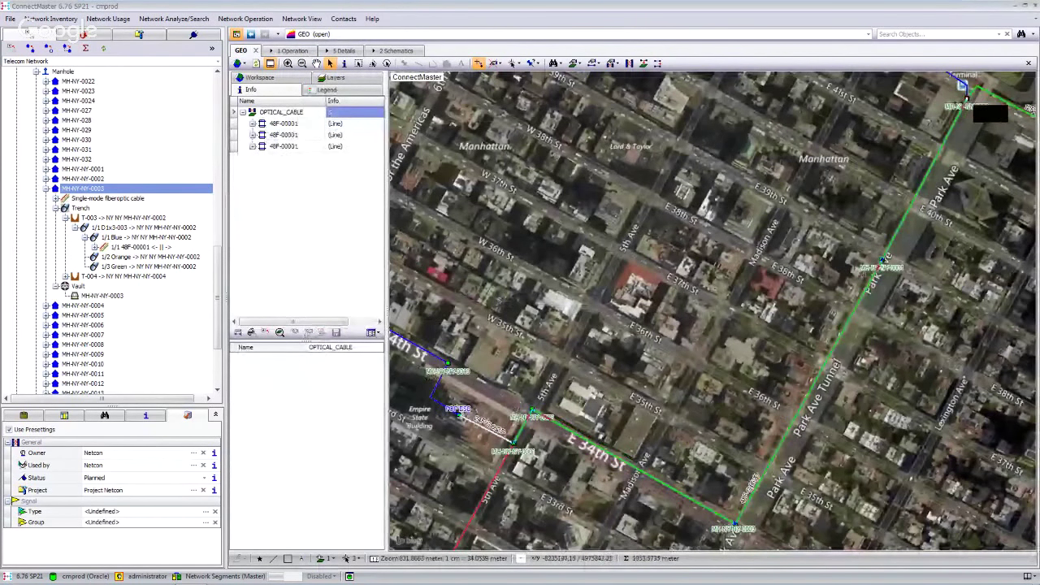
Return to the details of cable 48F-00001 and examine the A and B ends of physical path Chrysler Fiber 1 West.
{"action": "left_click", "coordinate": [293, 50]}
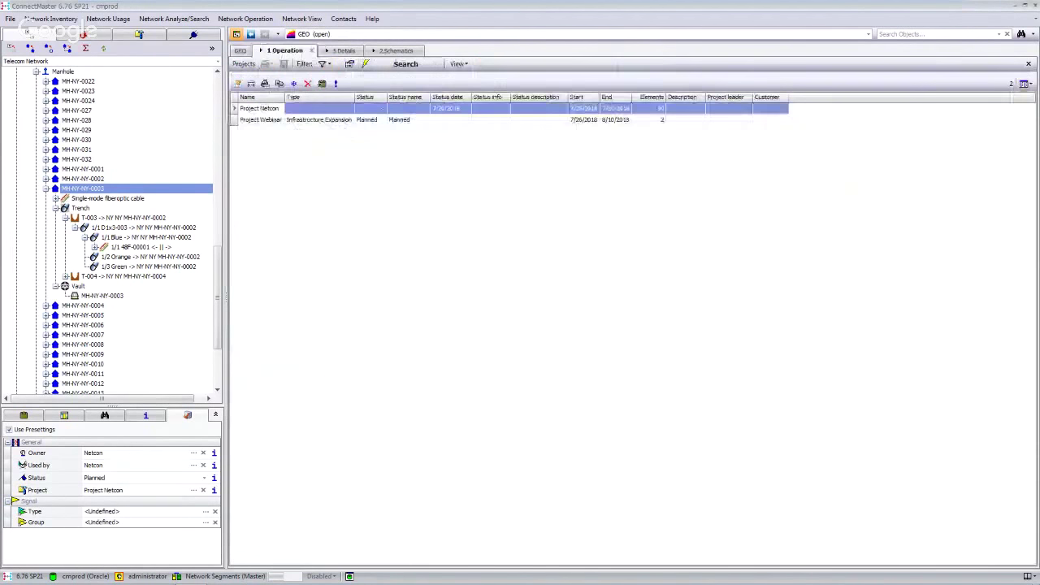
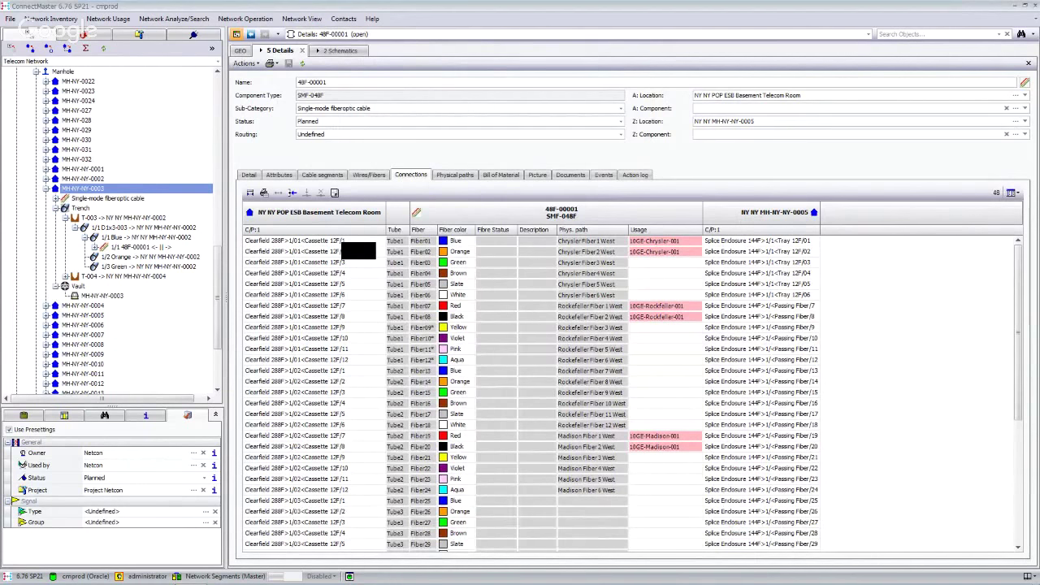
{"action": "left_click", "coordinate": [457, 175]}
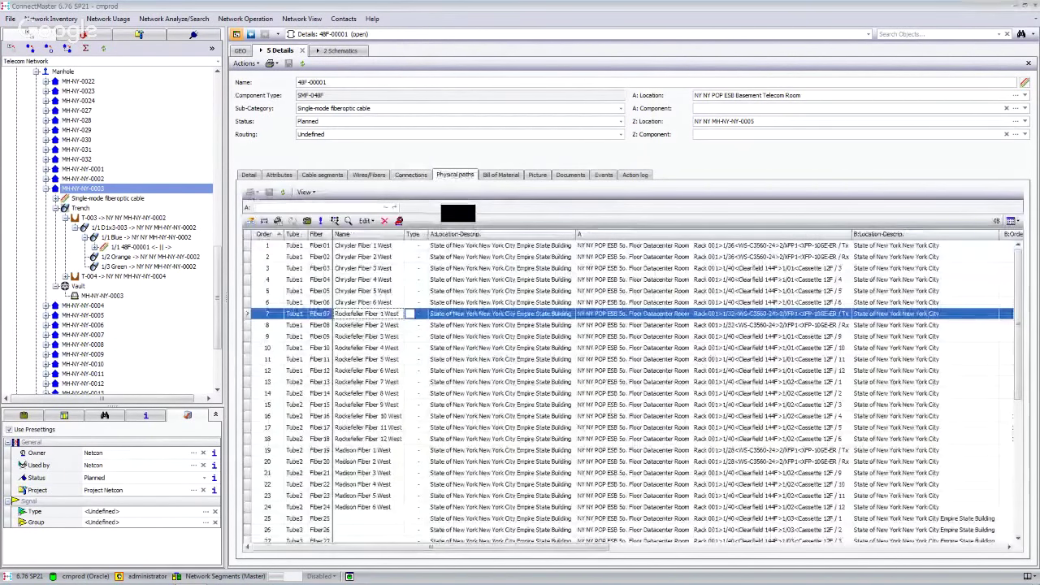
{"action": "left_click", "coordinate": [265, 247]}
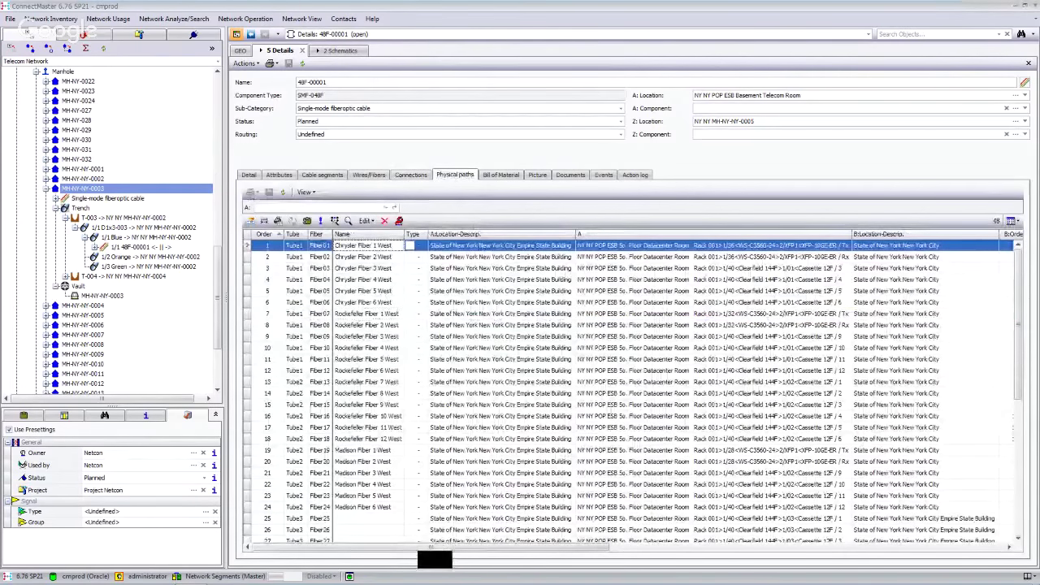
{"action": "left_click_drag", "start_coordinate": [436, 552], "coordinate": [537, 552]}
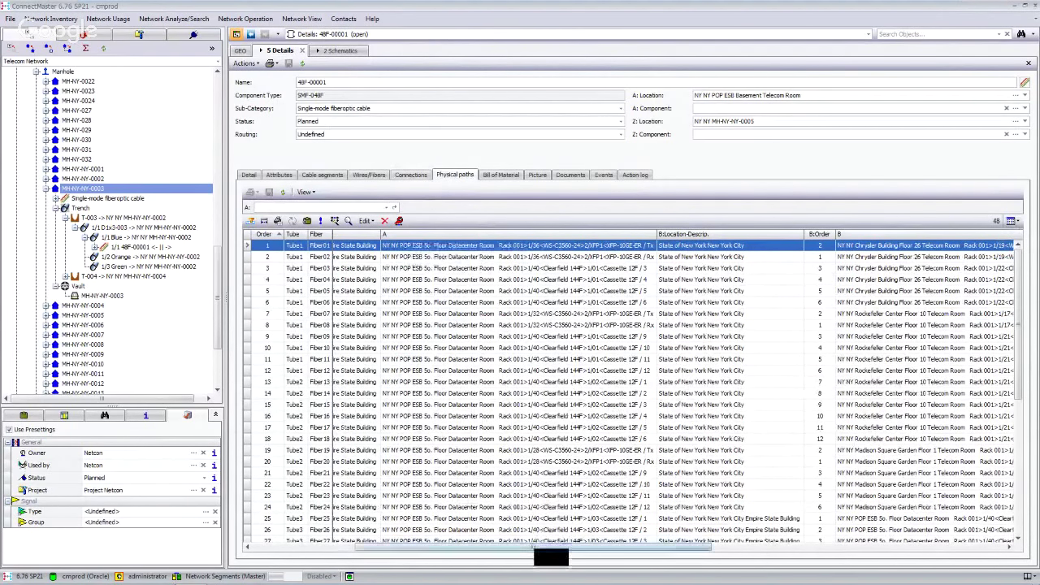
{"action": "left_click_drag", "start_coordinate": [555, 547], "coordinate": [683, 549]}
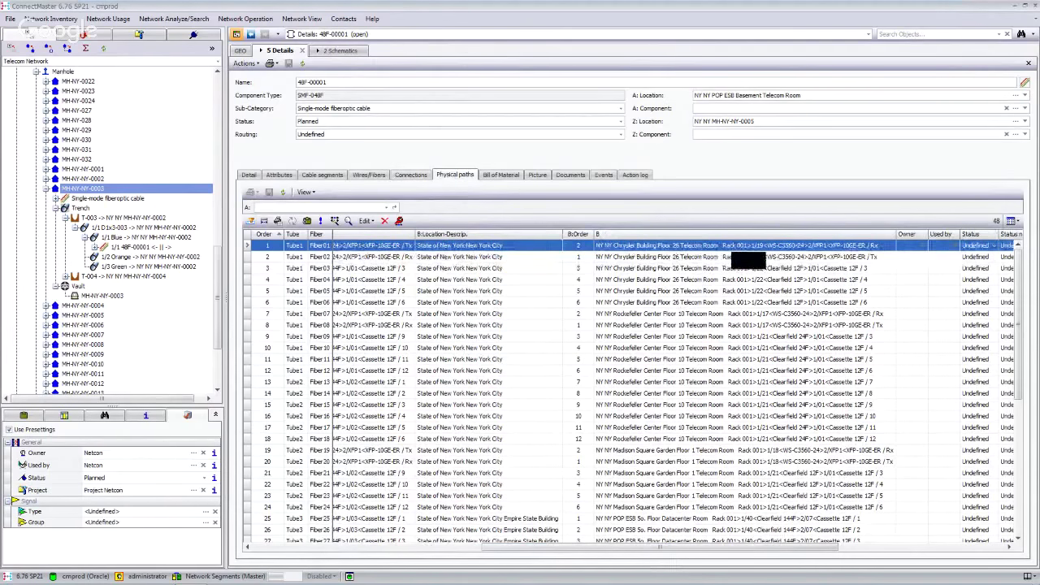
Open the details of physical path Chrysler Fiber 1 West, show its route on the map, and return to its component list.
{"action": "left_click", "coordinate": [321, 220]}
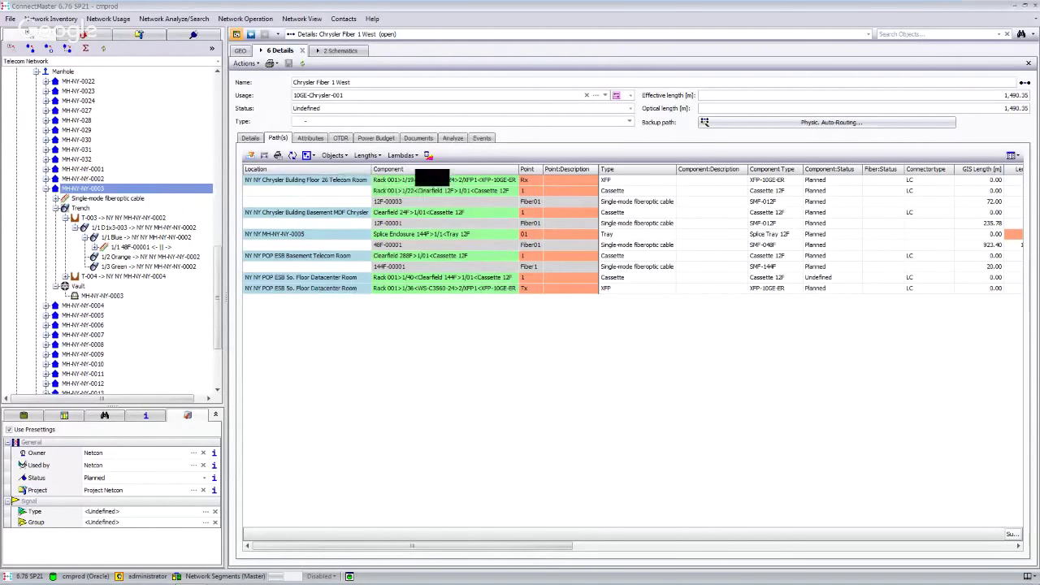
{"action": "left_click", "coordinate": [426, 155]}
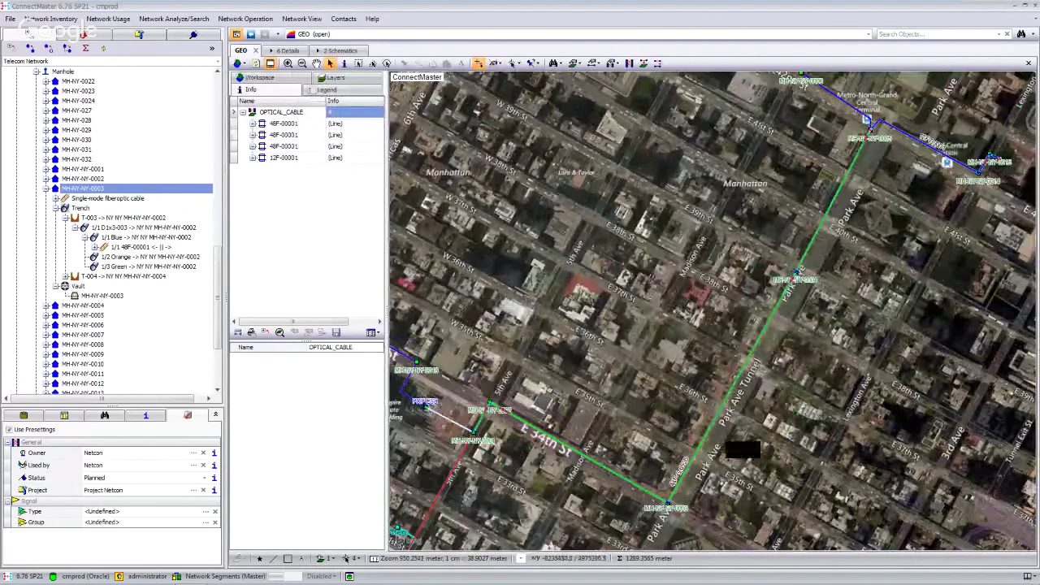
{"action": "left_click", "coordinate": [294, 50]}
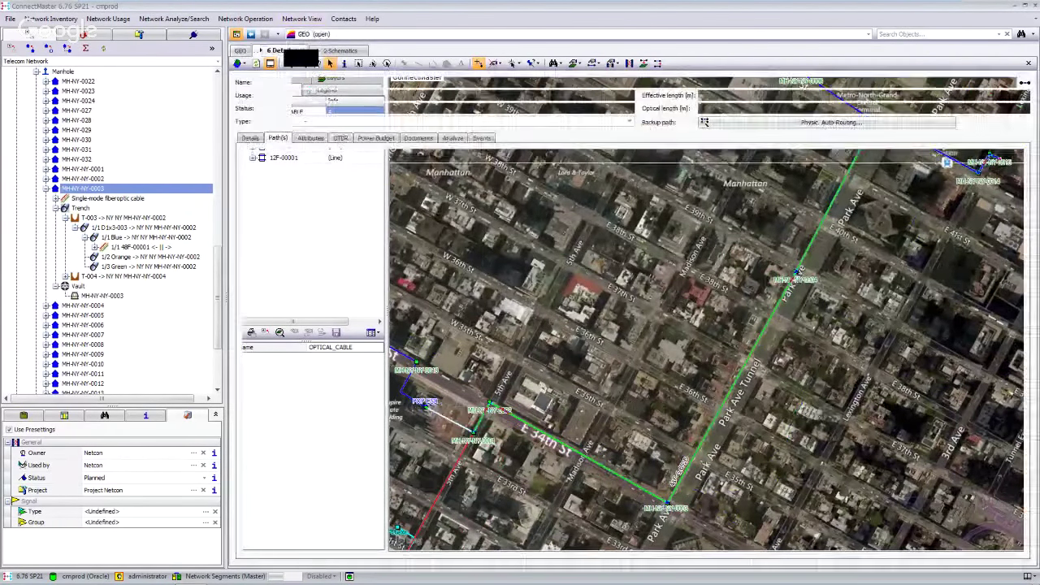
{"action": "left_click", "coordinate": [290, 127]}
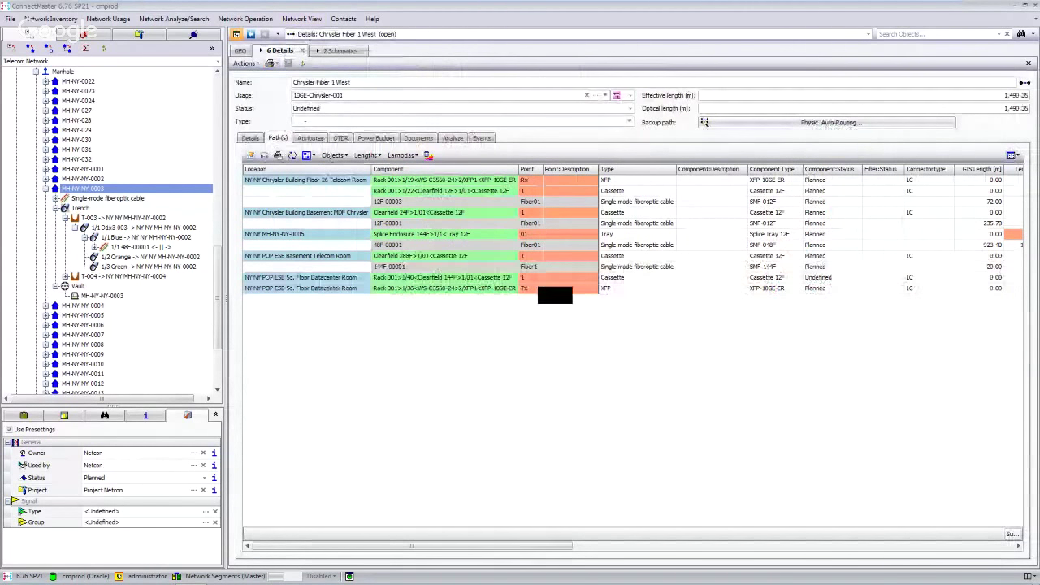
Analyze the parallel physical paths of Chrysler Fiber 1 West and draw them as a Visio schematic.
{"action": "left_click", "coordinate": [480, 139]}
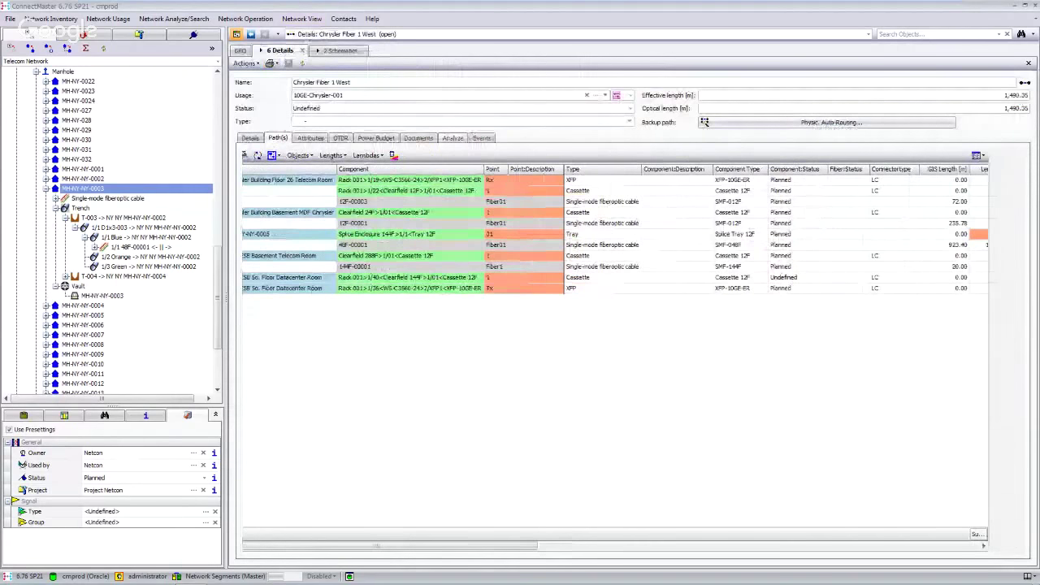
{"action": "left_click", "coordinate": [453, 137]}
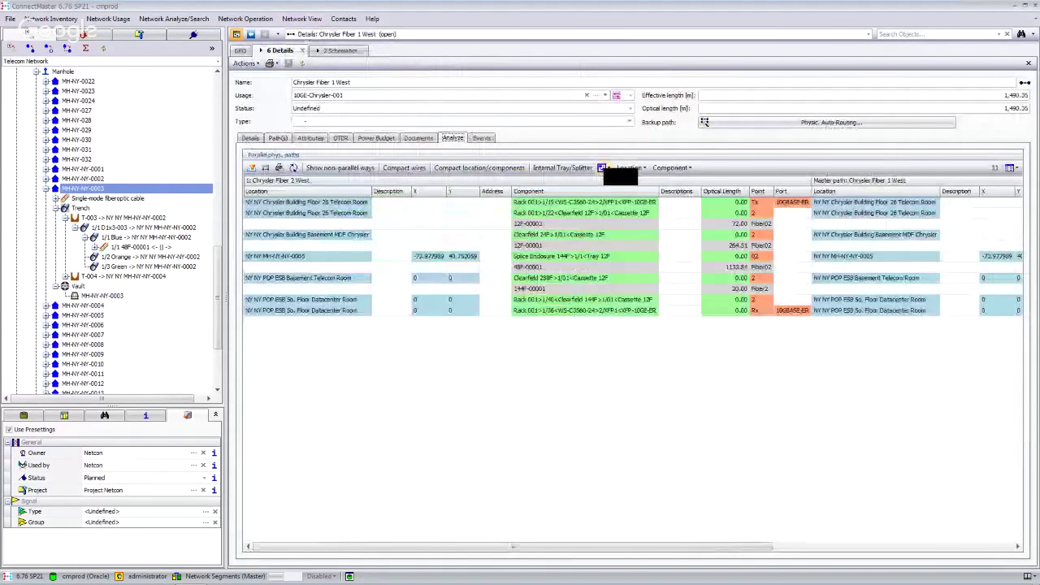
{"action": "left_click", "coordinate": [605, 169]}
{"action": "left_click", "coordinate": [619, 191]}
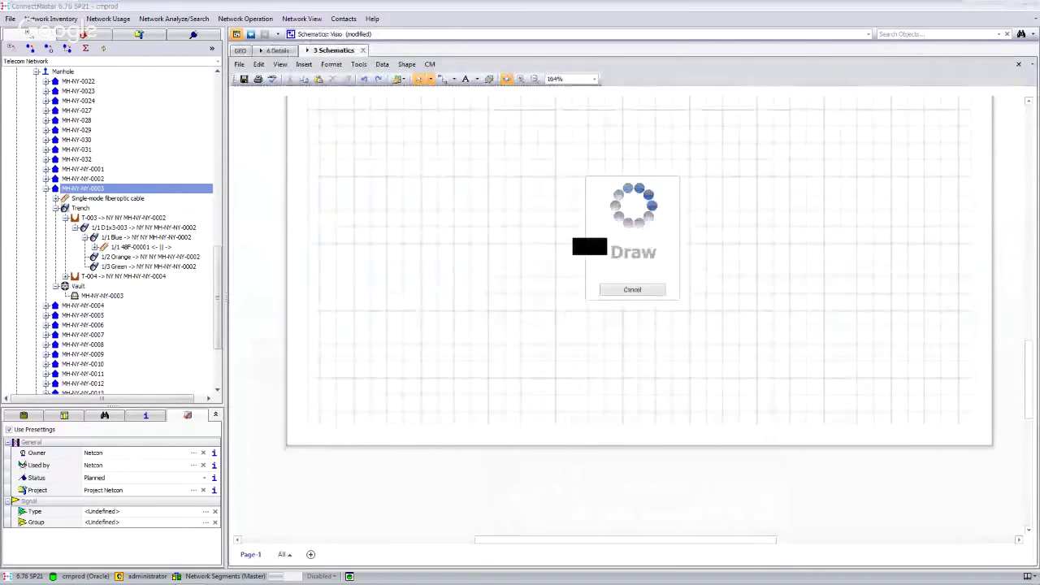
{"action": "left_click", "coordinate": [429, 64]}
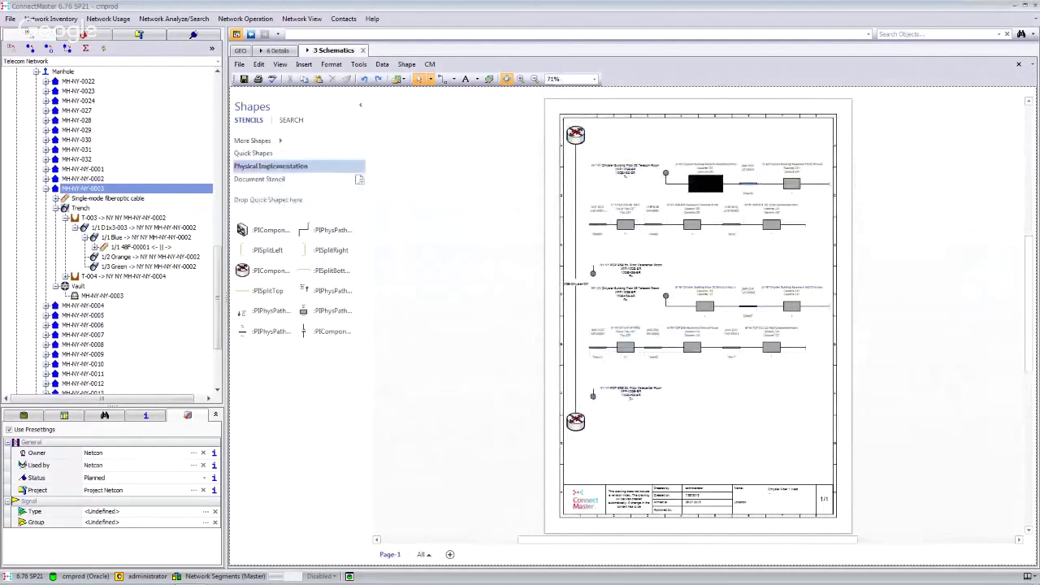
Examine both Chrysler fiber paths in the schematic drawing, including their cassettes, cables and splice trays, and close the drawing.
{"action": "scroll", "coordinate": [684, 176], "scroll_direction": "up", "scroll_amount": 5}
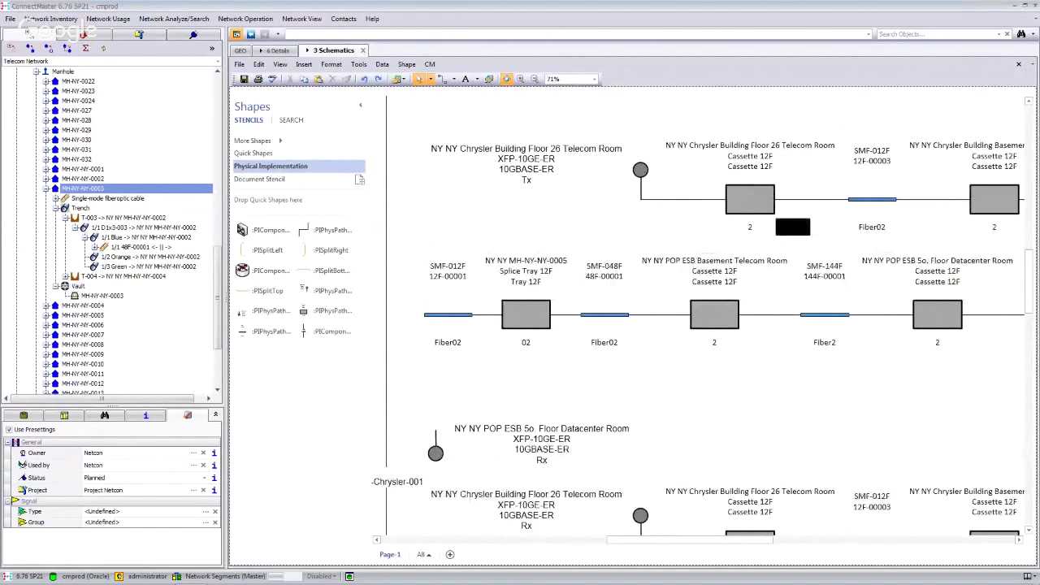
{"action": "scroll", "coordinate": [825, 285], "scroll_direction": "down", "scroll_amount": 1}
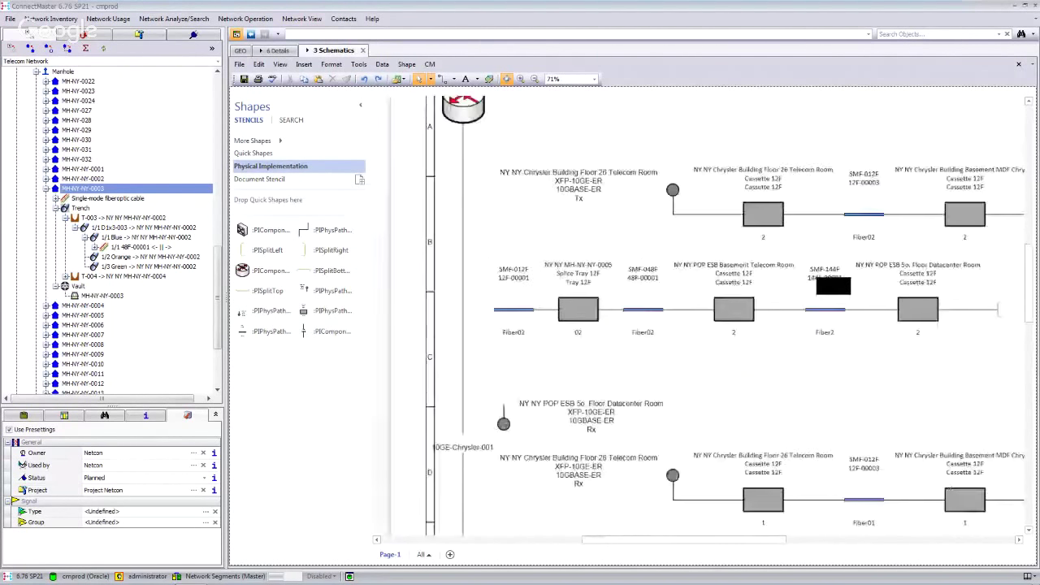
{"action": "left_click_drag", "start_coordinate": [742, 541], "coordinate": [765, 536]}
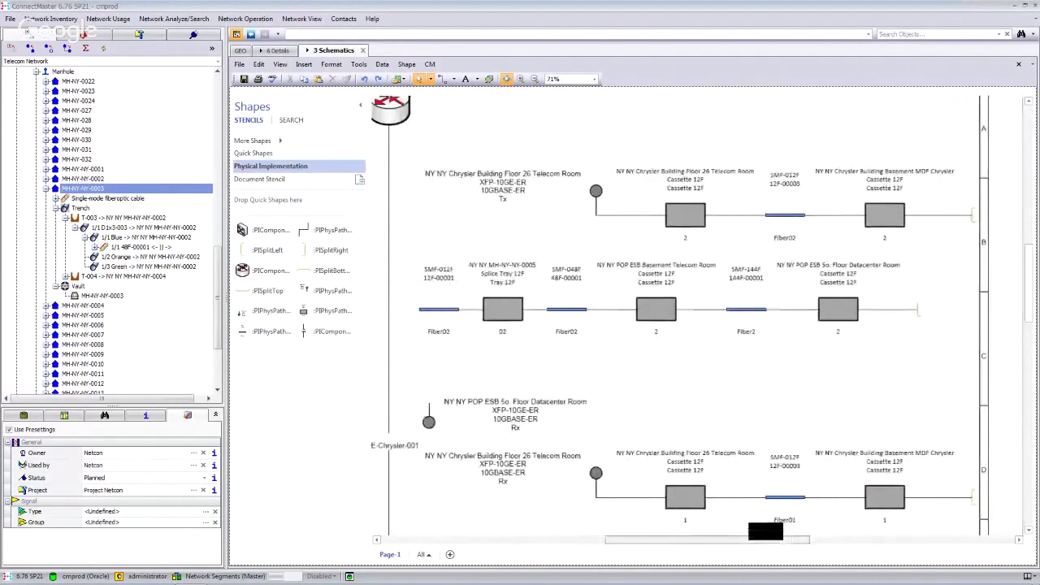
{"action": "scroll", "coordinate": [846, 427], "scroll_direction": "down", "scroll_amount": 3}
{"action": "scroll", "coordinate": [772, 492], "scroll_direction": "down", "scroll_amount": 12}
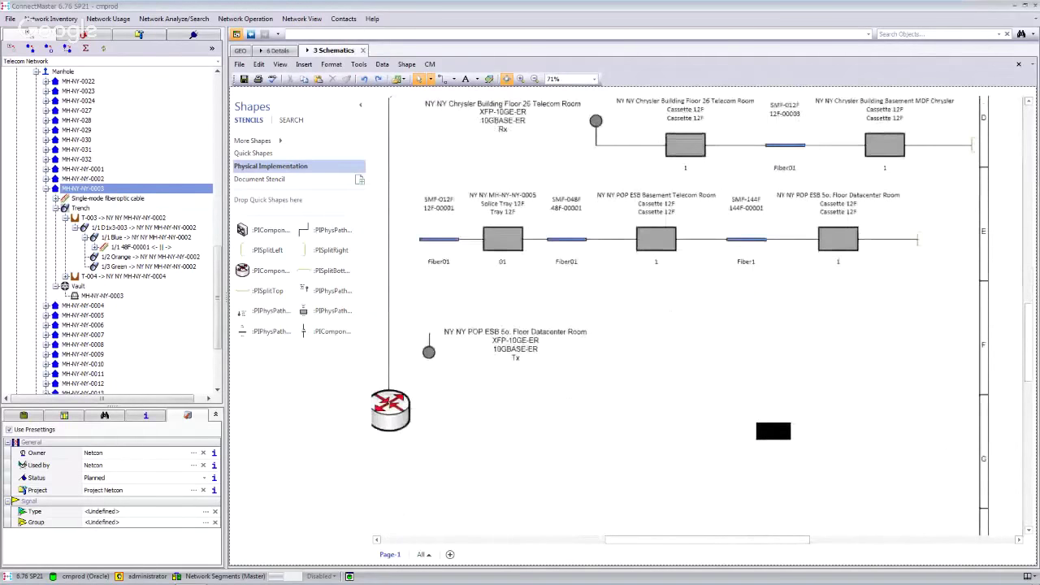
{"action": "scroll", "coordinate": [757, 493], "scroll_direction": "up", "scroll_amount": 13}
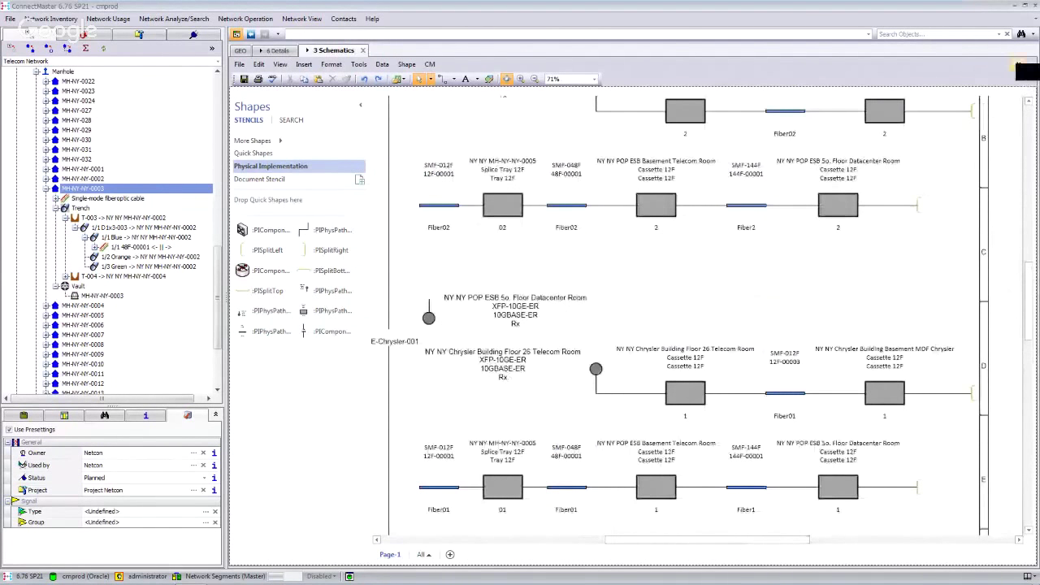
{"action": "left_click", "coordinate": [1020, 63]}
{"action": "left_click", "coordinate": [519, 304]}
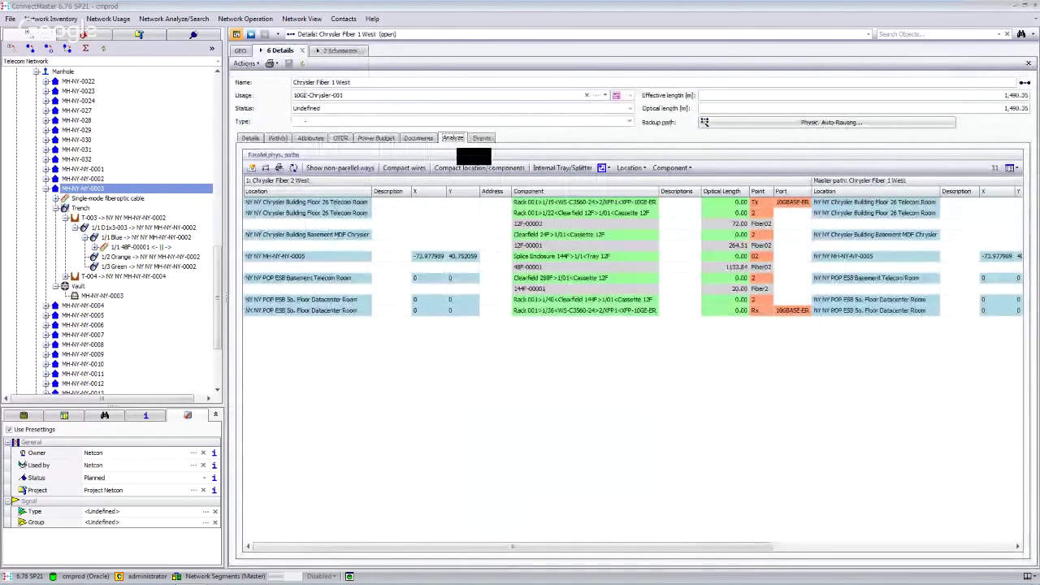
Set the OTDR length of Chrysler Fiber 1 West to 854 m and show the located flaw on the map.
{"action": "left_click", "coordinate": [366, 139]}
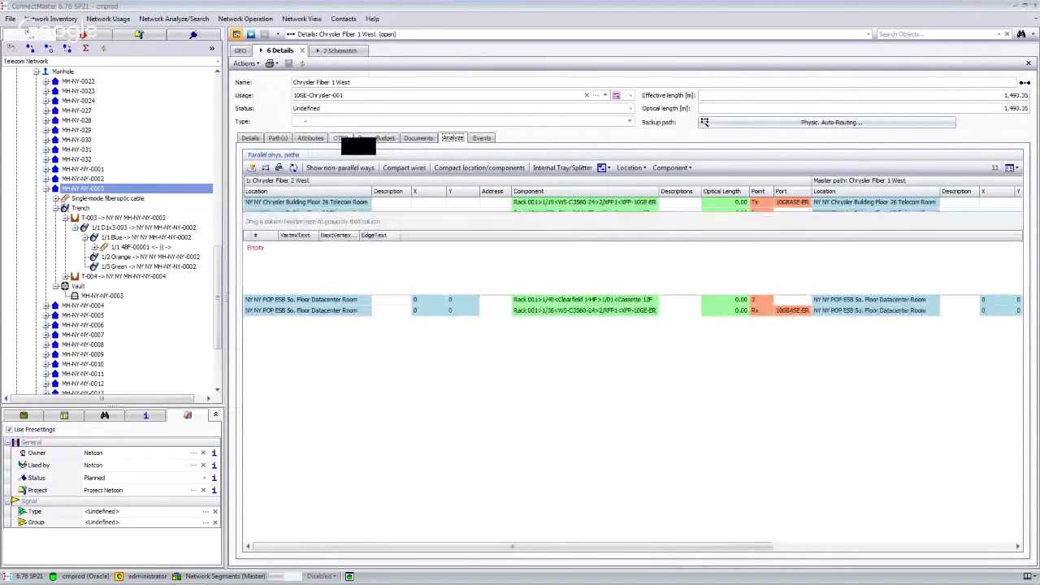
{"action": "left_click", "coordinate": [362, 138]}
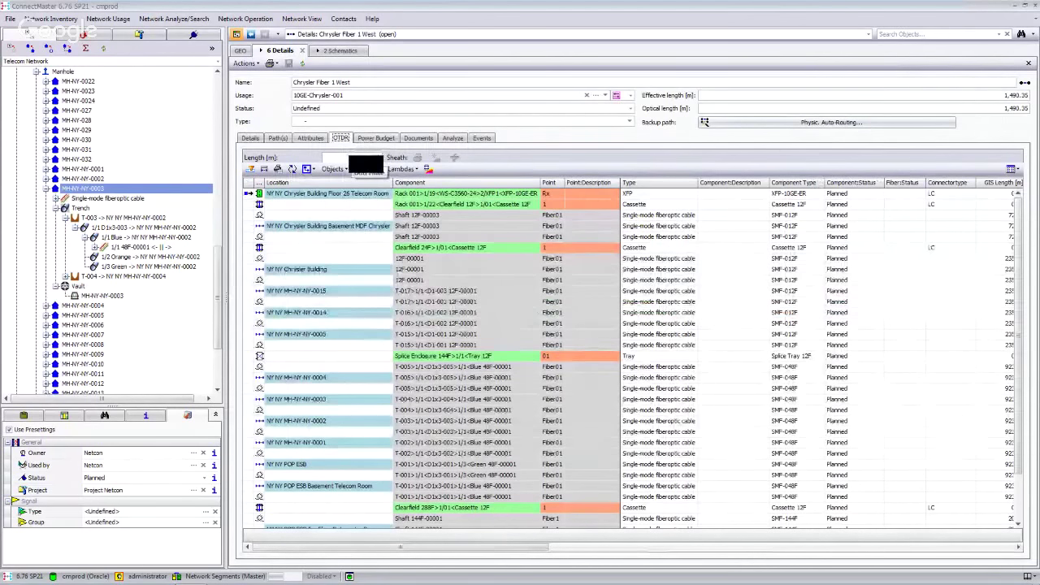
{"action": "left_click", "coordinate": [365, 157]}
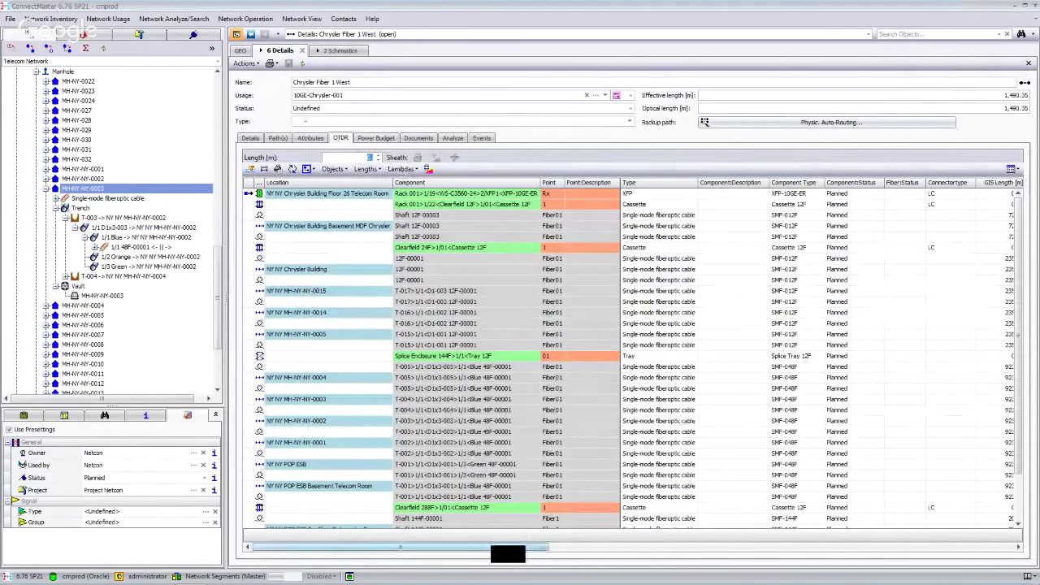
{"action": "left_click_drag", "start_coordinate": [508, 554], "coordinate": [646, 556]}
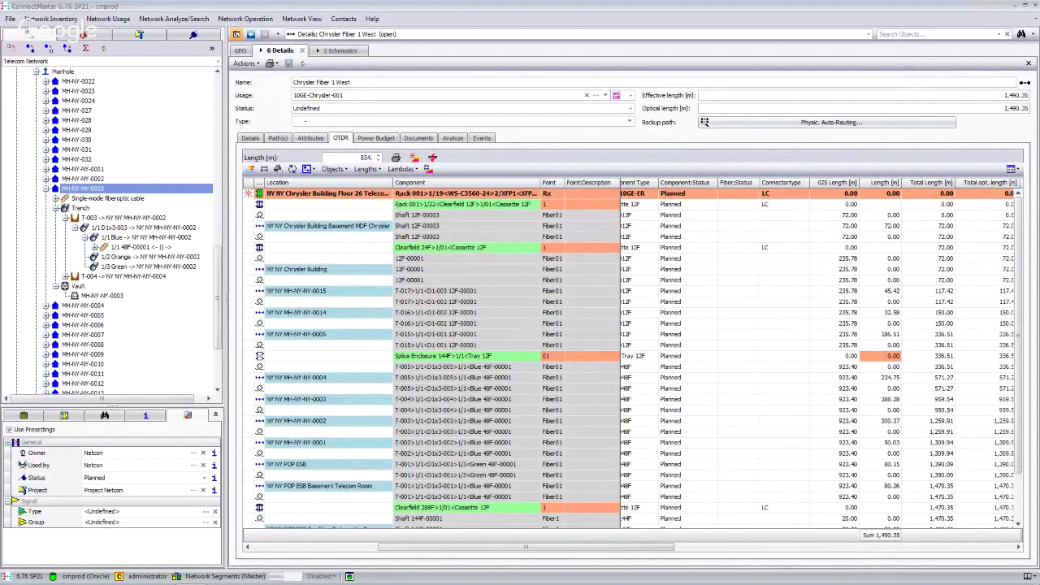
{"action": "type", "text": ","}
{"action": "left_click", "coordinate": [416, 157]}
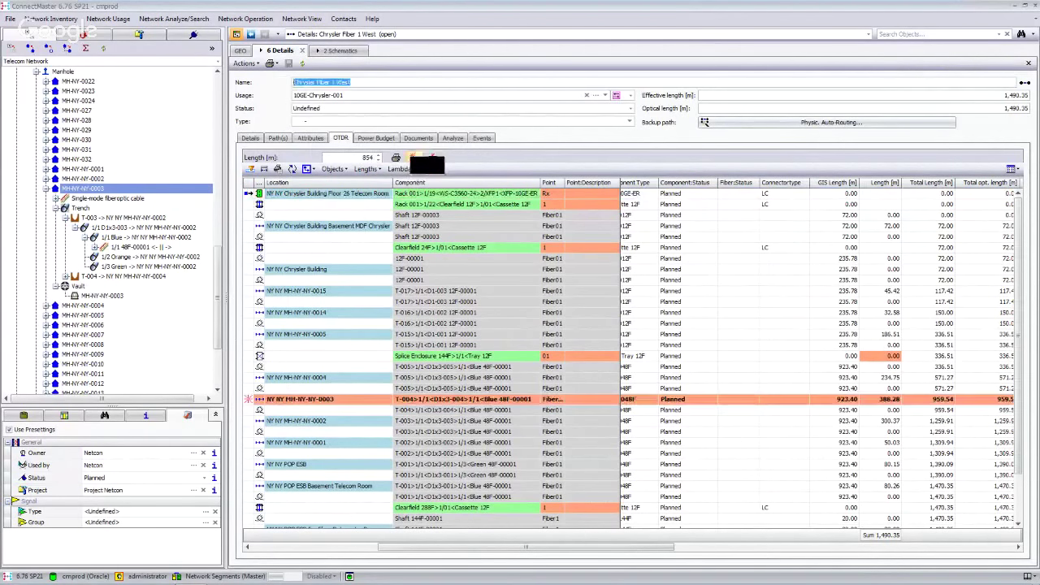
Open the OTDR measurement report, examine the flaw's coordinates and map page, and close the report.
{"action": "left_click", "coordinate": [520, 313]}
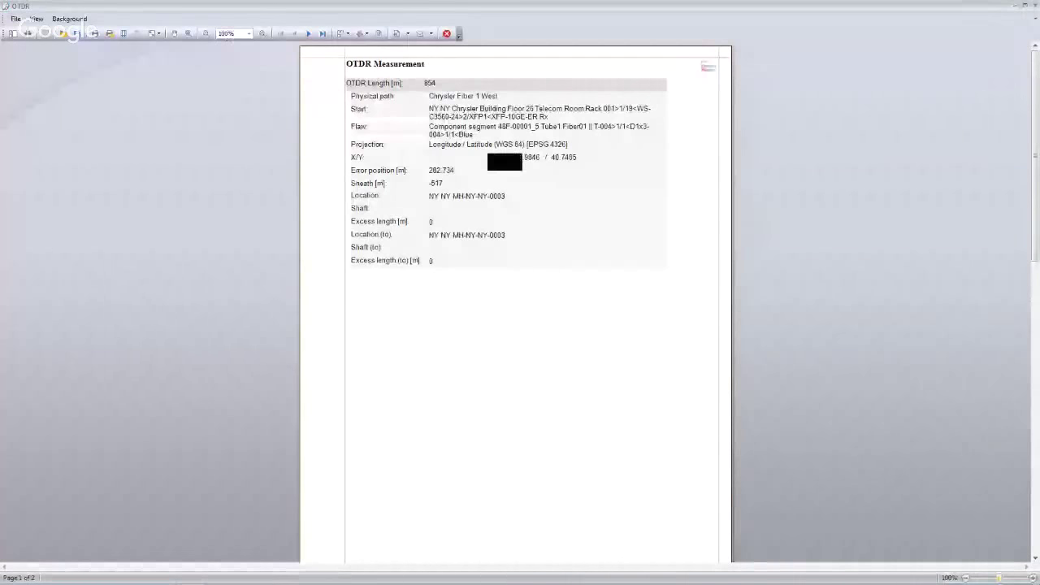
{"action": "left_click_drag", "start_coordinate": [528, 163], "coordinate": [613, 164]}
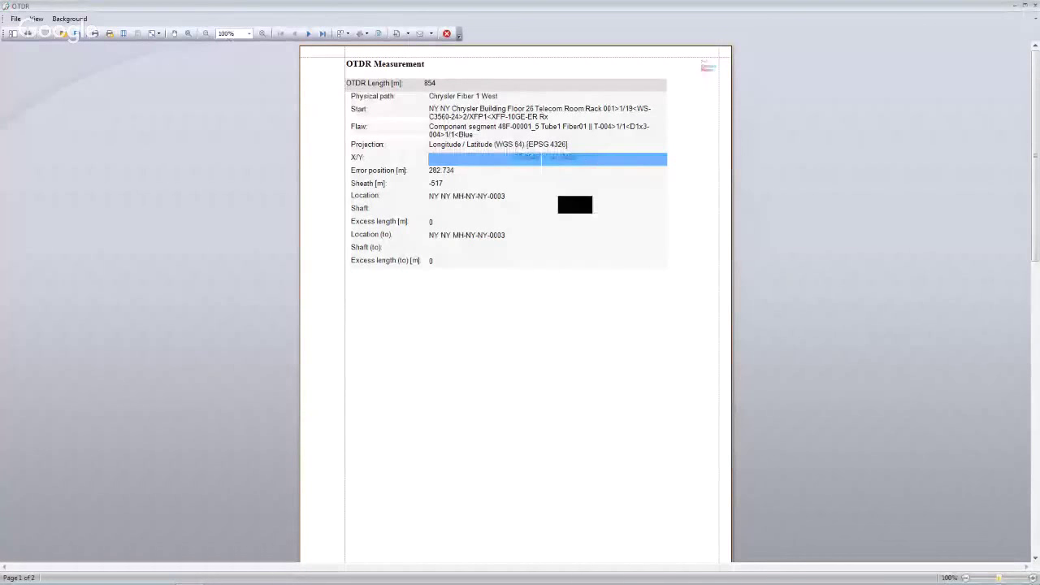
{"action": "left_click", "coordinate": [542, 159]}
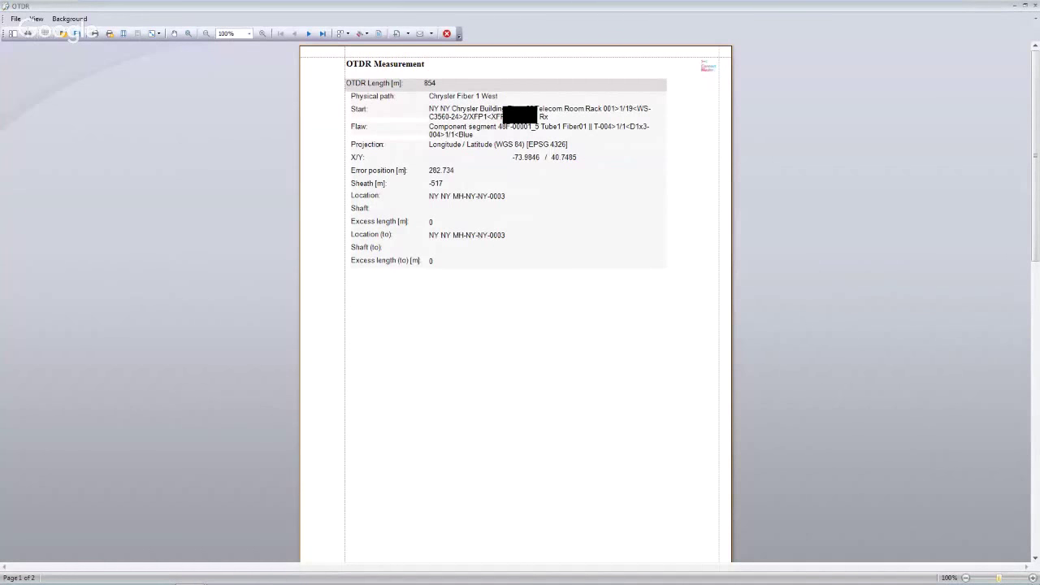
{"action": "scroll", "coordinate": [516, 301], "scroll_direction": "down", "scroll_amount": 5}
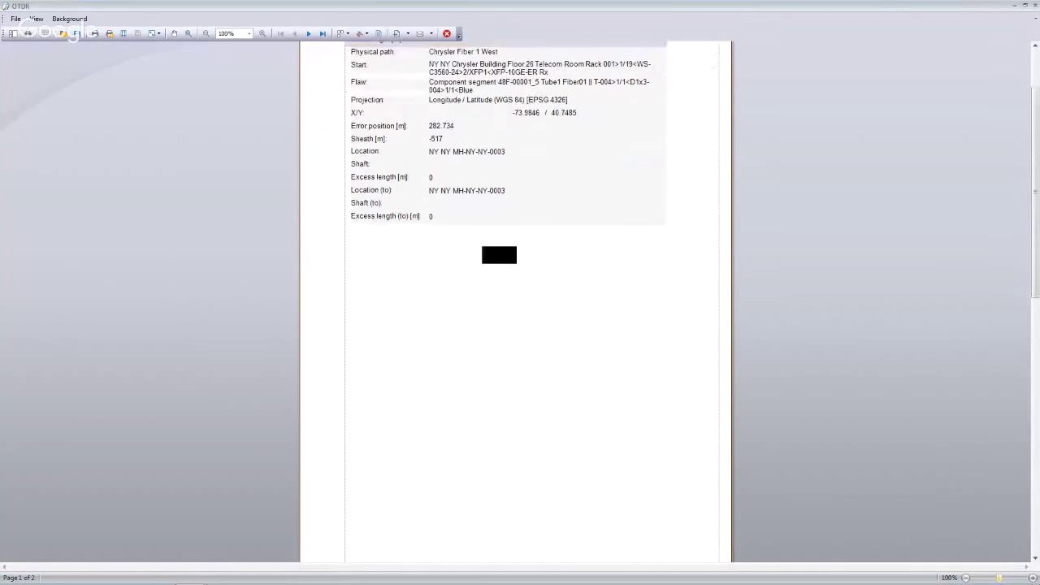
{"action": "scroll", "coordinate": [515, 301], "scroll_direction": "down", "scroll_amount": 10}
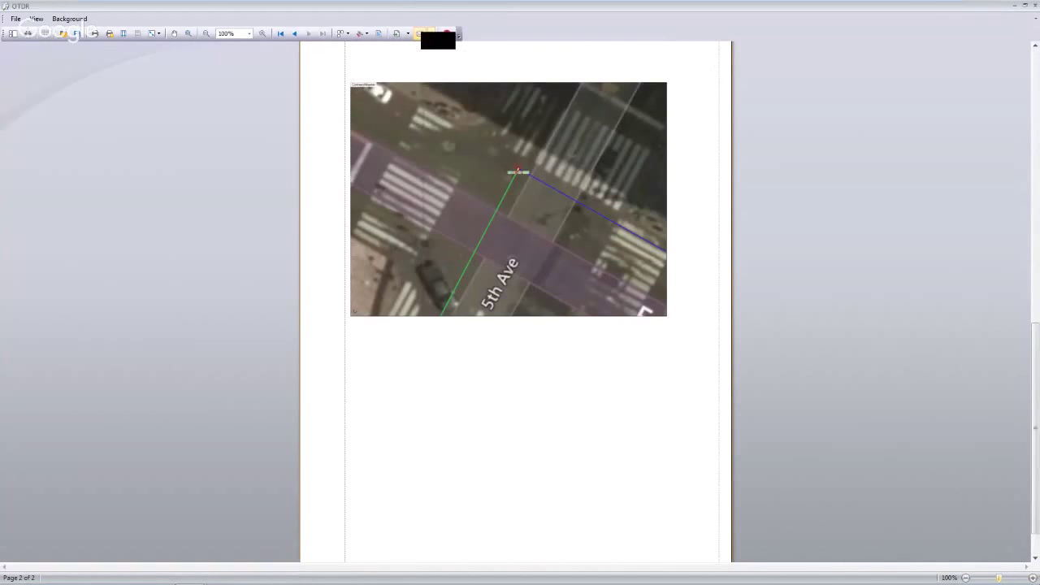
{"action": "left_click", "coordinate": [447, 33]}
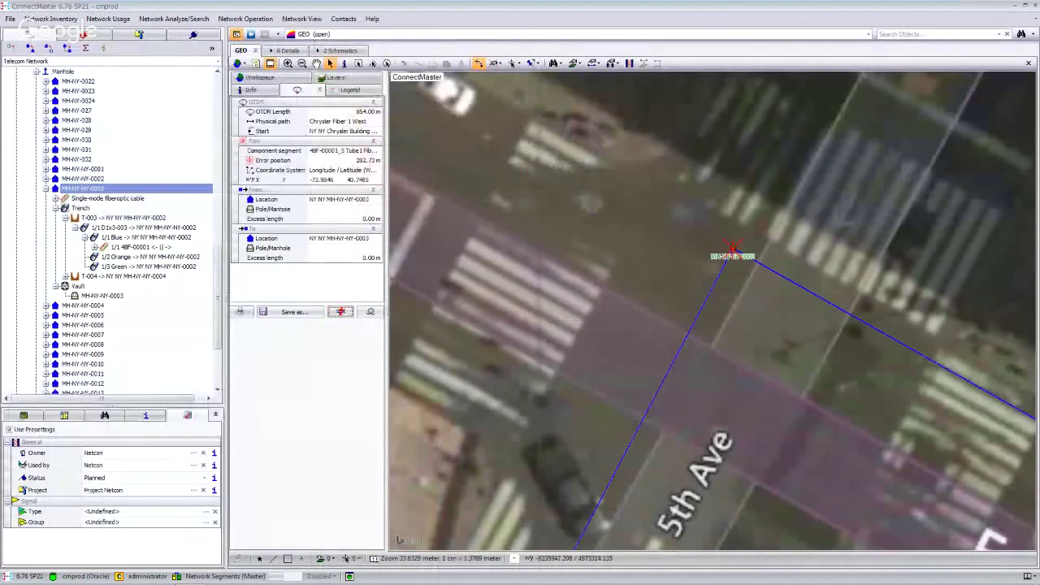
Run the impact analysis for cable 48F-00001 from the OTDR result and examine the affected usages.
{"action": "scroll", "coordinate": [614, 340], "scroll_direction": "down", "scroll_amount": 2}
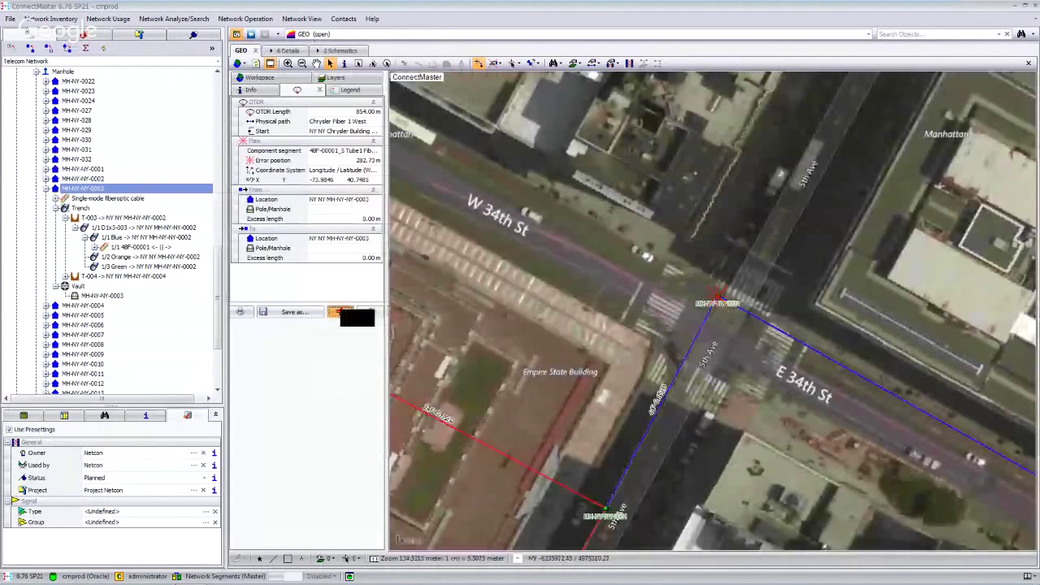
{"action": "left_click", "coordinate": [340, 313]}
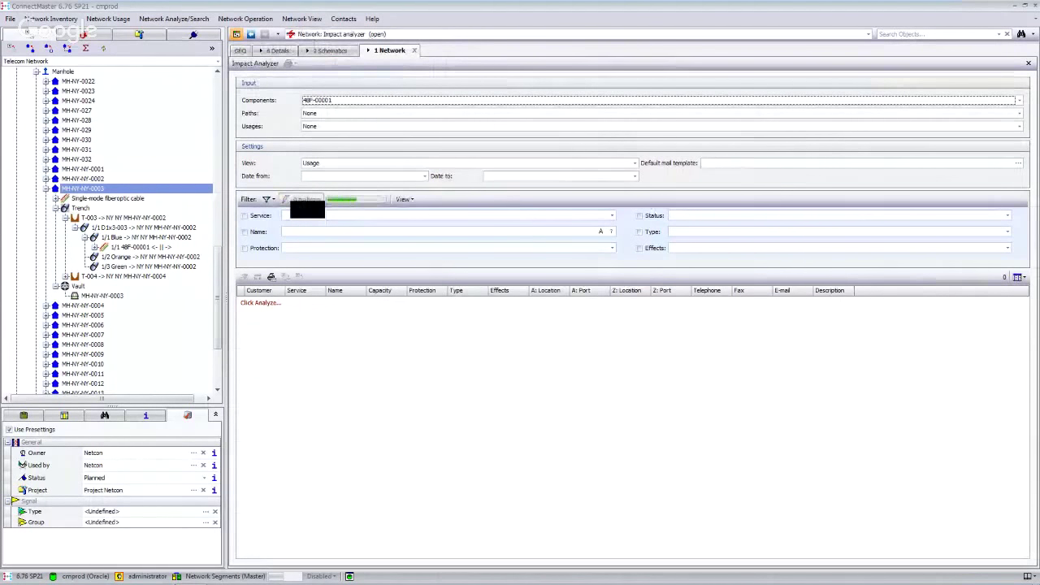
{"action": "left_click", "coordinate": [307, 199]}
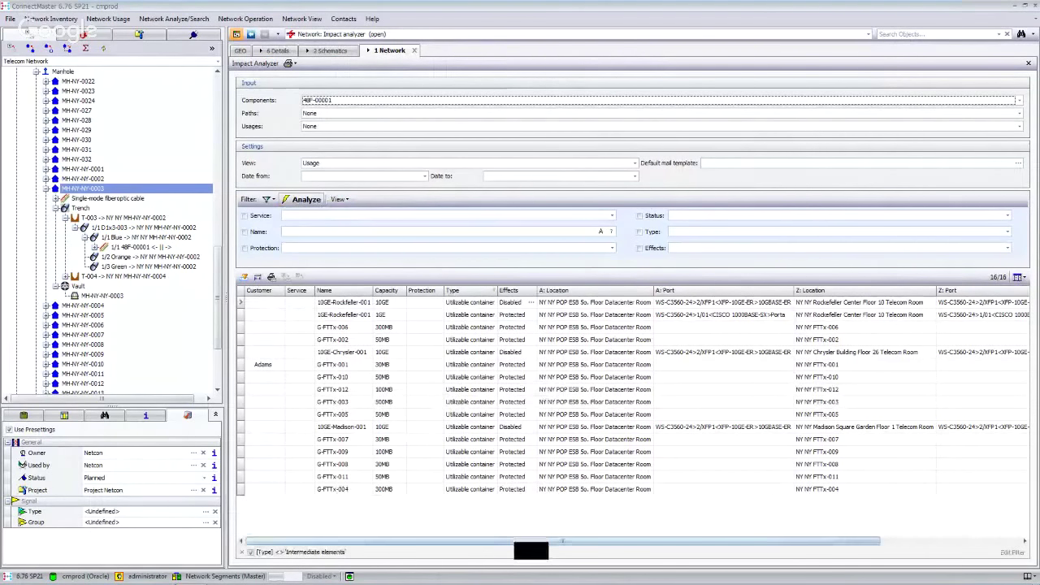
{"action": "left_click_drag", "start_coordinate": [530, 543], "coordinate": [592, 561]}
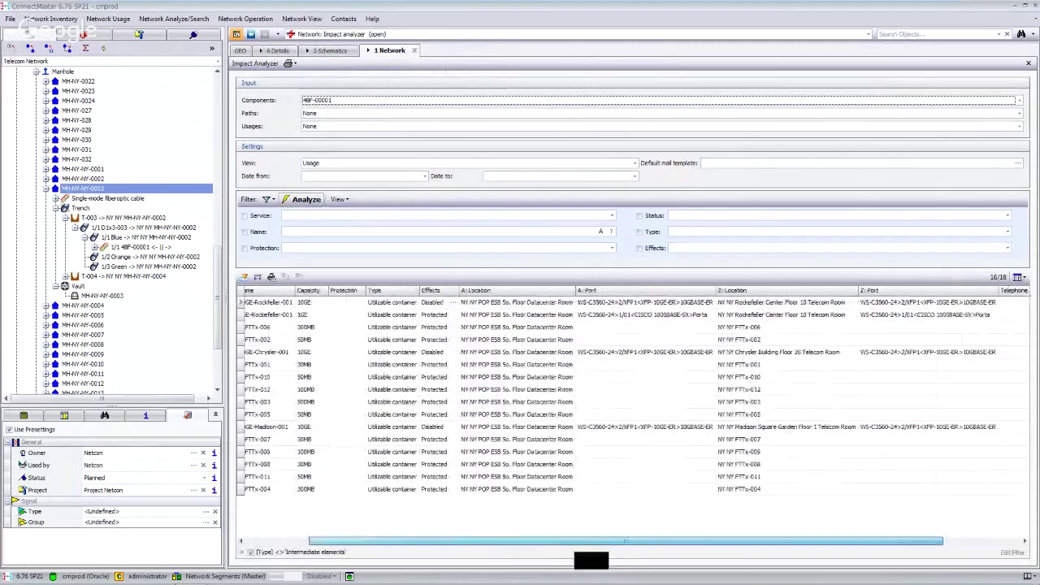
{"action": "right_click", "coordinate": [144, 247]}
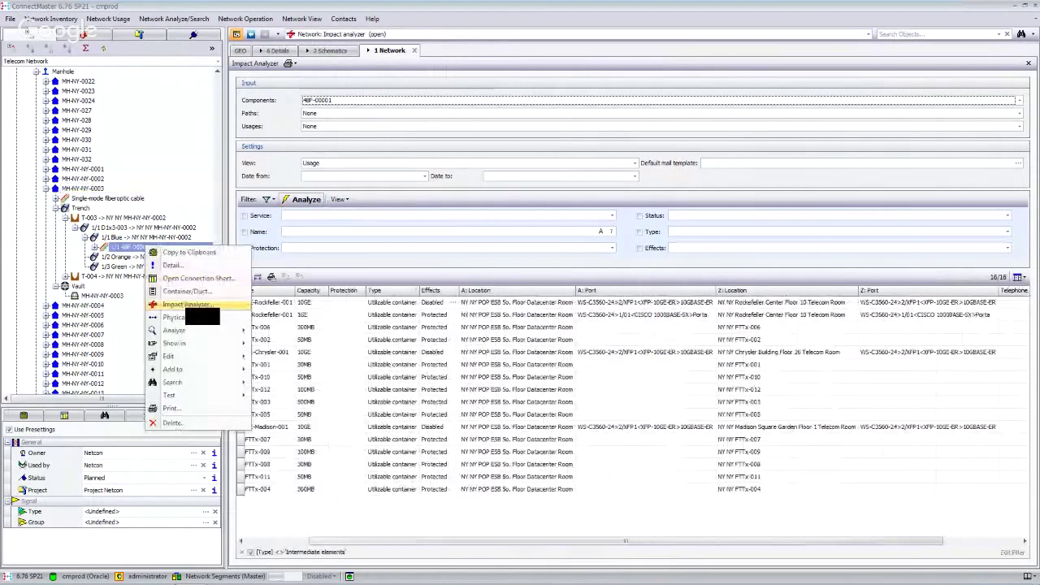
{"action": "left_click", "coordinate": [281, 172]}
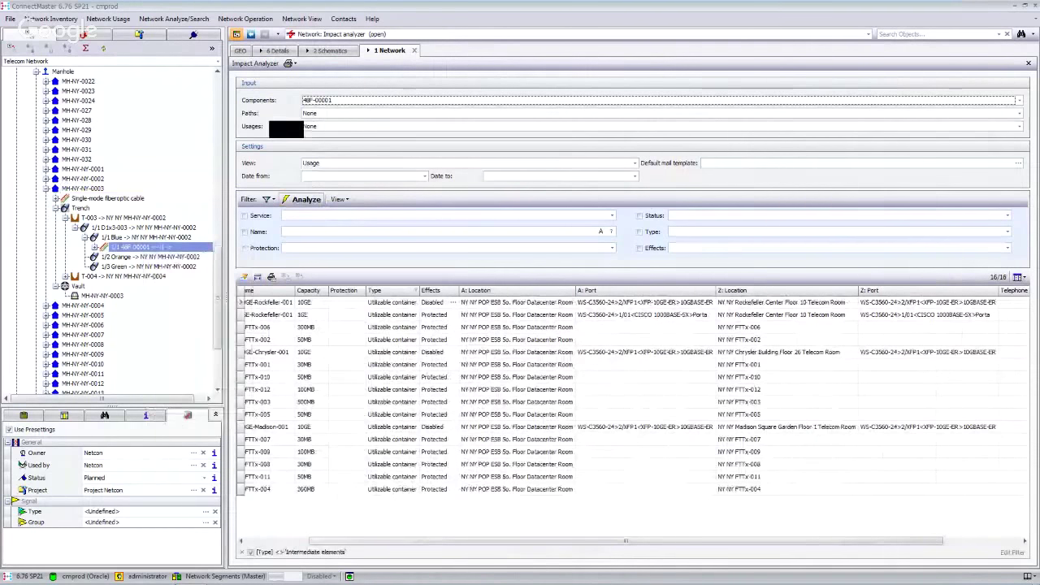
Return to the map and open the details of optical cable 24F-00002 running along 5th Ave.
{"action": "left_click", "coordinate": [244, 51]}
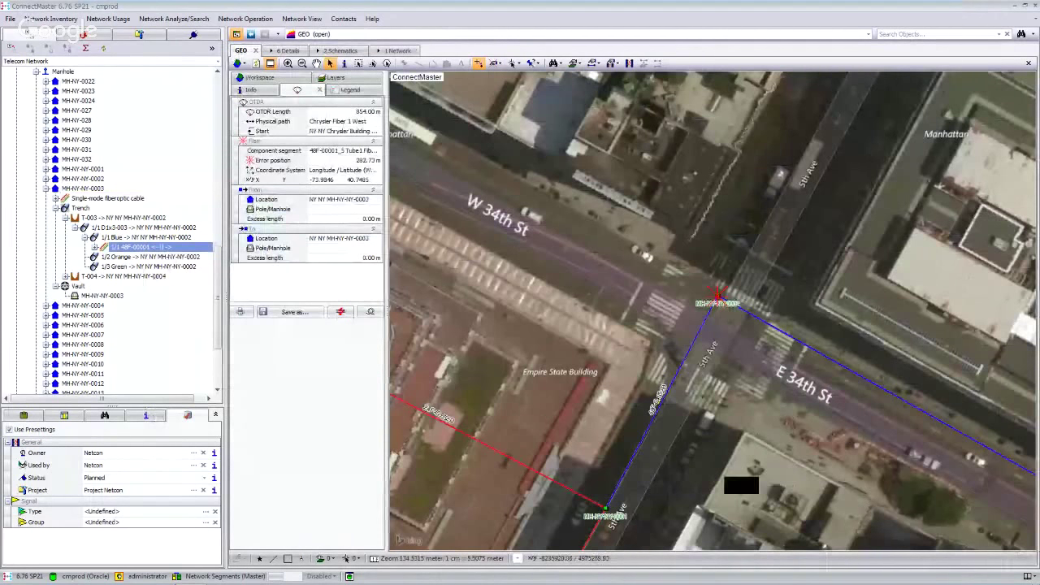
{"action": "left_click_drag", "start_coordinate": [735, 475], "coordinate": [805, 261]}
{"action": "scroll", "coordinate": [769, 409], "scroll_direction": "down", "scroll_amount": 3}
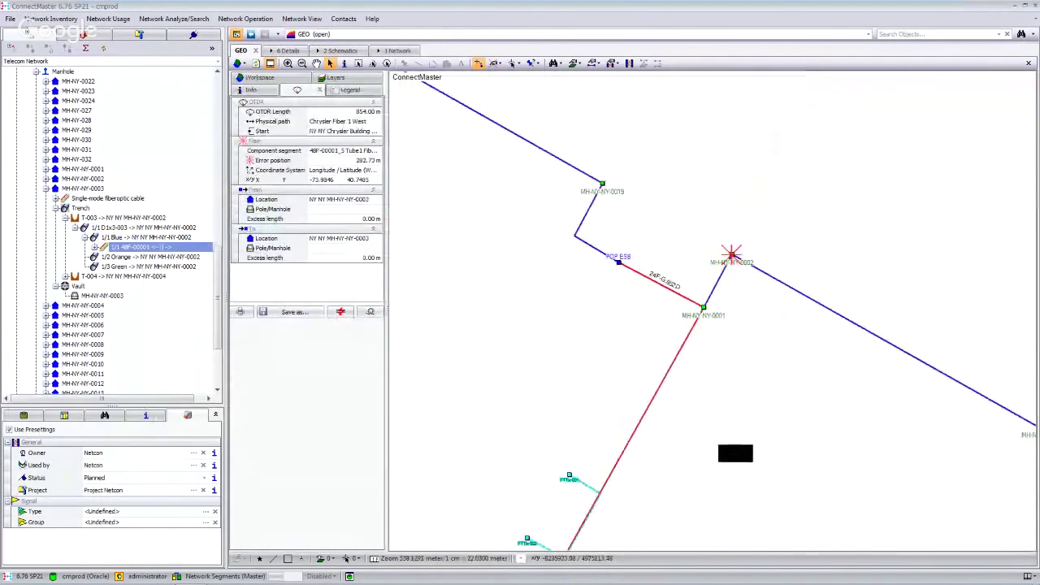
{"action": "left_click_drag", "start_coordinate": [733, 479], "coordinate": [749, 445]}
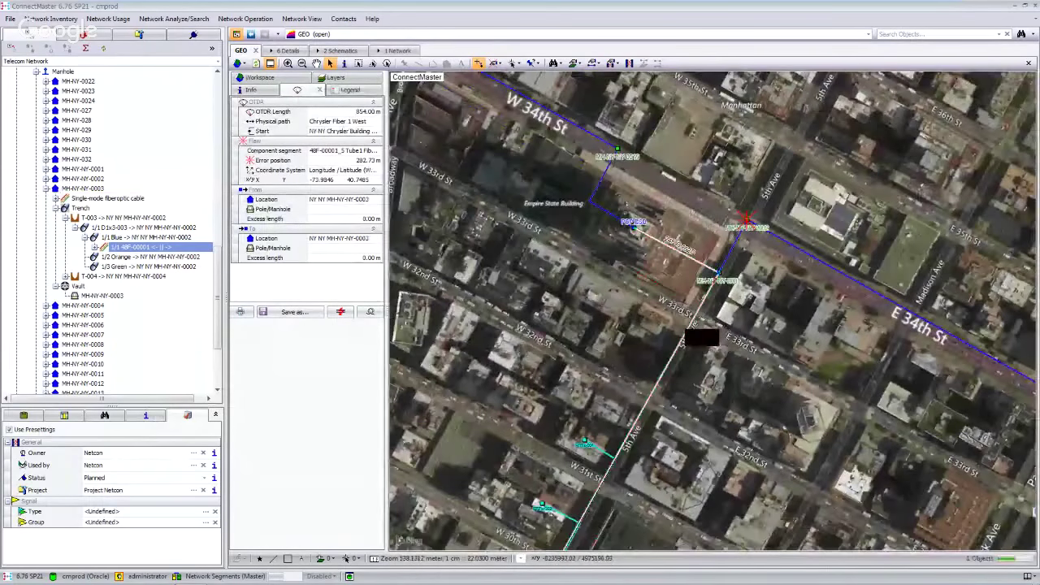
{"action": "right_click", "coordinate": [690, 331]}
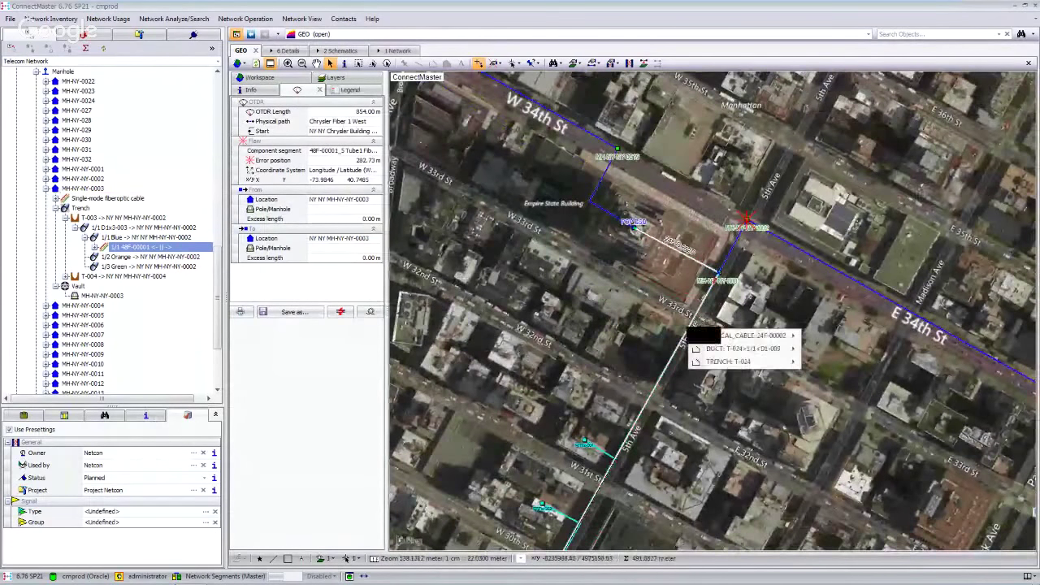
{"action": "mouse_move", "coordinate": [726, 337]}
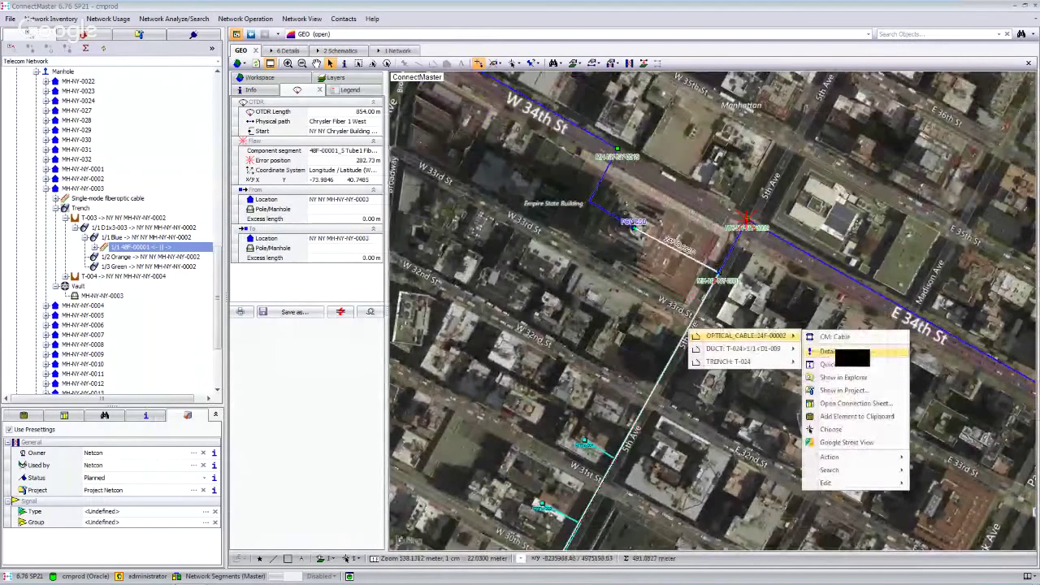
{"action": "left_click", "coordinate": [831, 351]}
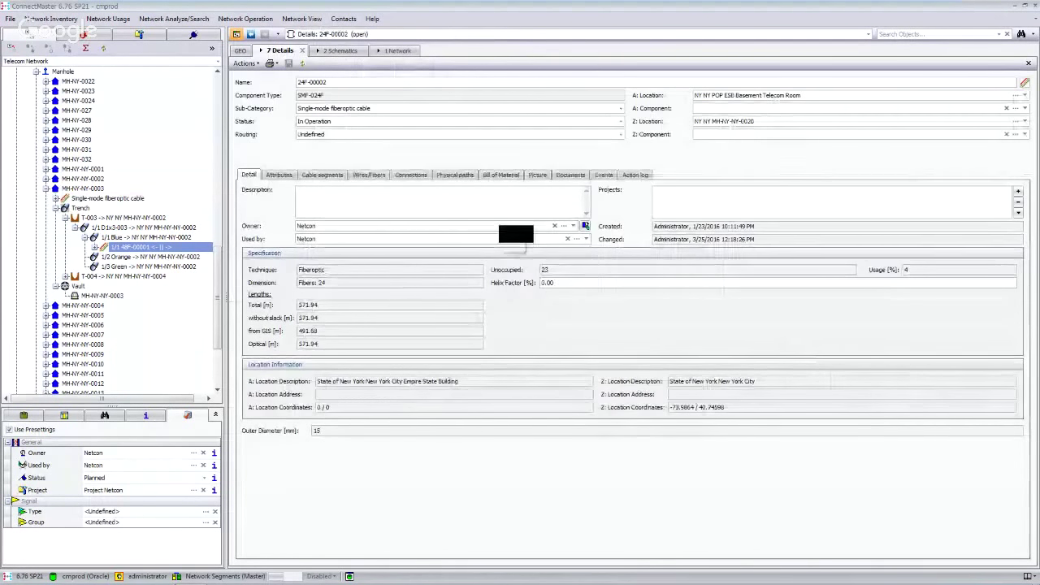
View the physical paths of cable 24F-00002 and open the details of path OLT-POP-ESB-P1.
{"action": "left_click", "coordinate": [469, 177]}
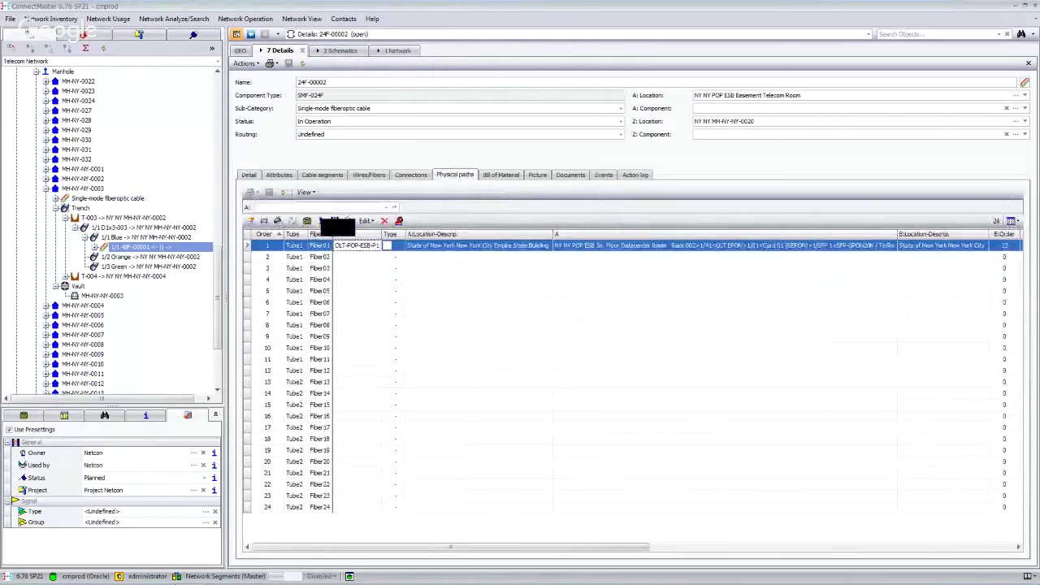
{"action": "left_click", "coordinate": [321, 220]}
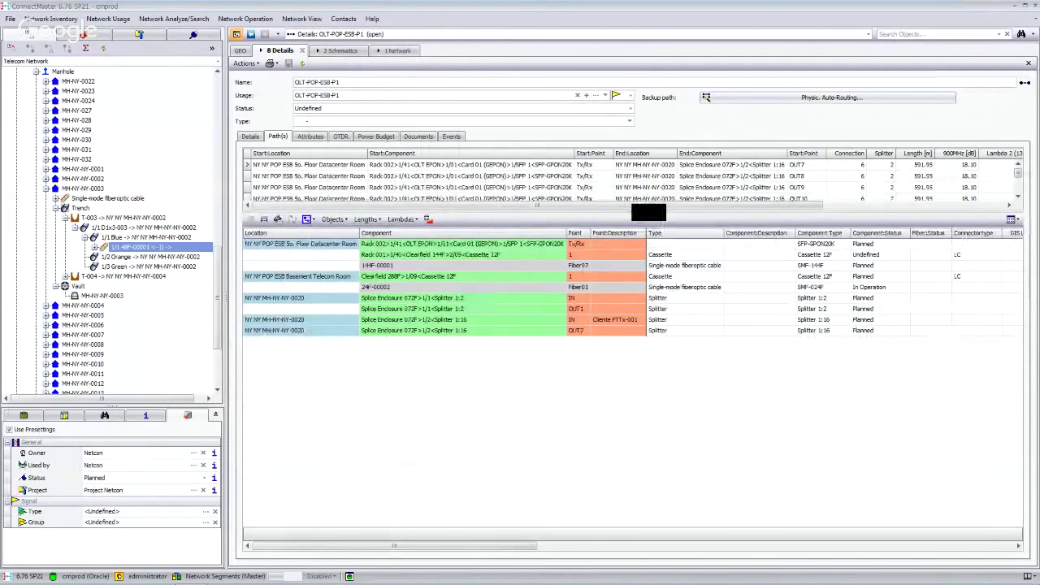
Select the path ending at NY NY FTTx-007 among the paths of OLT-POP-ESB-P1 and show its route on the map.
{"action": "left_click_drag", "start_coordinate": [649, 211], "coordinate": [648, 281]}
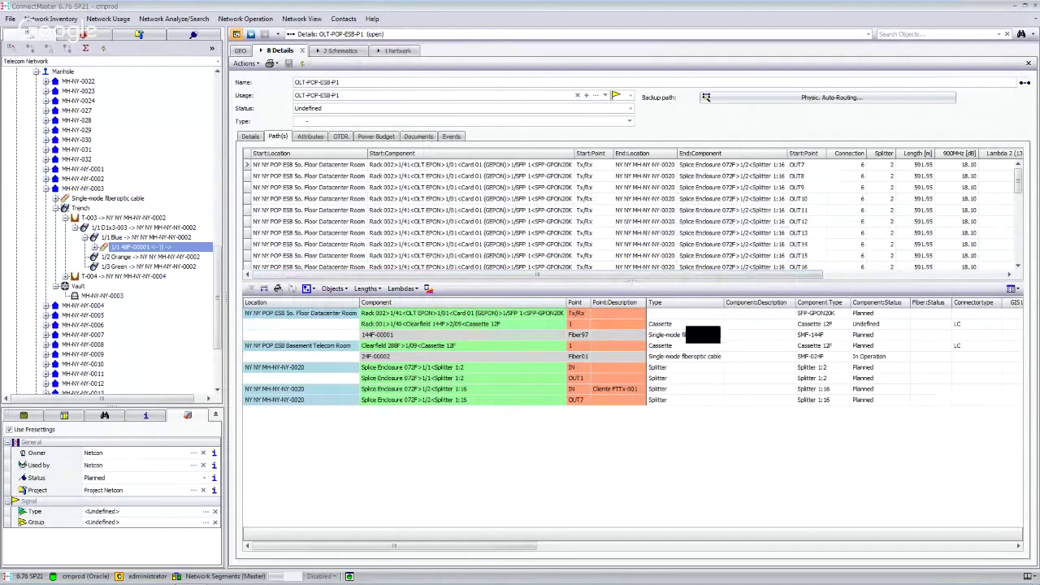
{"action": "left_click_drag", "start_coordinate": [1021, 185], "coordinate": [1021, 236]}
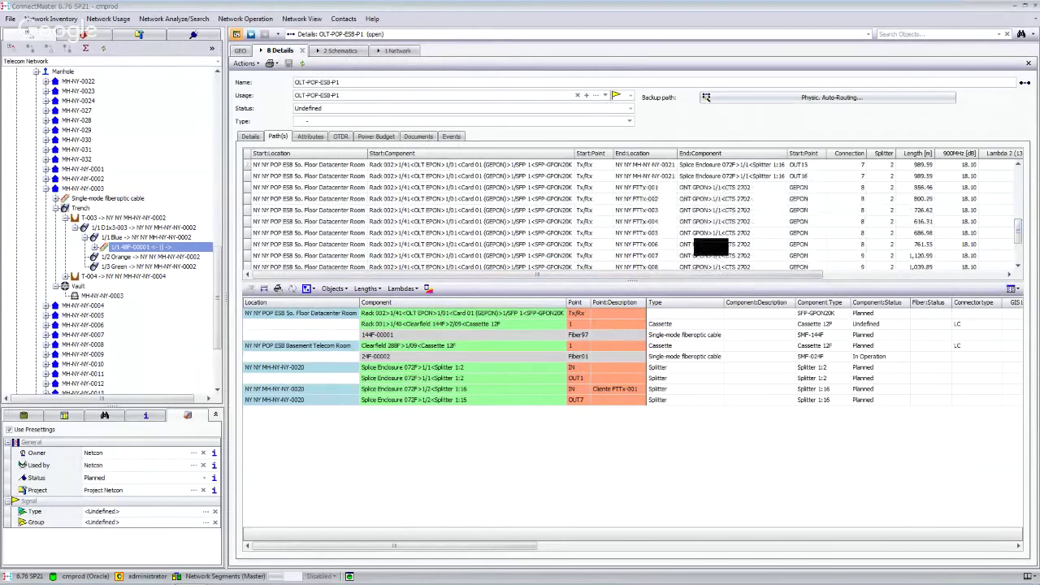
{"action": "left_click", "coordinate": [644, 255]}
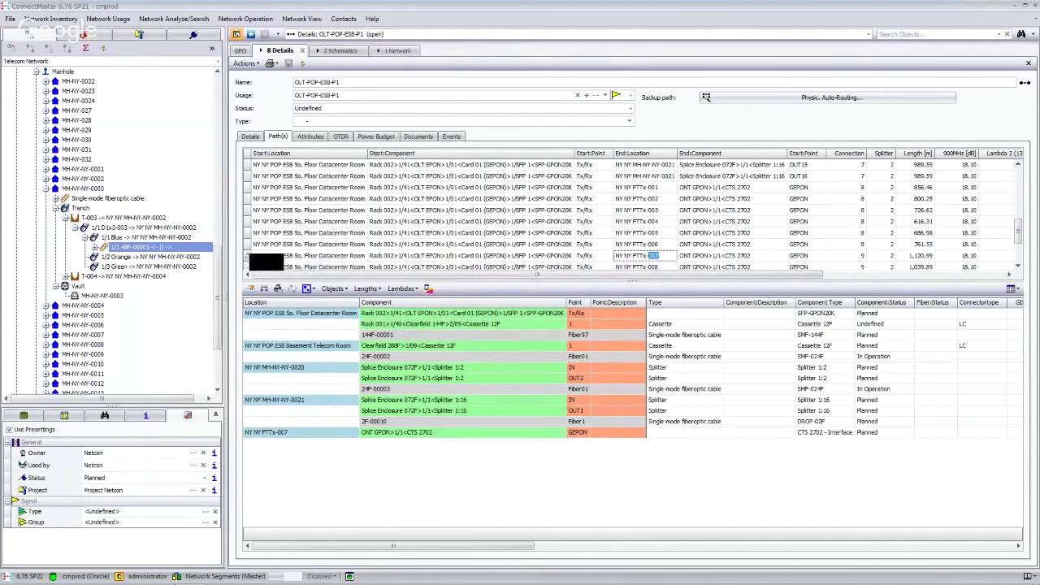
{"action": "left_click", "coordinate": [427, 290]}
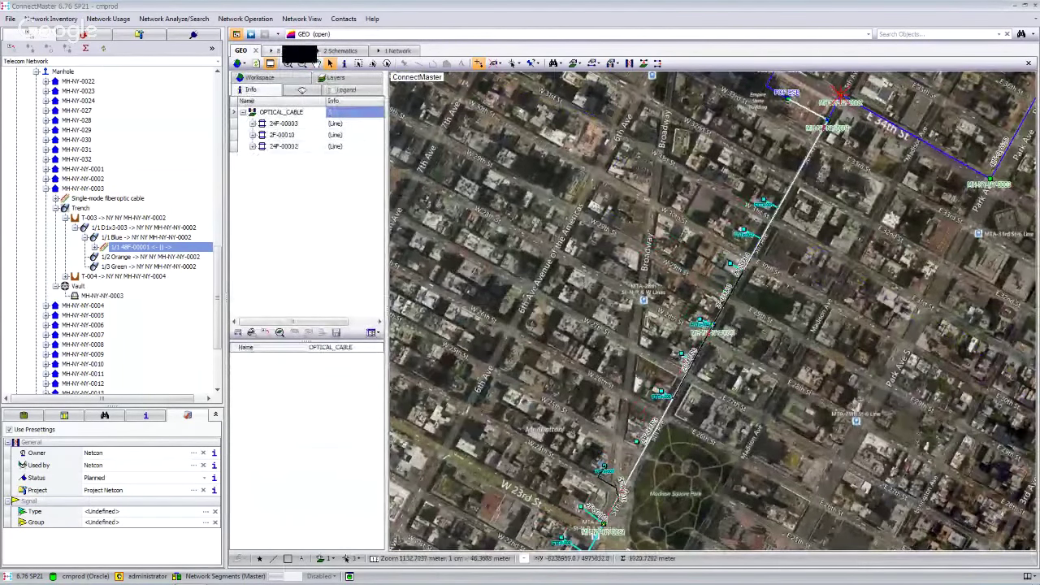
Open the power budget of the path to NY NY FTTx-007 and display the values for lambdas 3 and 4.
{"action": "left_click", "coordinate": [284, 50]}
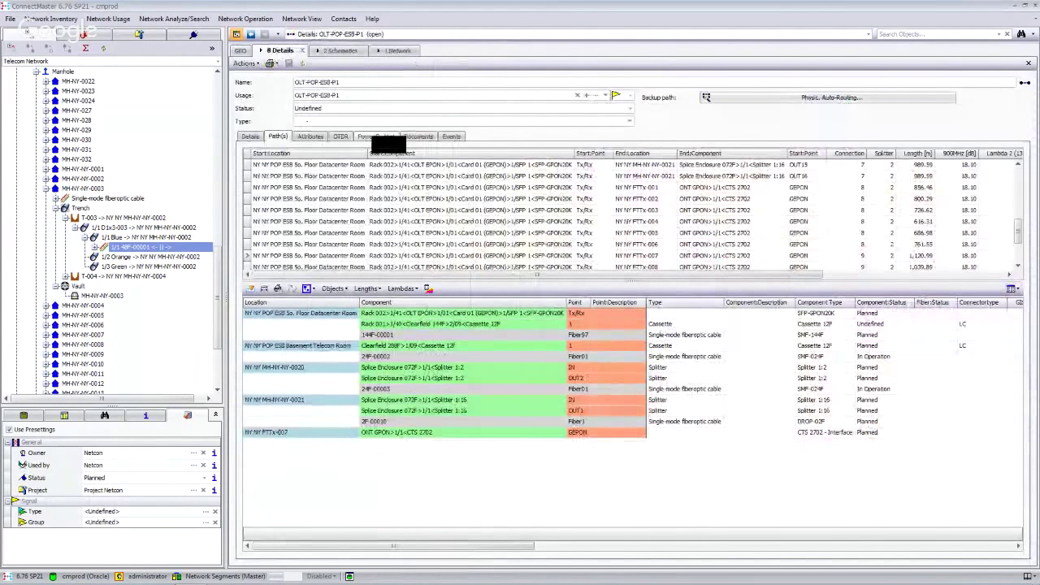
{"action": "left_click", "coordinate": [374, 137]}
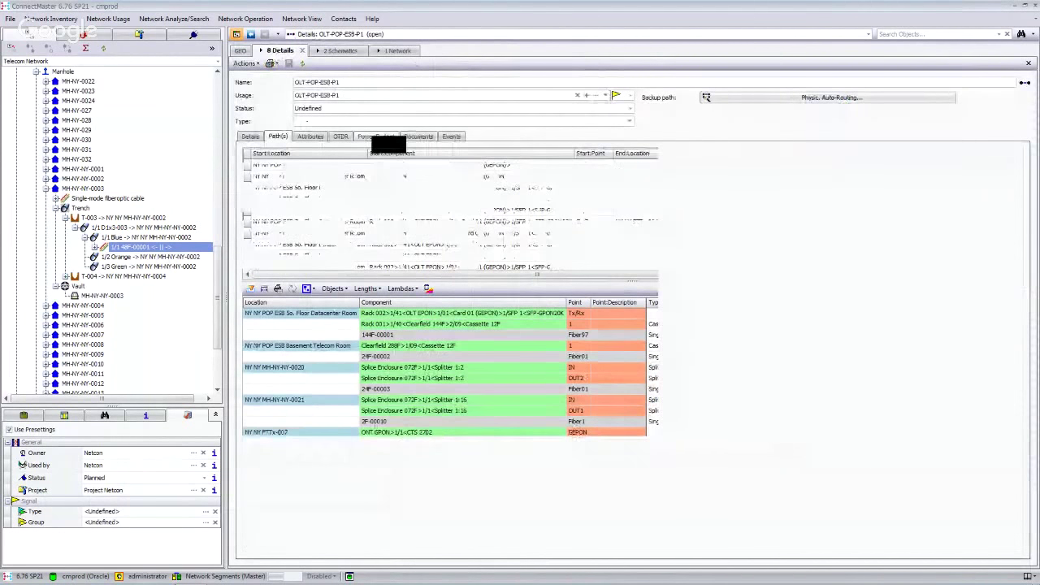
{"action": "left_click", "coordinate": [376, 136]}
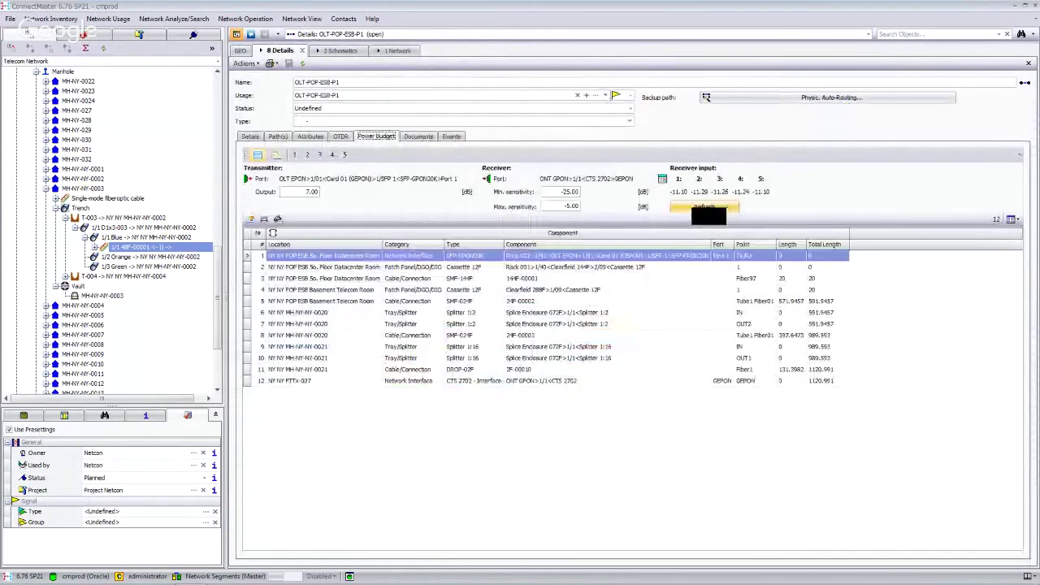
{"action": "left_click", "coordinate": [319, 155]}
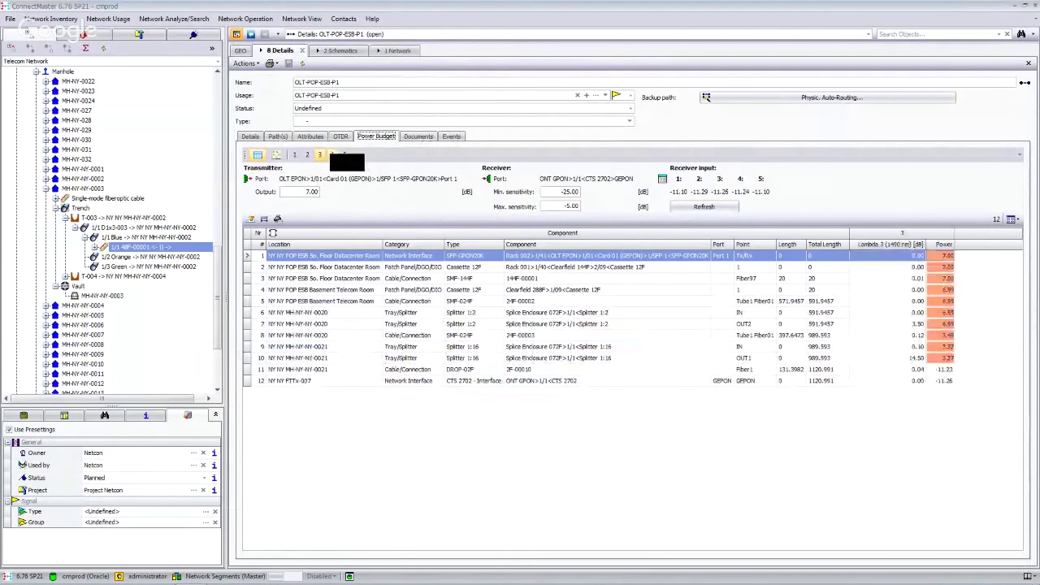
{"action": "left_click", "coordinate": [332, 154]}
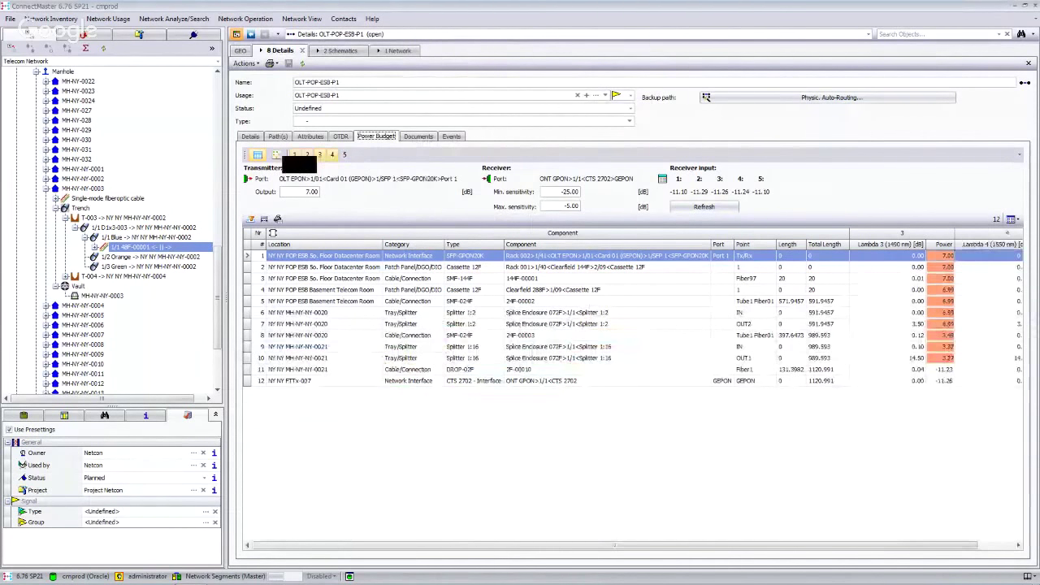
Display the power budget graph with sensitivity limits and locations, refresh it, and examine the power values for lambdas 3 and 4.
{"action": "left_click", "coordinate": [277, 155]}
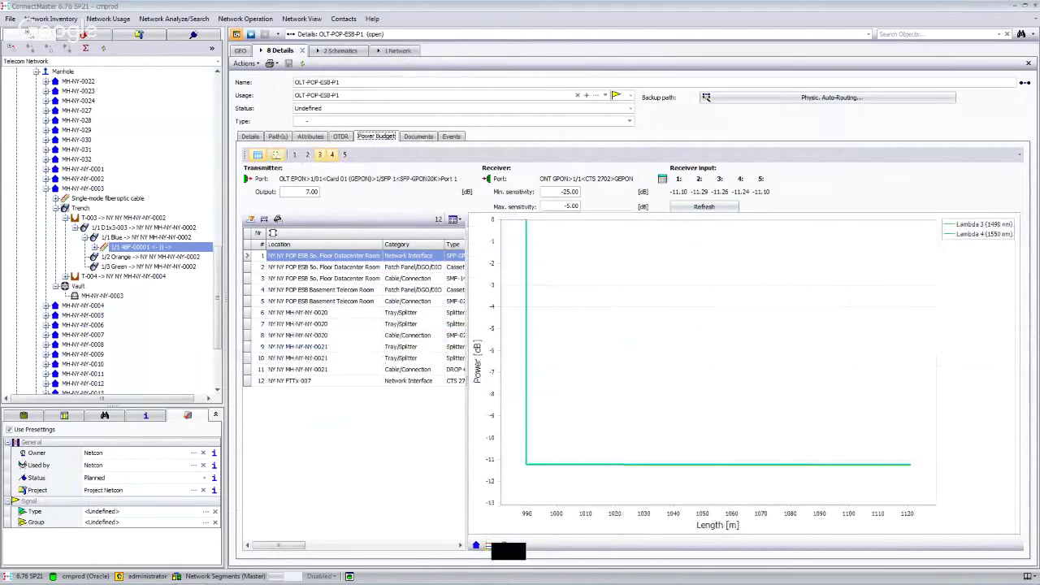
{"action": "left_click", "coordinate": [489, 543]}
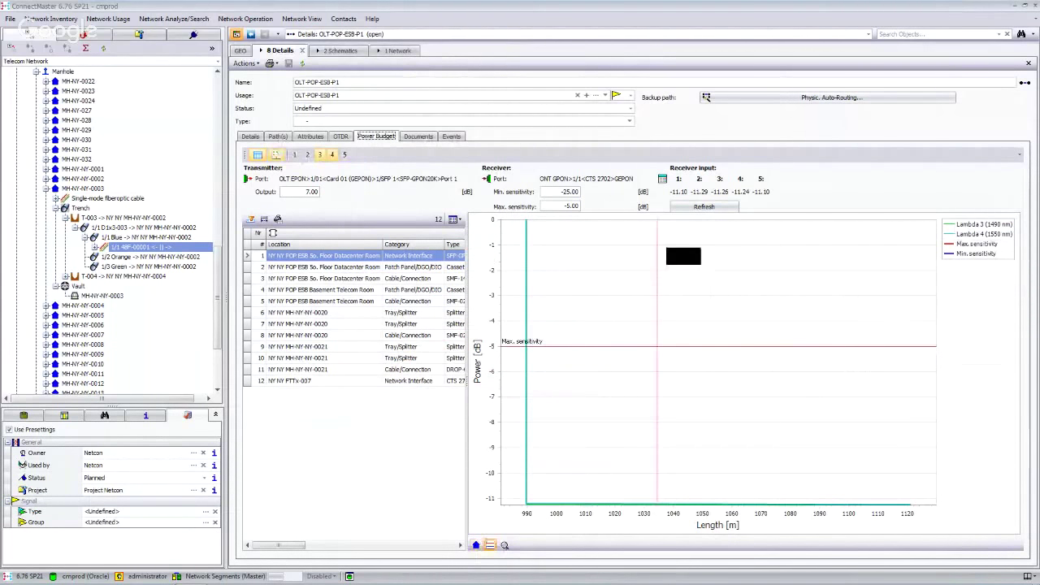
{"action": "left_click", "coordinate": [491, 545]}
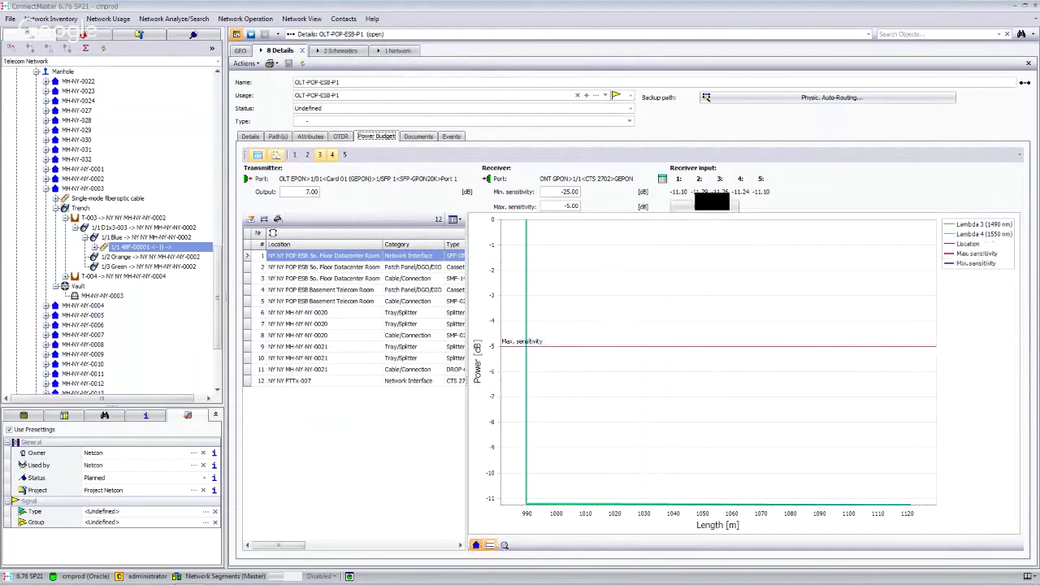
{"action": "left_click", "coordinate": [704, 207]}
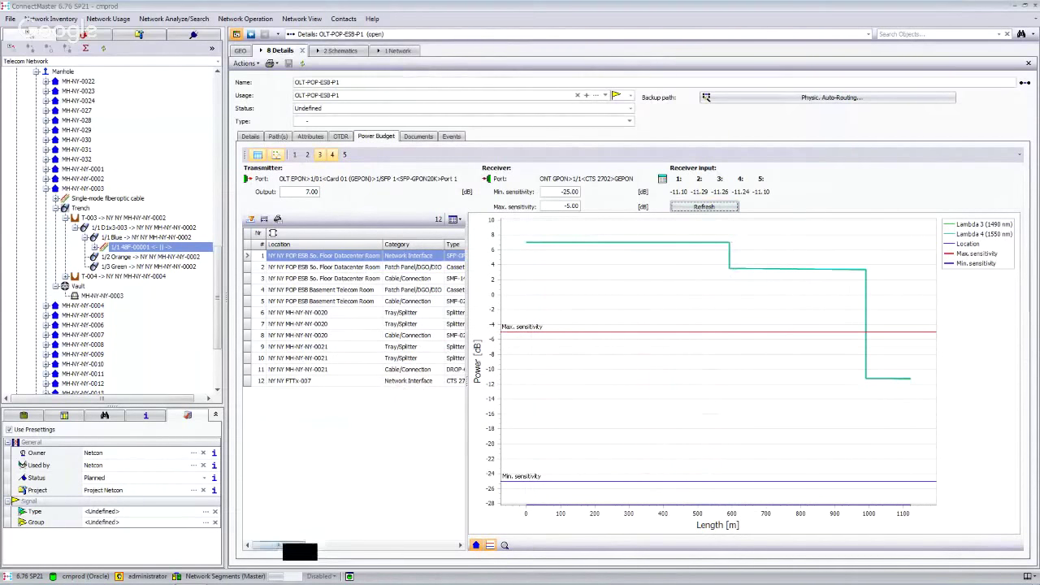
{"action": "left_click_drag", "start_coordinate": [293, 549], "coordinate": [479, 547]}
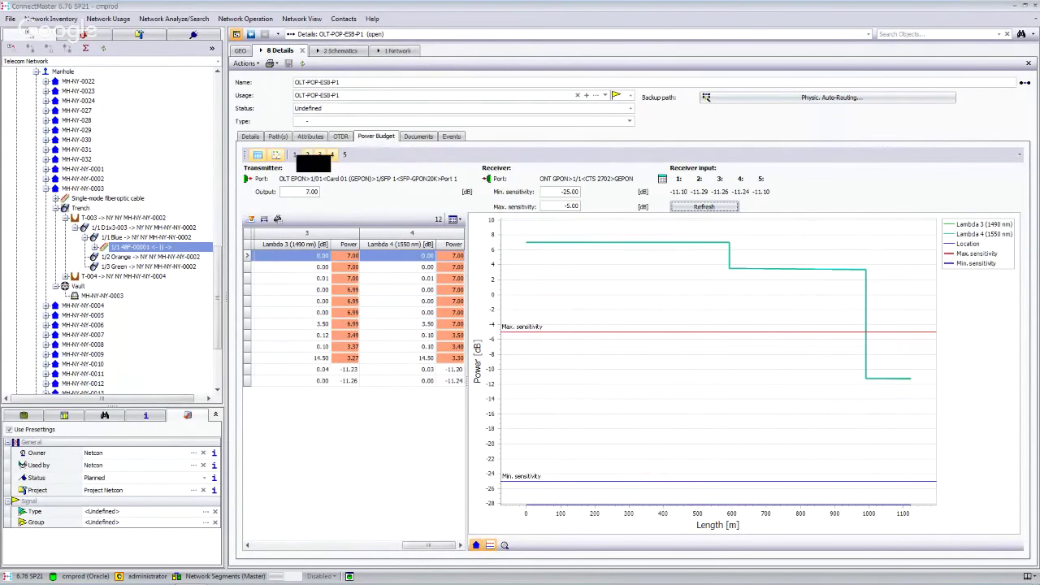
Draw the splitter network schematic from the paths of OLT-POP-ESB-P1.
{"action": "left_click", "coordinate": [278, 136]}
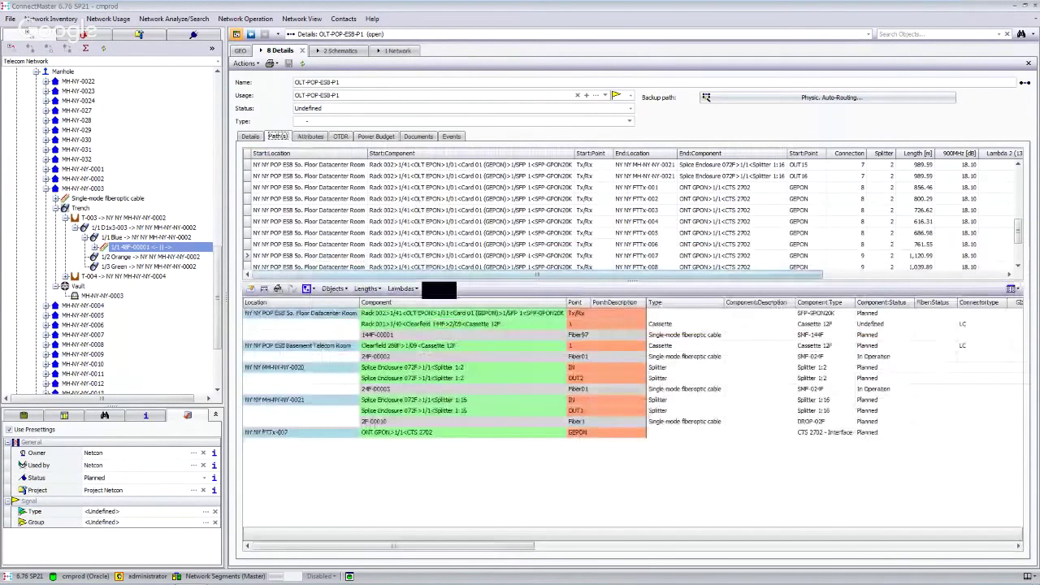
{"action": "left_click", "coordinate": [307, 288]}
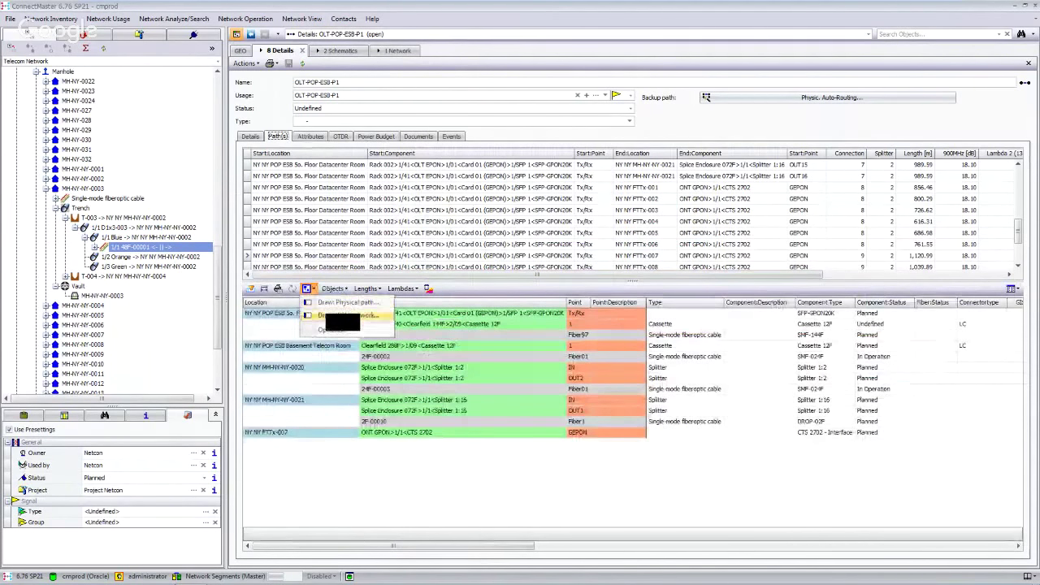
{"action": "left_click", "coordinate": [349, 315]}
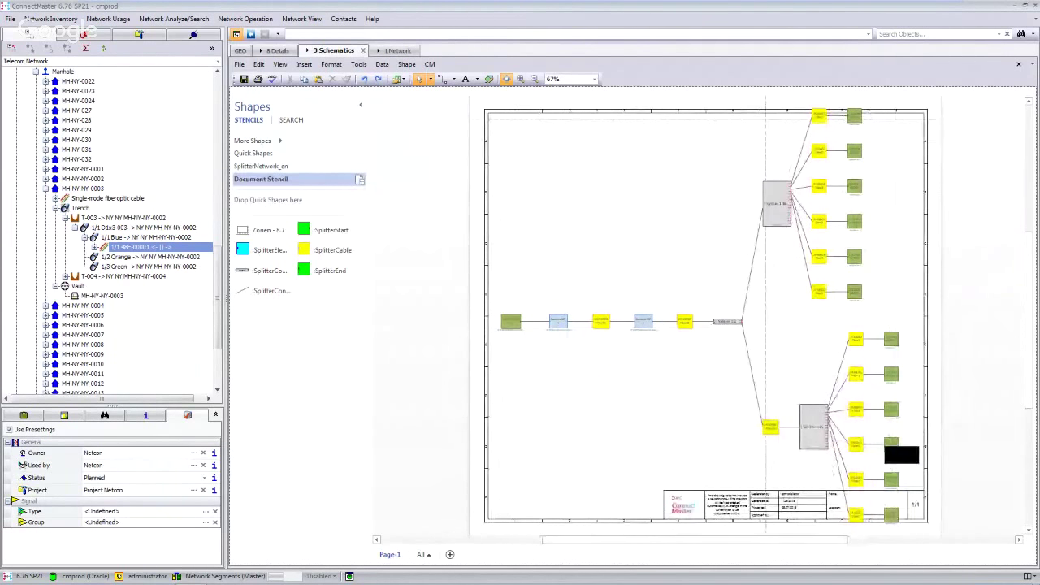
Examine the lower 1:16 splitter in the schematic with its 2F drop cables and the connected CTS 2702 terminals.
{"action": "scroll", "coordinate": [875, 480], "scroll_direction": "down", "scroll_amount": 1}
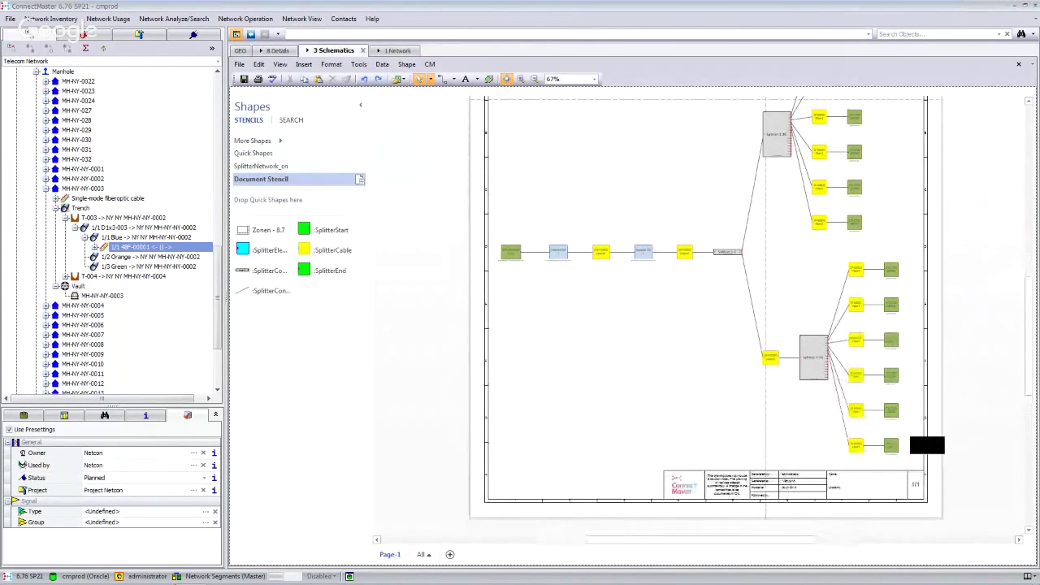
{"action": "scroll", "coordinate": [911, 438], "scroll_direction": "up", "scroll_amount": 3}
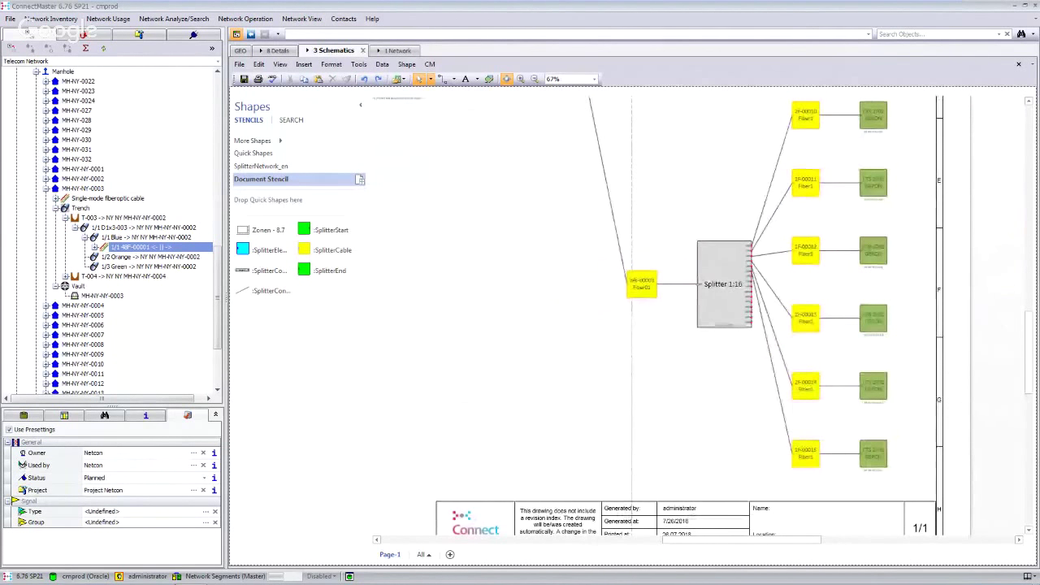
{"action": "scroll", "coordinate": [883, 455], "scroll_direction": "up", "scroll_amount": 1}
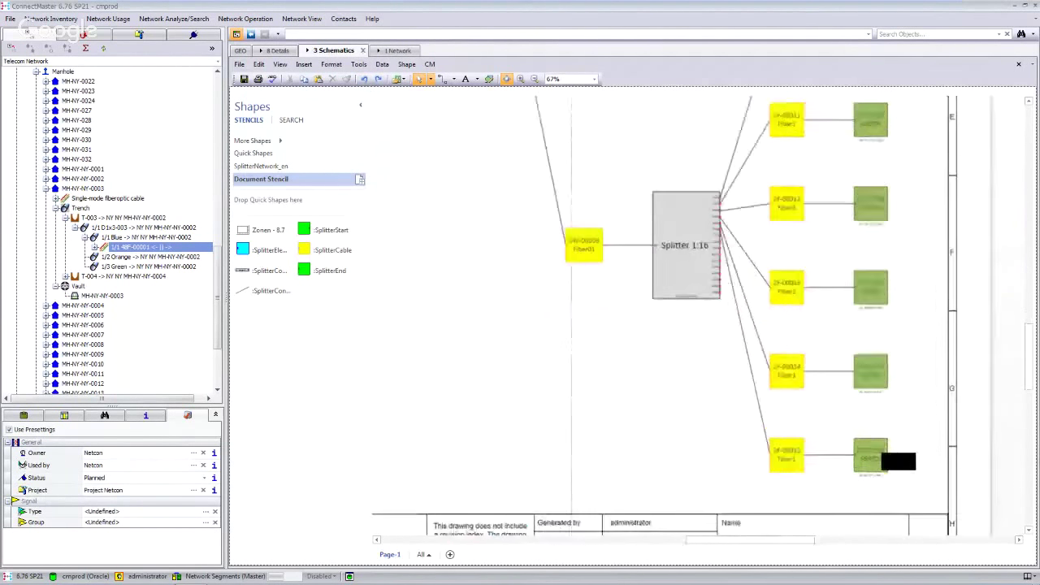
{"action": "scroll", "coordinate": [879, 457], "scroll_direction": "up", "scroll_amount": 3}
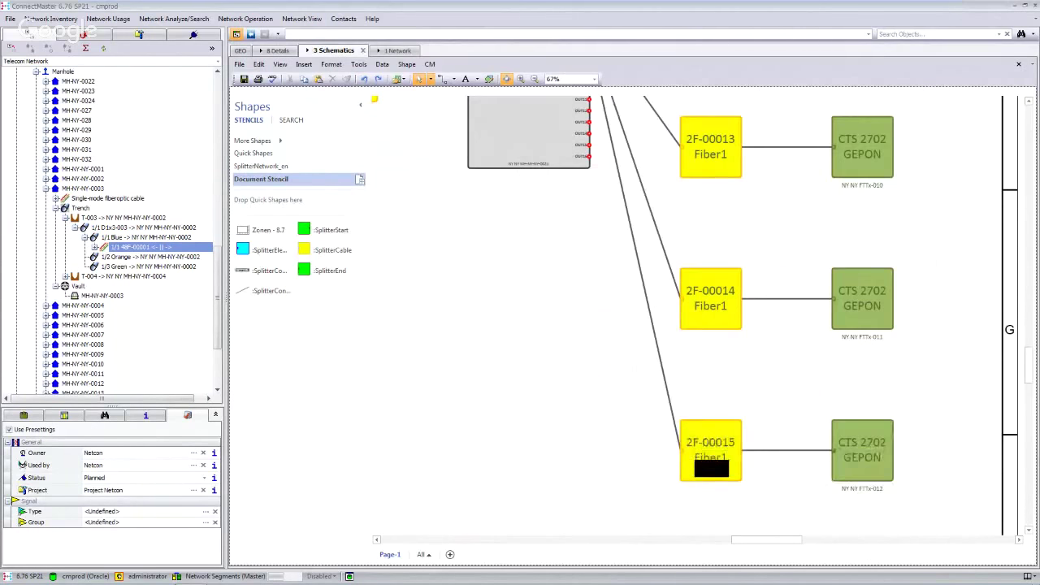
{"action": "scroll", "coordinate": [707, 463], "scroll_direction": "up", "scroll_amount": 3}
{"action": "scroll", "coordinate": [707, 325], "scroll_direction": "down", "scroll_amount": 1}
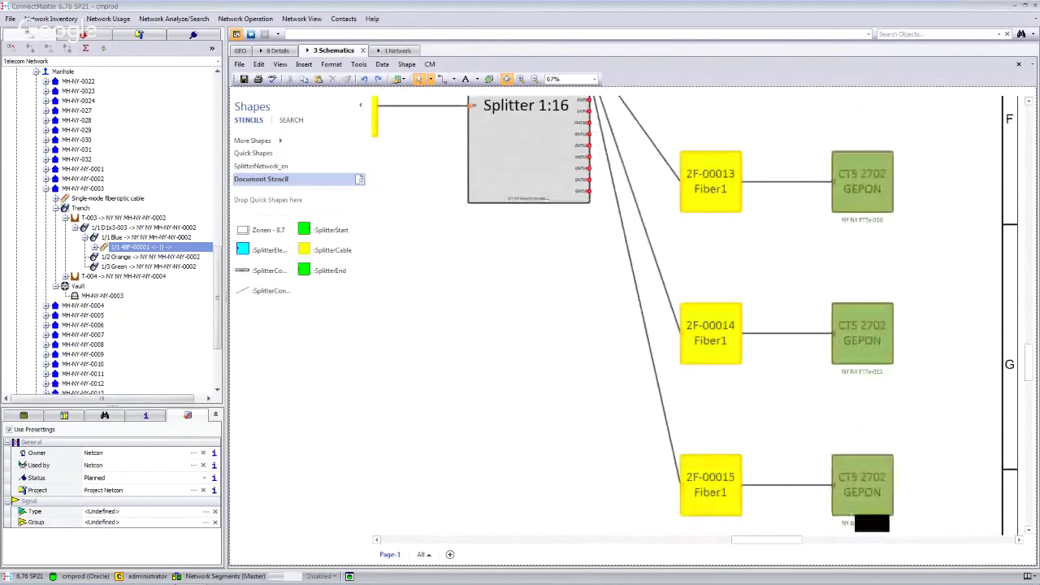
{"action": "scroll", "coordinate": [627, 344], "scroll_direction": "up", "scroll_amount": 2}
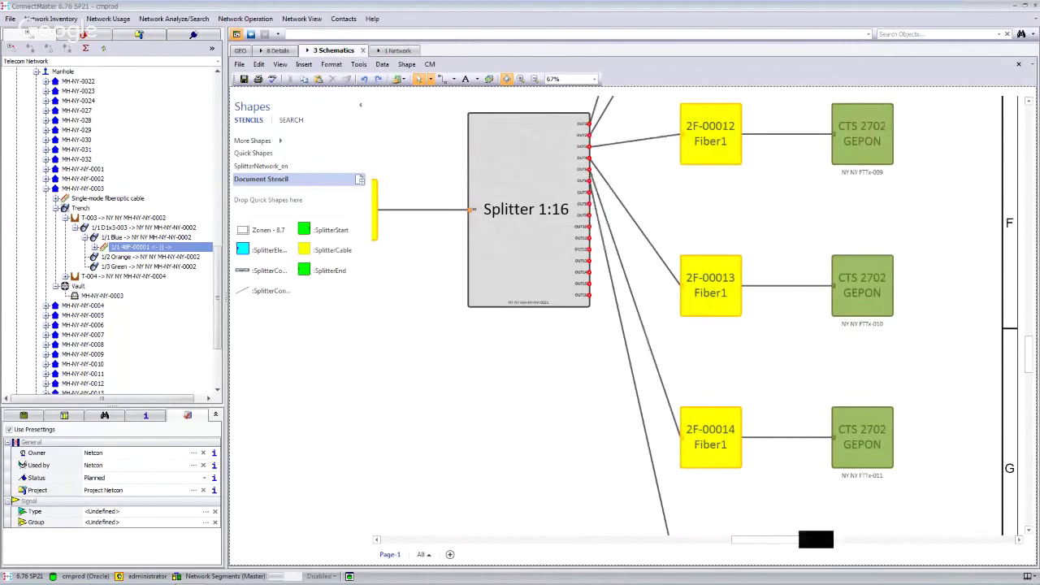
Trace the schematic back from cable 24F-00003 through the 1:2 splitter to the SFP-GPON20K port and review the whole network.
{"action": "left_click_drag", "start_coordinate": [770, 540], "coordinate": [376, 539]}
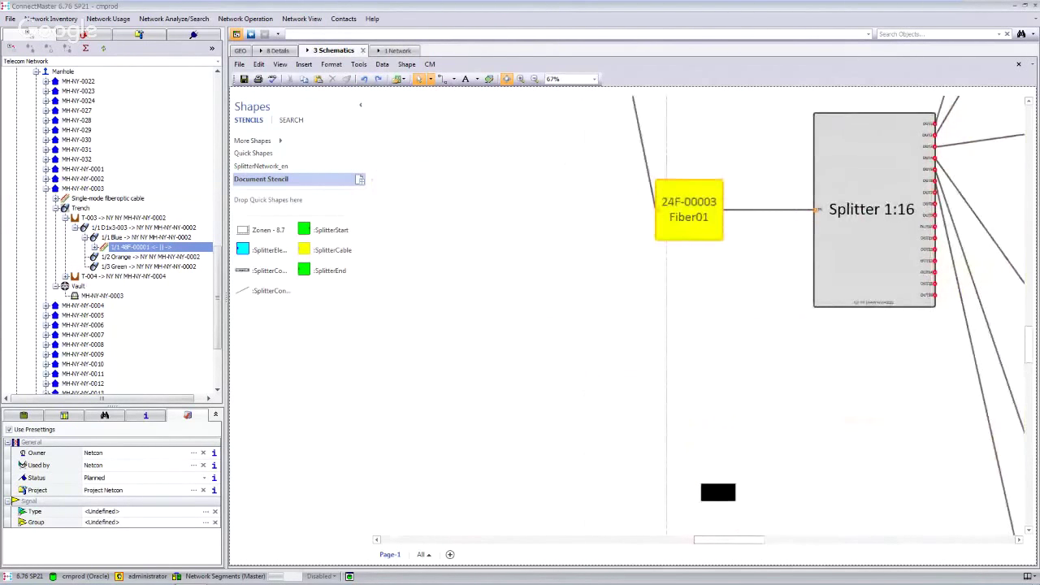
{"action": "scroll", "coordinate": [694, 466], "scroll_direction": "up", "scroll_amount": 5}
{"action": "scroll", "coordinate": [694, 466], "scroll_direction": "up", "scroll_amount": 4}
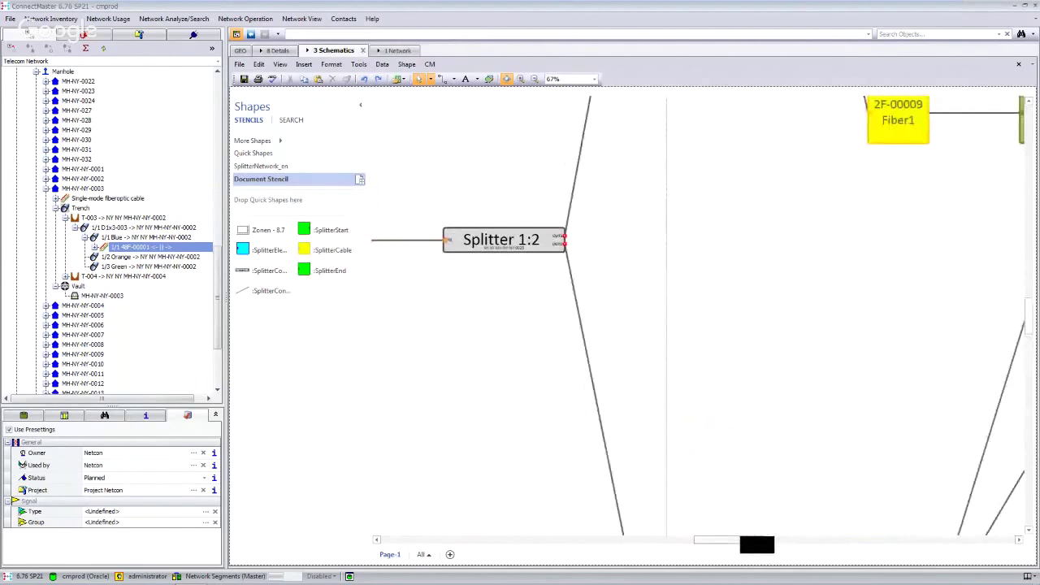
{"action": "left_click_drag", "start_coordinate": [757, 540], "coordinate": [626, 538]}
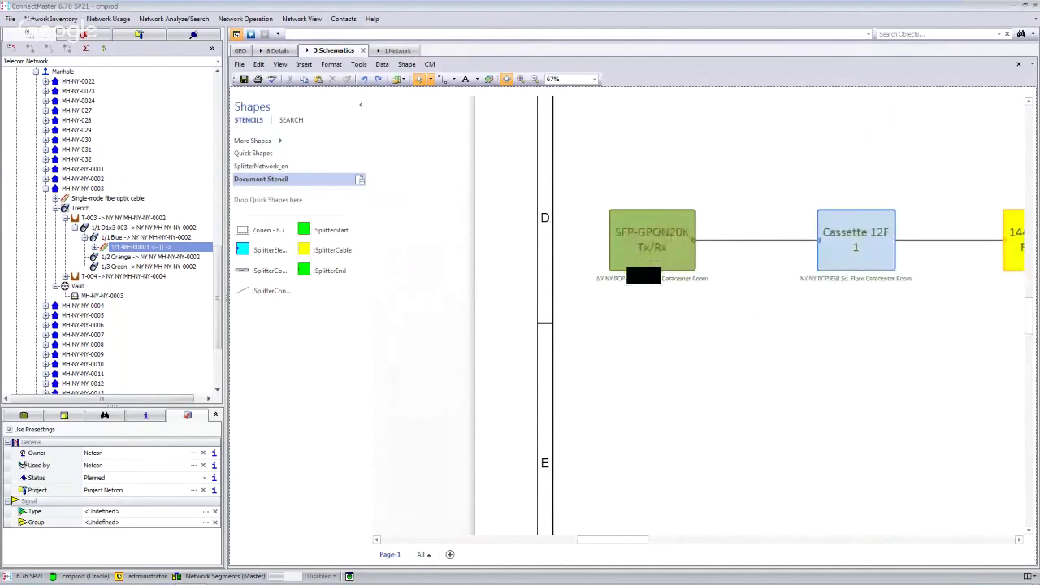
{"action": "scroll", "coordinate": [669, 277], "scroll_direction": "up", "scroll_amount": 3}
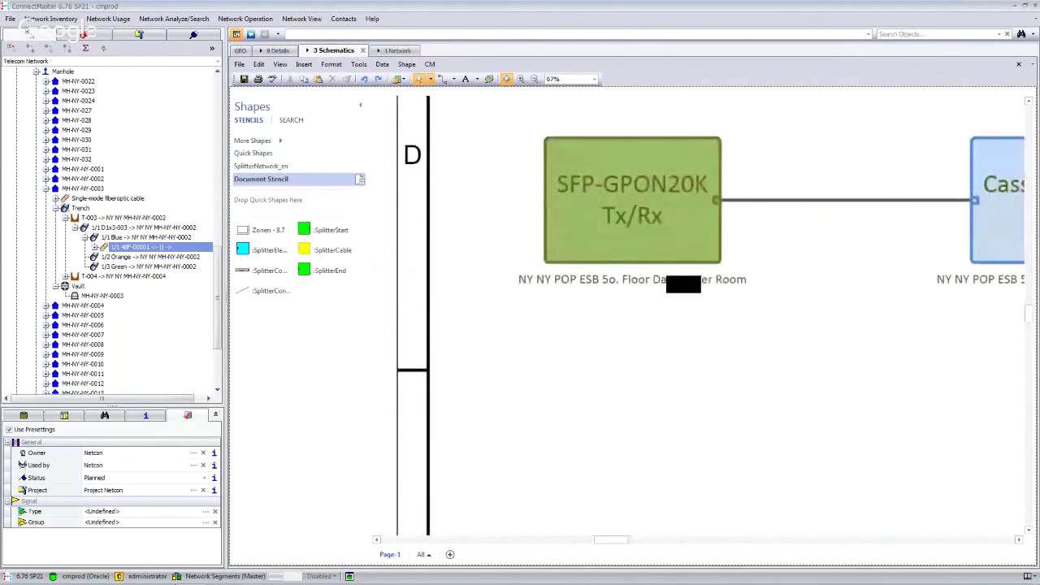
{"action": "scroll", "coordinate": [658, 323], "scroll_direction": "down", "scroll_amount": 3}
{"action": "scroll", "coordinate": [658, 323], "scroll_direction": "down", "scroll_amount": 4}
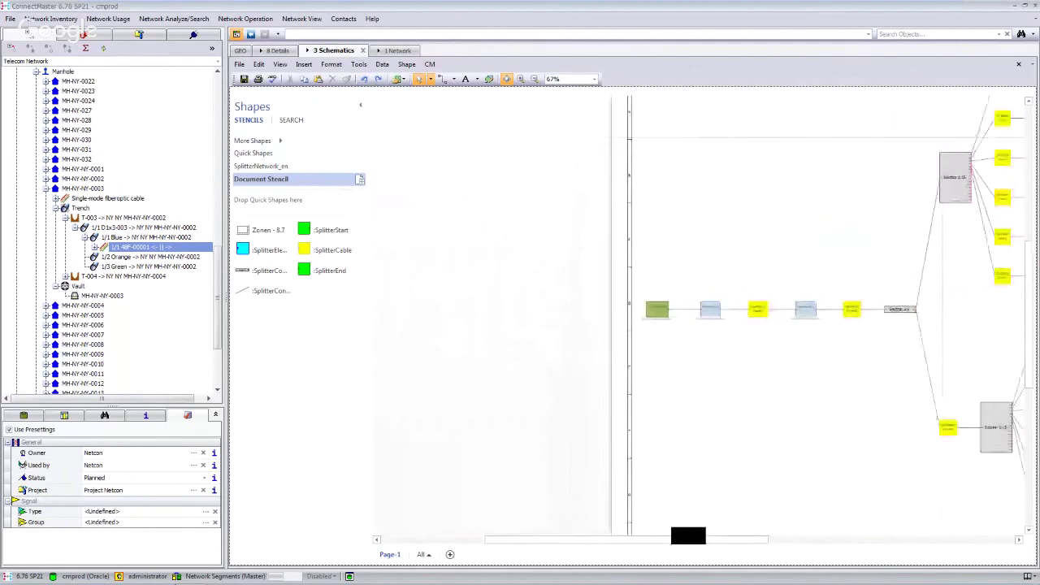
{"action": "left_click_drag", "start_coordinate": [670, 540], "coordinate": [732, 540]}
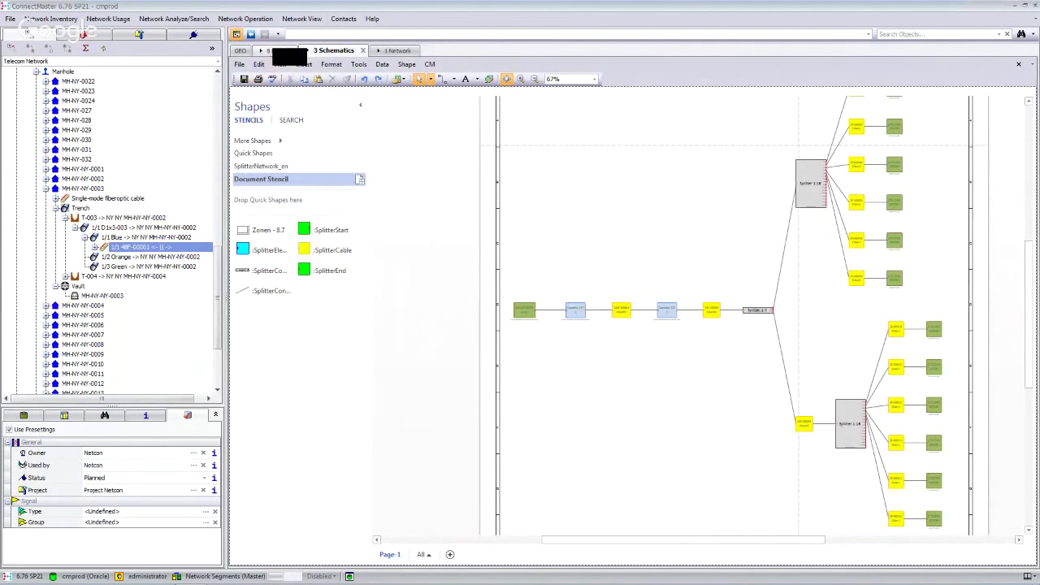
Show Splice Enclosure 144F at manhole MH-NY-NY-0005 from the map in the network tree and expand it to its trays.
{"action": "left_click", "coordinate": [248, 50]}
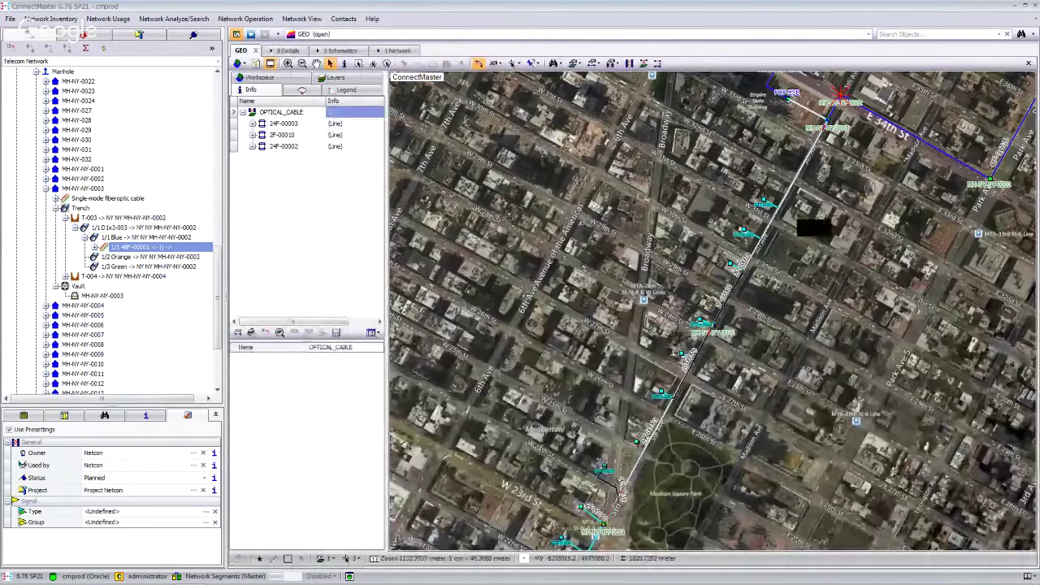
{"action": "left_click_drag", "start_coordinate": [814, 228], "coordinate": [764, 269]}
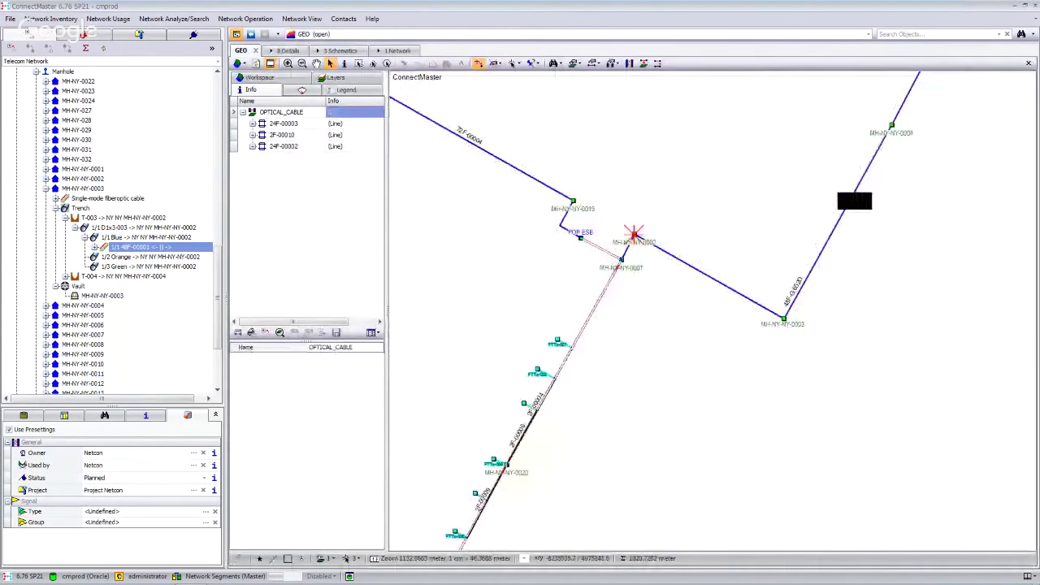
{"action": "left_click_drag", "start_coordinate": [932, 170], "coordinate": [696, 366]}
{"action": "left_click_drag", "start_coordinate": [722, 267], "coordinate": [734, 364]}
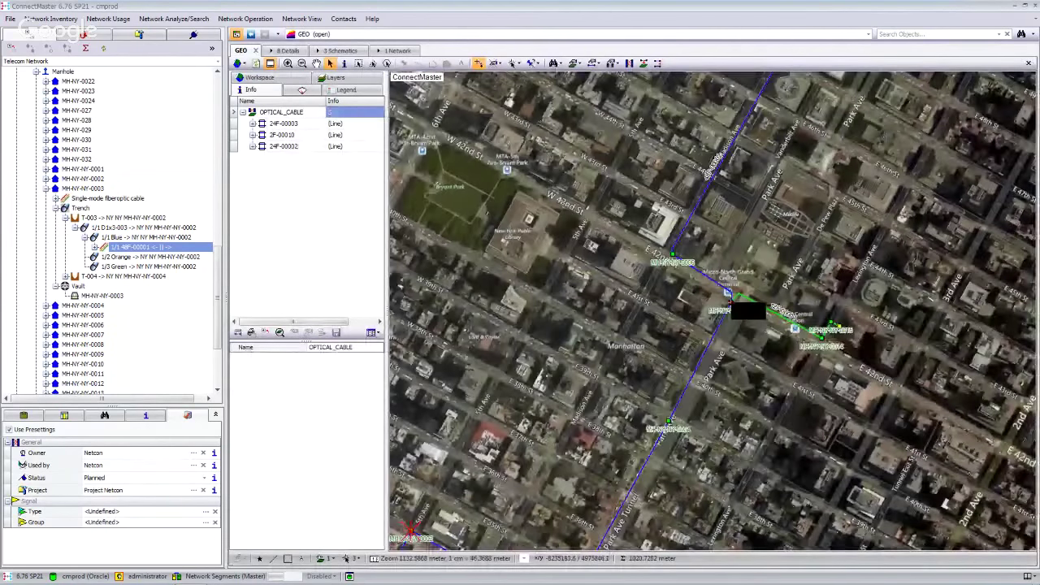
{"action": "right_click", "coordinate": [730, 307]}
{"action": "mouse_move", "coordinate": [736, 311]}
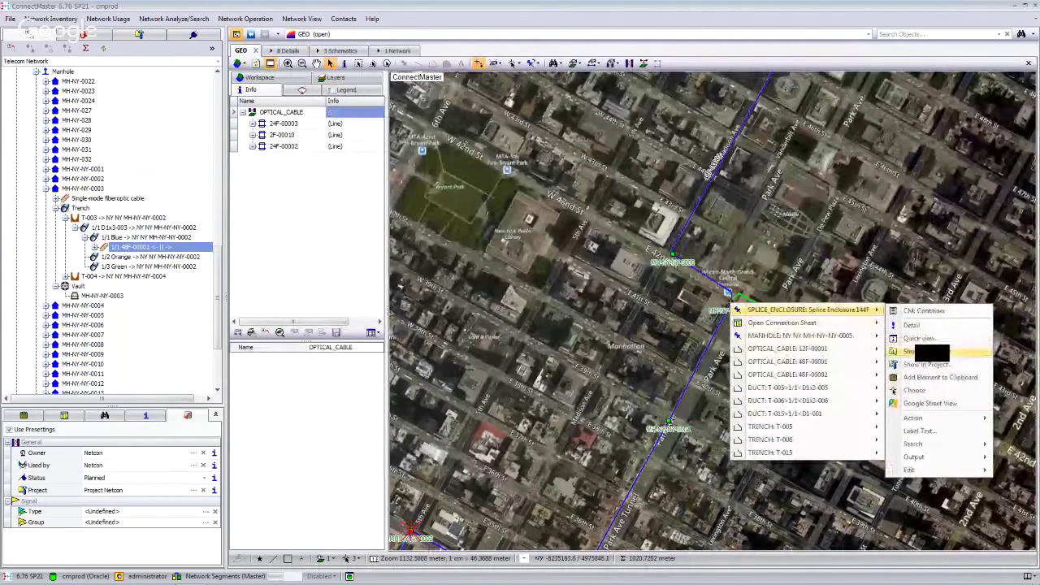
{"action": "left_click", "coordinate": [927, 353]}
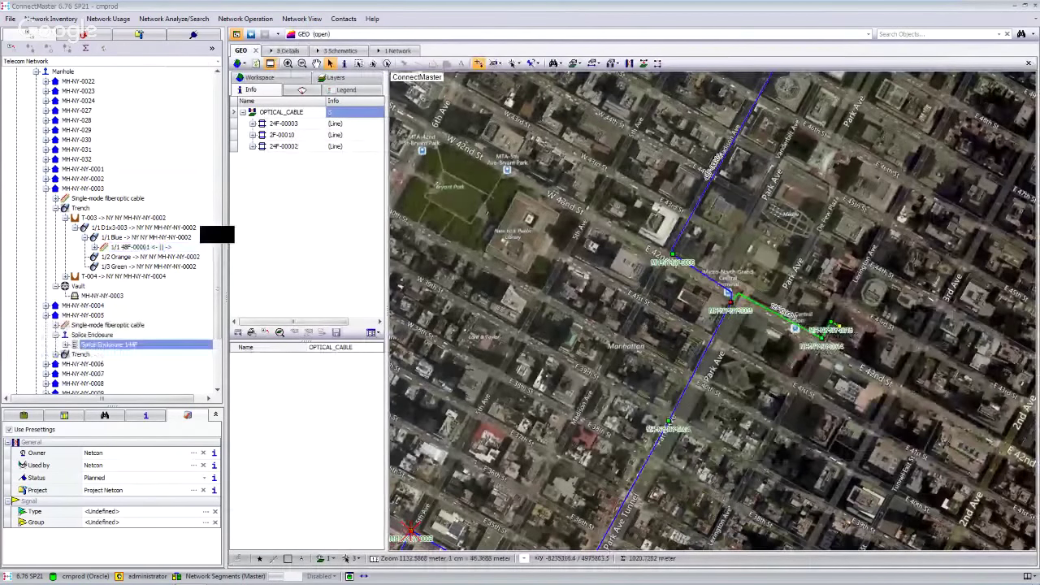
{"action": "left_click", "coordinate": [65, 345]}
{"action": "scroll", "coordinate": [86, 326], "scroll_direction": "down", "scroll_amount": 1}
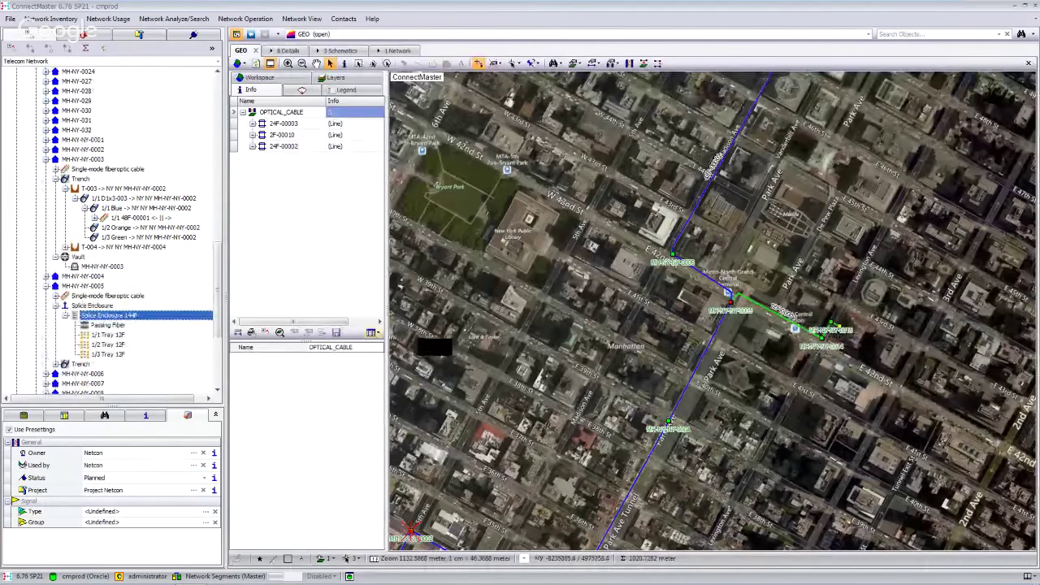
Open the connection sheet of 1/1 Tray 12F in Splice Enclosure 144F.
{"action": "left_click", "coordinate": [122, 334]}
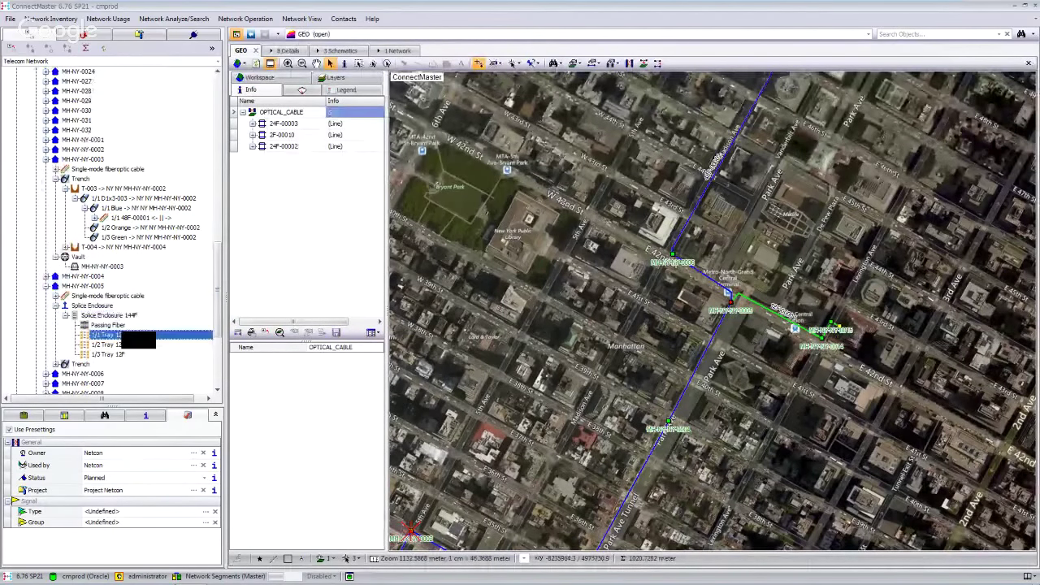
{"action": "right_click", "coordinate": [122, 336]}
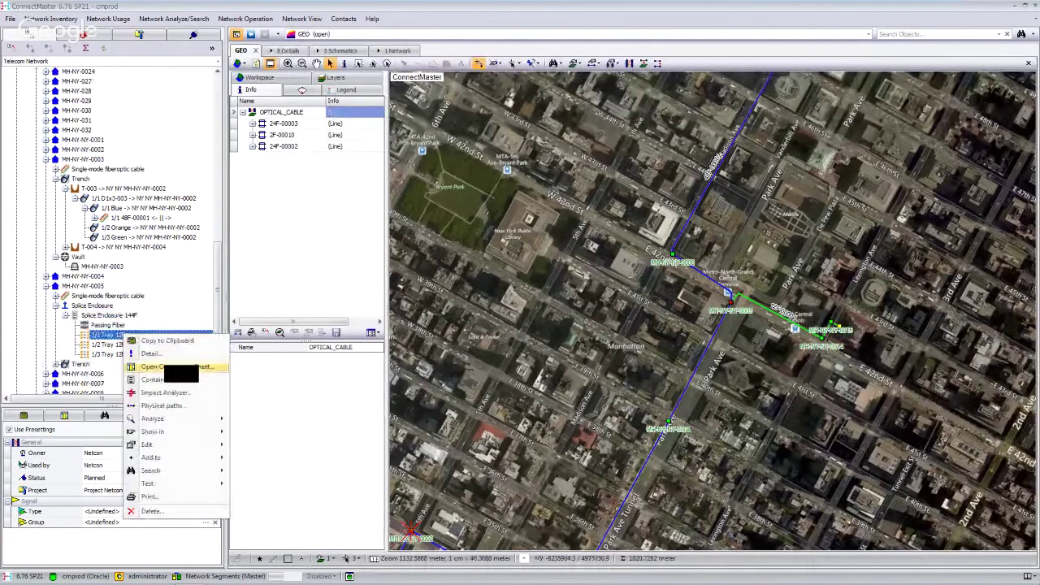
{"action": "left_click", "coordinate": [151, 366]}
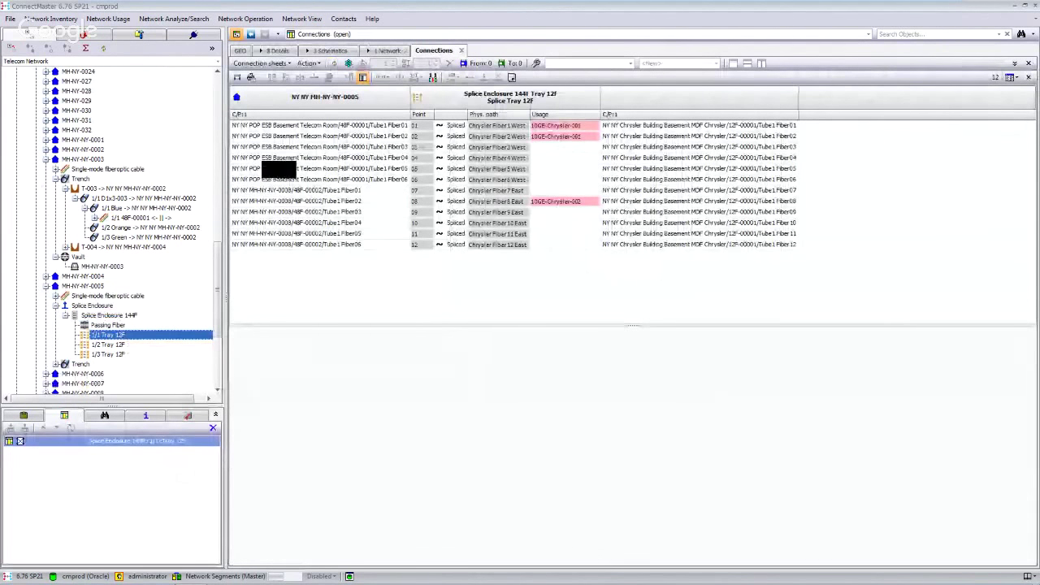
Generate the printable splice plan report for Splice Enclosure 144F.
{"action": "left_click", "coordinate": [113, 317]}
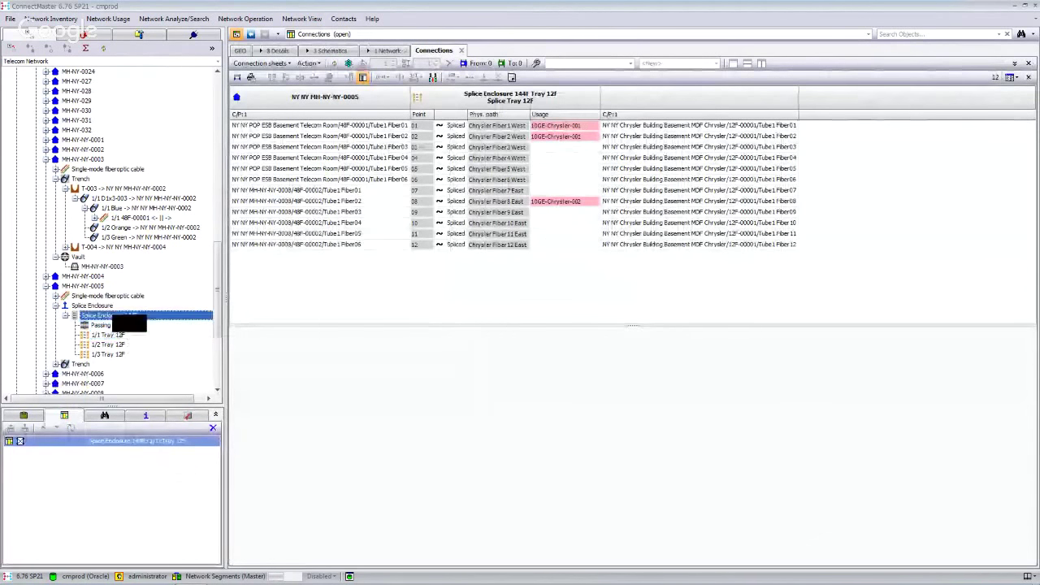
{"action": "right_click", "coordinate": [113, 316]}
{"action": "left_click", "coordinate": [133, 493]}
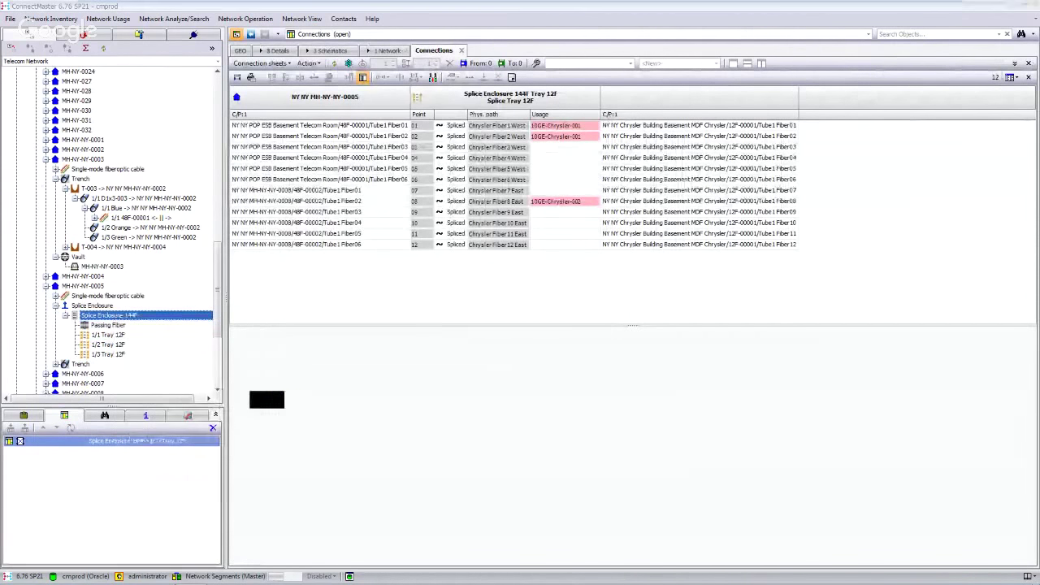
{"action": "scroll", "coordinate": [301, 213], "scroll_direction": "down", "scroll_amount": 1}
{"action": "left_click", "coordinate": [290, 201]}
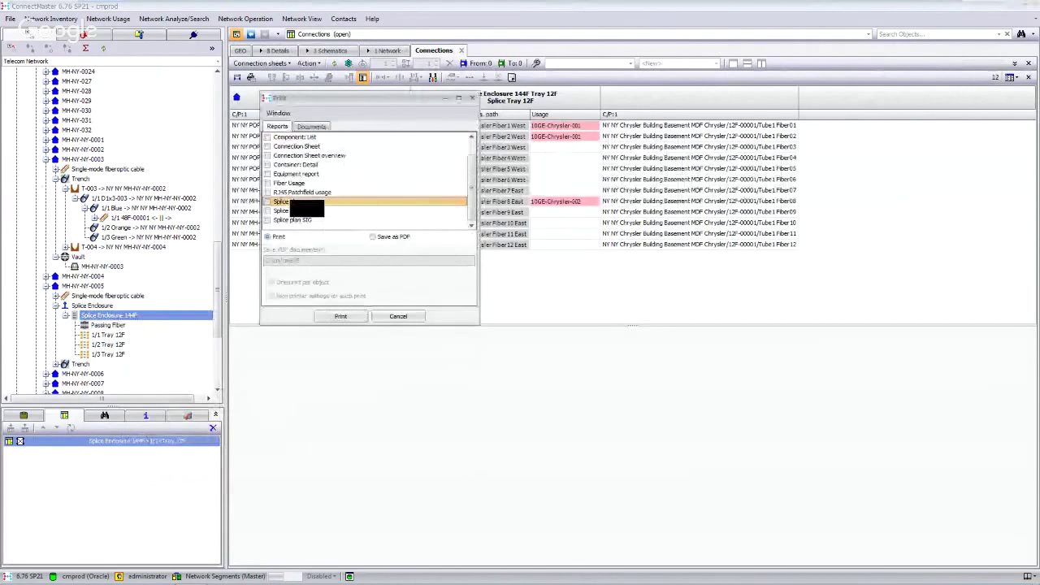
{"action": "left_click", "coordinate": [342, 317]}
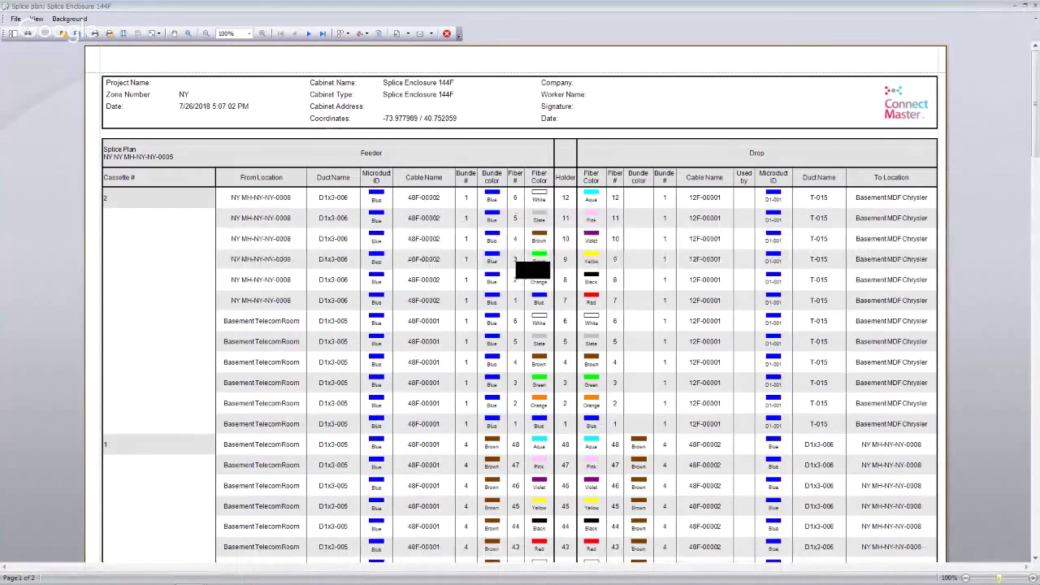
Review the feeder and drop fiber assignments in the splice plan report and close its preview.
{"action": "scroll", "coordinate": [610, 406], "scroll_direction": "down", "scroll_amount": 8}
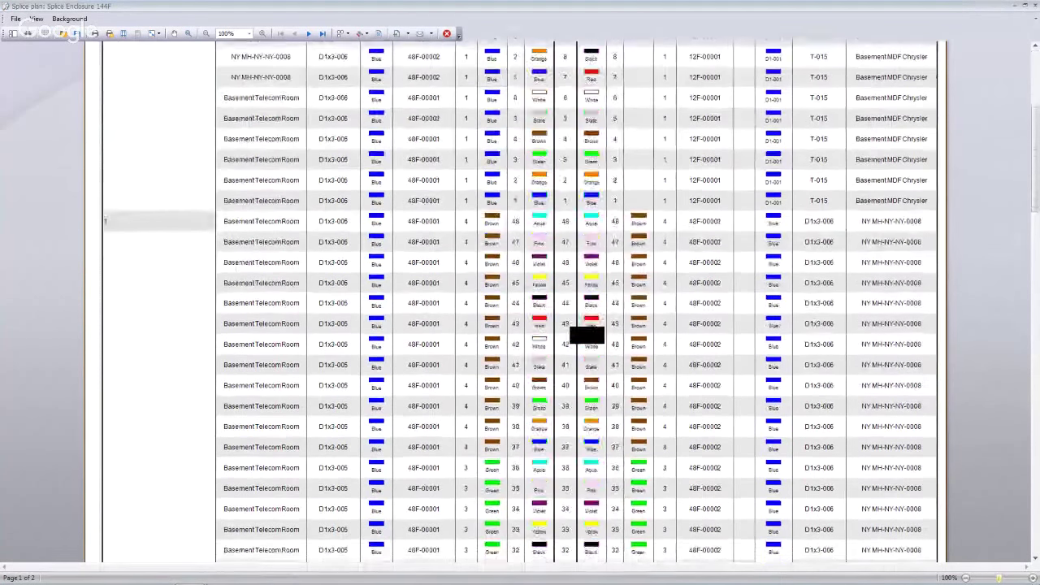
{"action": "scroll", "coordinate": [573, 326], "scroll_direction": "down", "scroll_amount": 3}
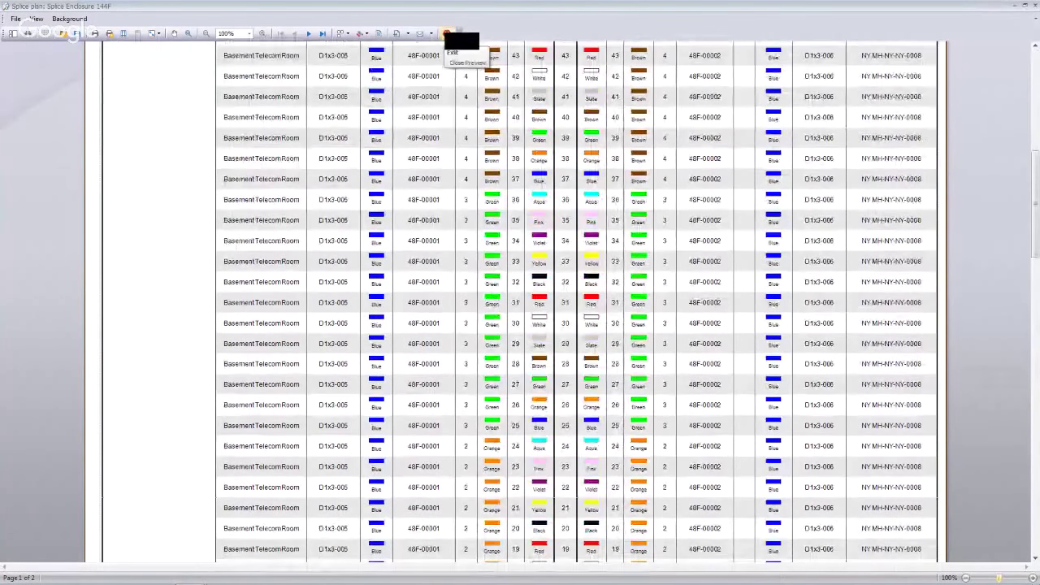
{"action": "left_click", "coordinate": [446, 34]}
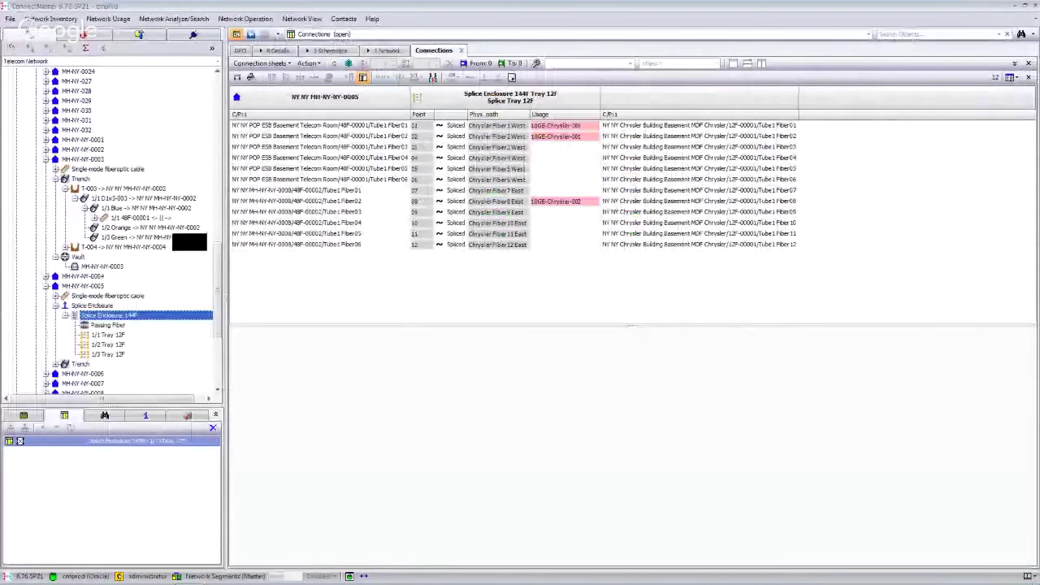
Analyze the splice plan of Splice Enclosure 144F and open the settings for drawing it as a schematic.
{"action": "right_click", "coordinate": [119, 316]}
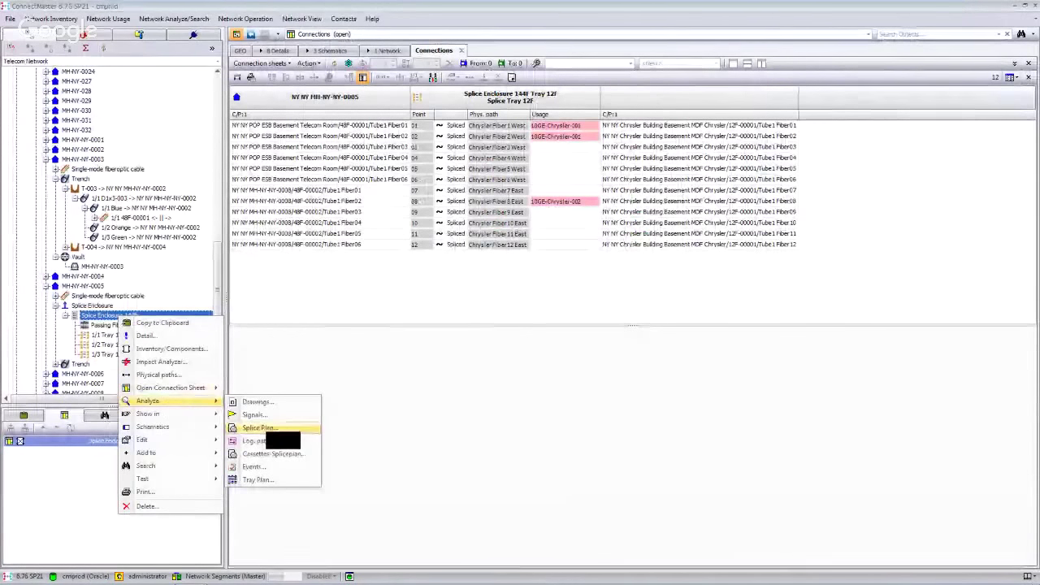
{"action": "left_click", "coordinate": [260, 428]}
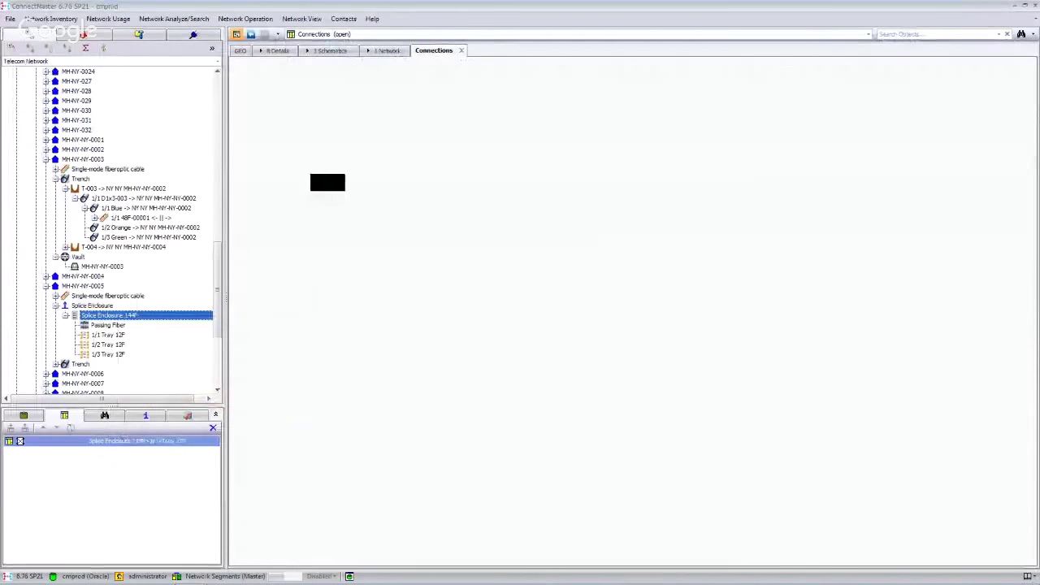
{"action": "left_click", "coordinate": [280, 120]}
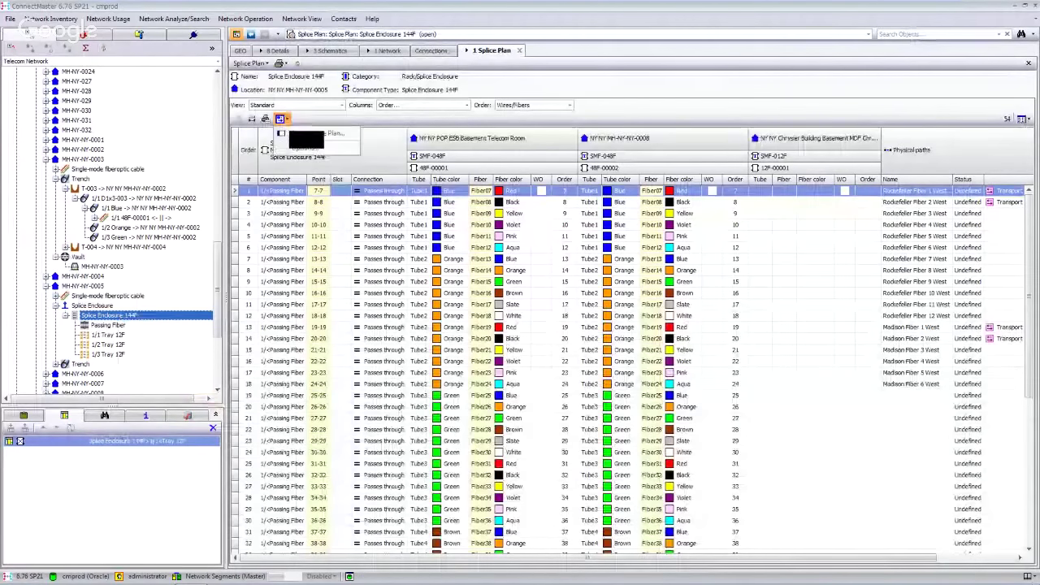
{"action": "left_click", "coordinate": [313, 133]}
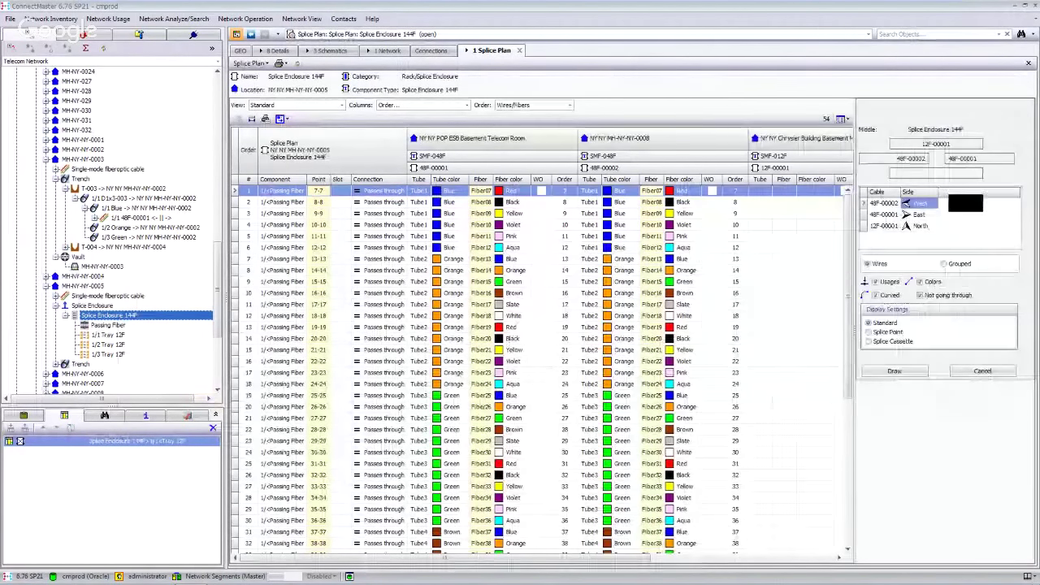
Assign cable 48F-00001 to the West side and 48F-00002 to the East side, and draw the splice plan schematic.
{"action": "left_click", "coordinate": [923, 215]}
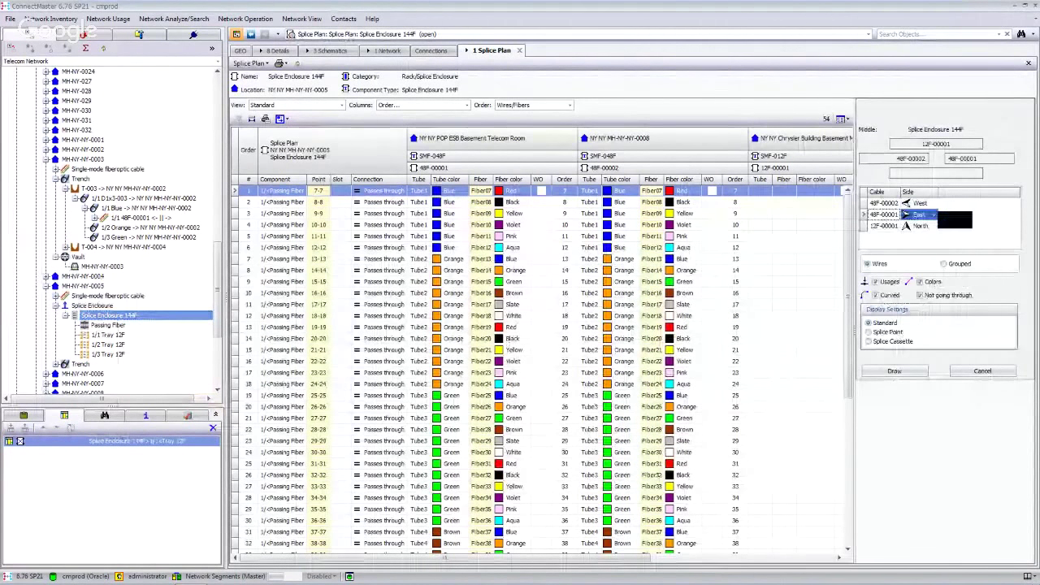
{"action": "left_click", "coordinate": [934, 214]}
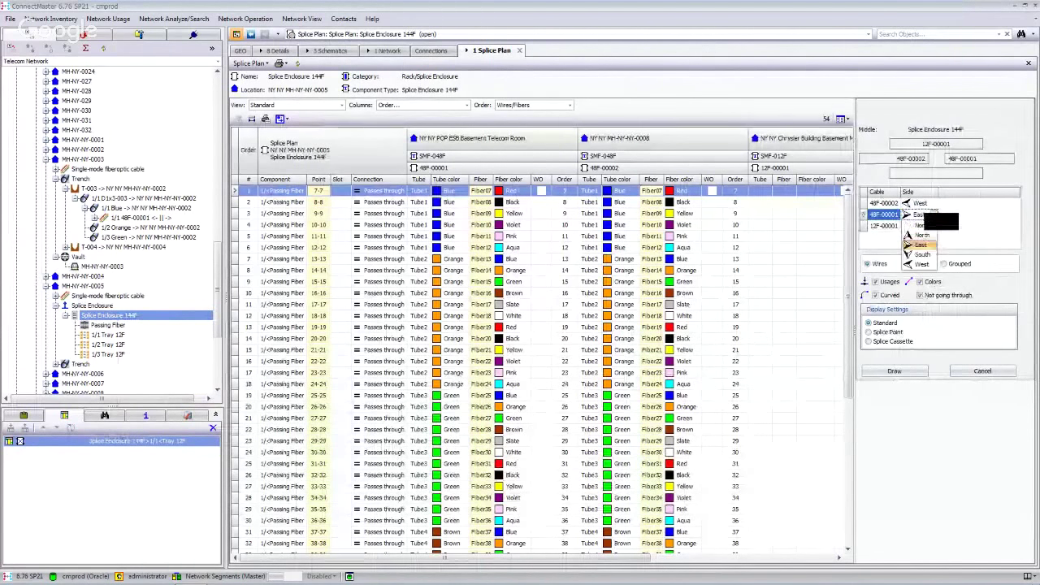
{"action": "left_click", "coordinate": [915, 264]}
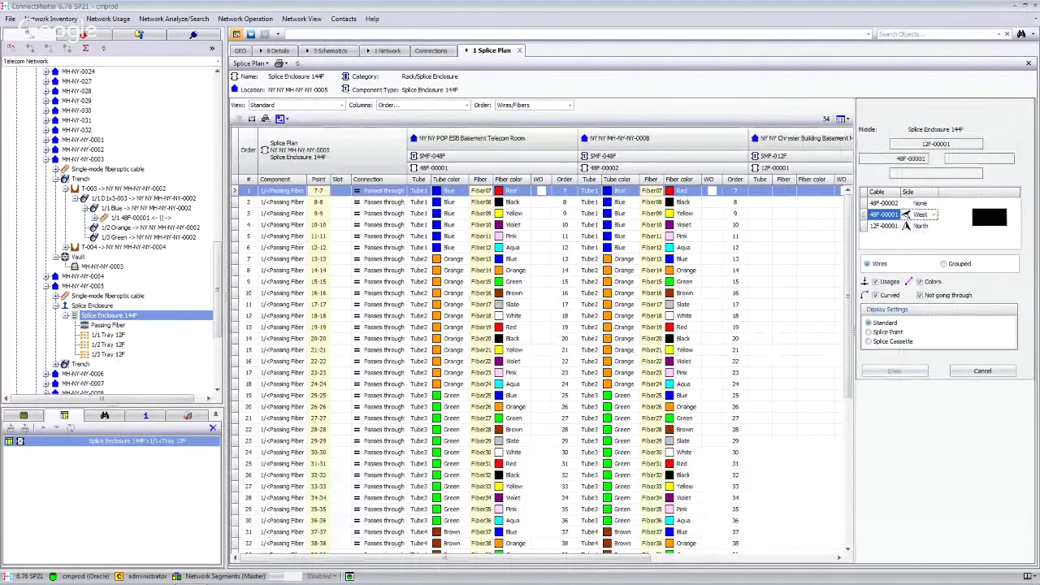
{"action": "left_click", "coordinate": [920, 203]}
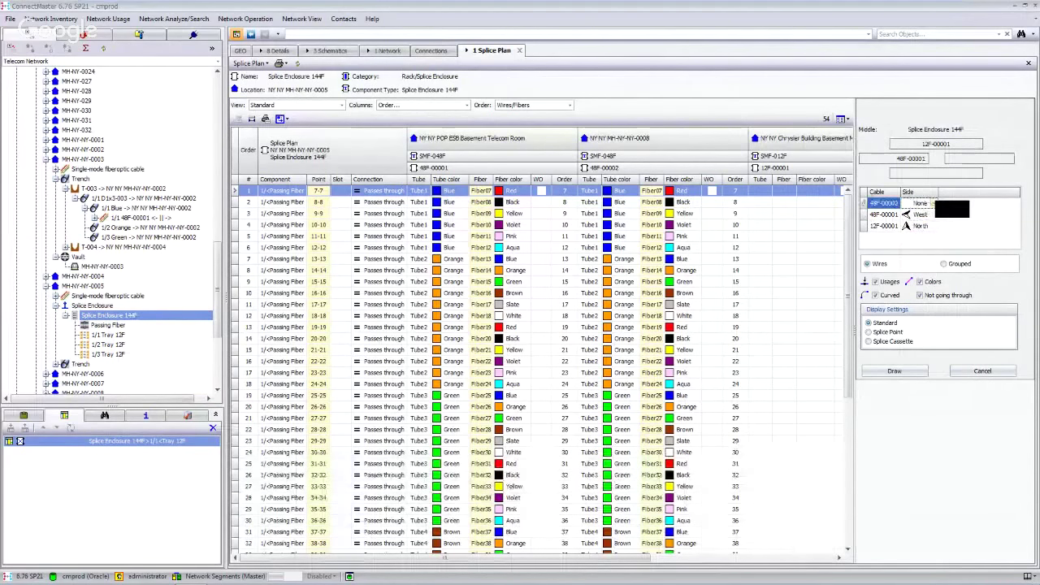
{"action": "left_click", "coordinate": [934, 203]}
{"action": "left_click", "coordinate": [917, 236]}
{"action": "left_click", "coordinate": [969, 225]}
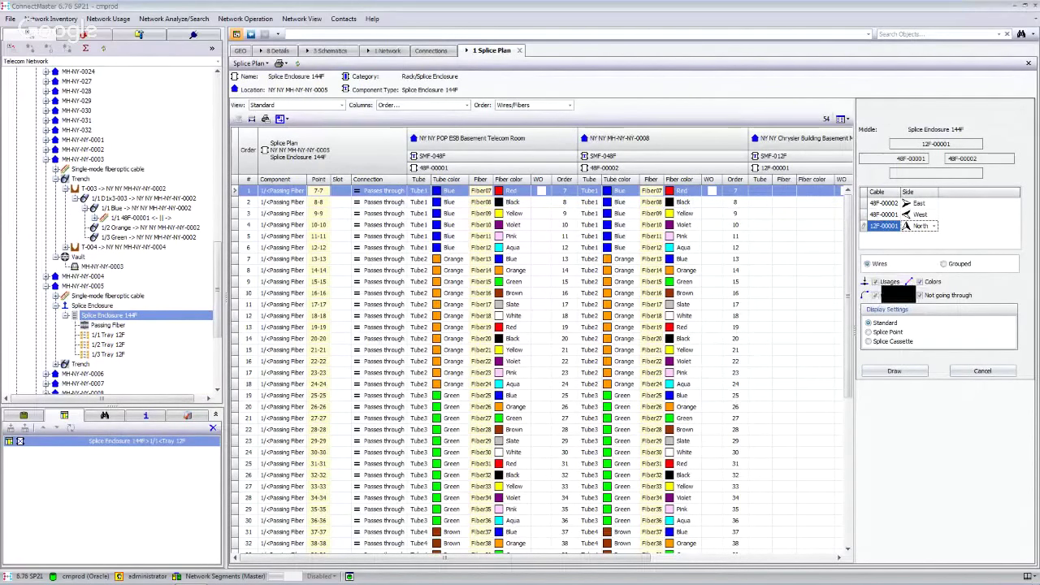
{"action": "left_click", "coordinate": [897, 374]}
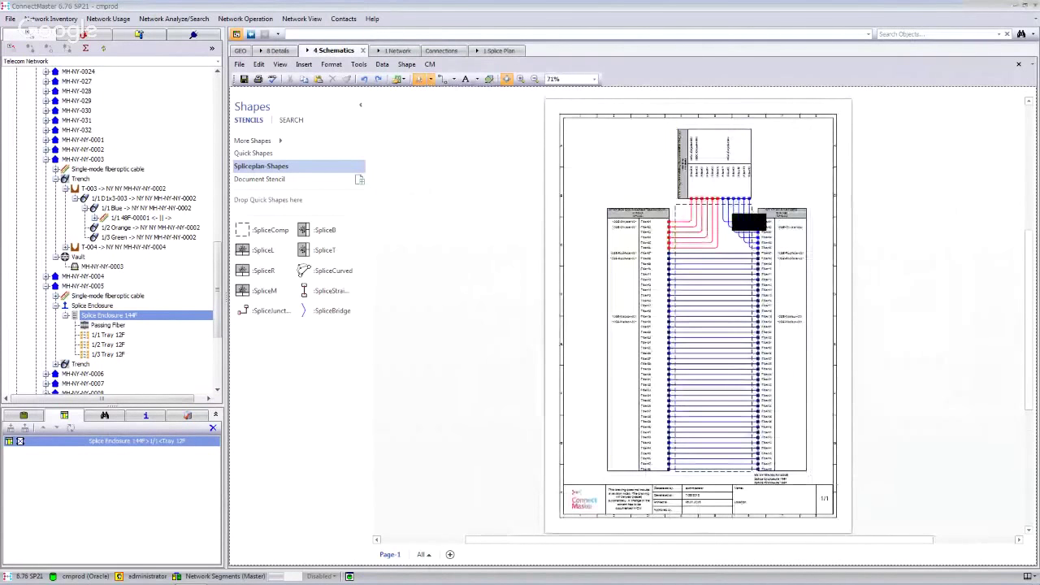
Examine the splice schematic's fiber connections between the ESB Basement Telecom Room, Chrysler Building and MH-NY-NY-0008 cables.
{"action": "scroll", "coordinate": [734, 214], "scroll_direction": "up", "scroll_amount": 3}
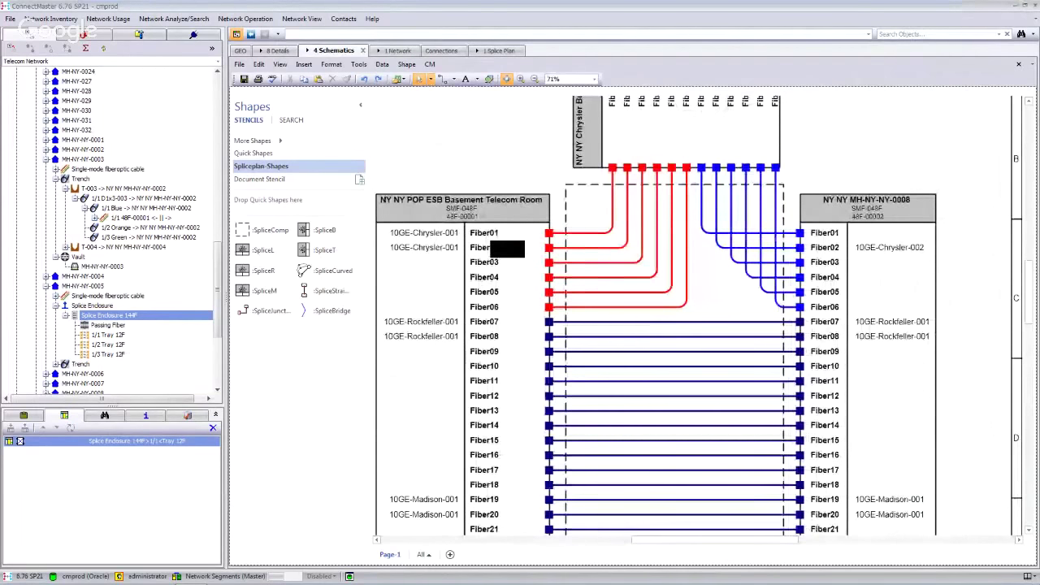
{"action": "scroll", "coordinate": [657, 317], "scroll_direction": "up", "scroll_amount": 1}
{"action": "scroll", "coordinate": [688, 305], "scroll_direction": "up", "scroll_amount": 2}
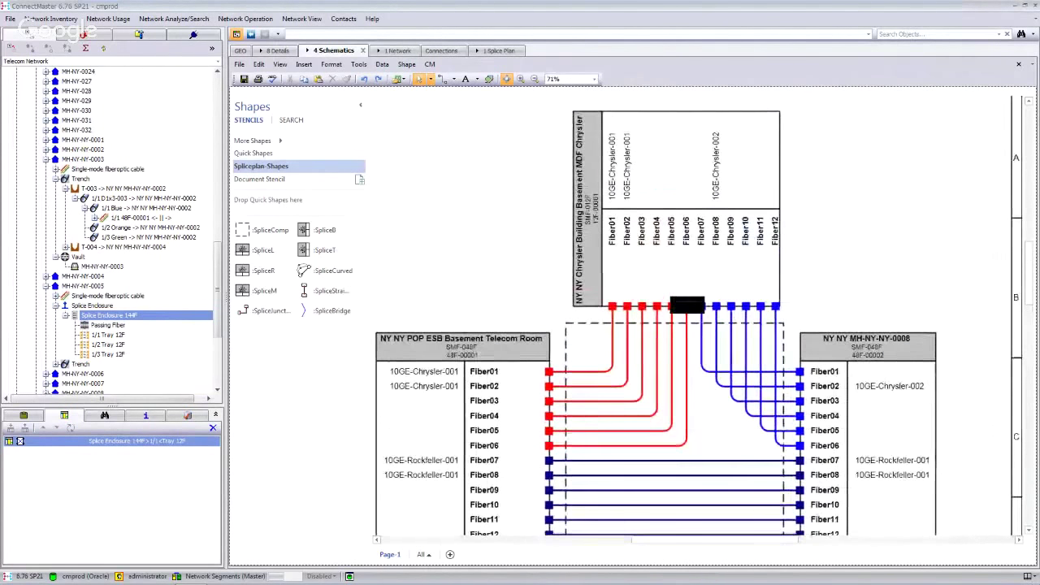
{"action": "scroll", "coordinate": [688, 307], "scroll_direction": "down", "scroll_amount": 3}
{"action": "scroll", "coordinate": [688, 285], "scroll_direction": "down", "scroll_amount": 3}
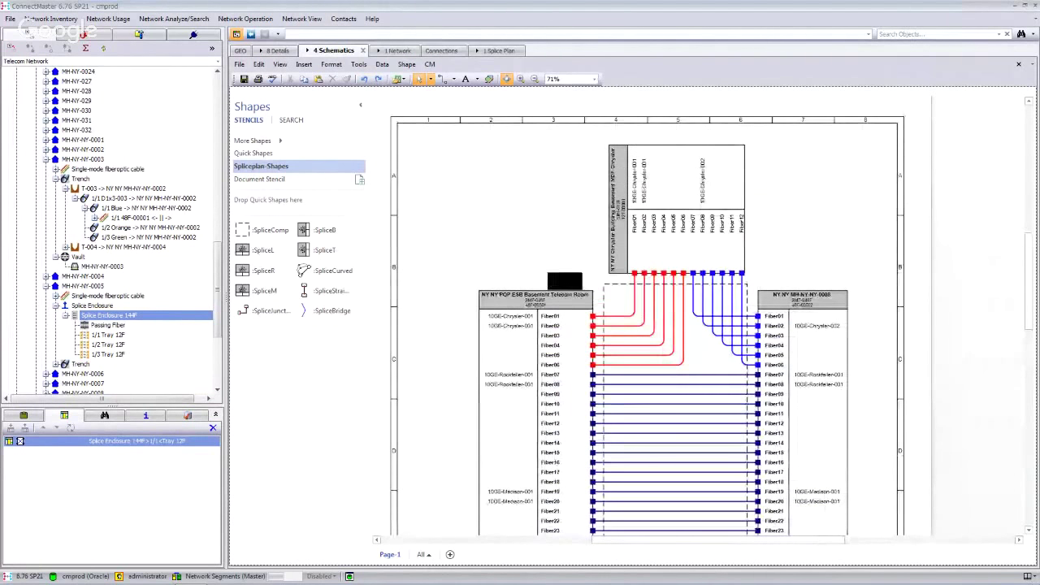
Set NY NY POP ESB as the search start location from the GEO map.
{"action": "left_click", "coordinate": [243, 51]}
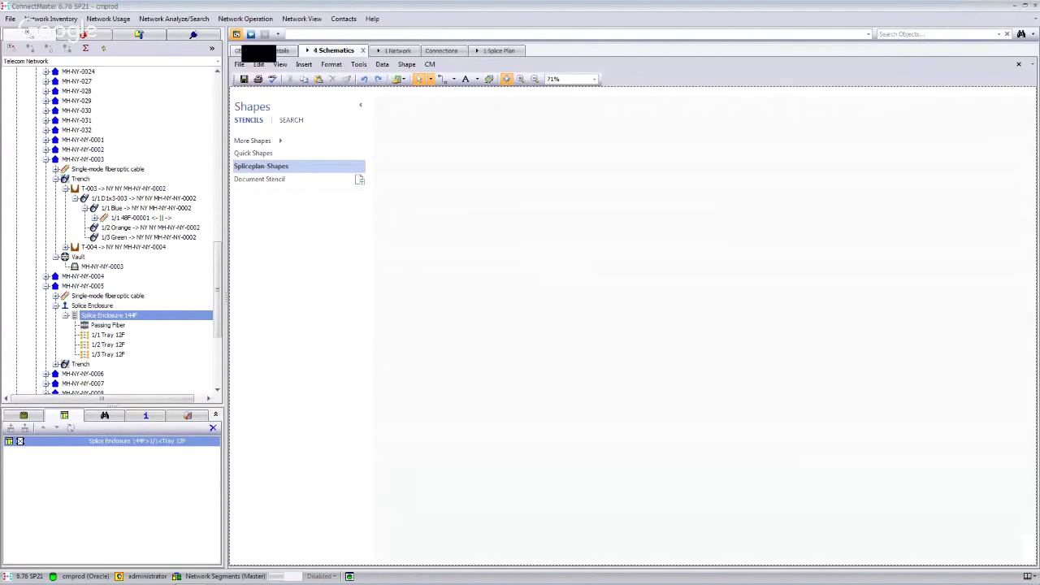
{"action": "left_click", "coordinate": [241, 51]}
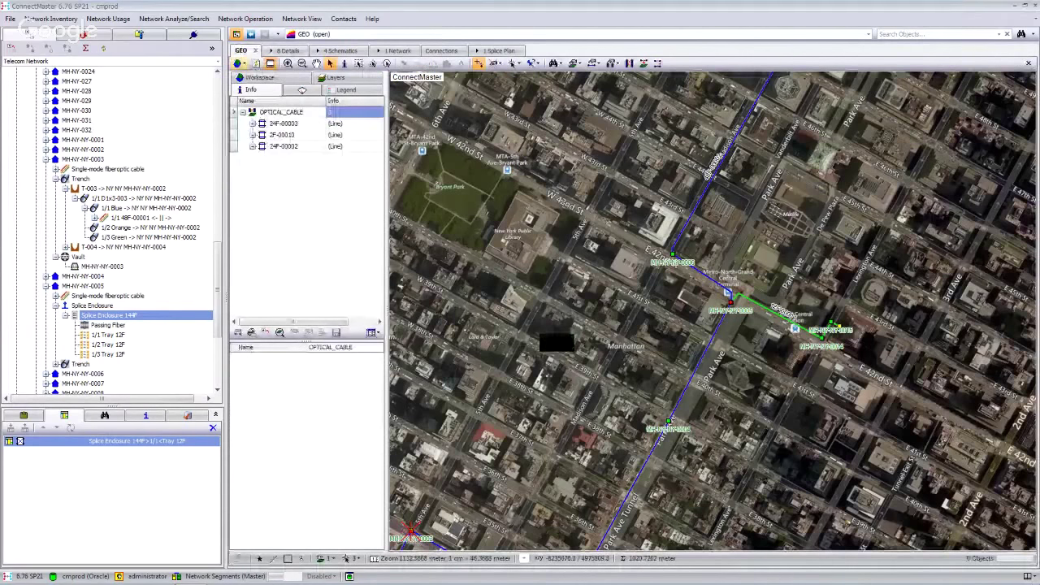
{"action": "left_click_drag", "start_coordinate": [533, 415], "coordinate": [653, 298]}
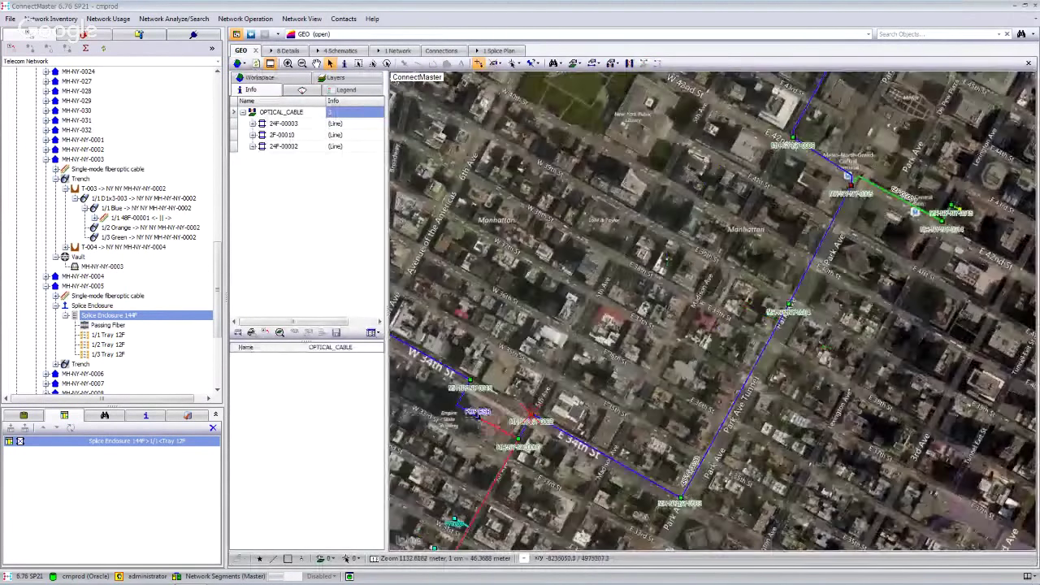
{"action": "right_click", "coordinate": [477, 417]}
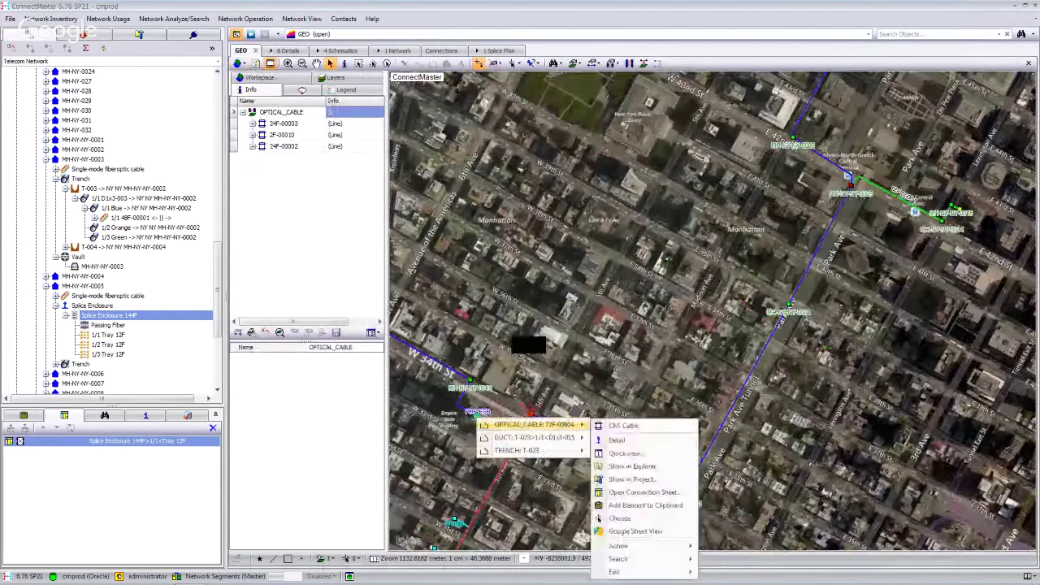
{"action": "left_click", "coordinate": [513, 336]}
{"action": "right_click", "coordinate": [482, 418]}
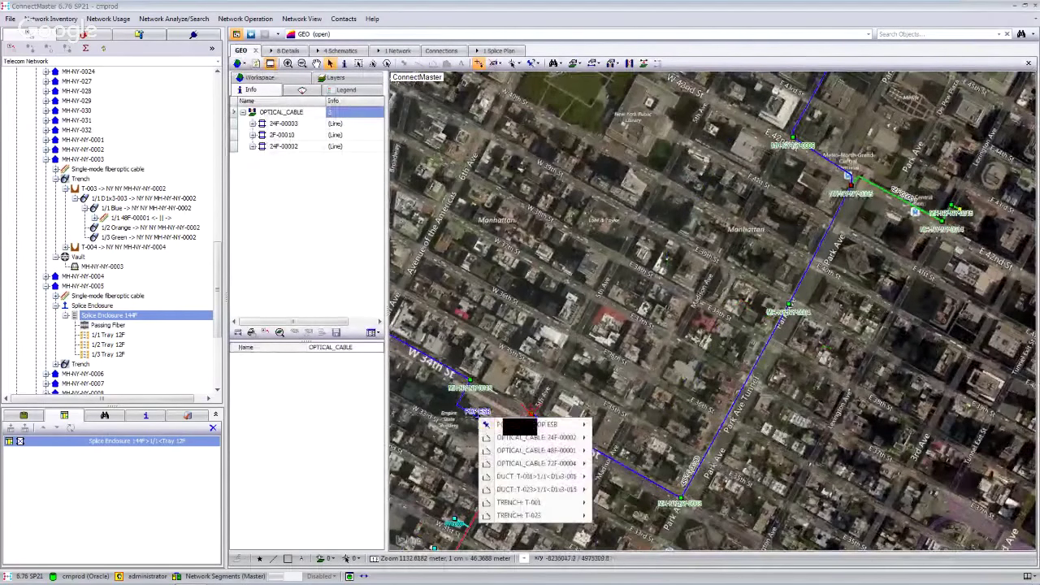
{"action": "mouse_move", "coordinate": [520, 424]}
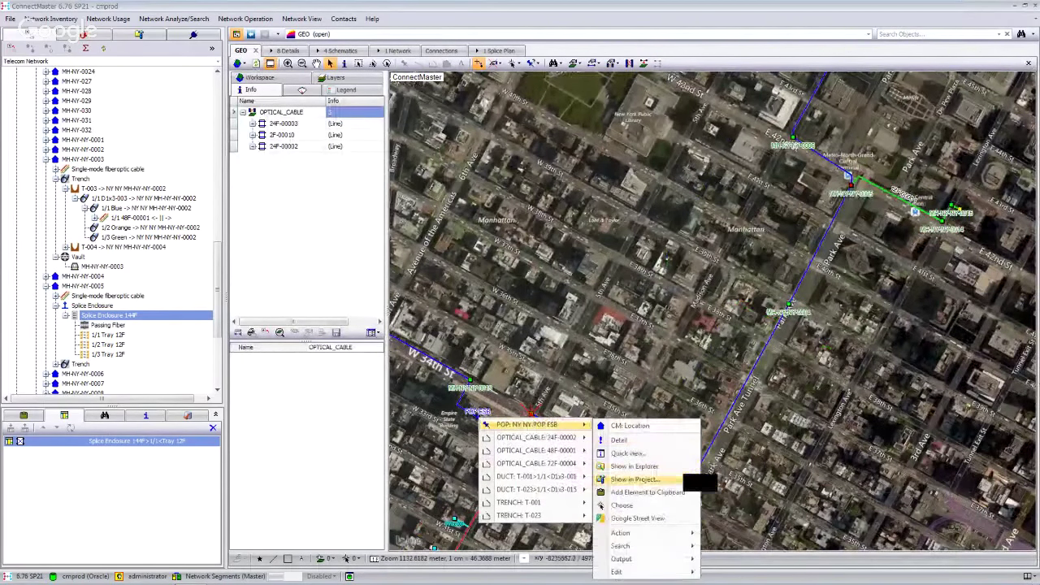
{"action": "mouse_move", "coordinate": [650, 532]}
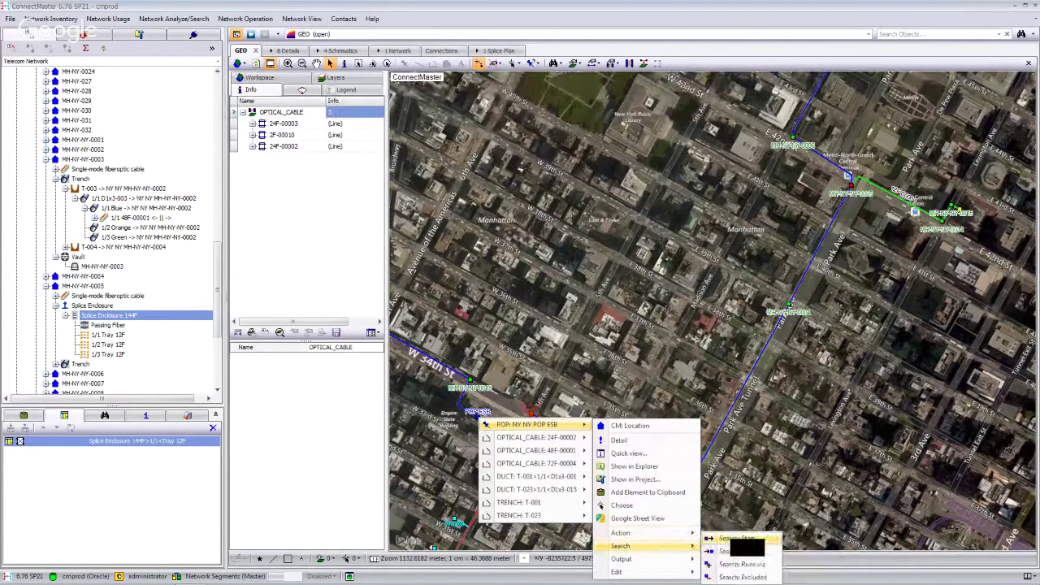
{"action": "left_click", "coordinate": [736, 551]}
Set customer location NY NY Rockefeller Center as the search end from the GEO map.
{"action": "left_click_drag", "start_coordinate": [704, 237], "coordinate": [679, 434]}
{"action": "left_click_drag", "start_coordinate": [702, 181], "coordinate": [707, 458]}
{"action": "scroll", "coordinate": [702, 299], "scroll_direction": "down", "scroll_amount": 1}
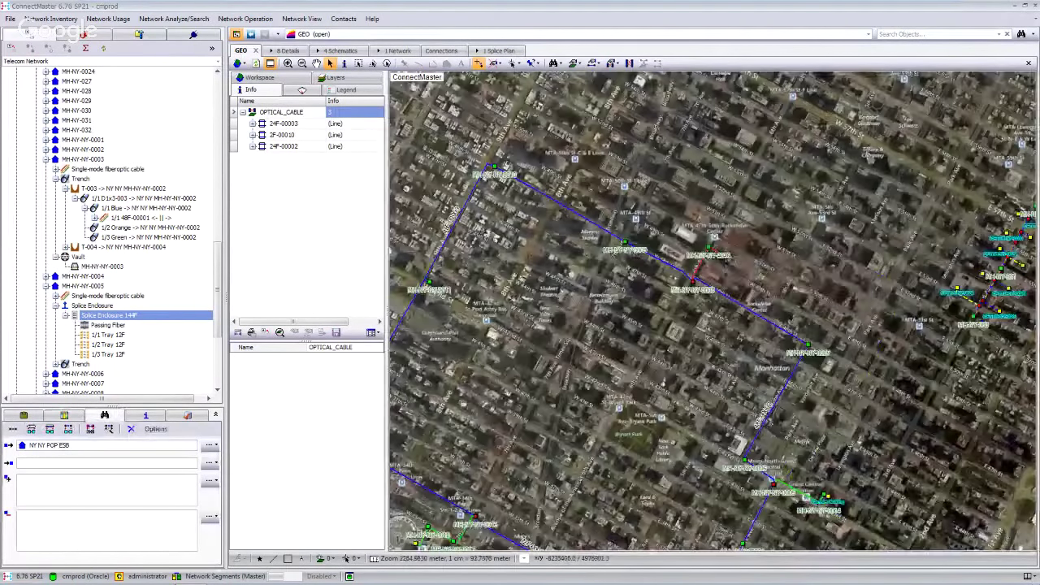
{"action": "right_click", "coordinate": [728, 258]}
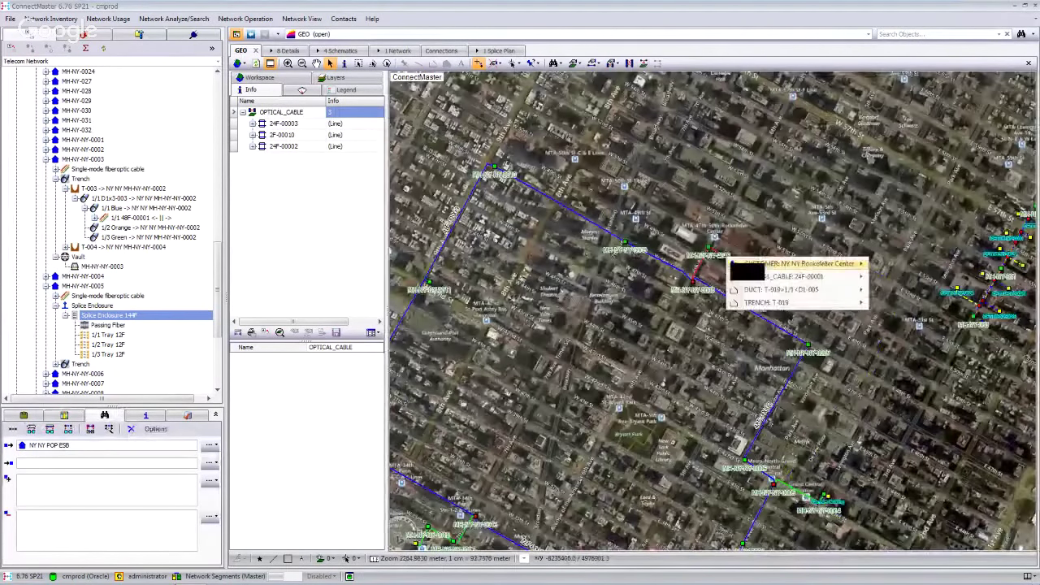
{"action": "mouse_move", "coordinate": [733, 265]}
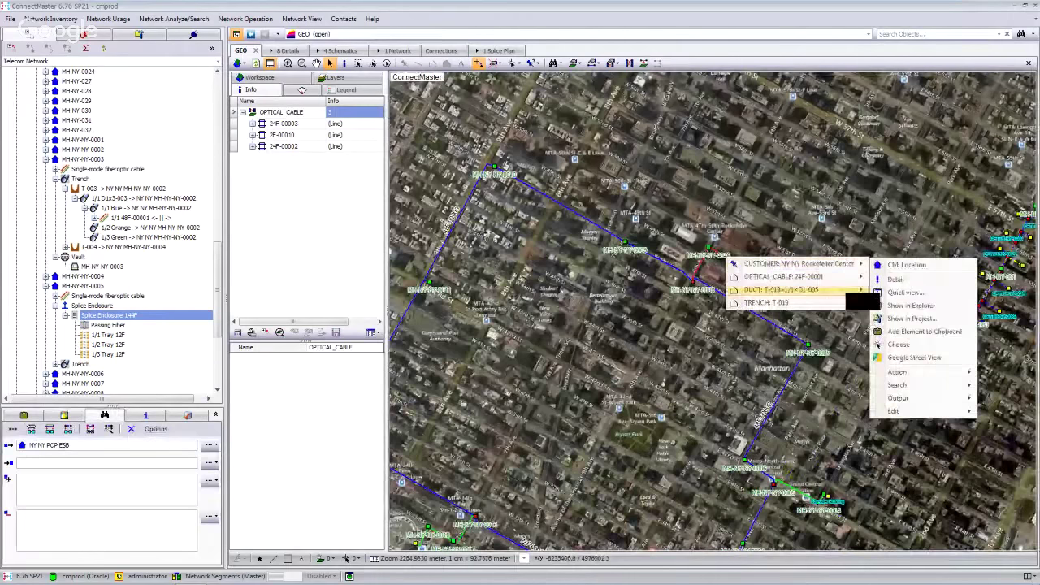
{"action": "mouse_move", "coordinate": [918, 385]}
{"action": "left_click", "coordinate": [823, 399]}
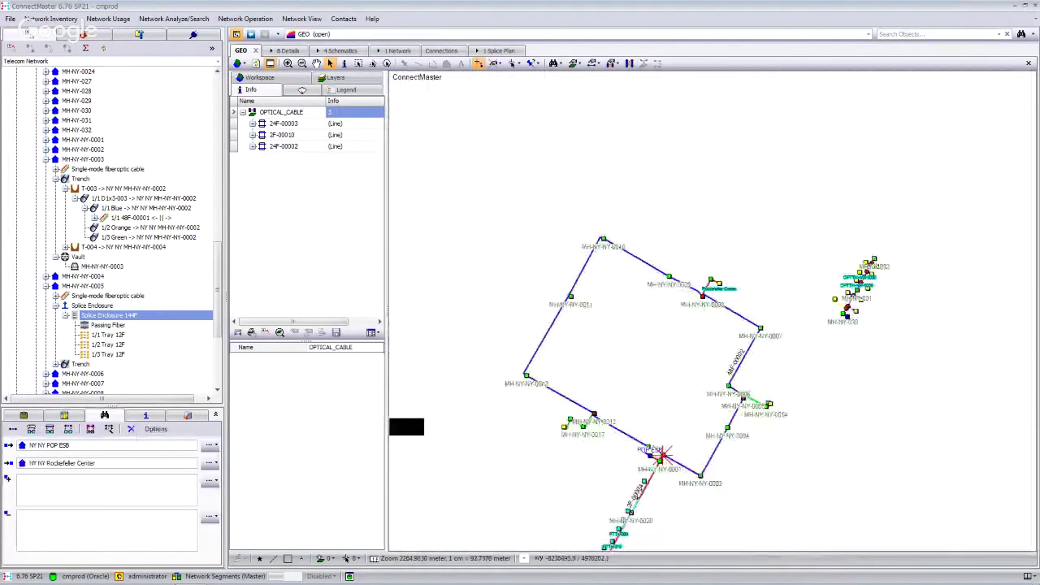
{"action": "scroll", "coordinate": [637, 394], "scroll_direction": "down", "scroll_amount": 2}
{"action": "left_click_drag", "start_coordinate": [660, 413], "coordinate": [678, 384]}
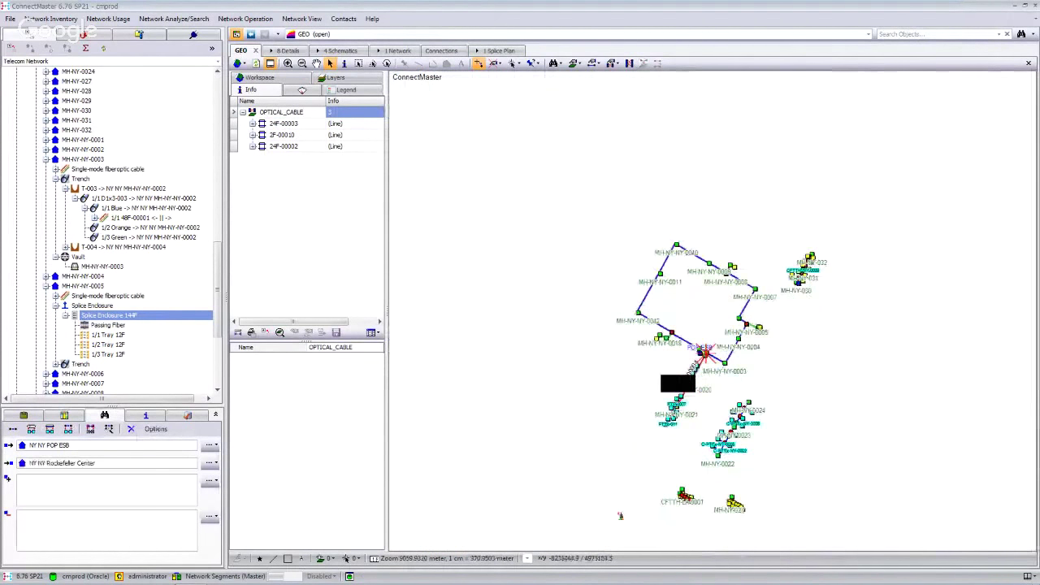
Run a cable way search from NY NY POP ESB to NY NY Rockefeller Center, including sub-locations at both ends and optimizing by Length.
{"action": "scroll", "coordinate": [710, 308], "scroll_direction": "up", "scroll_amount": 1}
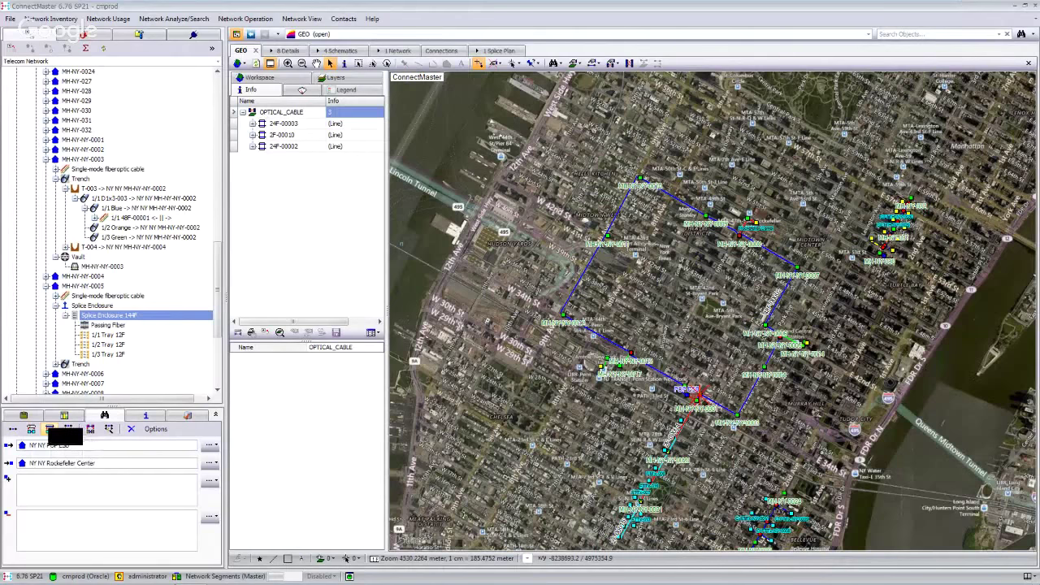
{"action": "left_click", "coordinate": [49, 430]}
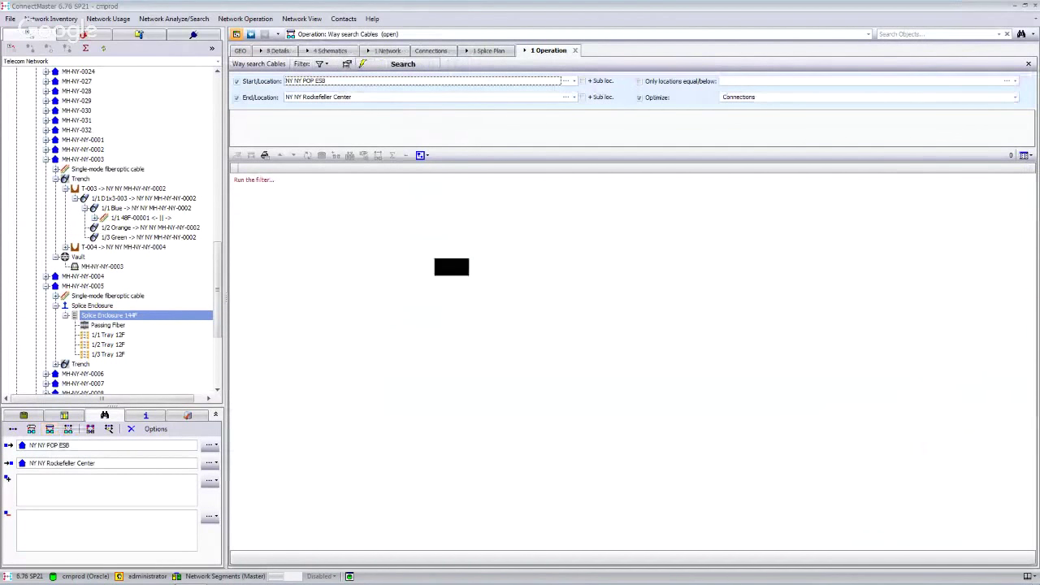
{"action": "left_click", "coordinate": [584, 80]}
{"action": "left_click", "coordinate": [599, 97]}
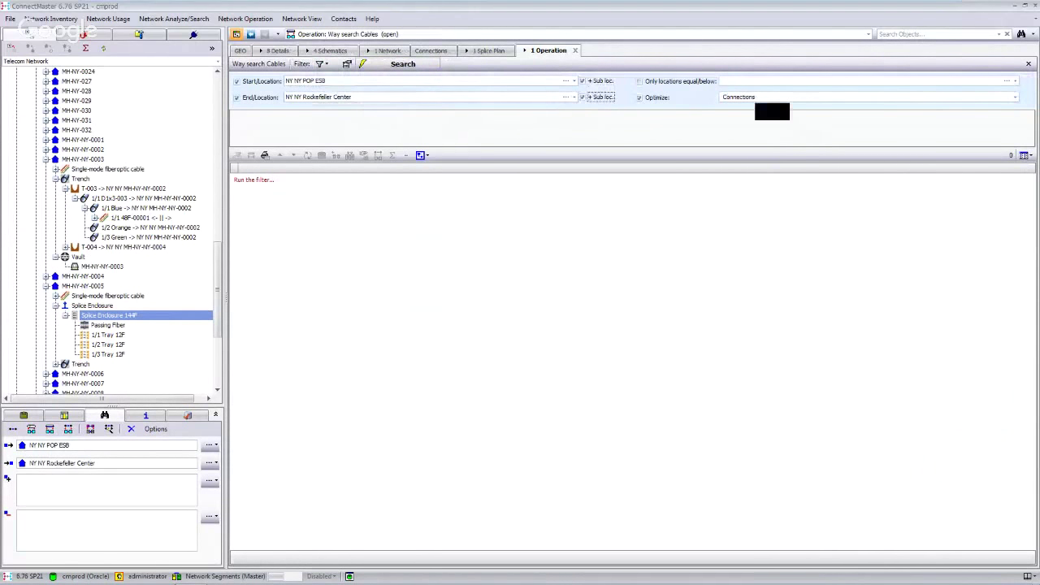
{"action": "left_click", "coordinate": [728, 98]}
{"action": "left_click", "coordinate": [736, 116]}
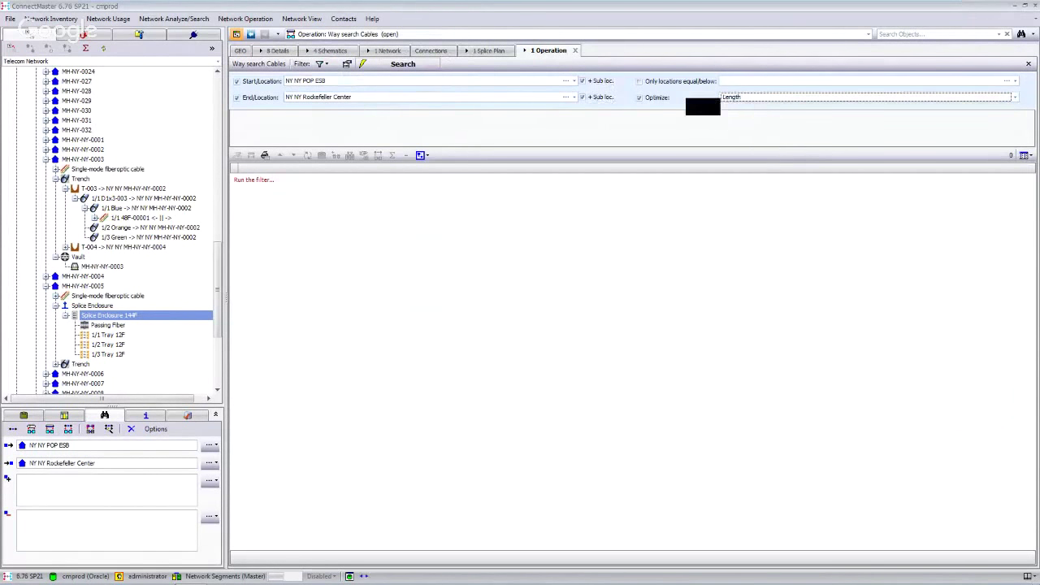
{"action": "left_click", "coordinate": [403, 64]}
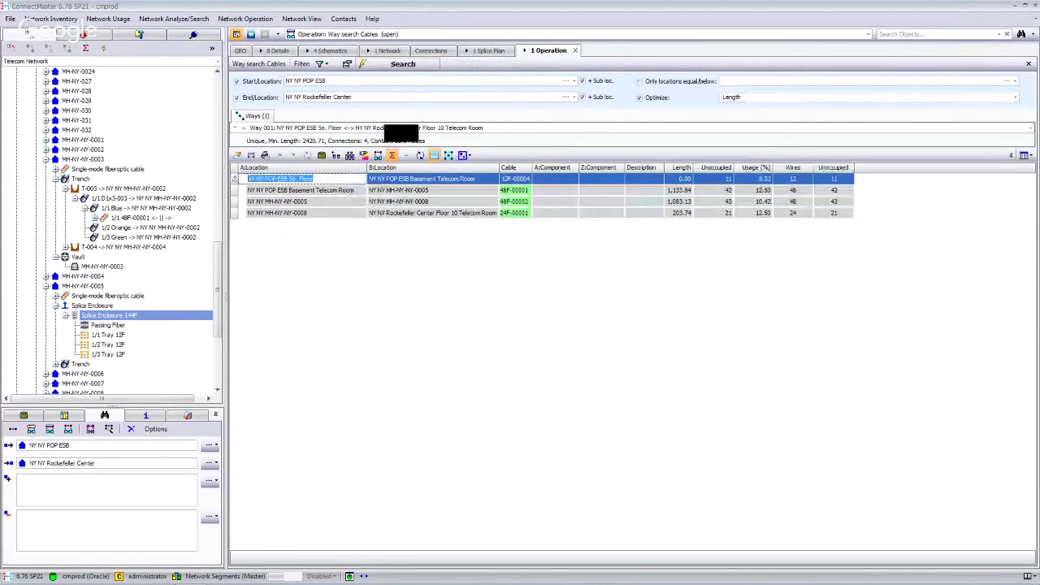
Rerun the cable way search without optimization, select Way 004 from the Datacenter Room, and display its route on the GEO map.
{"action": "left_click", "coordinate": [363, 155]}
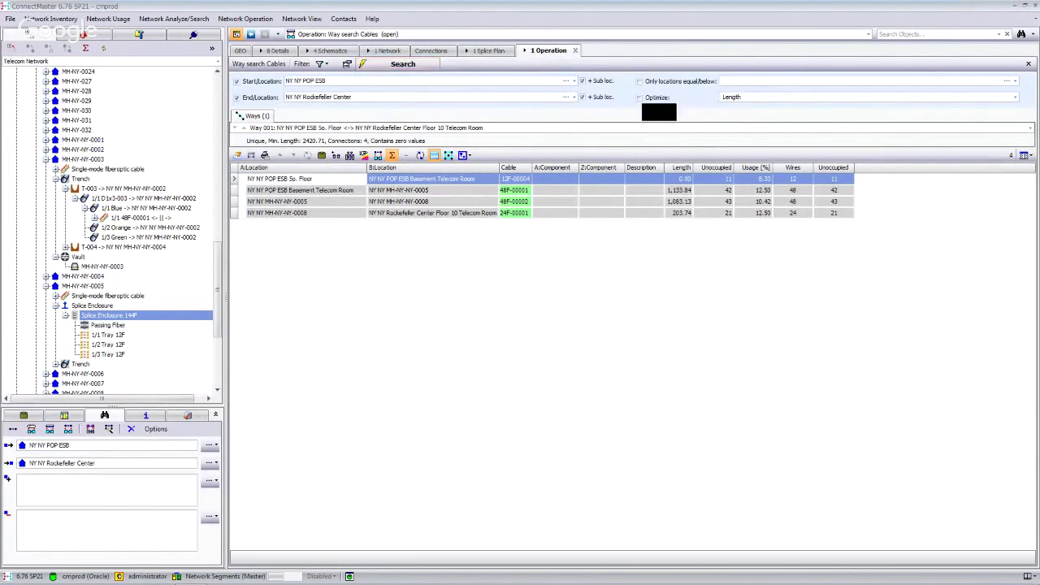
{"action": "left_click", "coordinate": [403, 64]}
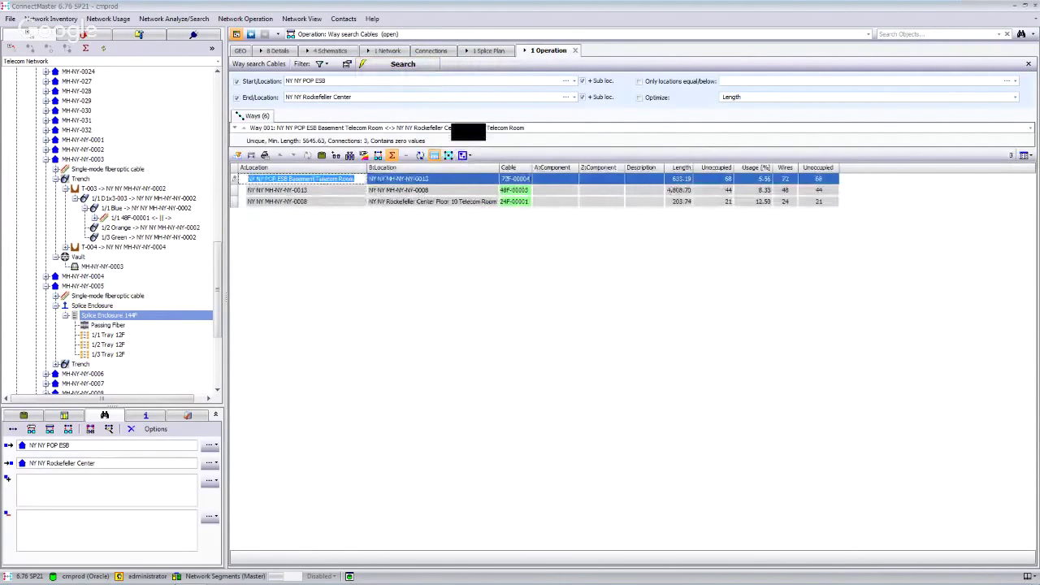
{"action": "left_click", "coordinate": [452, 127]}
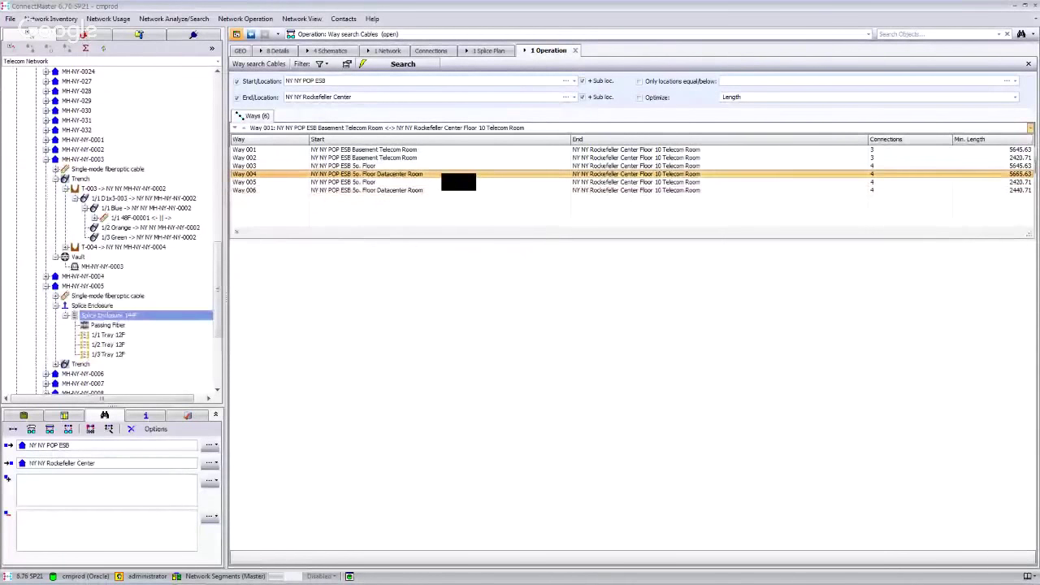
{"action": "double_click", "coordinate": [450, 174]}
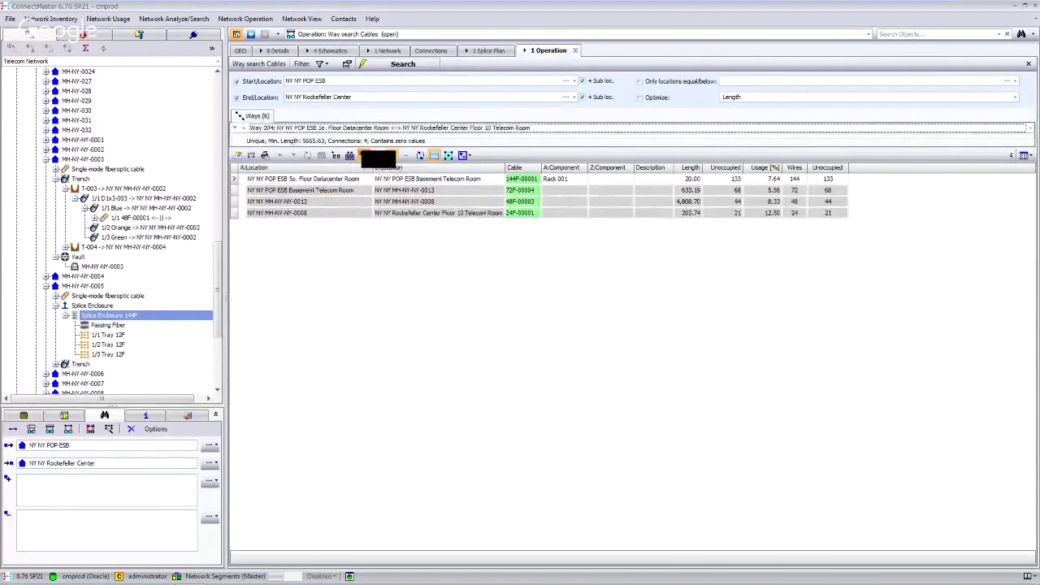
{"action": "left_click", "coordinate": [378, 156]}
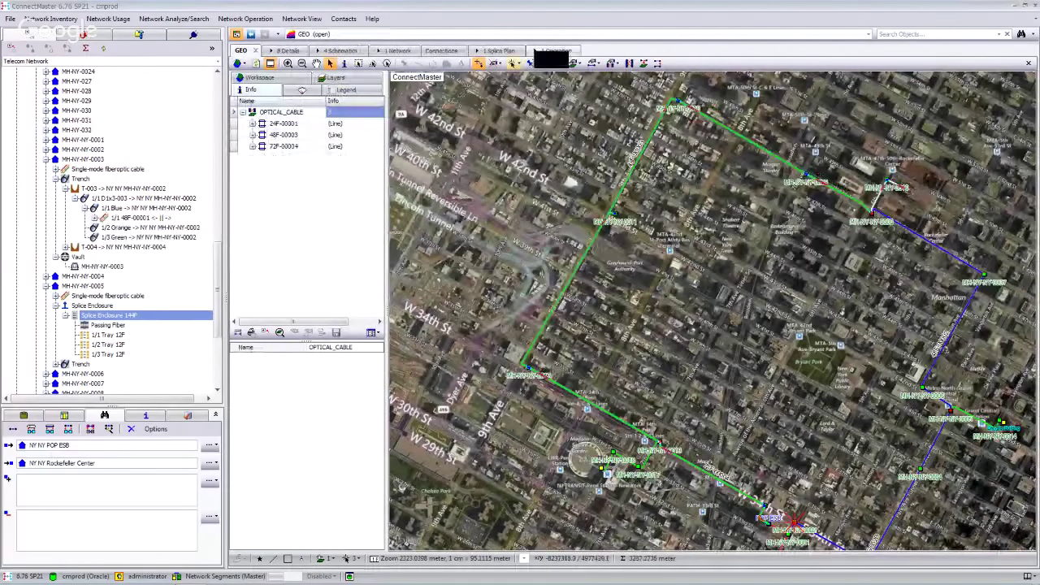
{"action": "left_click", "coordinate": [550, 51]}
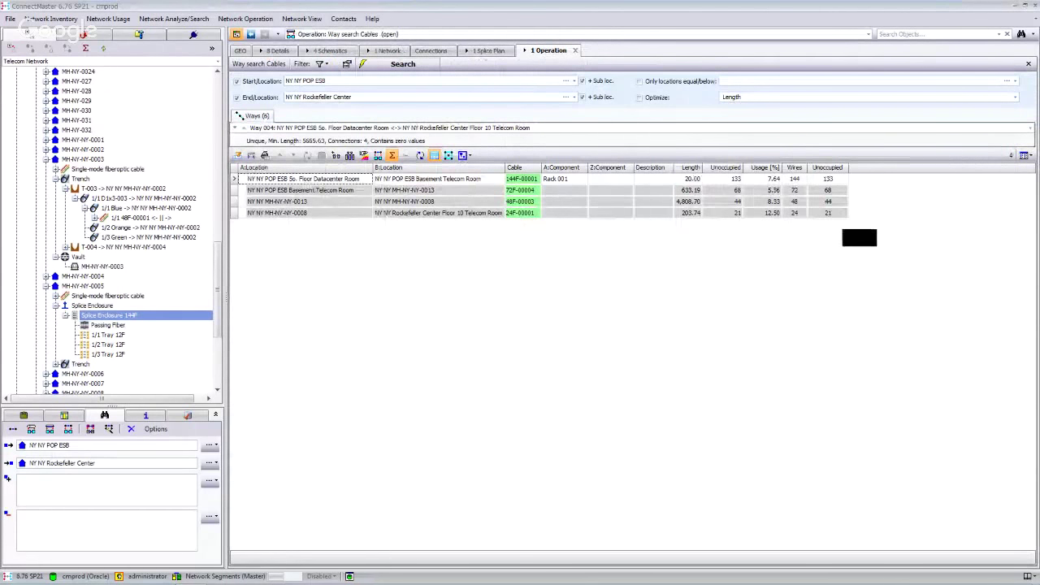
Draw the fiber plan for Way 004 from cable 144F-00001 to cable 24F-00001.
{"action": "left_click", "coordinate": [464, 155]}
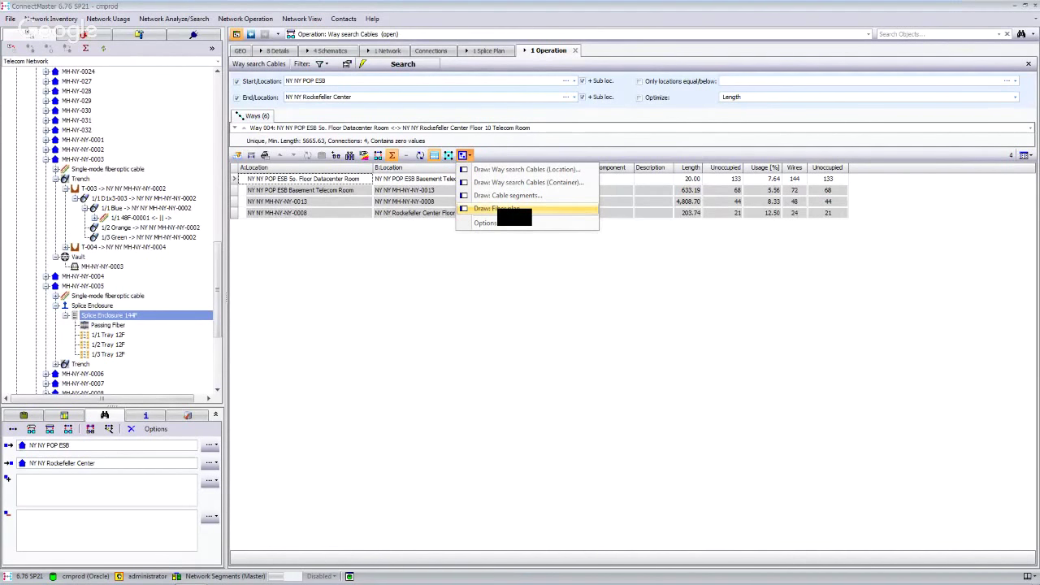
{"action": "left_click", "coordinate": [498, 209]}
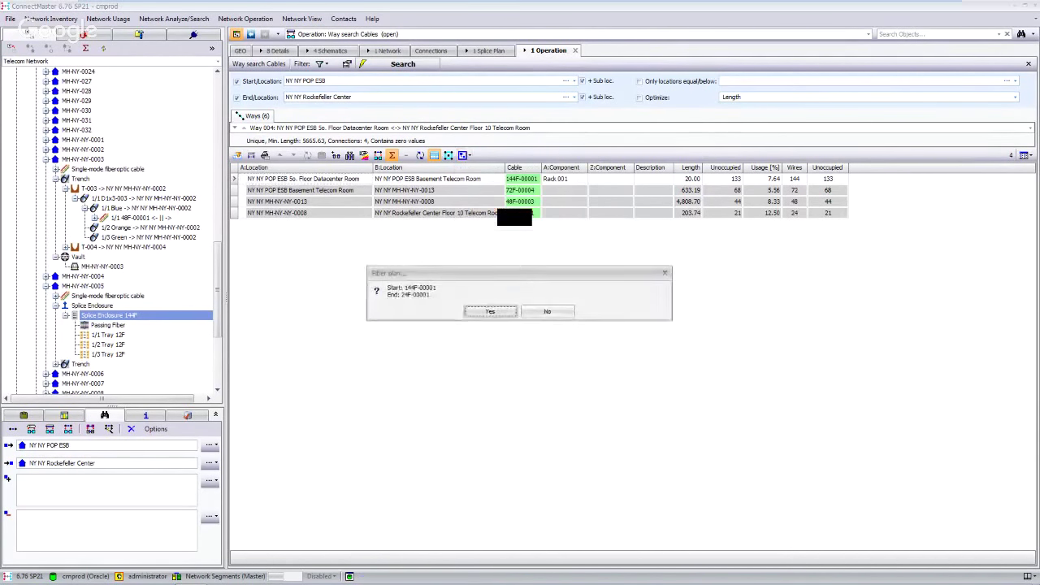
{"action": "left_click", "coordinate": [488, 311]}
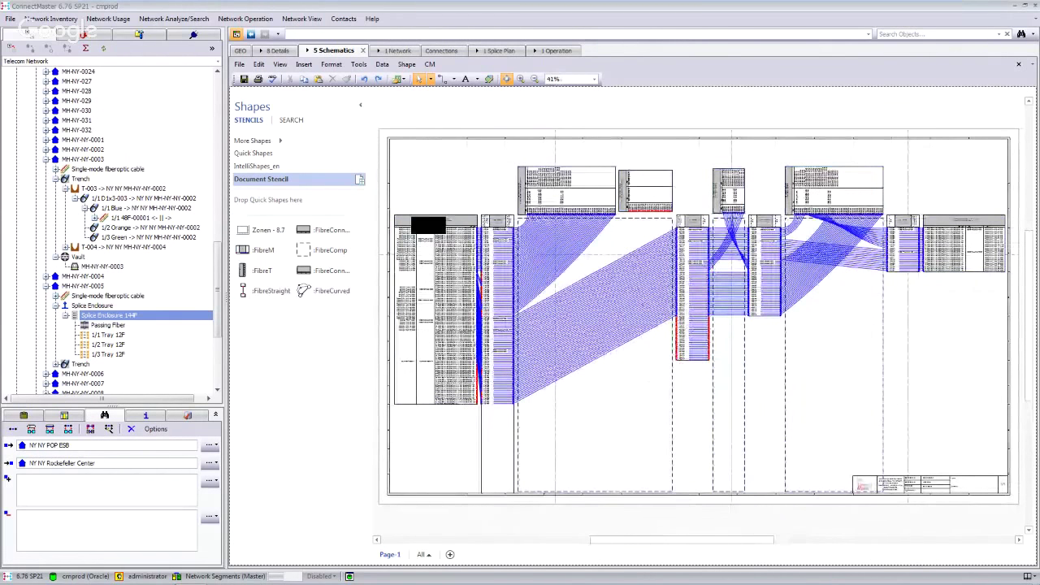
Examine the fiber plan's port assignments, signals and splices from the POP ESB Datacenter Room through cables 144F-00001, 72F-00004 and 48F-00003.
{"action": "scroll", "coordinate": [437, 260], "scroll_direction": "up", "scroll_amount": 3}
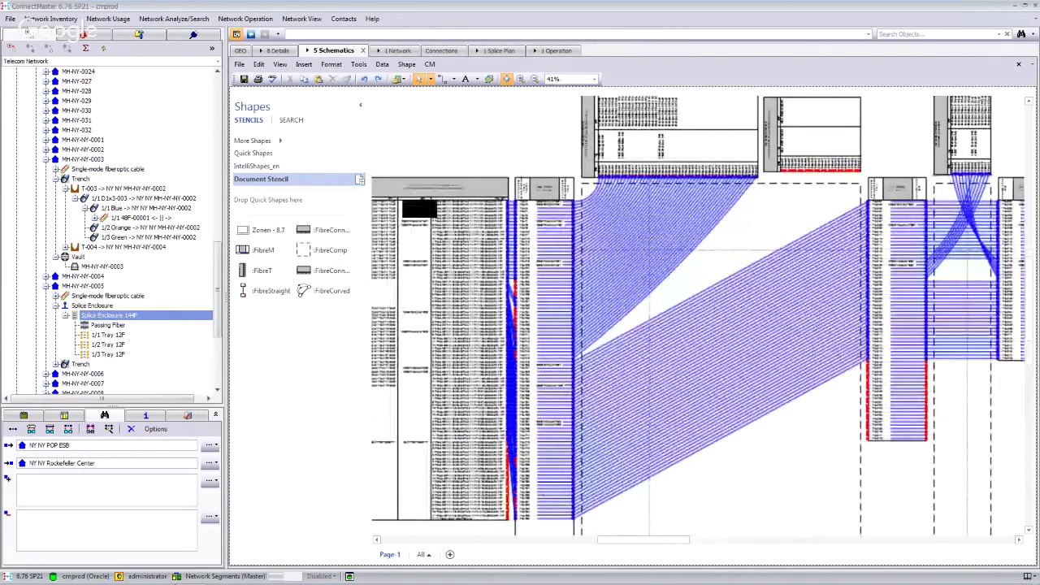
{"action": "scroll", "coordinate": [404, 203], "scroll_direction": "up", "scroll_amount": 3}
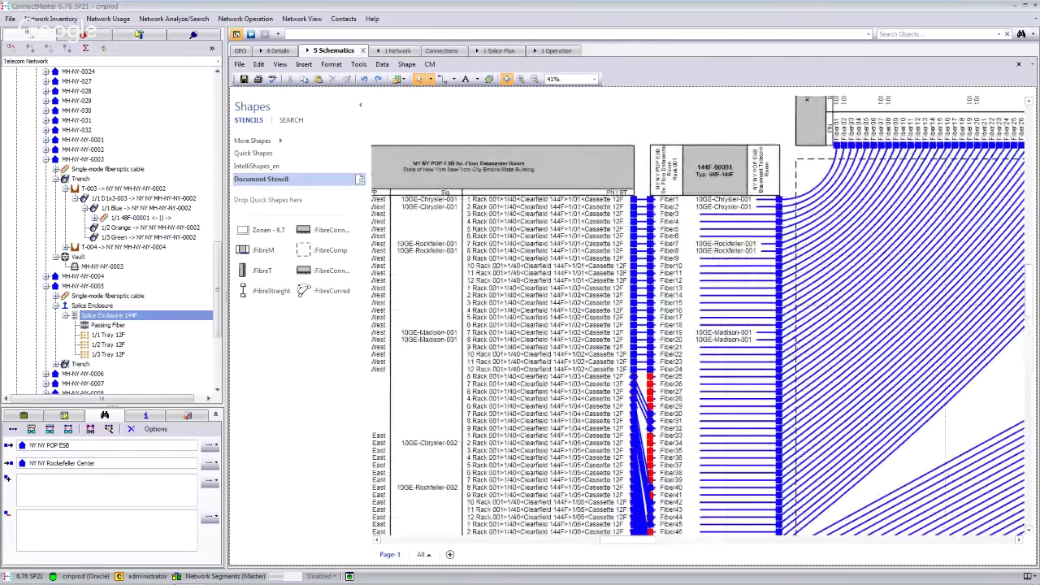
{"action": "left_click_drag", "start_coordinate": [649, 541], "coordinate": [633, 540]}
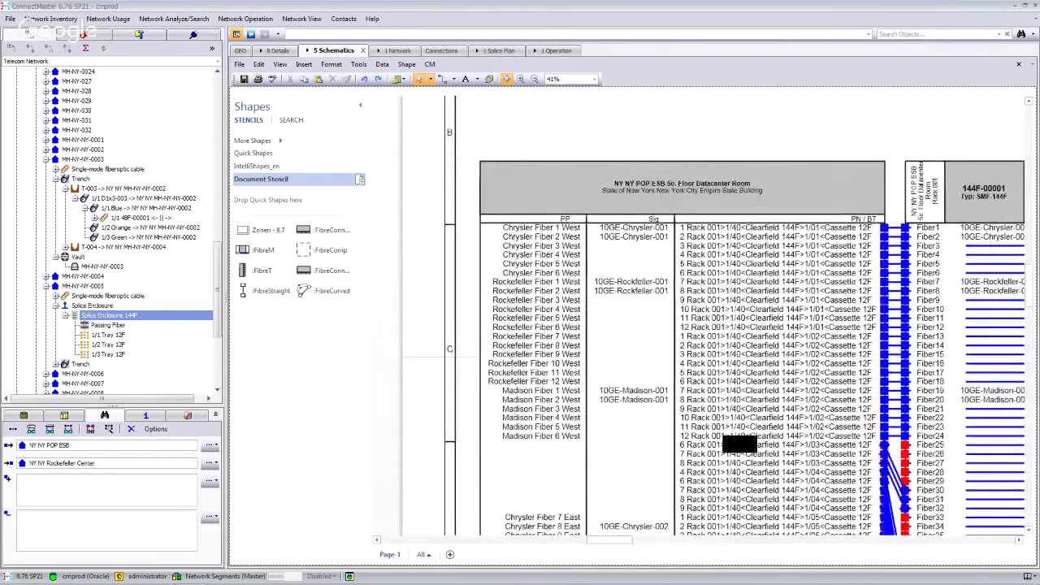
{"action": "scroll", "coordinate": [648, 423], "scroll_direction": "down", "scroll_amount": 2}
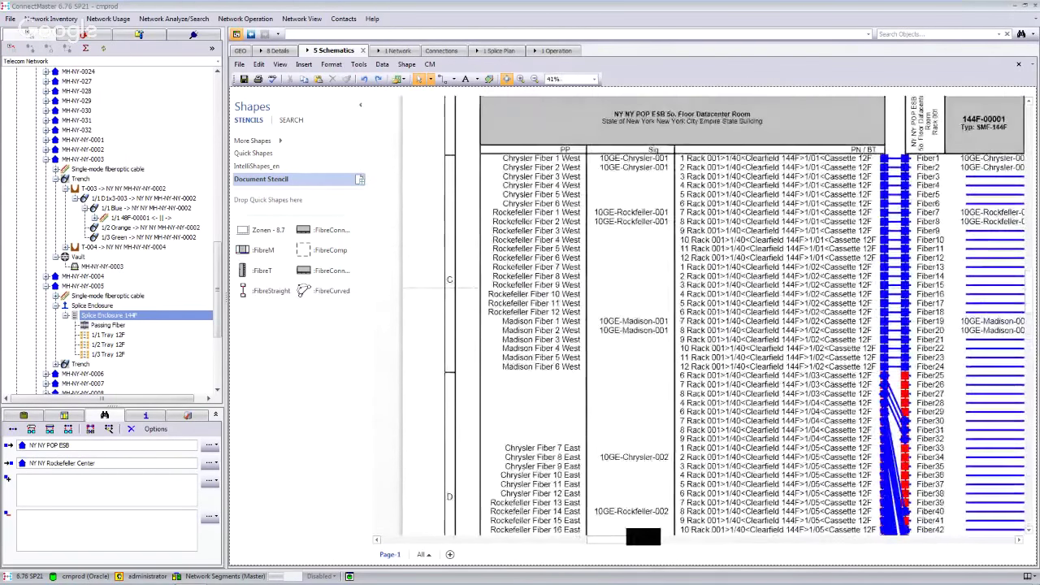
{"action": "left_click_drag", "start_coordinate": [620, 540], "coordinate": [677, 539]}
{"action": "scroll", "coordinate": [699, 317], "scroll_direction": "right", "scroll_amount": 10}
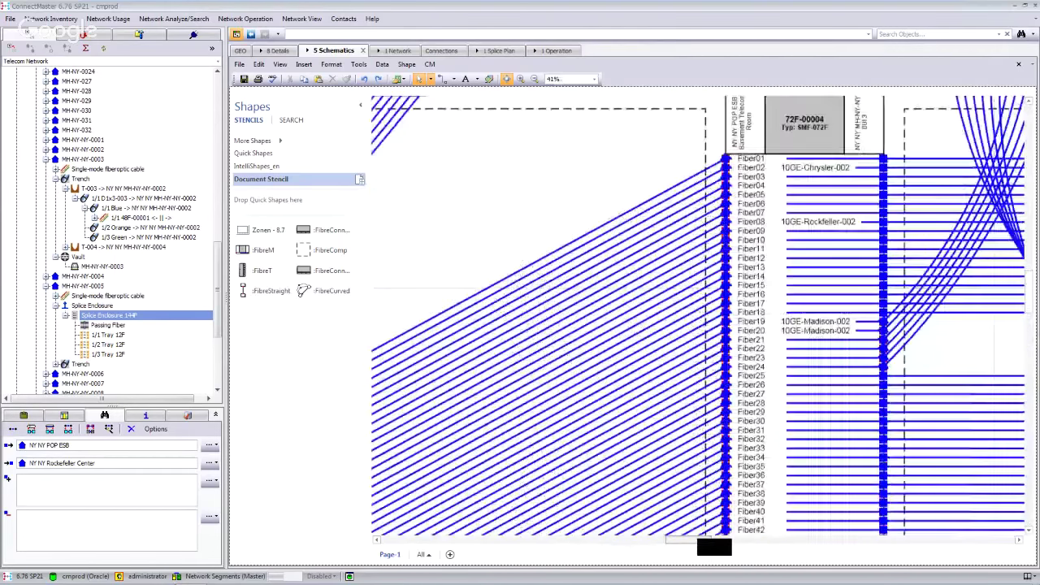
{"action": "scroll", "coordinate": [708, 241], "scroll_direction": "up", "scroll_amount": 2}
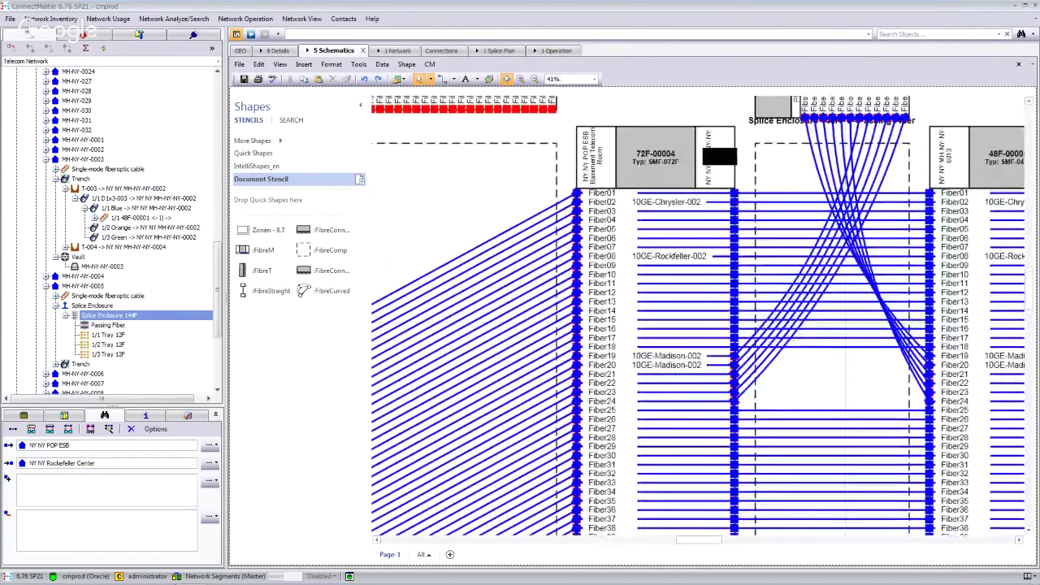
{"action": "scroll", "coordinate": [726, 219], "scroll_direction": "down", "scroll_amount": 1}
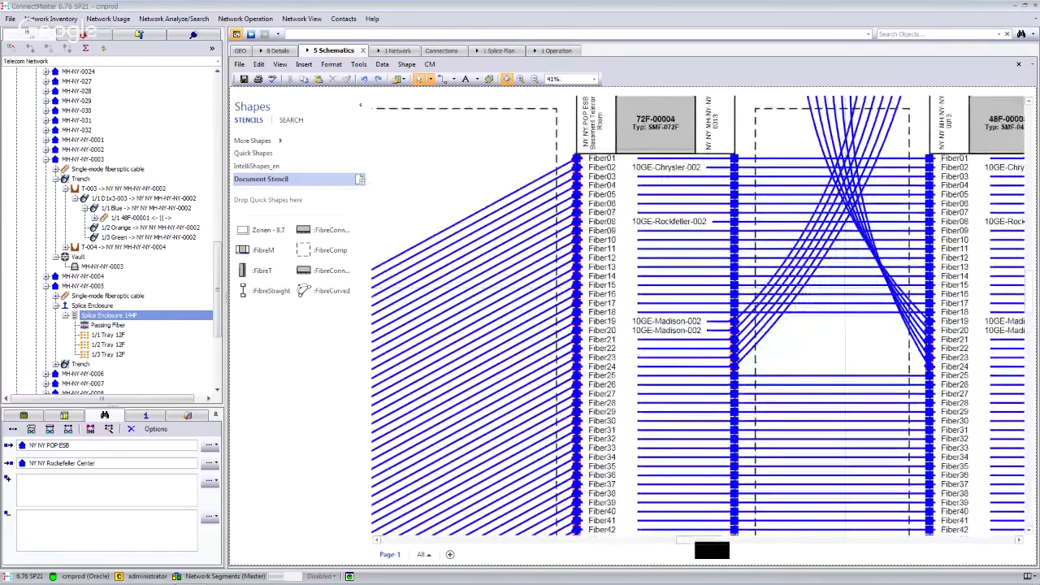
{"action": "left_click_drag", "start_coordinate": [695, 540], "coordinate": [703, 540]}
{"action": "scroll", "coordinate": [699, 317], "scroll_direction": "up", "scroll_amount": 2}
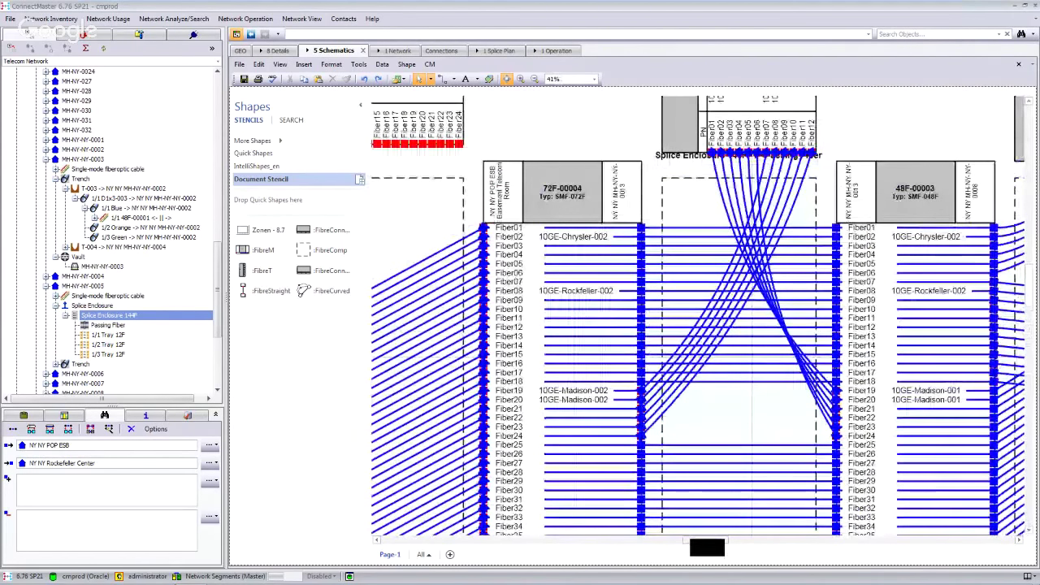
{"action": "left_click_drag", "start_coordinate": [690, 541], "coordinate": [703, 540]}
{"action": "scroll", "coordinate": [721, 540], "scroll_direction": "right", "scroll_amount": 2}
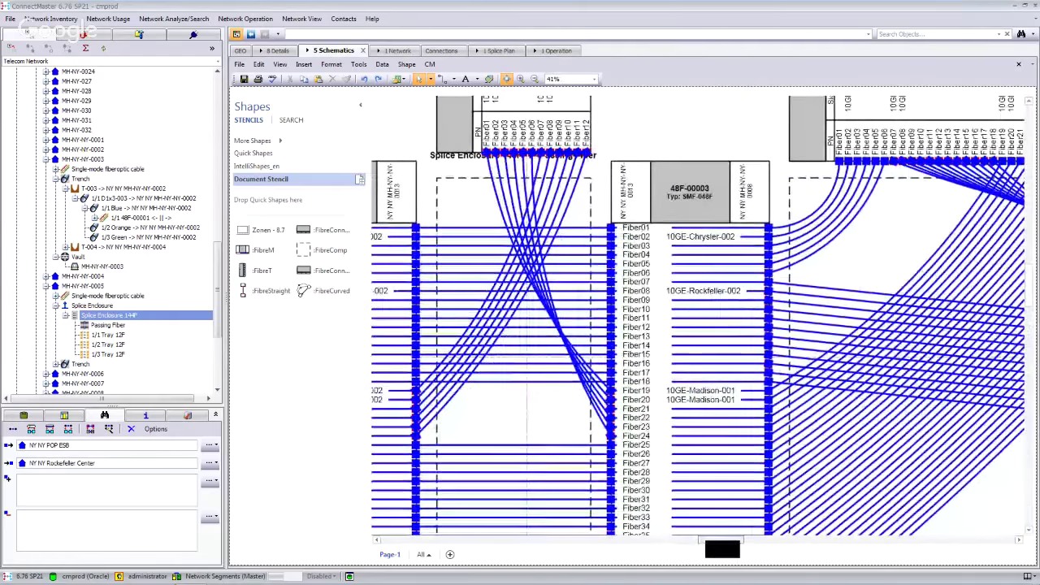
{"action": "scroll", "coordinate": [721, 540], "scroll_direction": "right", "scroll_amount": 2}
{"action": "scroll", "coordinate": [720, 540], "scroll_direction": "right", "scroll_amount": 6}
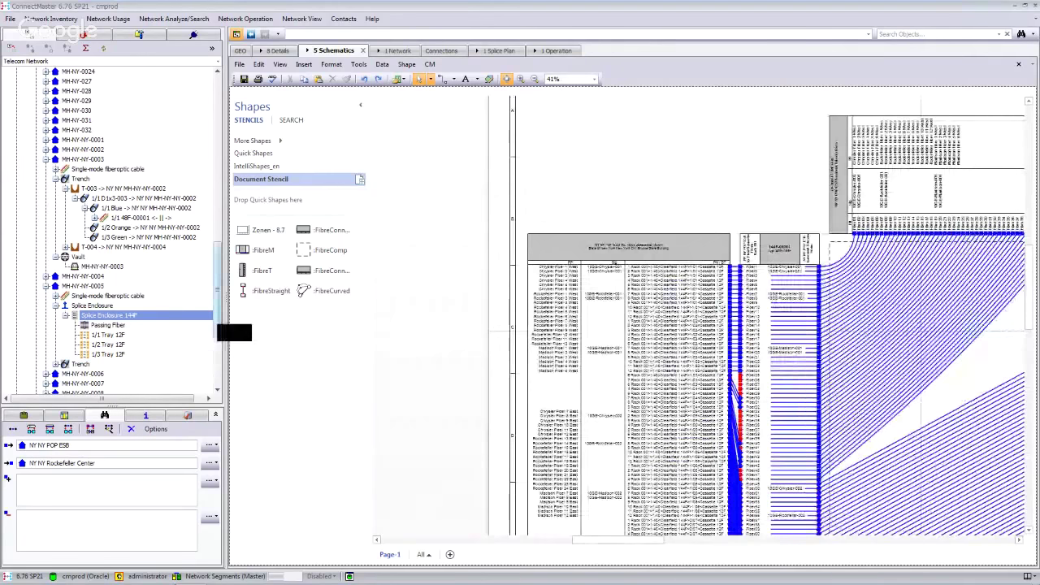
Review the racks and equipment under the POP ESB Datacenter Room in the telecom network tree.
{"action": "left_click_drag", "start_coordinate": [217, 325], "coordinate": [222, 245]}
{"action": "scroll", "coordinate": [110, 232], "scroll_direction": "up", "scroll_amount": 9}
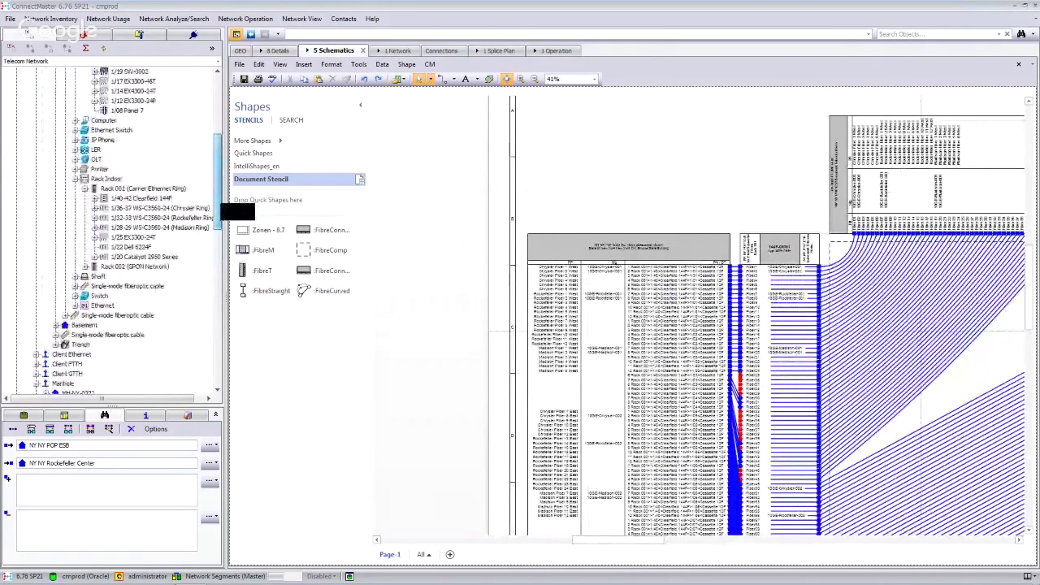
{"action": "scroll", "coordinate": [110, 231], "scroll_direction": "down", "scroll_amount": 4}
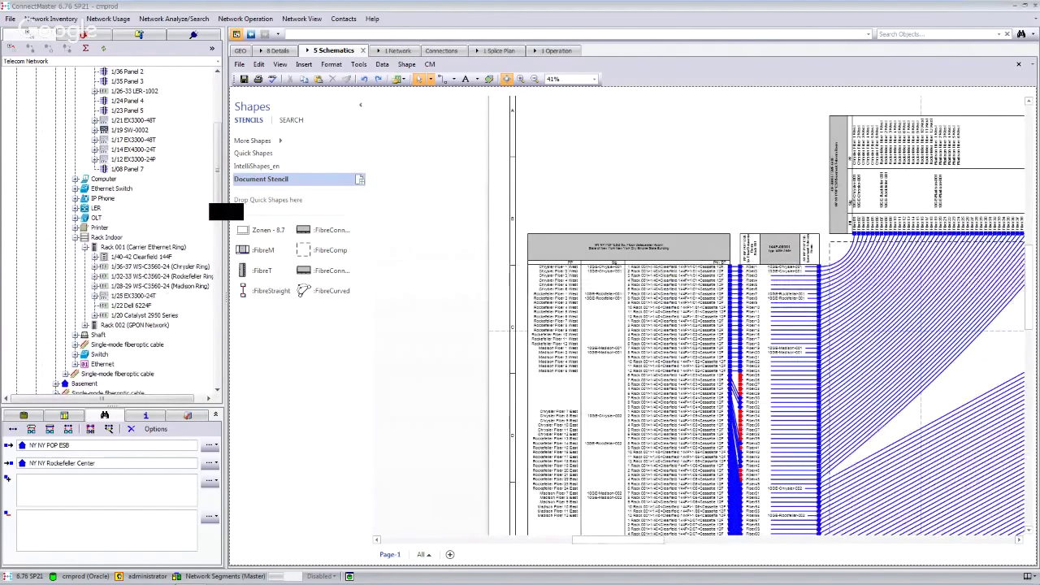
{"action": "scroll", "coordinate": [114, 227], "scroll_direction": "up", "scroll_amount": 5}
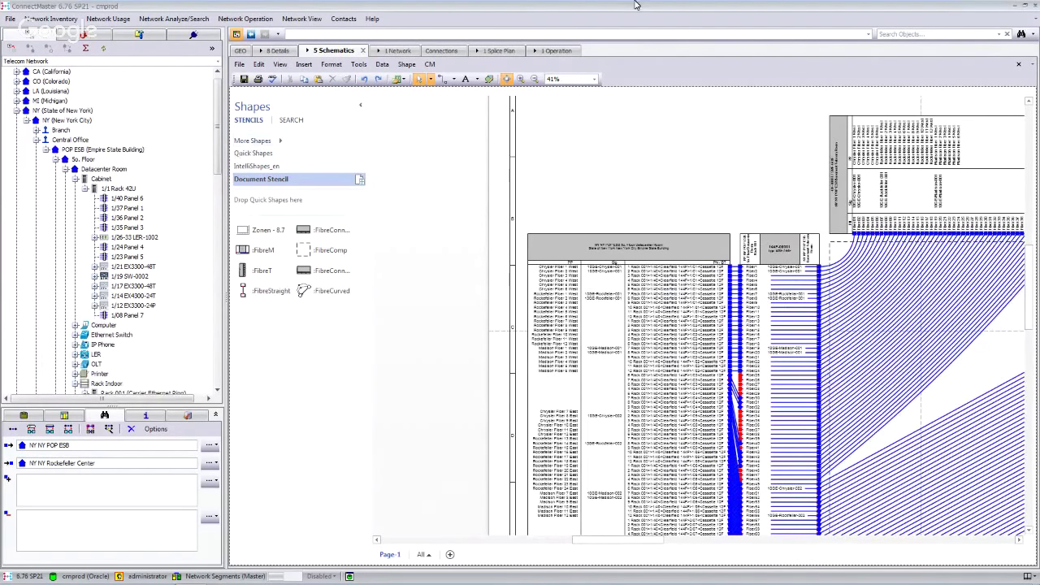
Minimize the ConnectMaster virtual machine window to return to the slide presentation.
{"action": "mouse_move", "coordinate": [723, 6]}
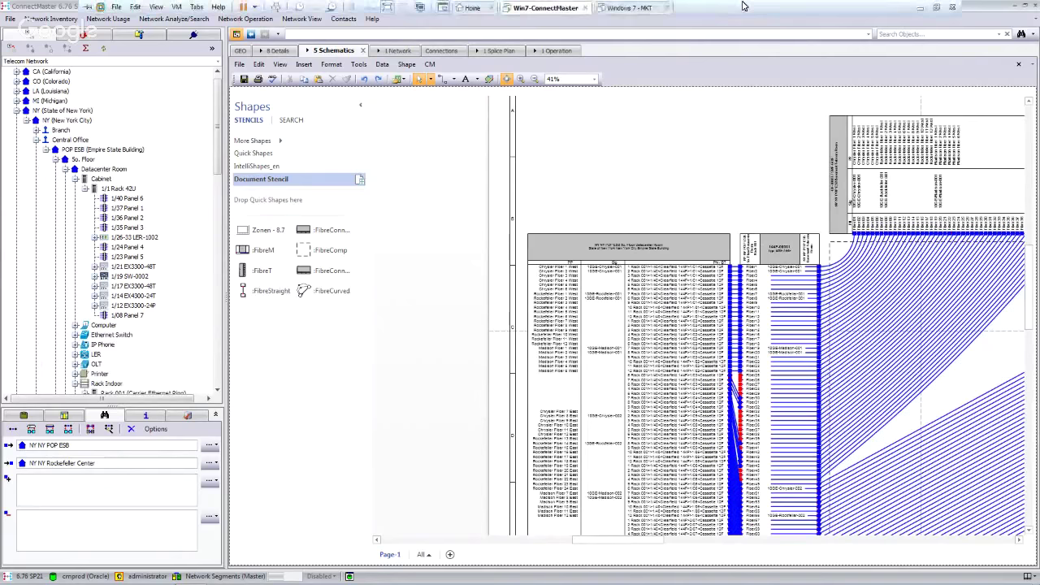
{"action": "left_click", "coordinate": [923, 12]}
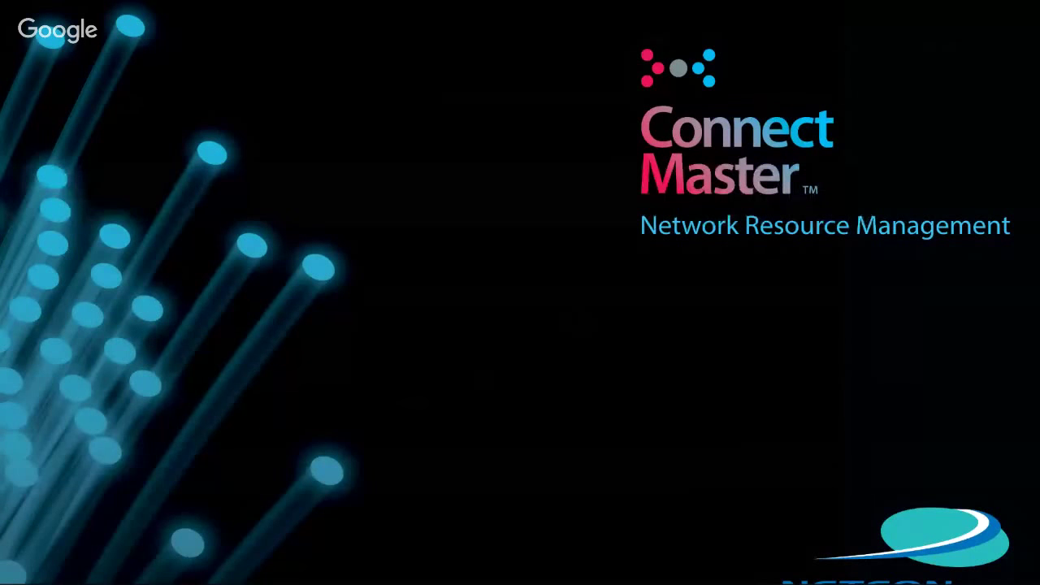
{"action": "key", "text": "alt+Tab"}
{"action": "key", "text": "Right"}
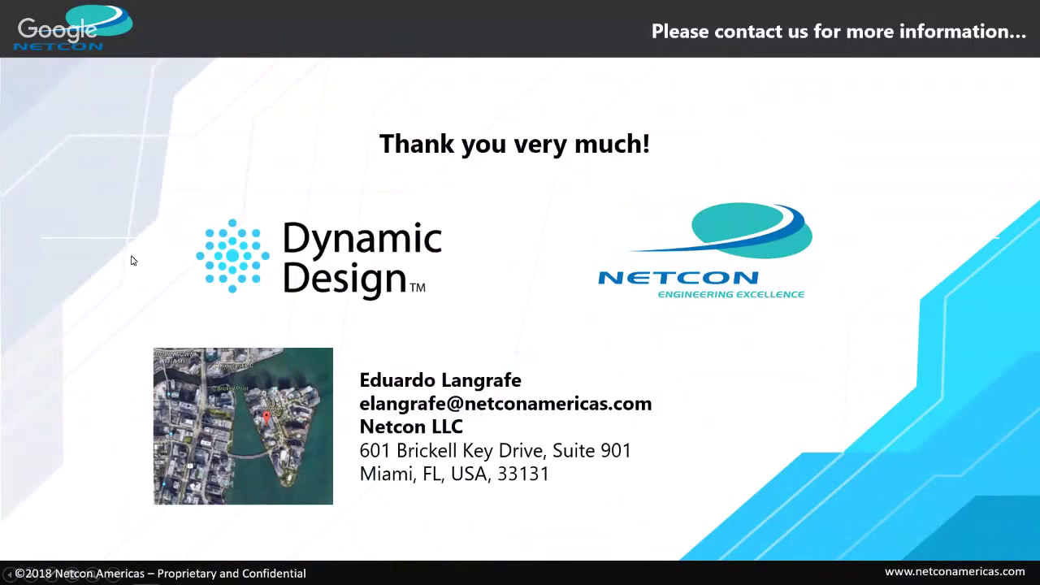
{"action": "left_click", "coordinate": [477, 7]}
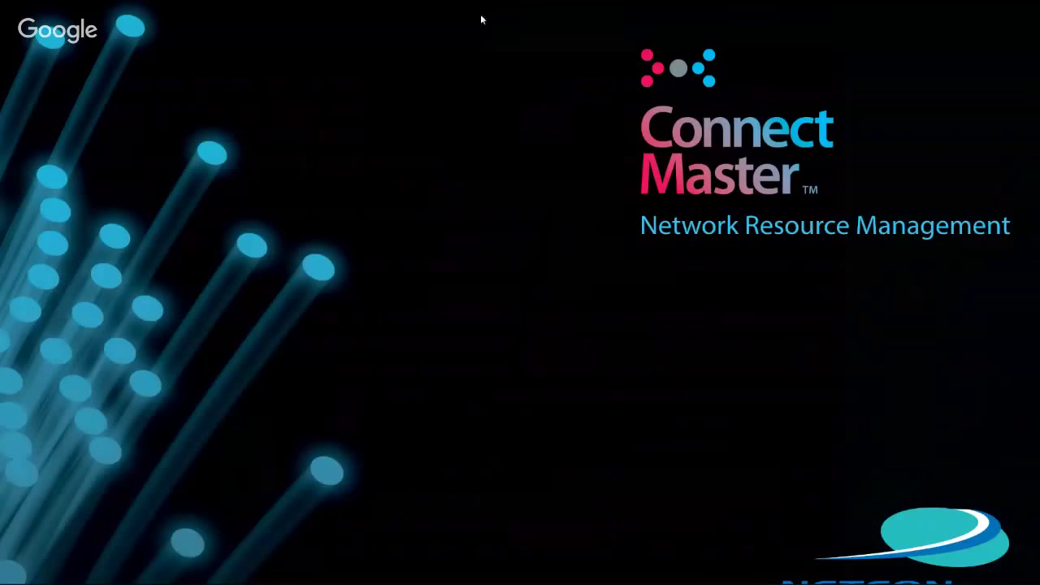